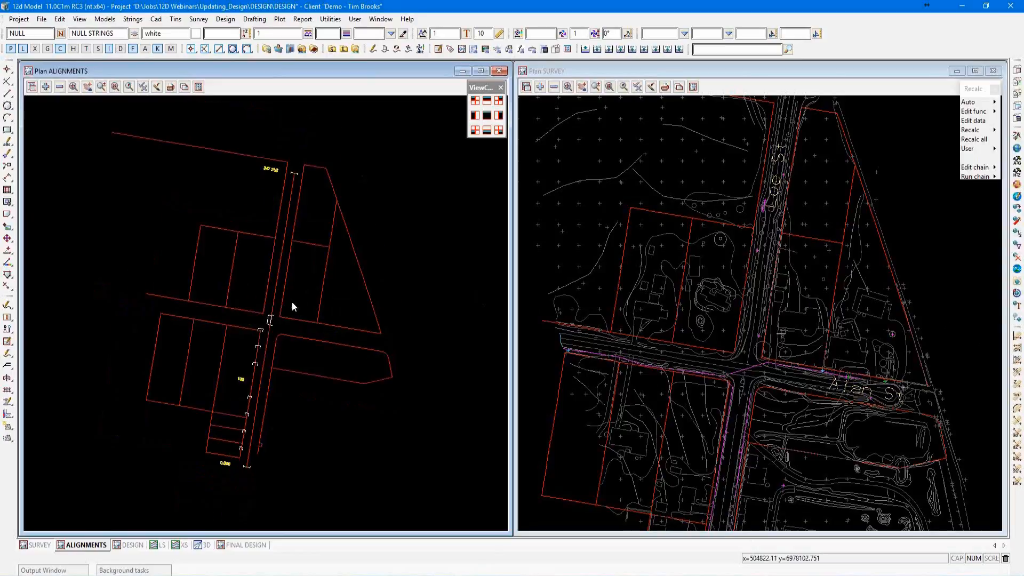
{"action": "scroll", "coordinate": [258, 349], "scroll_direction": "up", "scroll_amount": 1}
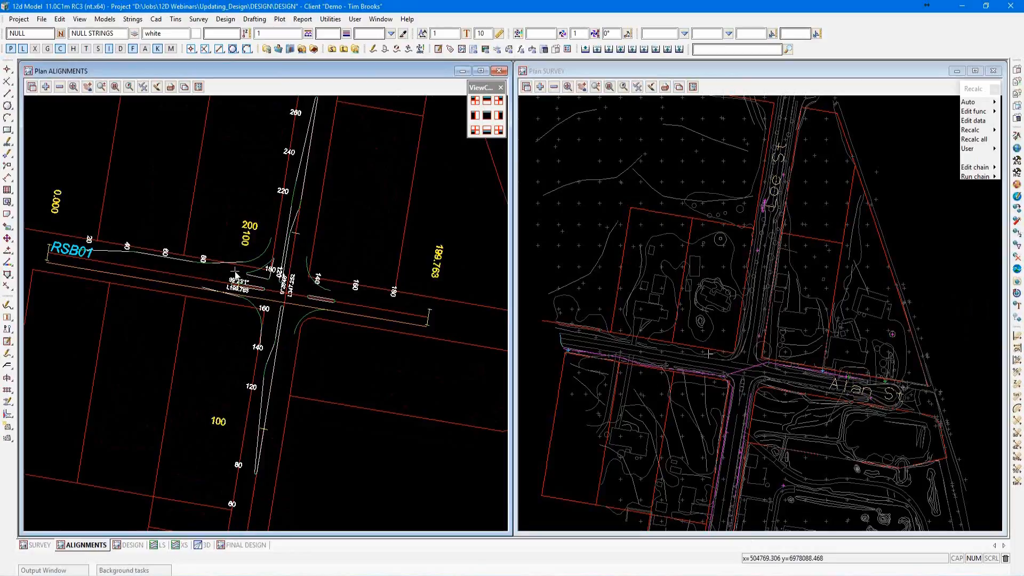
Open the kerb return string RSKA01 at the southwest corner of the intersection for editing.
{"action": "scroll", "coordinate": [237, 273], "scroll_direction": "up", "scroll_amount": 2}
{"action": "scroll", "coordinate": [237, 273], "scroll_direction": "up", "scroll_amount": 1}
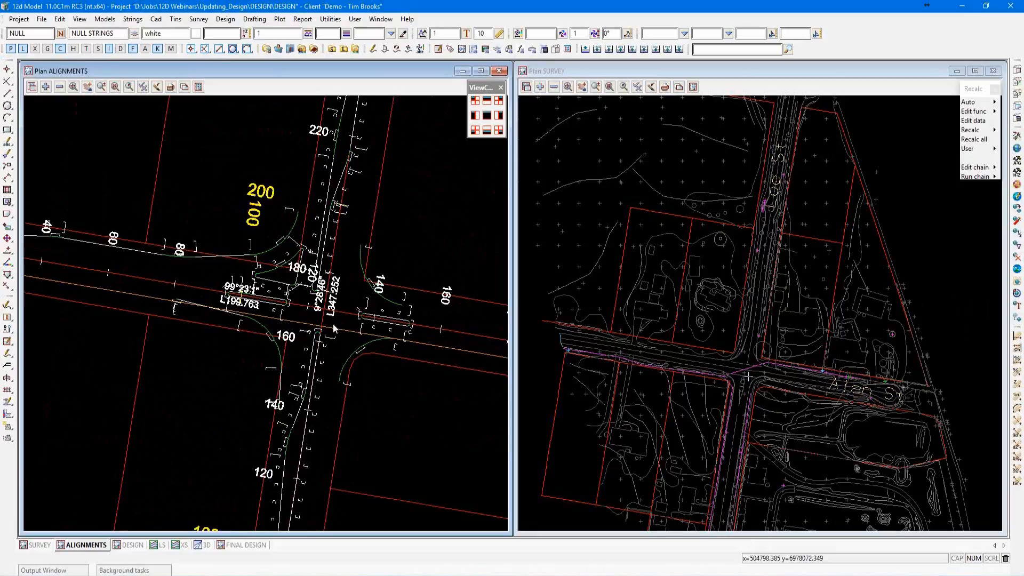
{"action": "scroll", "coordinate": [340, 305], "scroll_direction": "down", "scroll_amount": 1}
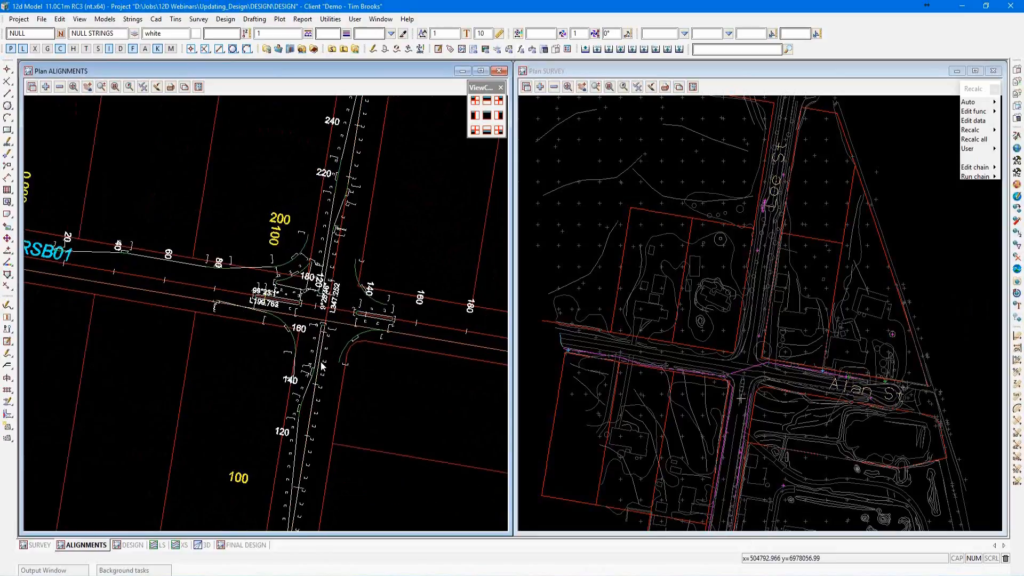
{"action": "scroll", "coordinate": [321, 360], "scroll_direction": "up", "scroll_amount": 1}
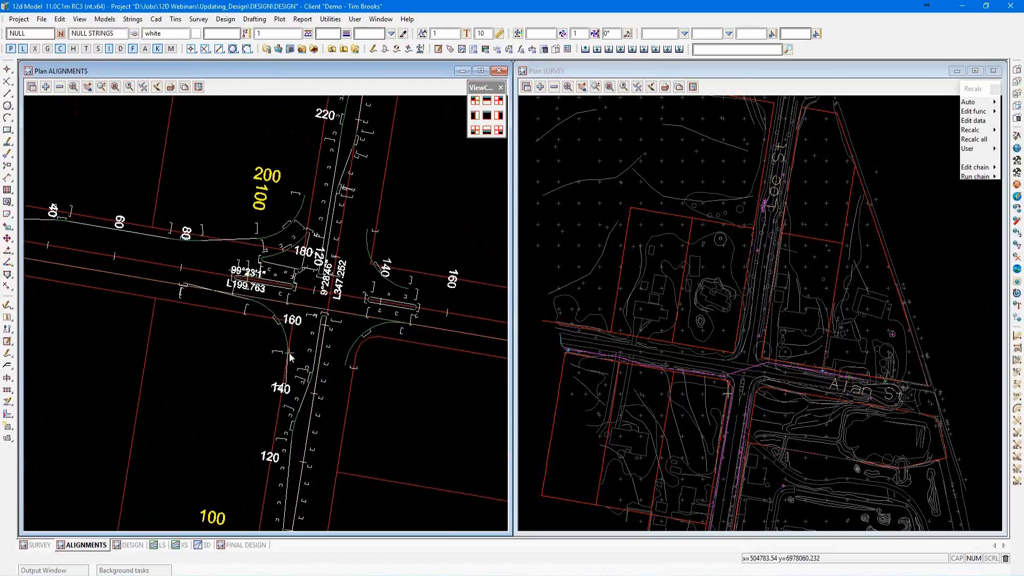
{"action": "key", "text": "F2"}
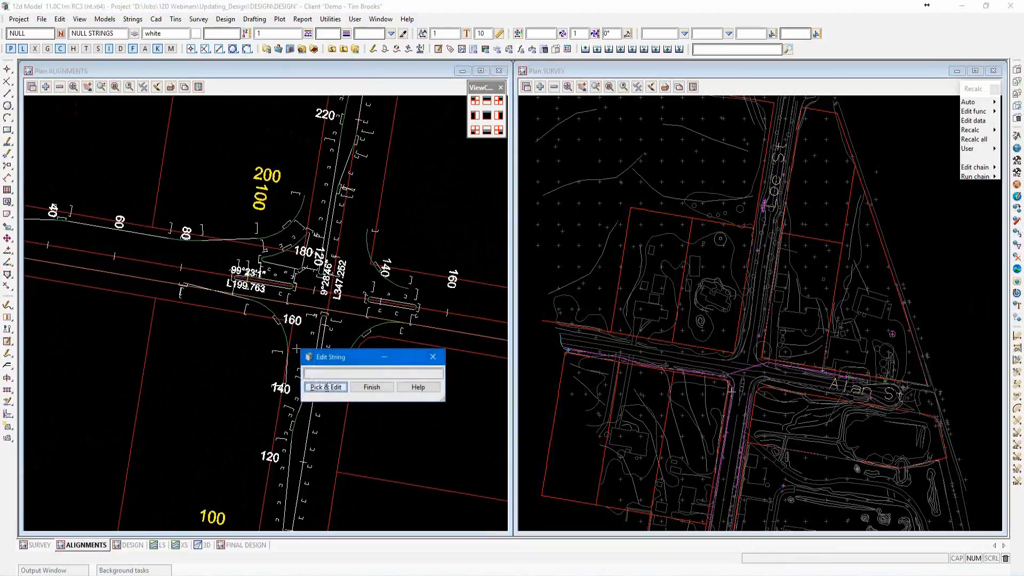
{"action": "left_click", "coordinate": [325, 387]}
{"action": "left_click", "coordinate": [282, 328]}
{"action": "middle_click", "coordinate": [282, 327]}
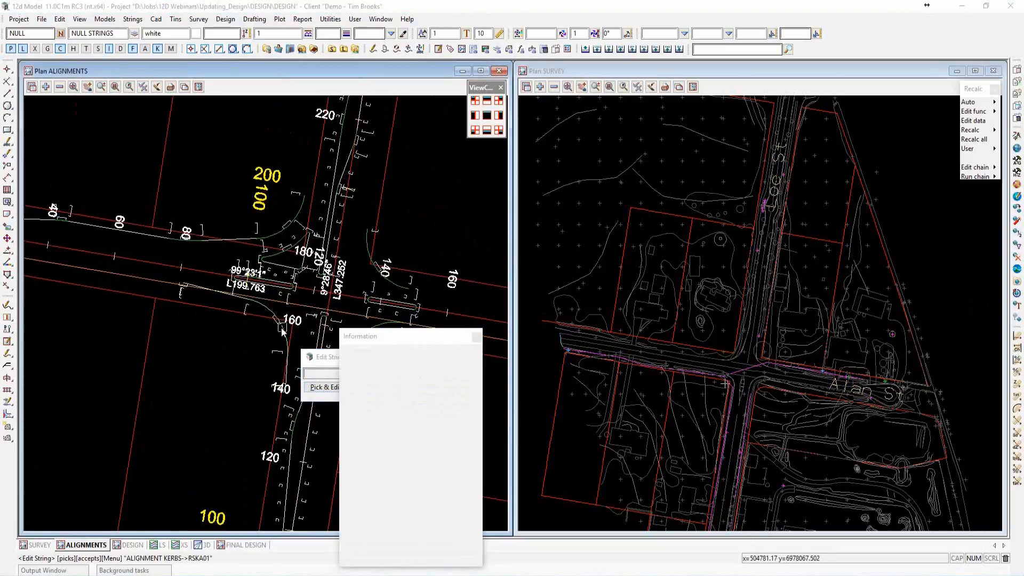
Display the parts list of kerb string RSKA01 beside the plan view and expand its horizontal parts.
{"action": "left_click_drag", "start_coordinate": [148, 26], "coordinate": [377, 88]}
{"action": "left_click", "coordinate": [288, 99]}
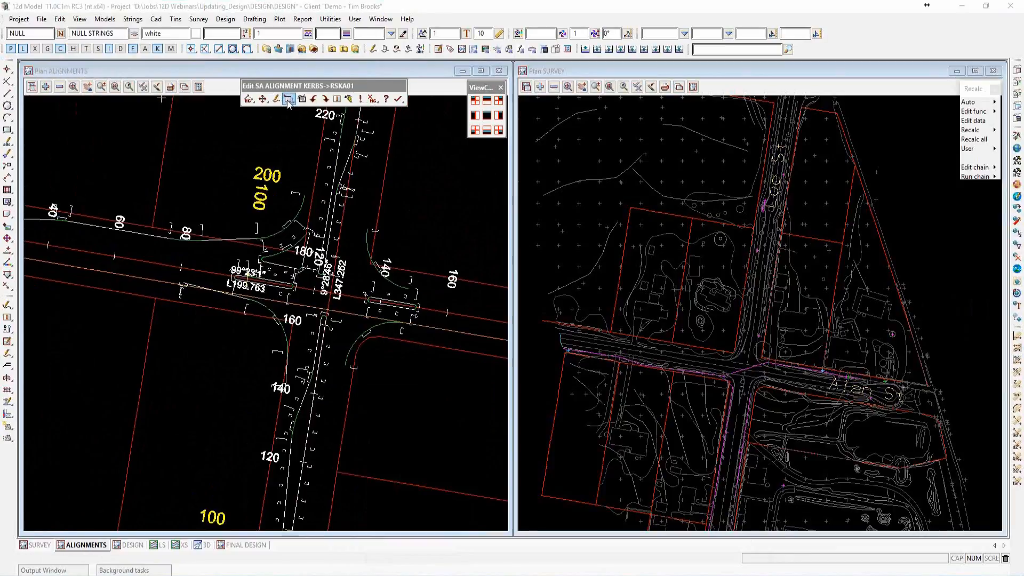
{"action": "left_click_drag", "start_coordinate": [341, 119], "coordinate": [606, 133]}
{"action": "double_click", "coordinate": [615, 142]}
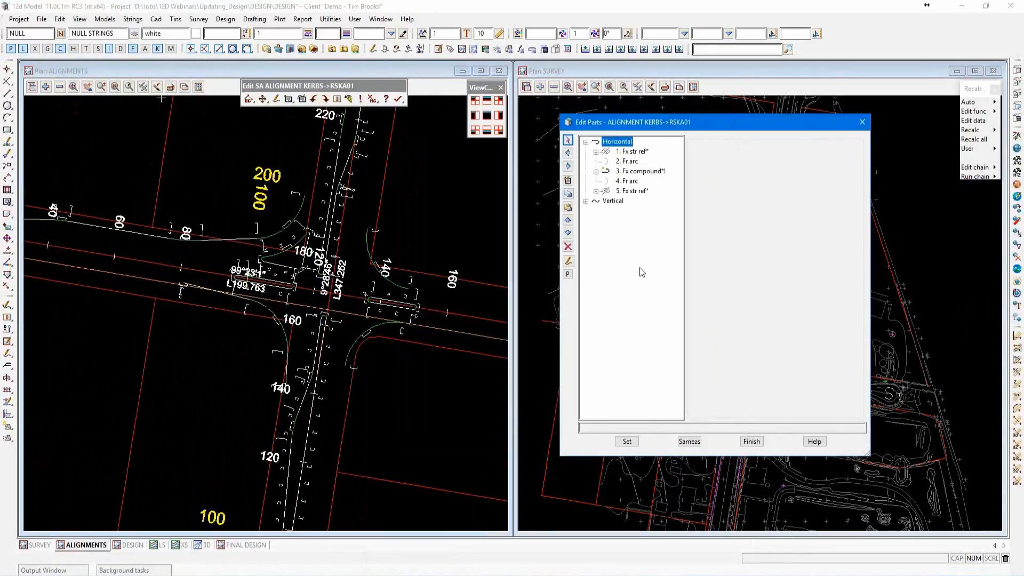
Expand the kerb string's reference and compound horizontal parts and check the first string reference's Visible setting.
{"action": "double_click", "coordinate": [630, 153]}
{"action": "double_click", "coordinate": [637, 182]}
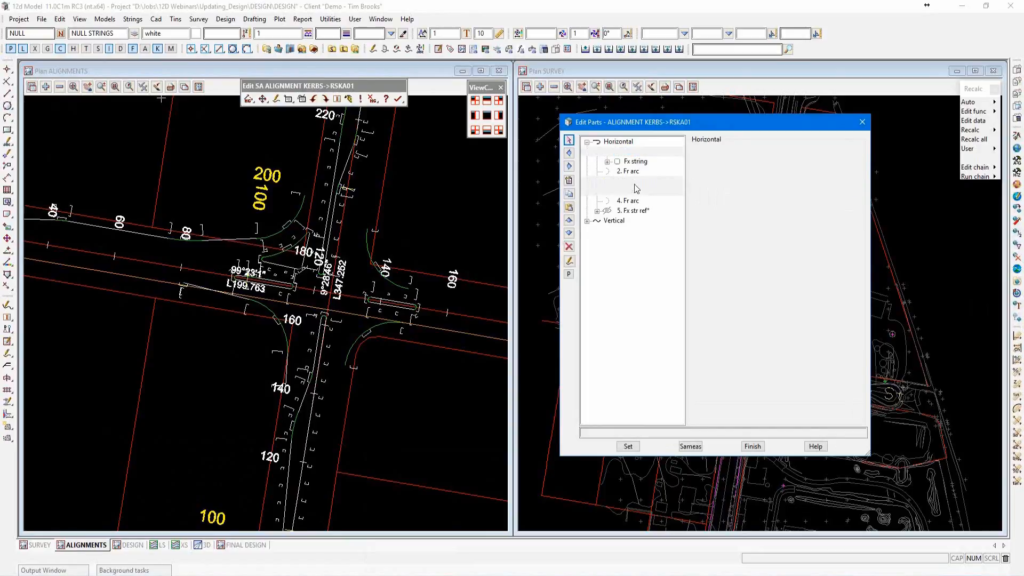
{"action": "double_click", "coordinate": [633, 210]}
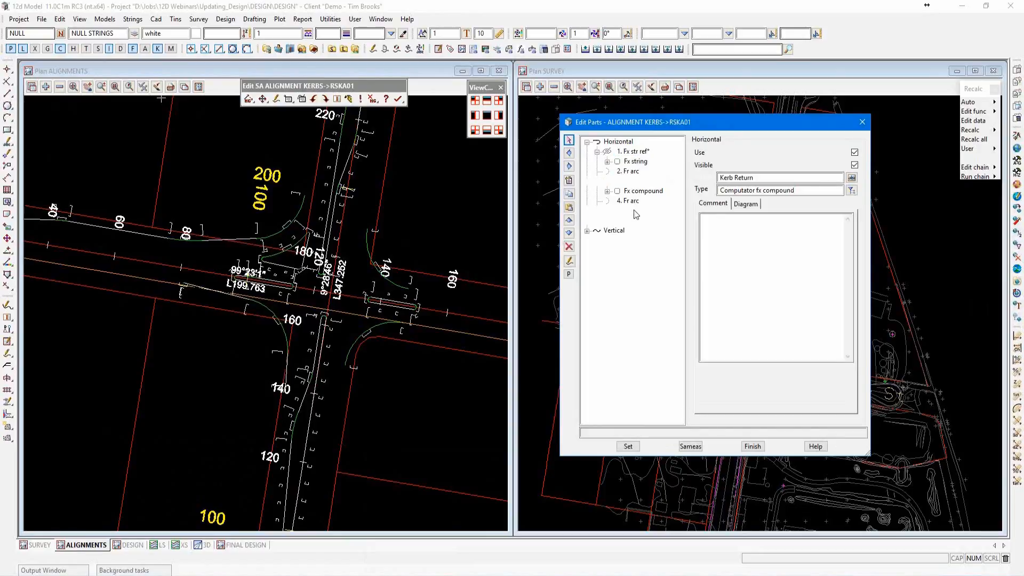
{"action": "left_click", "coordinate": [643, 154]}
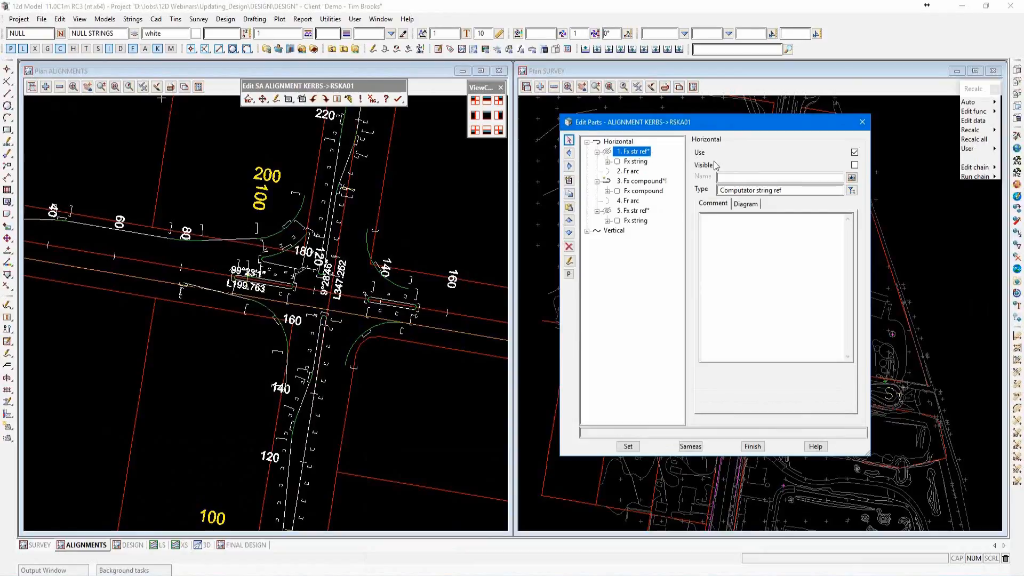
{"action": "left_click", "coordinate": [854, 164]}
Examine the Kerb Return compound part's geometry settings and its available compound types.
{"action": "left_click", "coordinate": [645, 182]}
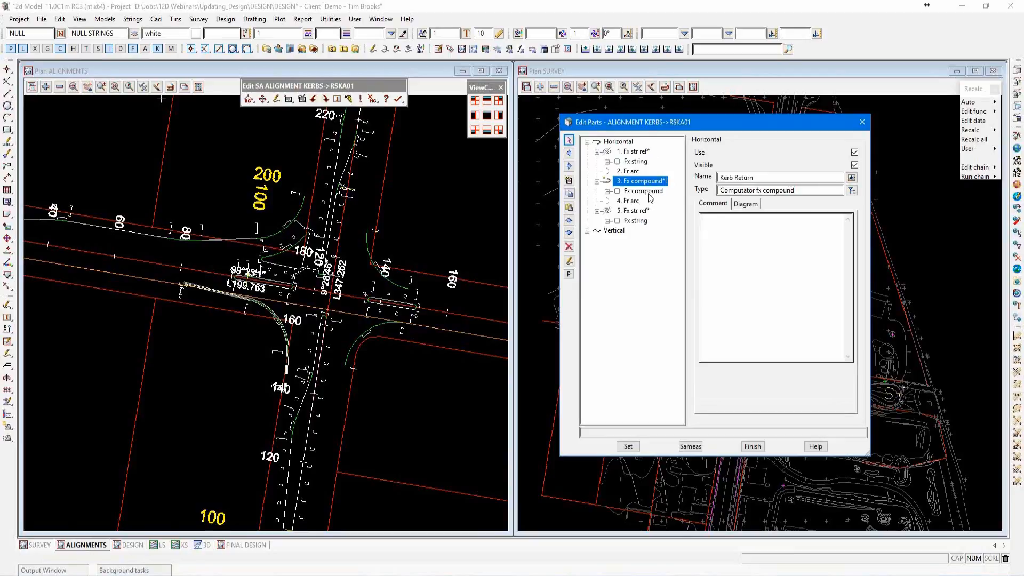
{"action": "double_click", "coordinate": [645, 192]}
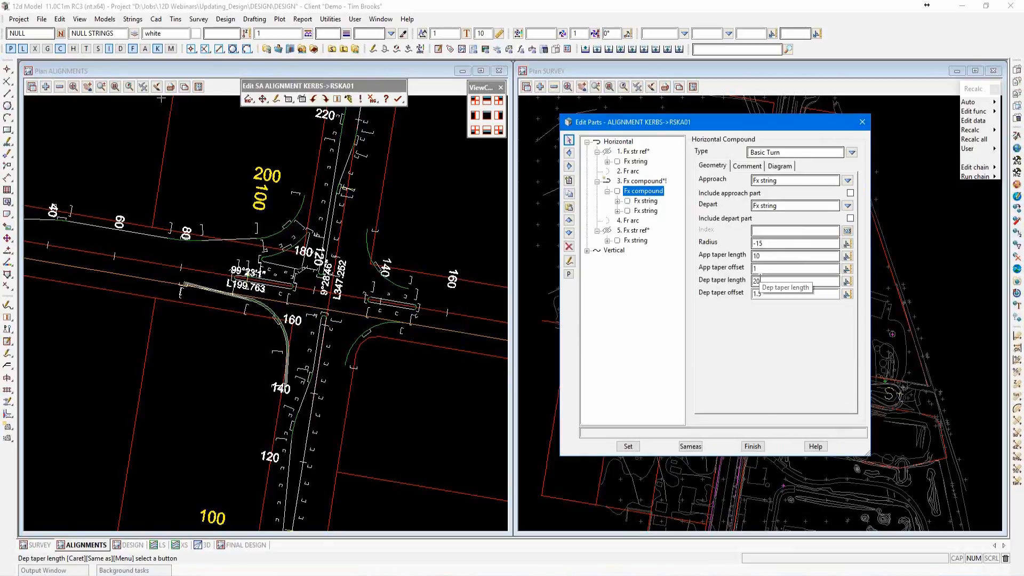
{"action": "left_click", "coordinate": [852, 155]}
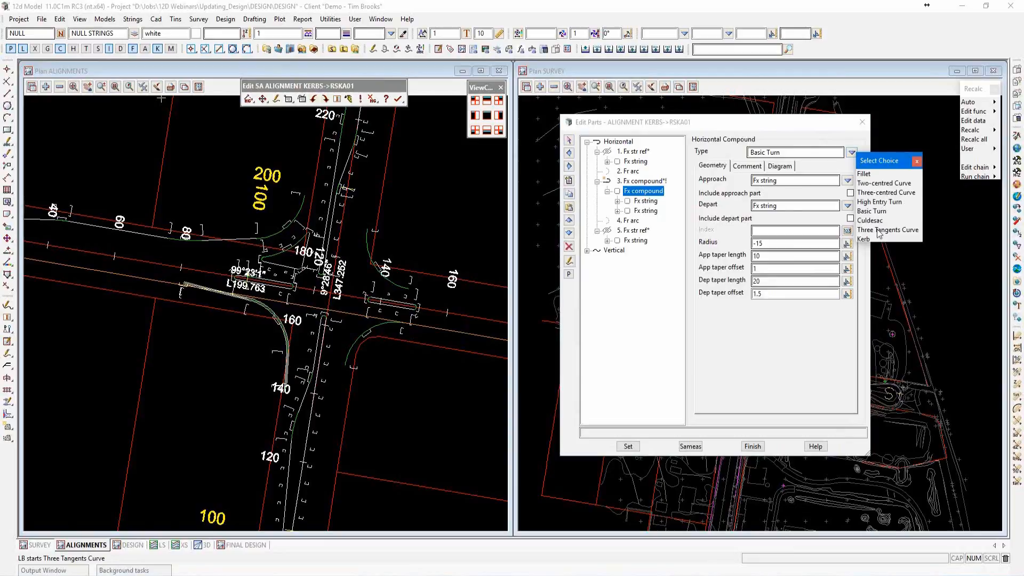
{"action": "left_click", "coordinate": [917, 161]}
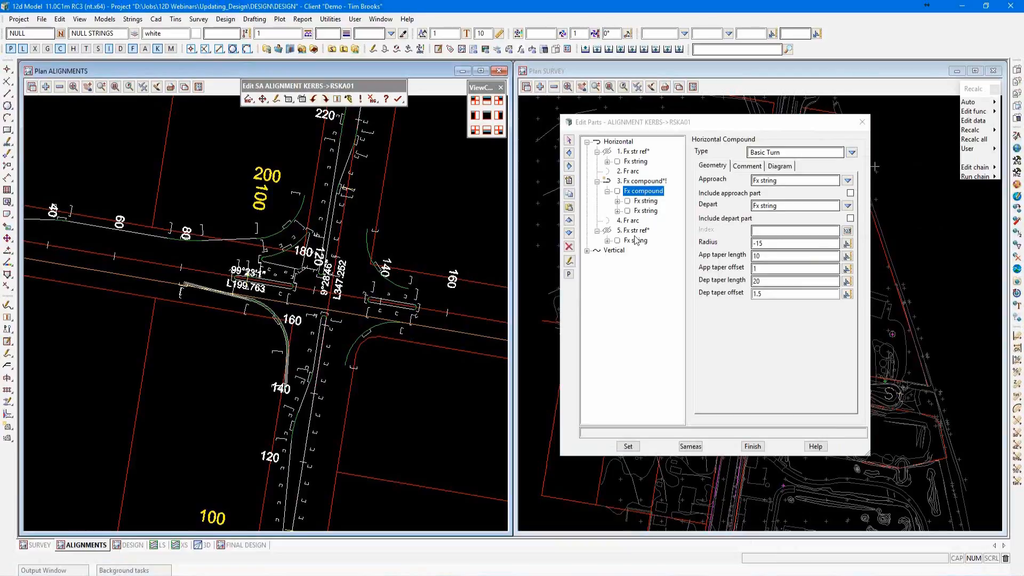
Examine the kerb string's vertical parts, including the free parabola compound, and finish editing the string.
{"action": "left_click", "coordinate": [620, 253]}
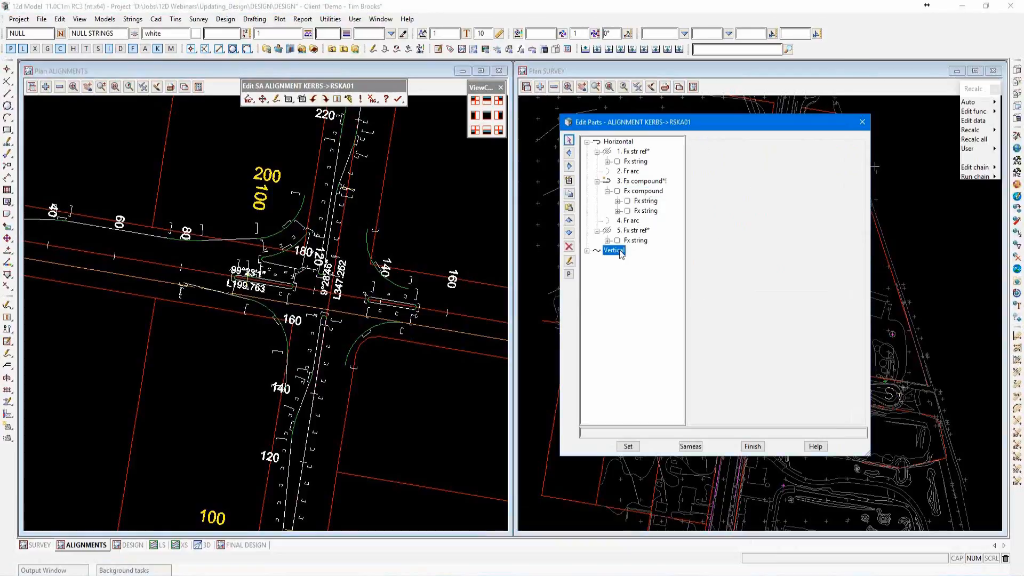
{"action": "left_click", "coordinate": [586, 251]}
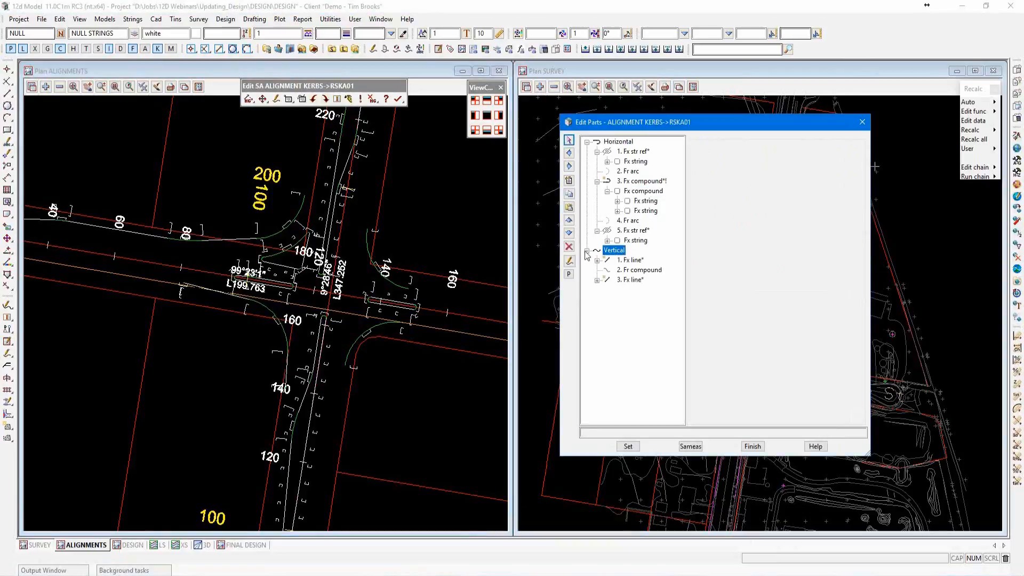
{"action": "left_click", "coordinate": [638, 271]}
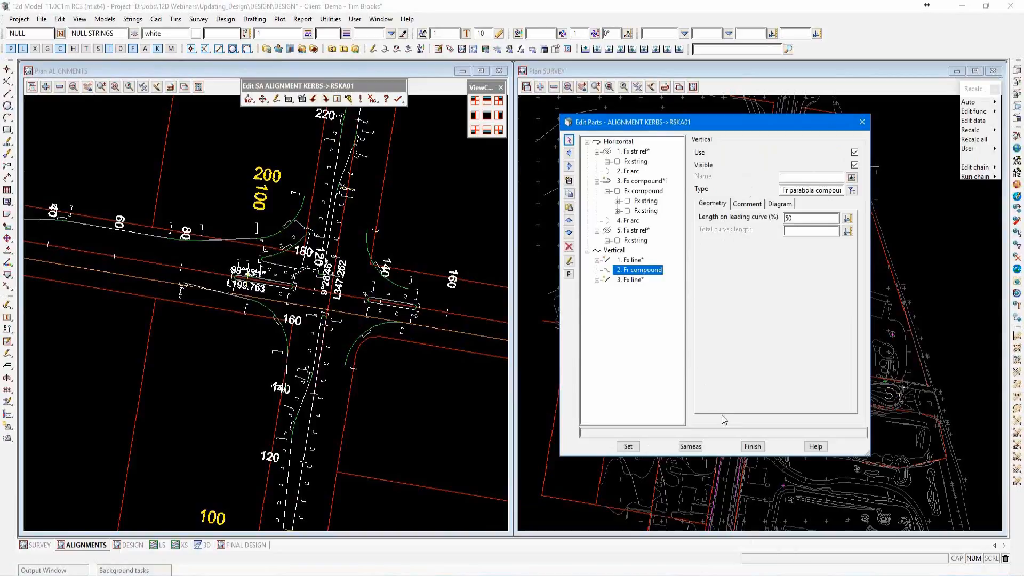
{"action": "left_click", "coordinate": [749, 444]}
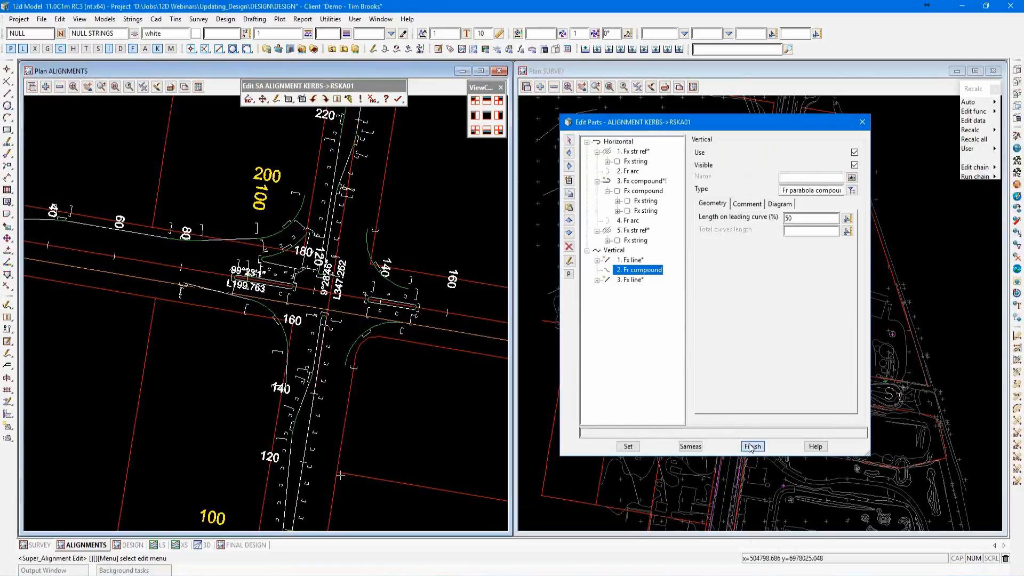
{"action": "left_click", "coordinate": [398, 99]}
{"action": "left_click", "coordinate": [427, 140]}
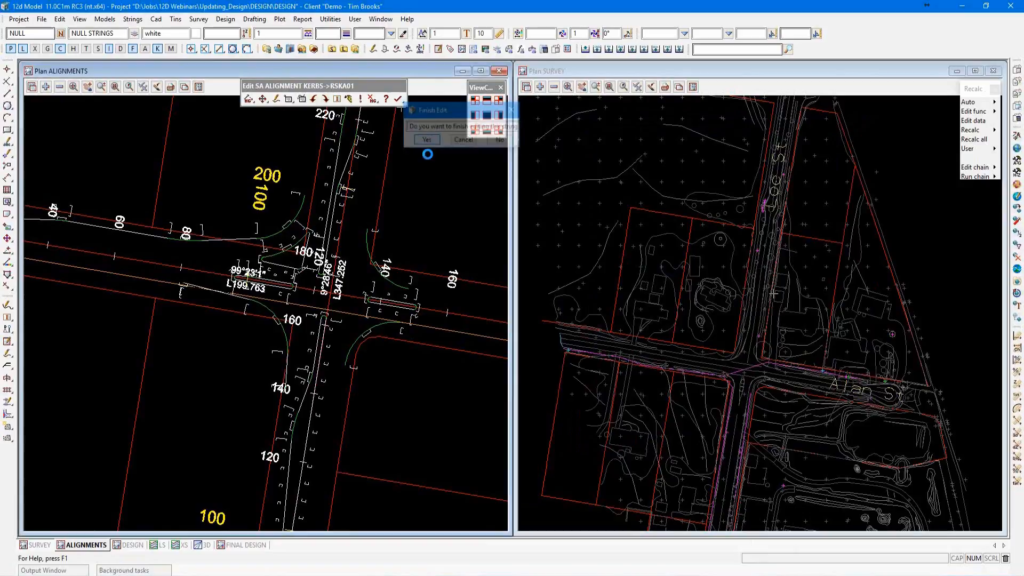
Open the traffic island string RSTB03 on the northwest side of the intersection for editing.
{"action": "scroll", "coordinate": [249, 279], "scroll_direction": "up", "scroll_amount": 3}
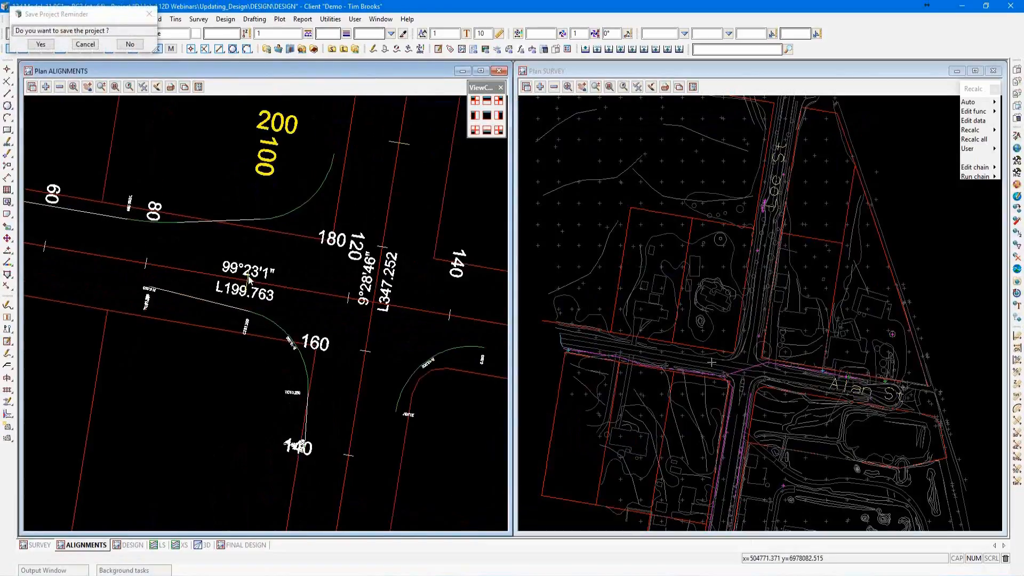
{"action": "scroll", "coordinate": [315, 372], "scroll_direction": "down", "scroll_amount": 1}
{"action": "scroll", "coordinate": [315, 372], "scroll_direction": "down", "scroll_amount": 2}
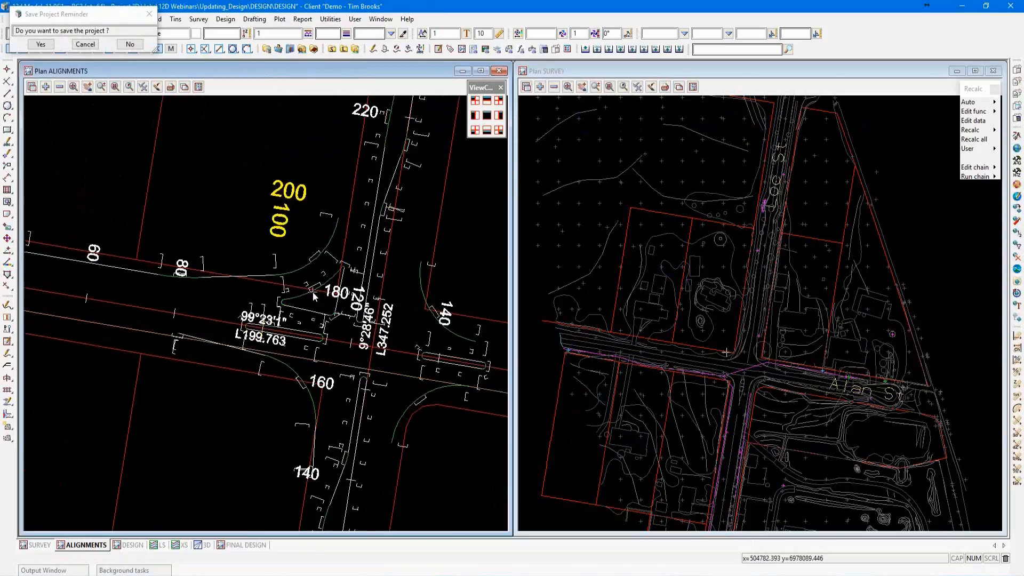
{"action": "scroll", "coordinate": [313, 292], "scroll_direction": "up", "scroll_amount": 3}
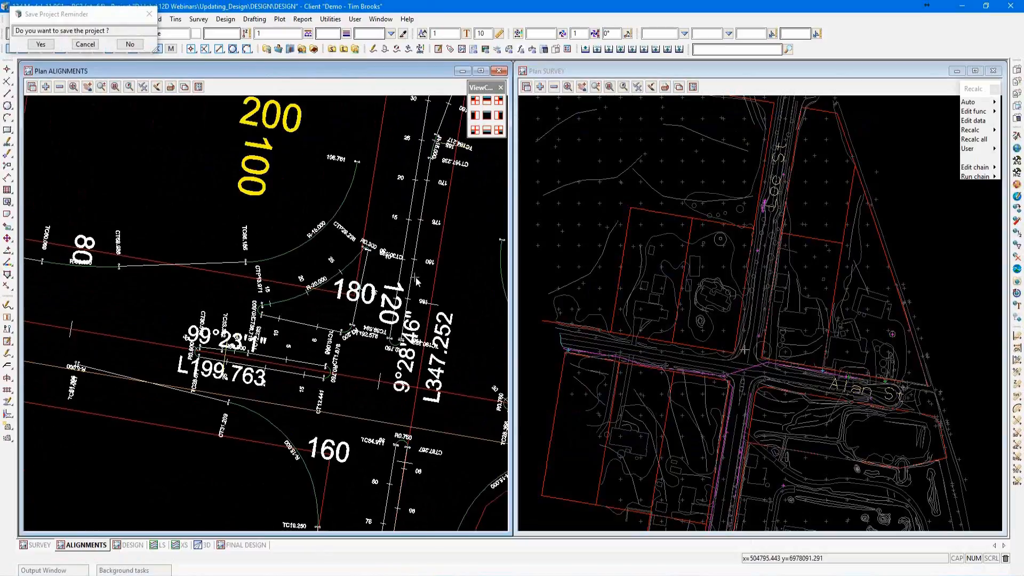
{"action": "key", "text": "F2"}
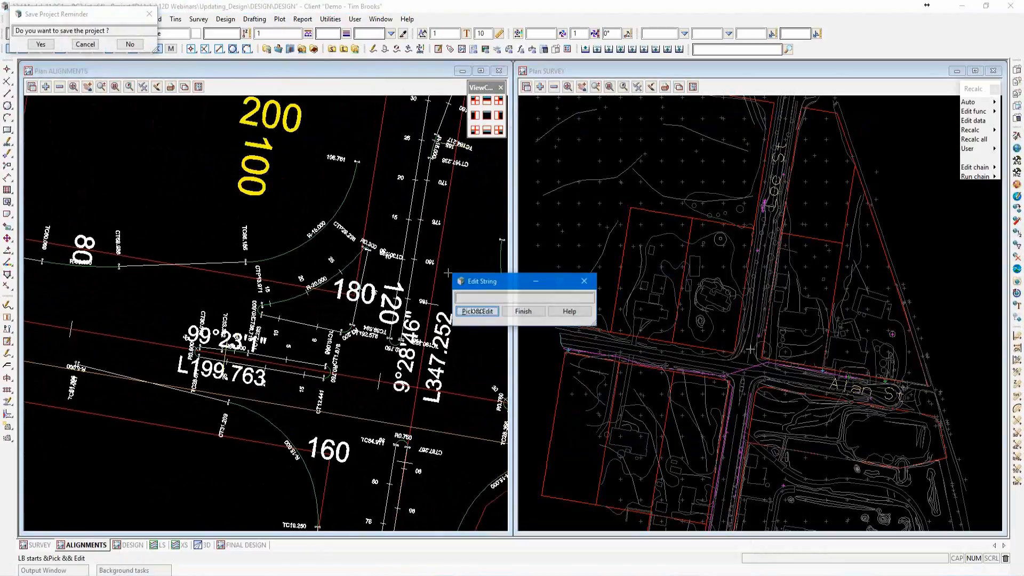
{"action": "left_click", "coordinate": [477, 311]}
{"action": "left_click", "coordinate": [341, 271]}
{"action": "middle_click", "coordinate": [342, 270]}
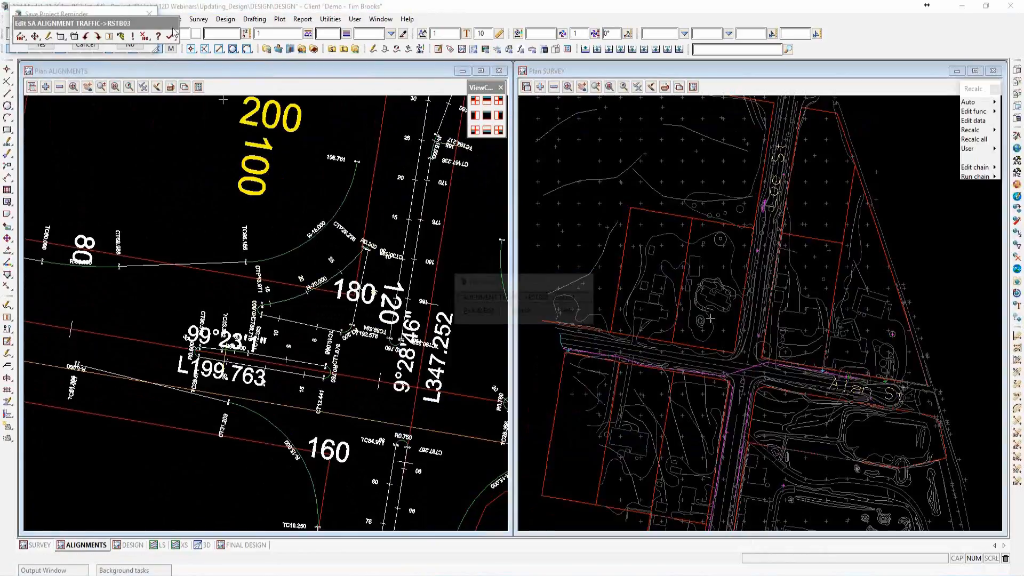
Display the parts of RSTB03 and examine its first horizontal compound's fillet settings and two offset reference strings.
{"action": "left_click_drag", "start_coordinate": [144, 25], "coordinate": [638, 125]}
{"action": "left_click", "coordinate": [211, 115]}
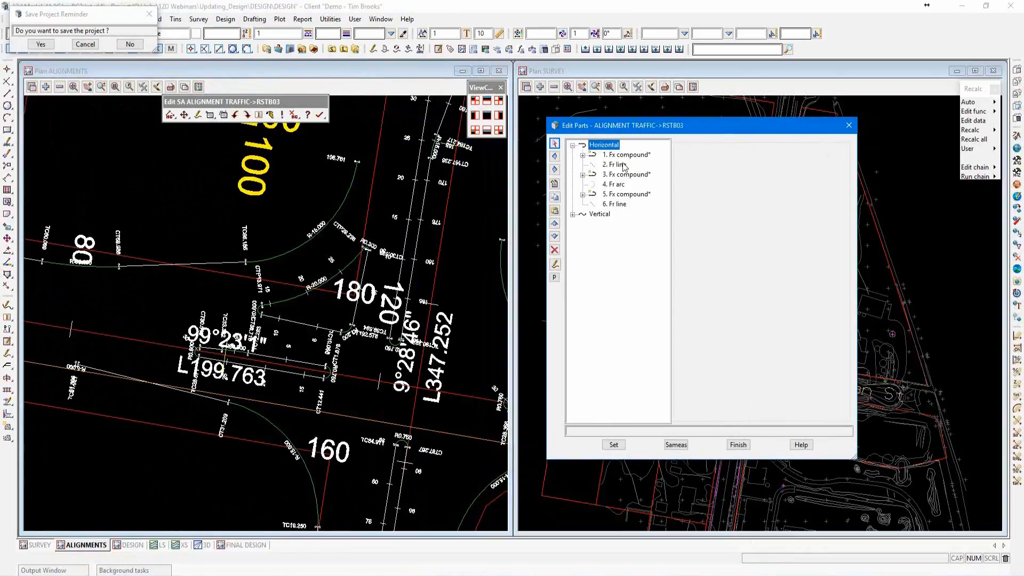
{"action": "double_click", "coordinate": [619, 156]}
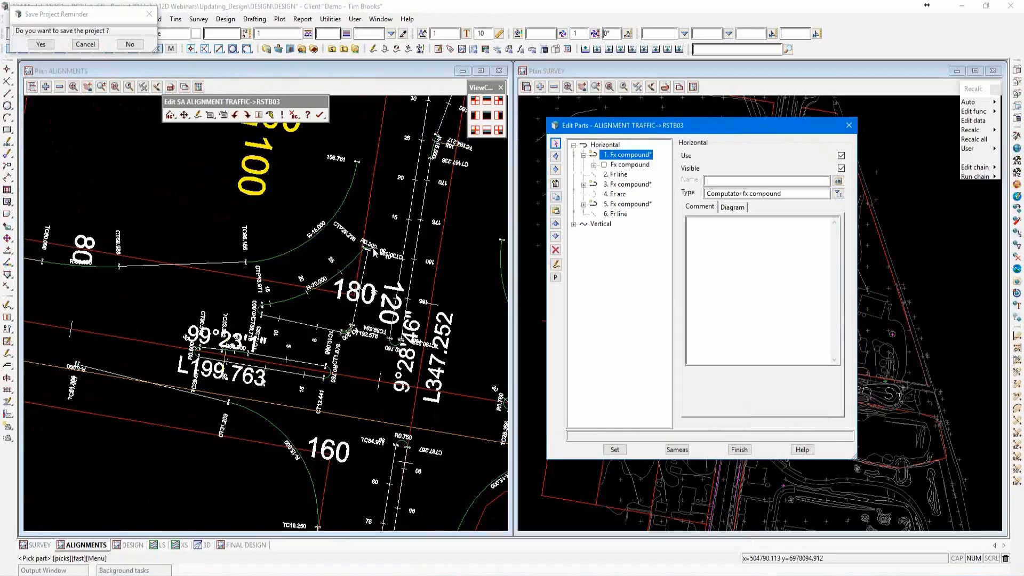
{"action": "left_click", "coordinate": [618, 166]}
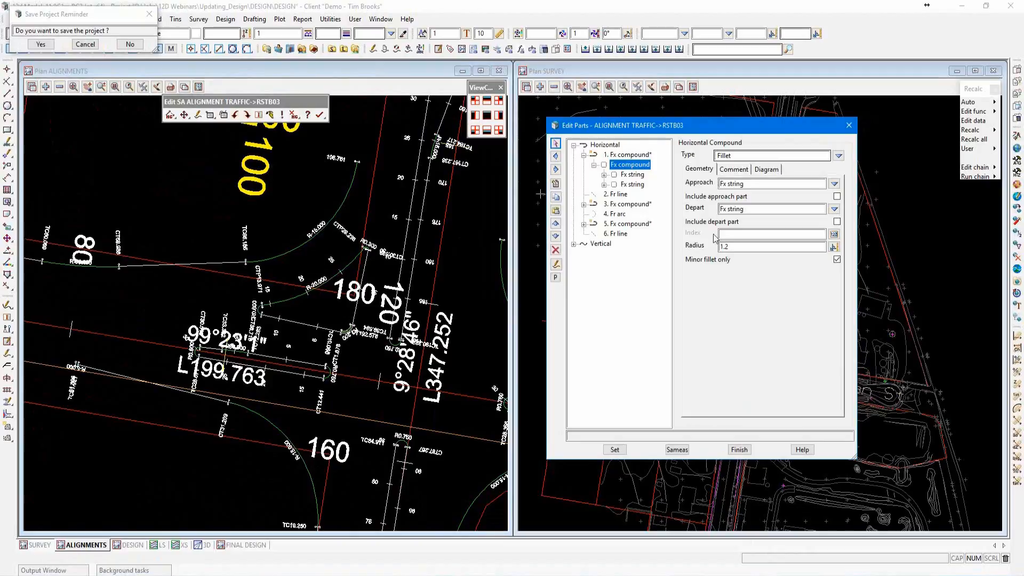
{"action": "left_click", "coordinate": [632, 175]}
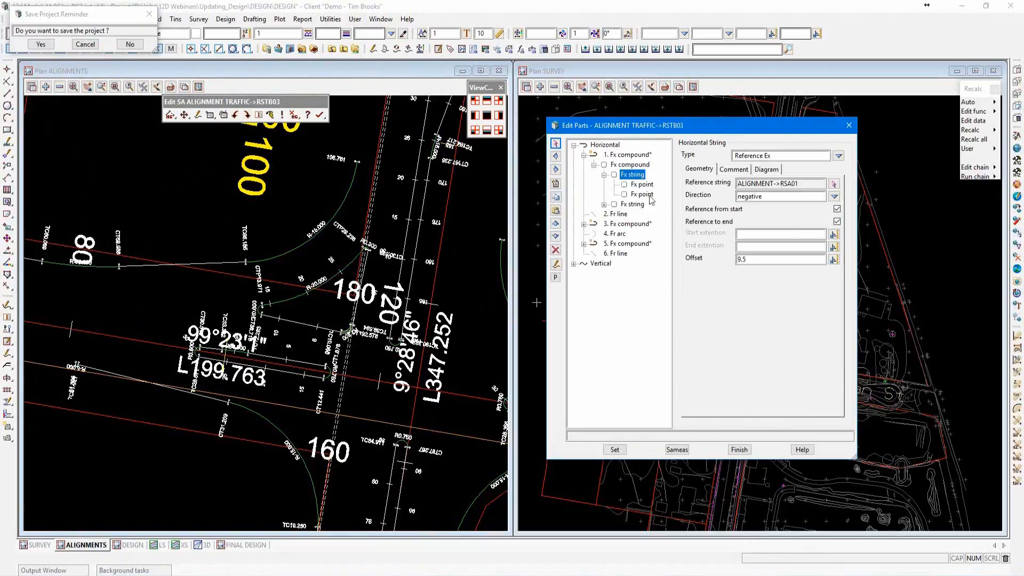
{"action": "left_click", "coordinate": [632, 204]}
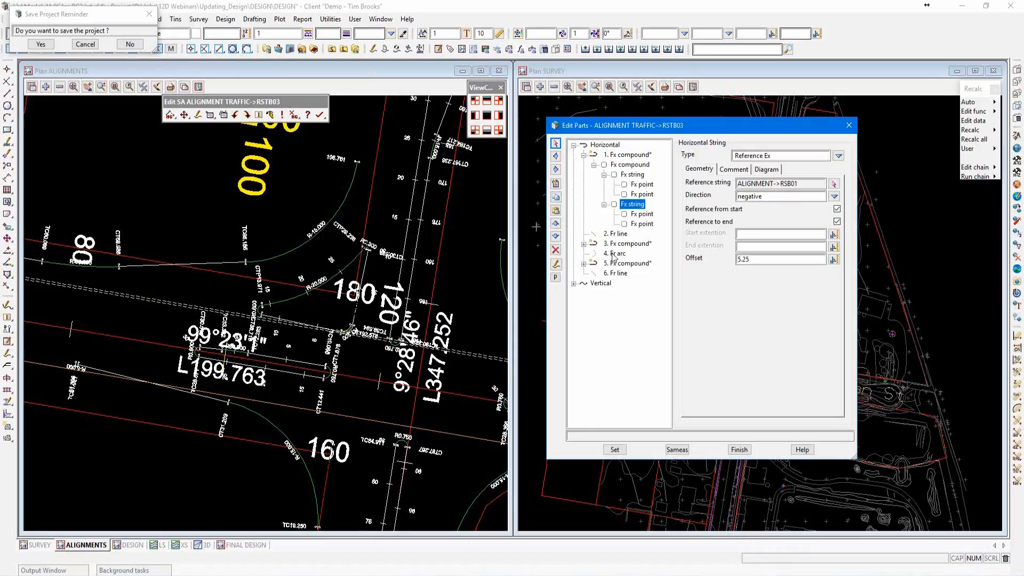
Examine the Tin Drape Ex settings of RSTB03's vertical fixed points and finish editing the string.
{"action": "left_click", "coordinate": [574, 284]}
{"action": "left_click", "coordinate": [622, 293]}
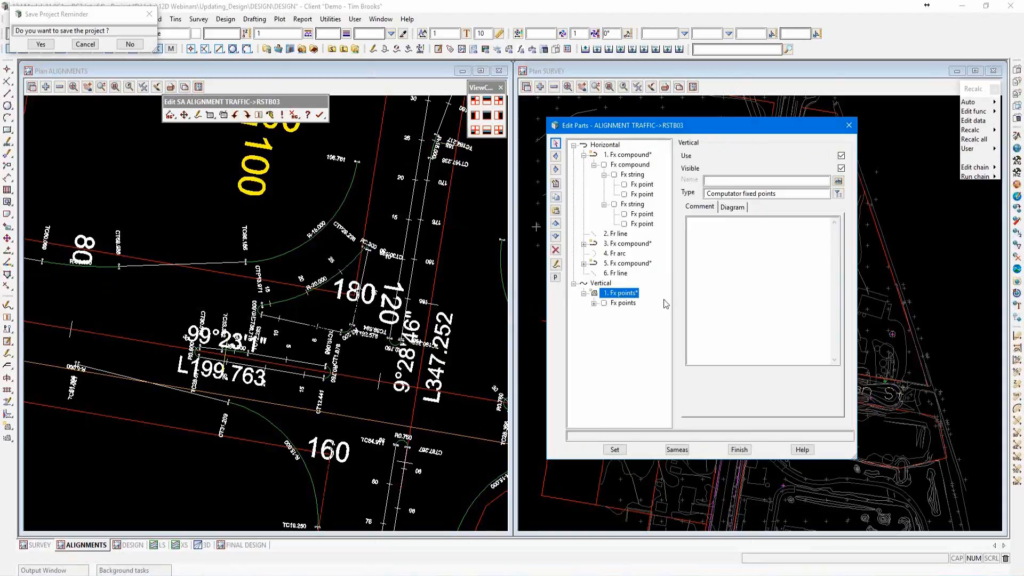
{"action": "left_click", "coordinate": [619, 303]}
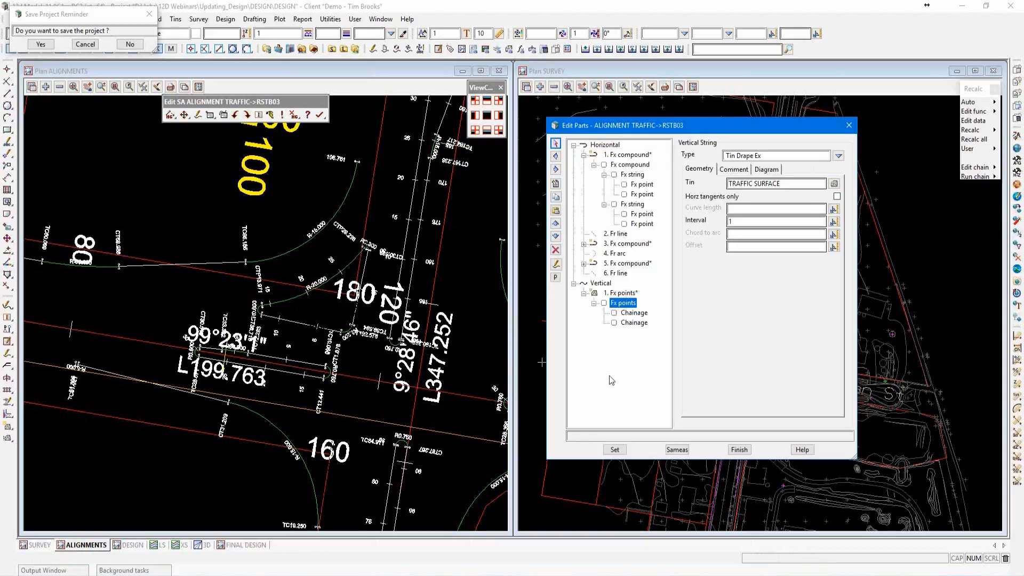
{"action": "left_click", "coordinate": [738, 448]}
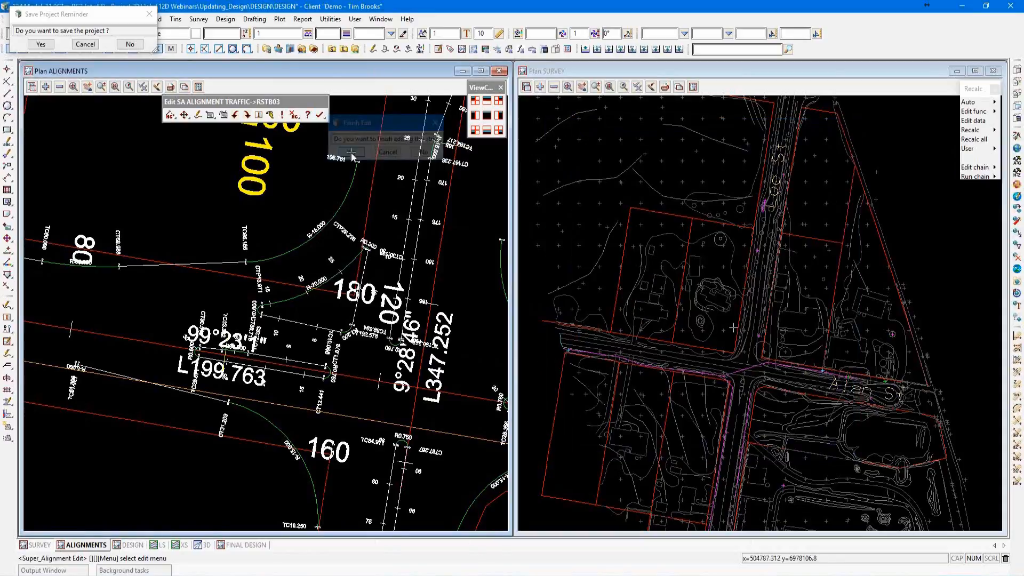
{"action": "scroll", "coordinate": [349, 159], "scroll_direction": "down", "scroll_amount": 5}
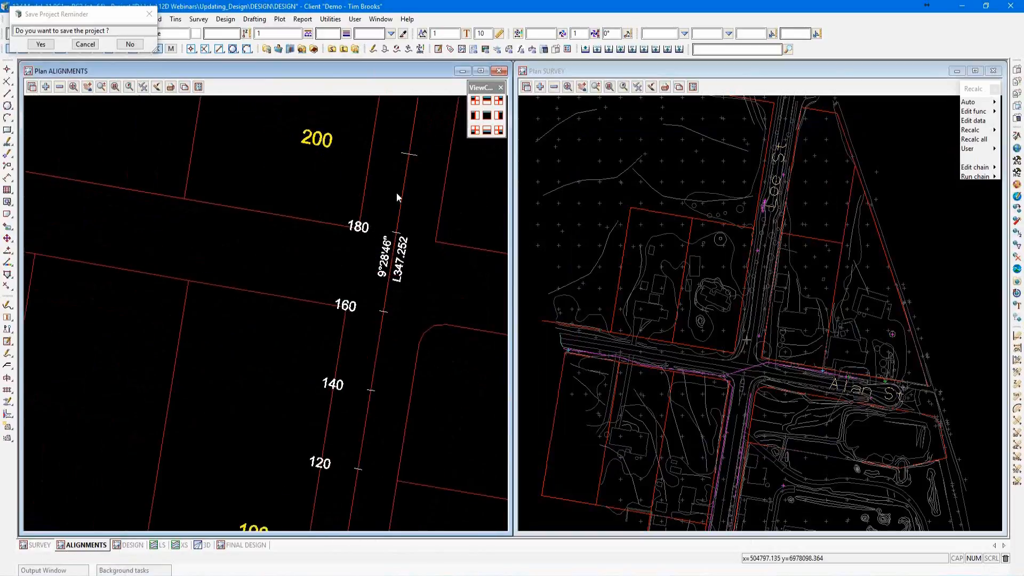
Open the traffic island string RSTA01 on the intersection's south leg for editing and display its parts.
{"action": "scroll", "coordinate": [378, 338], "scroll_direction": "up", "scroll_amount": 4}
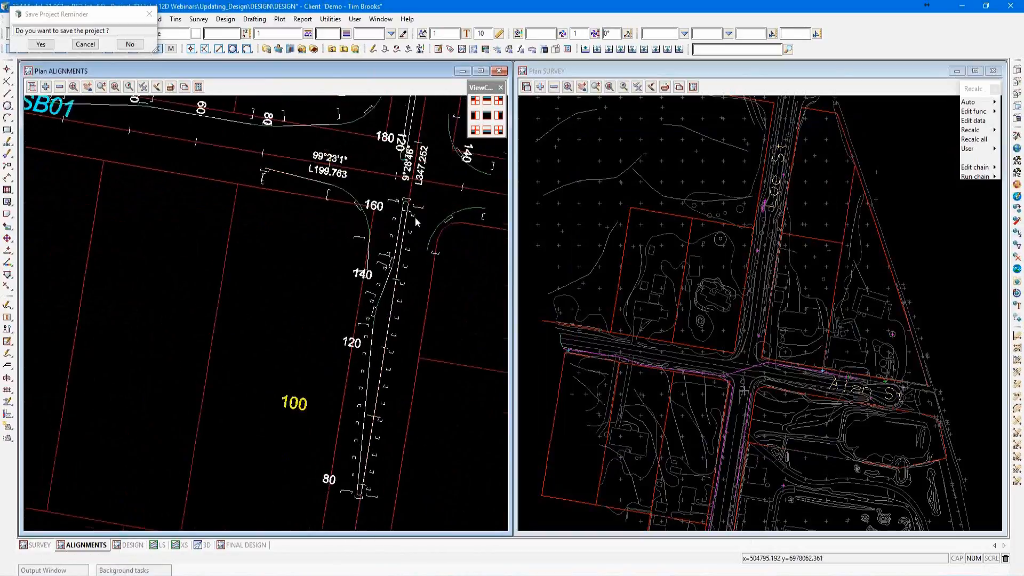
{"action": "scroll", "coordinate": [389, 335], "scroll_direction": "up", "scroll_amount": 1}
{"action": "key", "text": "e"}
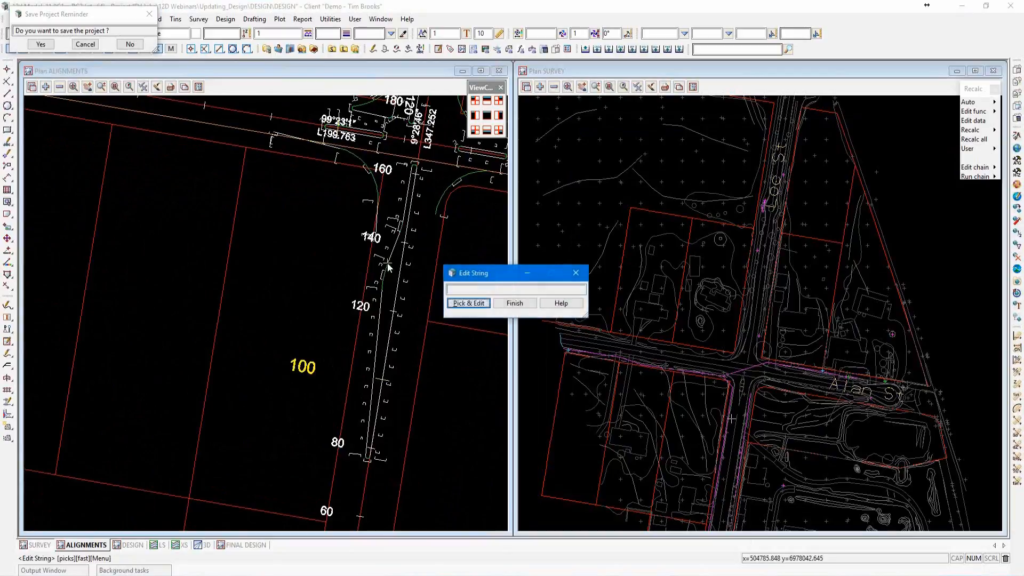
{"action": "left_click", "coordinate": [388, 264]}
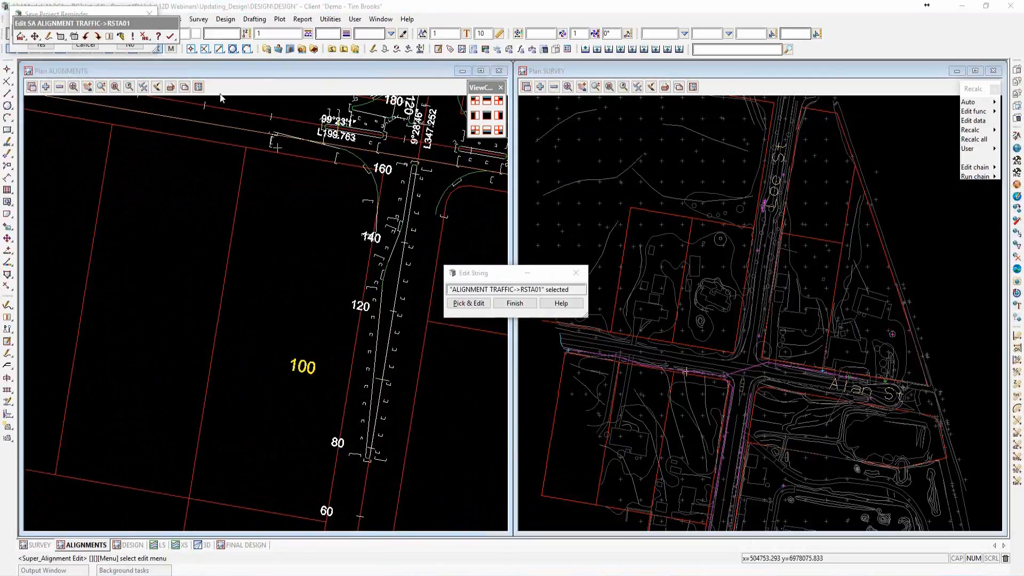
{"action": "left_click_drag", "start_coordinate": [145, 23], "coordinate": [376, 72]}
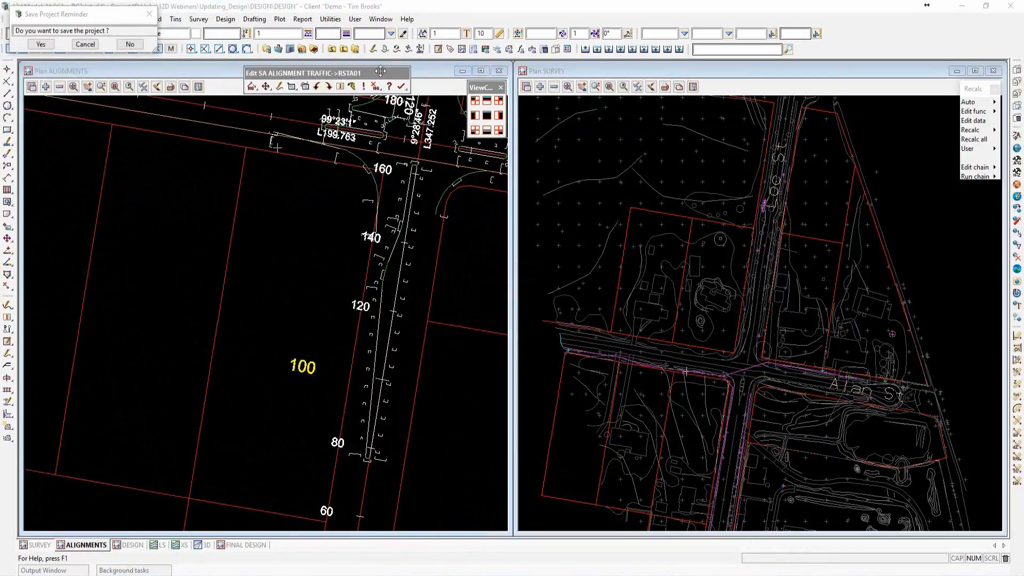
{"action": "left_click", "coordinate": [297, 87]}
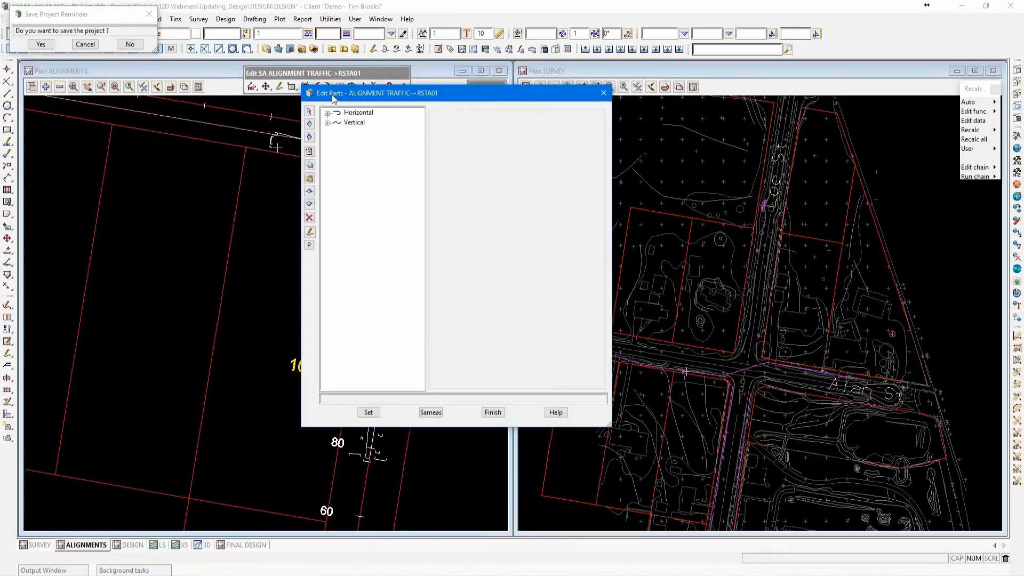
{"action": "left_click_drag", "start_coordinate": [338, 101], "coordinate": [587, 119]}
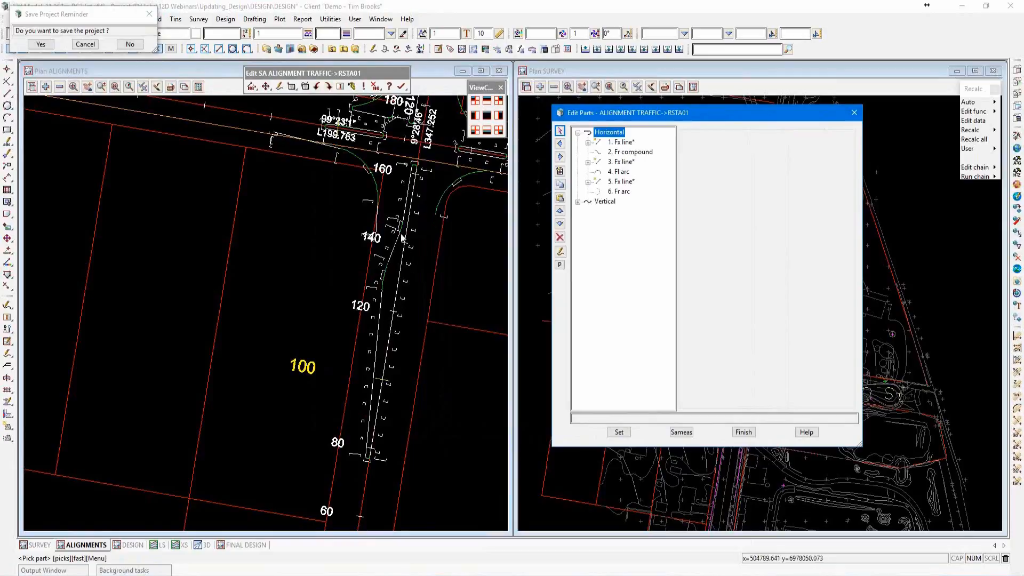
Examine the taper length, radii and attachment of RSTA01's horizontal compound taper against its geometry in plan.
{"action": "left_click", "coordinate": [619, 154]}
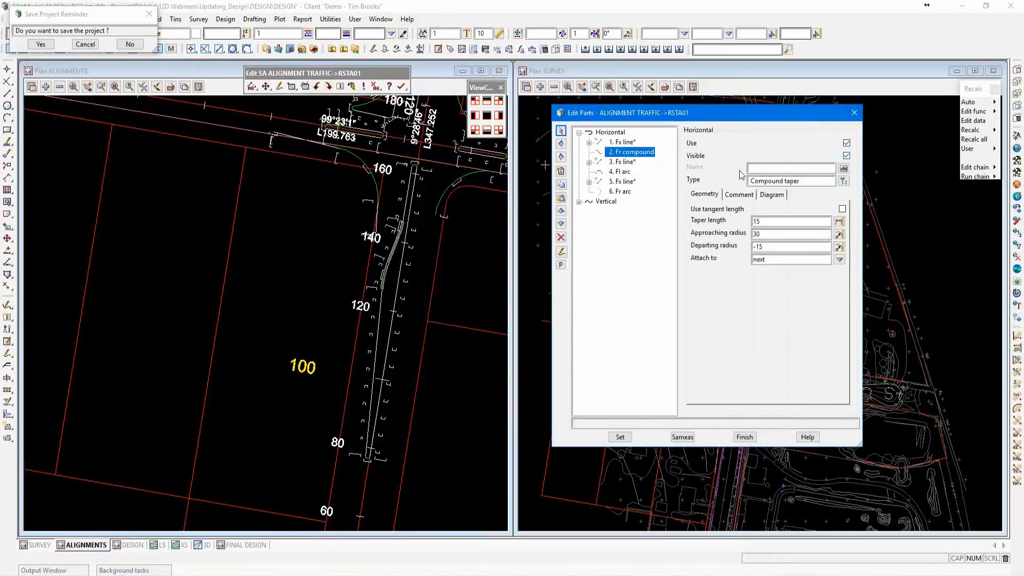
{"action": "scroll", "coordinate": [400, 244], "scroll_direction": "up", "scroll_amount": 4}
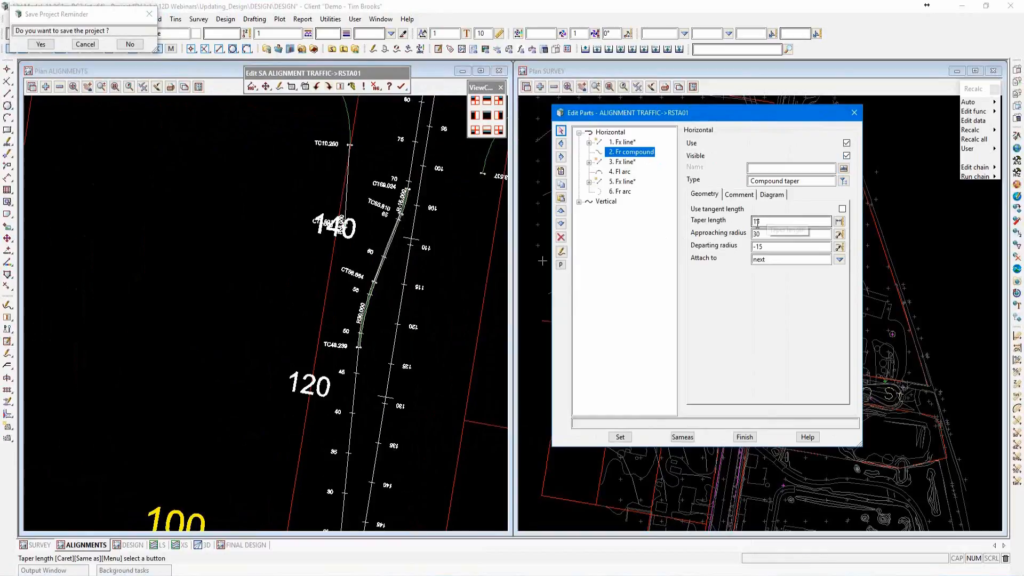
{"action": "scroll", "coordinate": [325, 355], "scroll_direction": "down", "scroll_amount": 2}
{"action": "scroll", "coordinate": [408, 239], "scroll_direction": "up", "scroll_amount": 2}
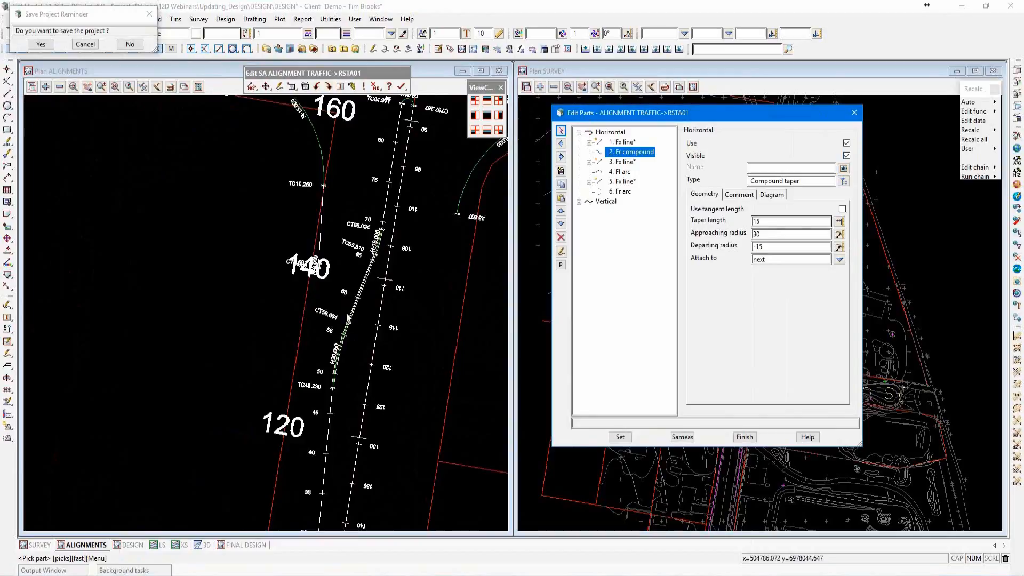
{"action": "scroll", "coordinate": [348, 318], "scroll_direction": "down", "scroll_amount": 3}
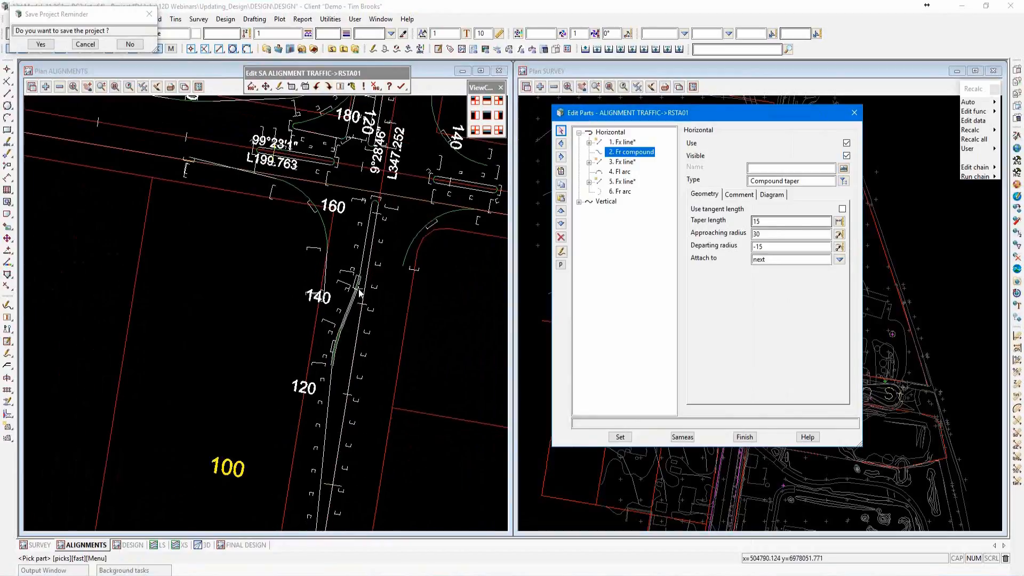
Examine the radius and sweep settings of the floating arc at RSTA01's north end.
{"action": "left_click", "coordinate": [382, 200]}
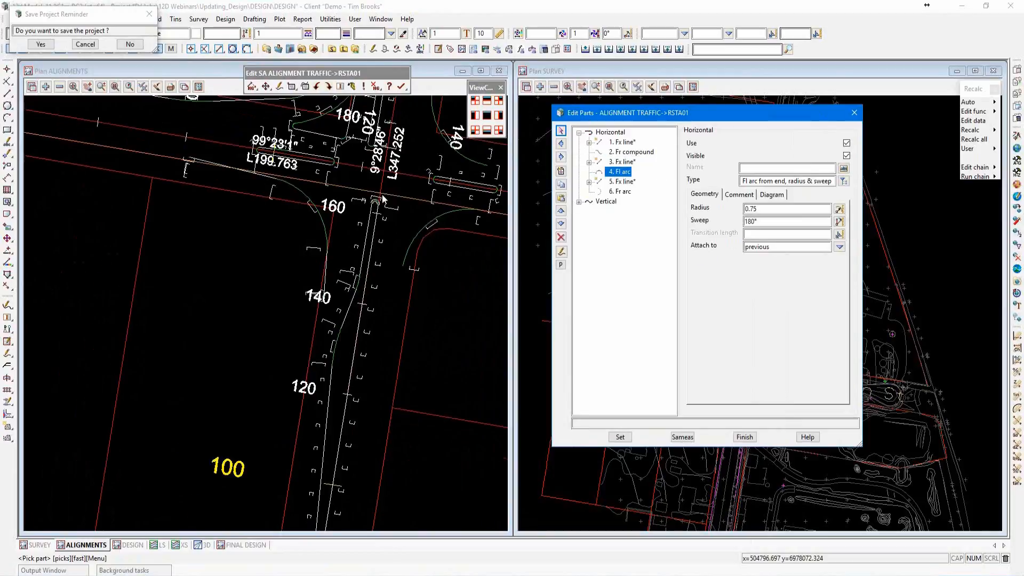
{"action": "scroll", "coordinate": [377, 197], "scroll_direction": "up", "scroll_amount": 5}
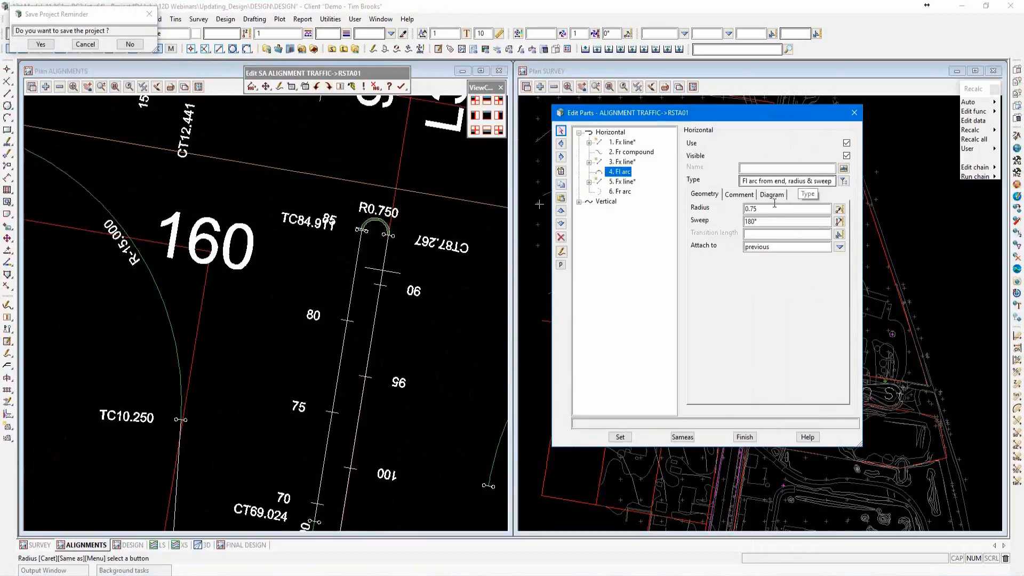
{"action": "left_click", "coordinate": [757, 221]}
{"action": "key", "text": "BackSpace"}
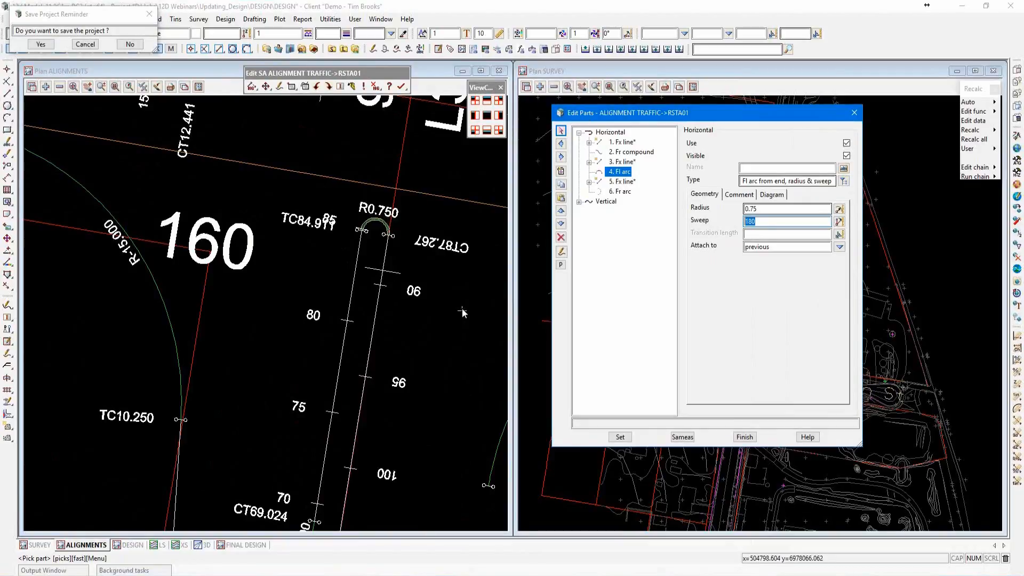
Examine the Tin Drape Ex settings of RSTA01's vertical fixed points, including the tin and interval.
{"action": "left_click", "coordinate": [578, 202]}
{"action": "left_click", "coordinate": [625, 212]}
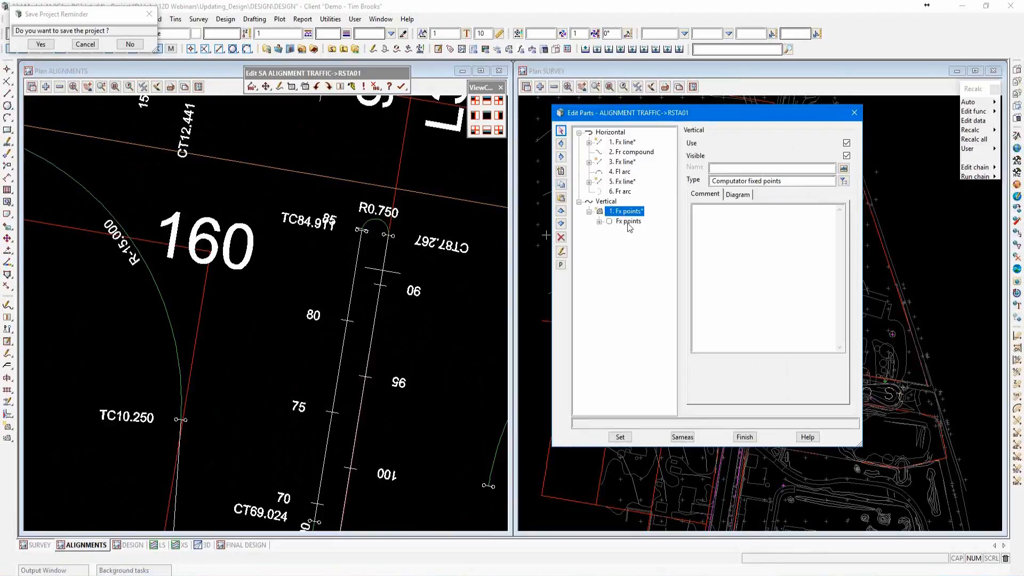
{"action": "left_click", "coordinate": [628, 222]}
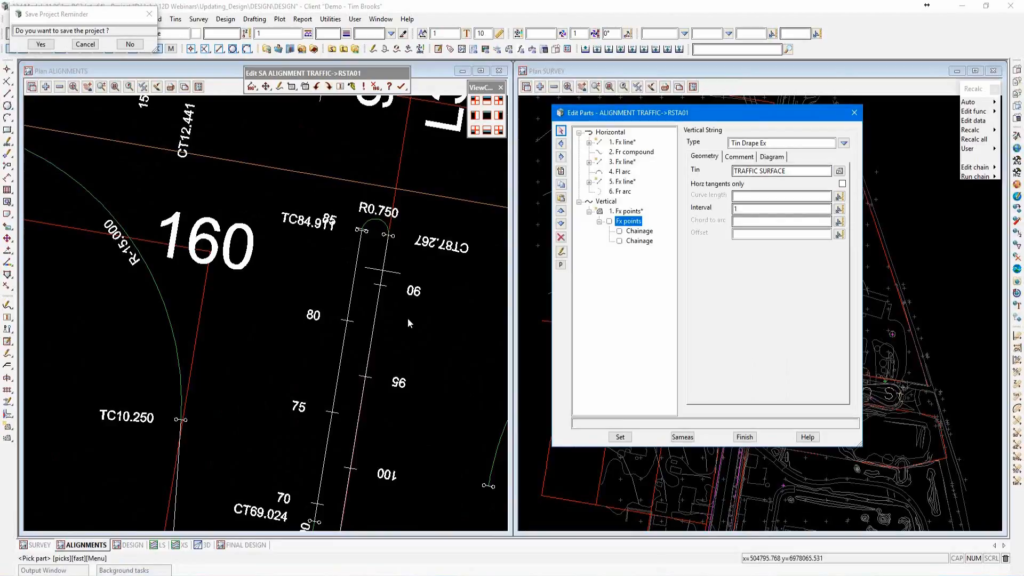
{"action": "scroll", "coordinate": [395, 276], "scroll_direction": "down", "scroll_amount": 4}
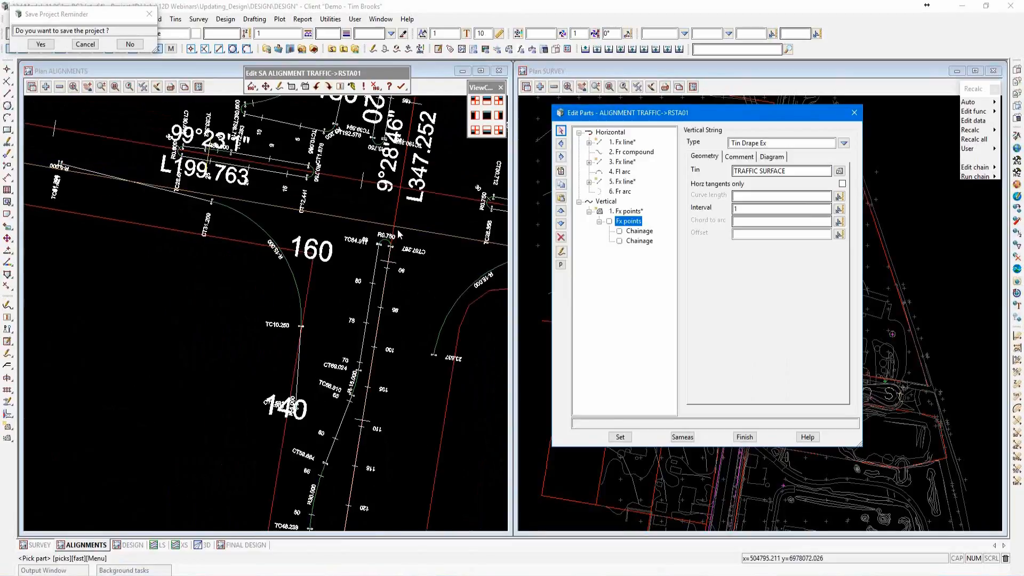
{"action": "scroll", "coordinate": [399, 234], "scroll_direction": "down", "scroll_amount": 4}
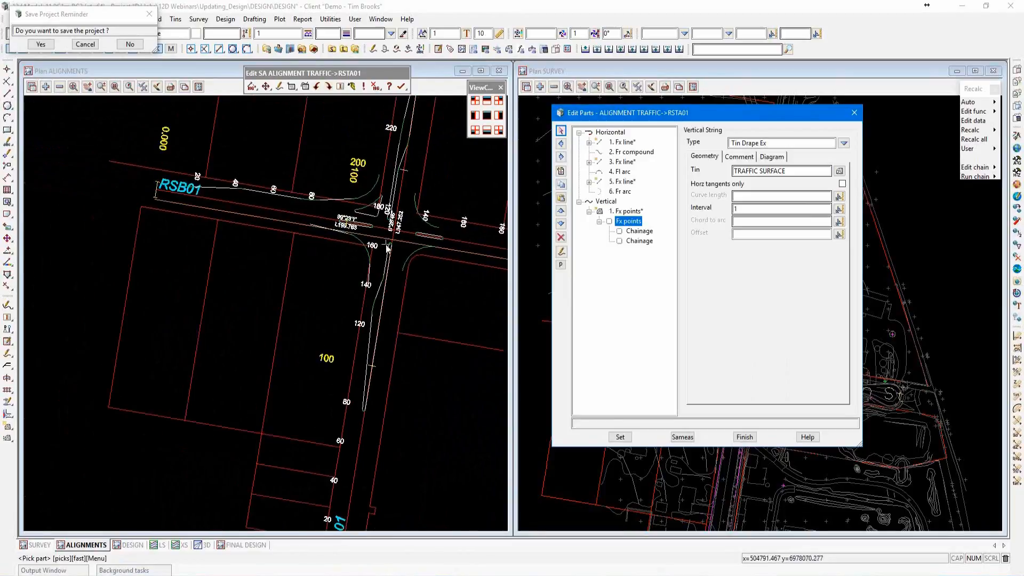
Finish editing RSTA01 and save the project.
{"action": "left_click", "coordinate": [746, 439]}
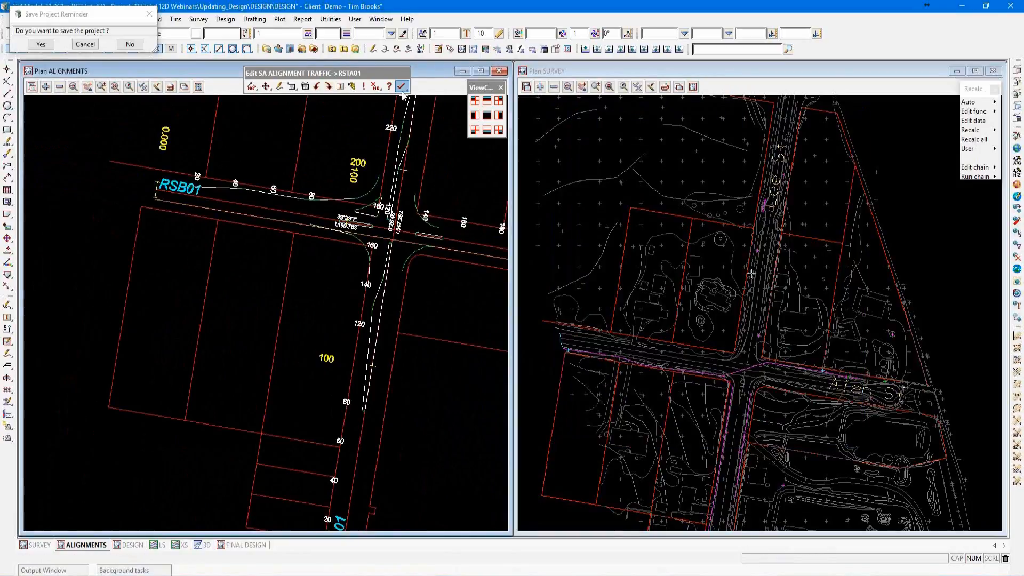
{"action": "key", "text": "Return"}
{"action": "left_click", "coordinate": [47, 45]}
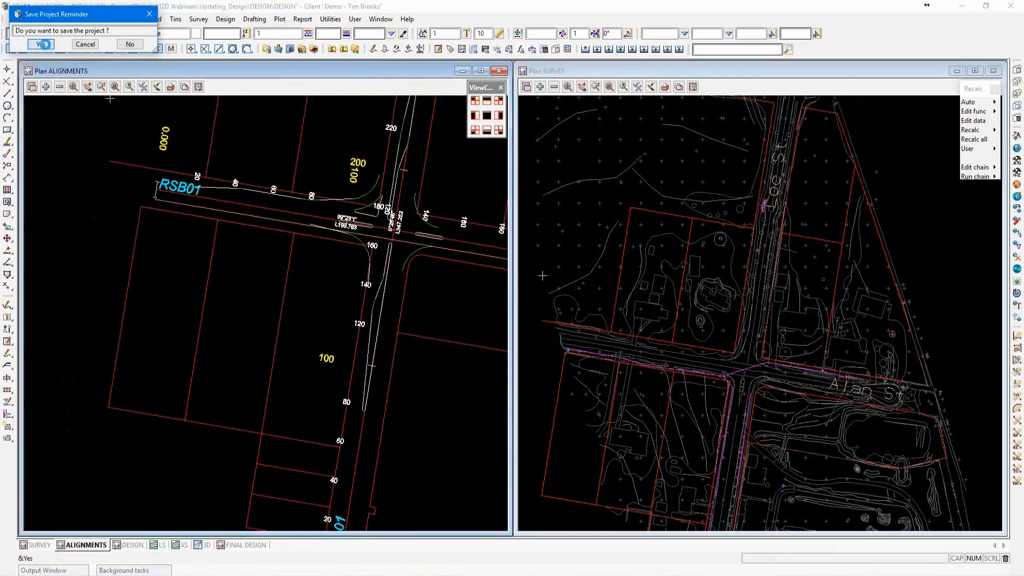
Open the north-south road alignment RSA01 for editing.
{"action": "scroll", "coordinate": [245, 342], "scroll_direction": "down", "scroll_amount": 4}
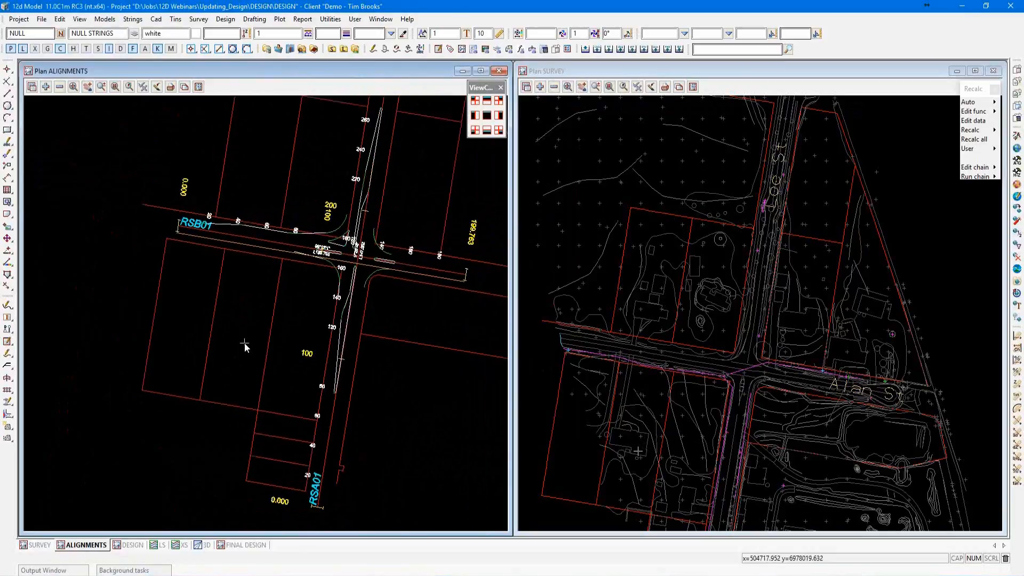
{"action": "scroll", "coordinate": [328, 291], "scroll_direction": "up", "scroll_amount": 2}
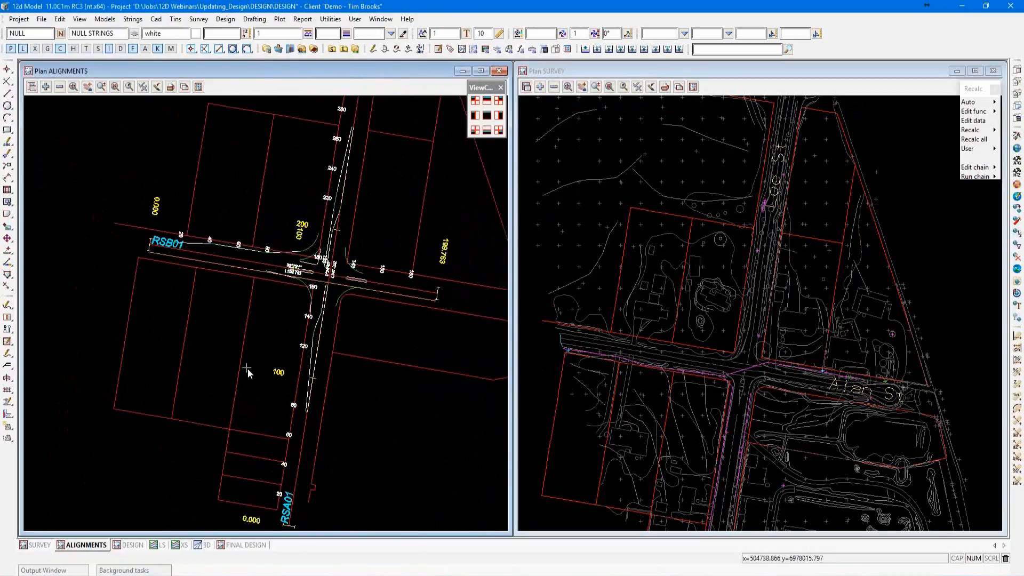
{"action": "scroll", "coordinate": [290, 427], "scroll_direction": "up", "scroll_amount": 2}
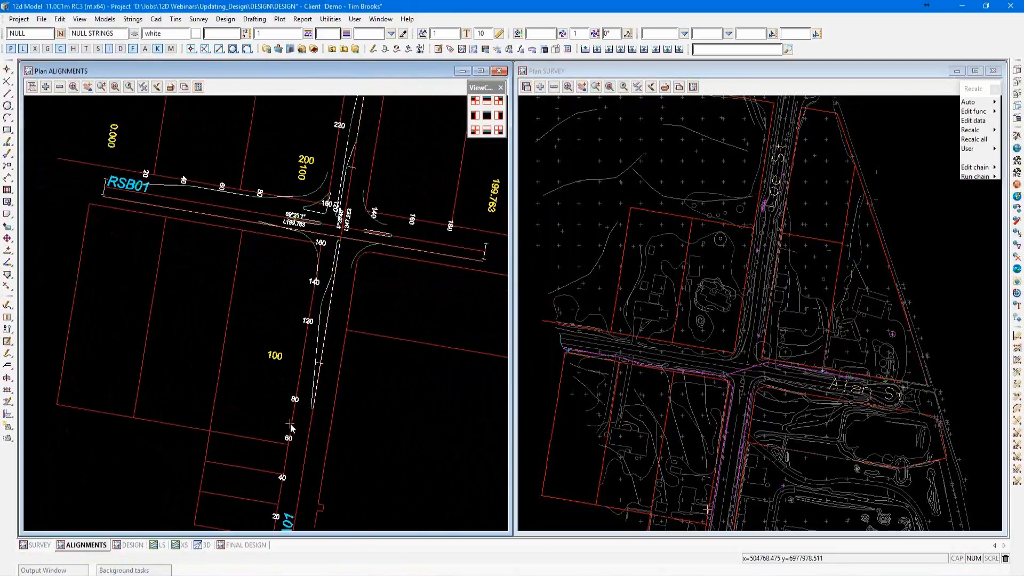
{"action": "scroll", "coordinate": [382, 291], "scroll_direction": "down", "scroll_amount": 4}
{"action": "scroll", "coordinate": [355, 373], "scroll_direction": "up", "scroll_amount": 1}
{"action": "scroll", "coordinate": [355, 377], "scroll_direction": "up", "scroll_amount": 1}
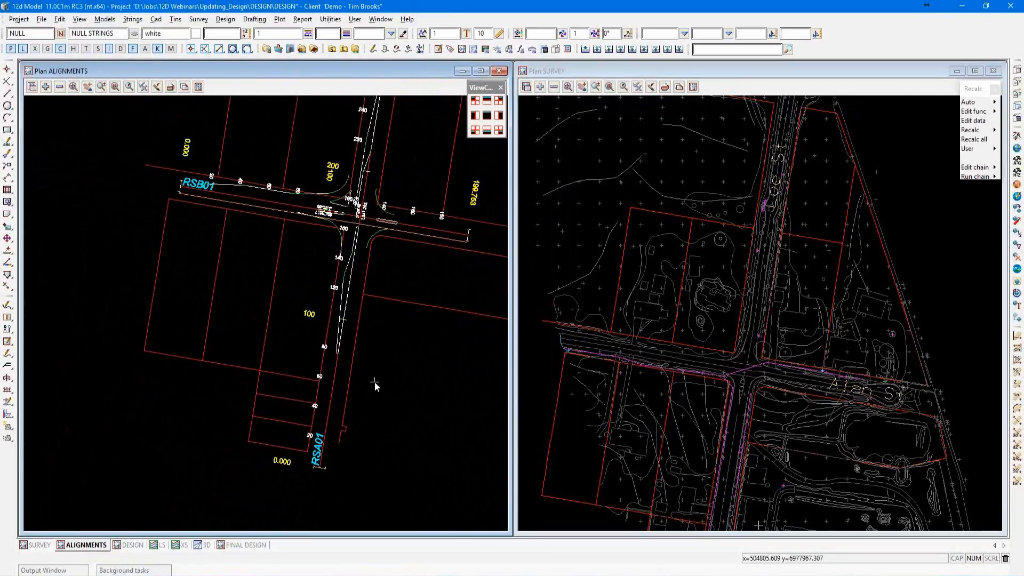
{"action": "key", "text": "ctrl+e"}
{"action": "left_click", "coordinate": [339, 383]}
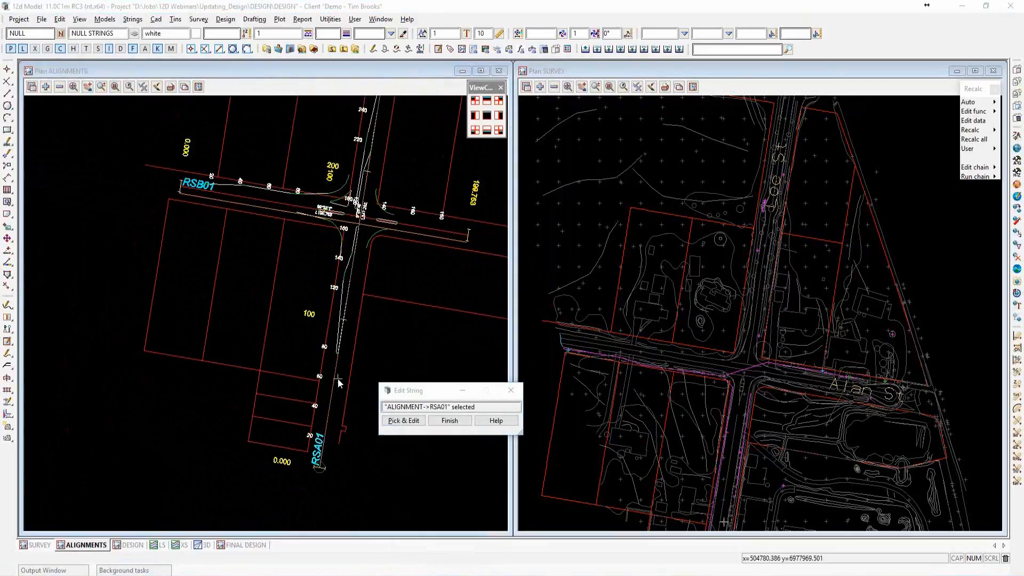
{"action": "left_click", "coordinate": [339, 383]}
Display the parts of RSA01, examine its horizontal fixed line's two-point definition along the road, and close the parts editor.
{"action": "left_click_drag", "start_coordinate": [136, 27], "coordinate": [347, 86]}
{"action": "left_click", "coordinate": [273, 96]}
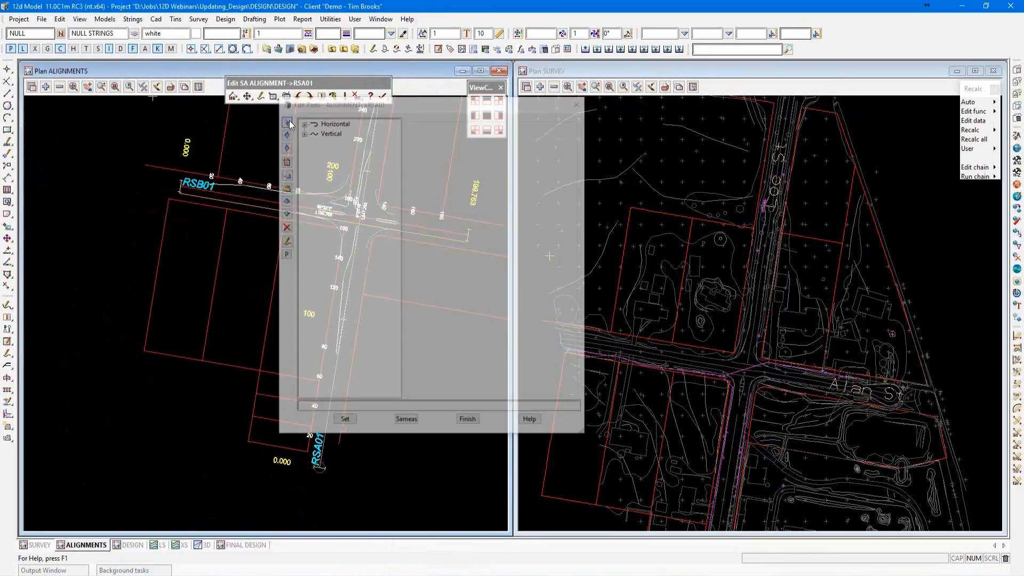
{"action": "left_click_drag", "start_coordinate": [308, 106], "coordinate": [587, 136]}
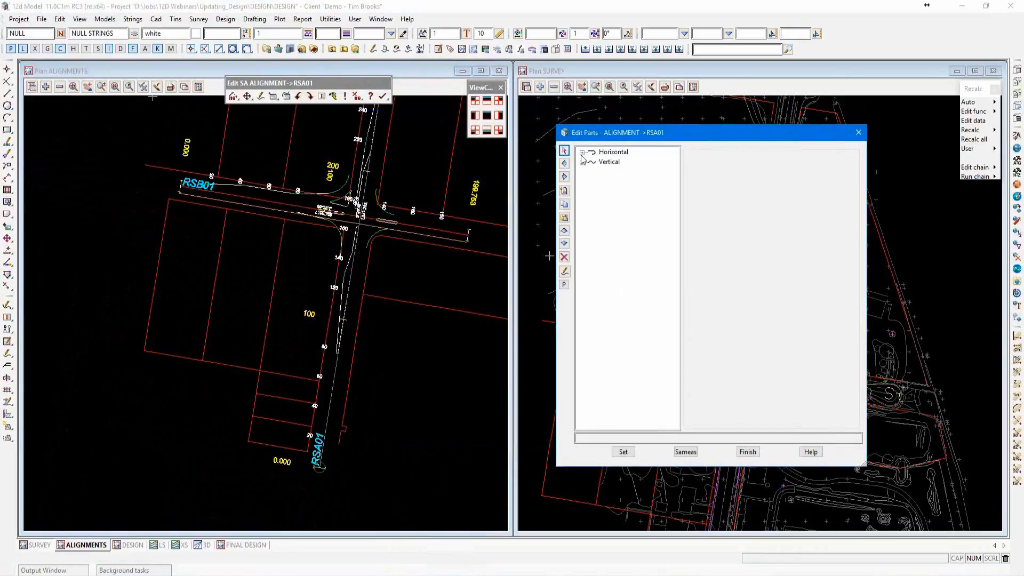
{"action": "left_click", "coordinate": [583, 153]}
{"action": "left_click", "coordinate": [627, 162]}
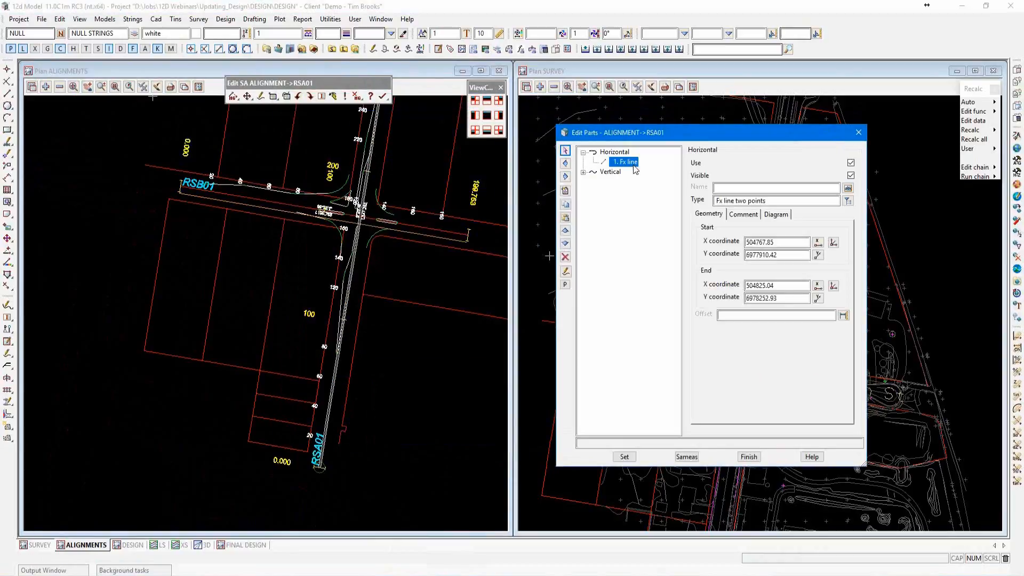
{"action": "scroll", "coordinate": [312, 431], "scroll_direction": "down", "scroll_amount": 2}
{"action": "scroll", "coordinate": [332, 379], "scroll_direction": "up", "scroll_amount": 5}
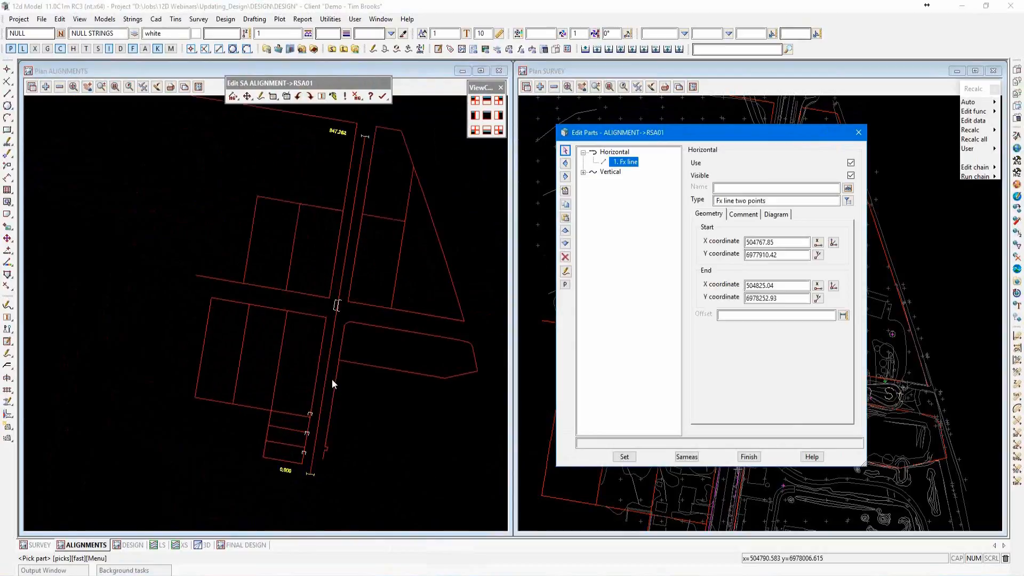
{"action": "scroll", "coordinate": [332, 379], "scroll_direction": "down", "scroll_amount": 1}
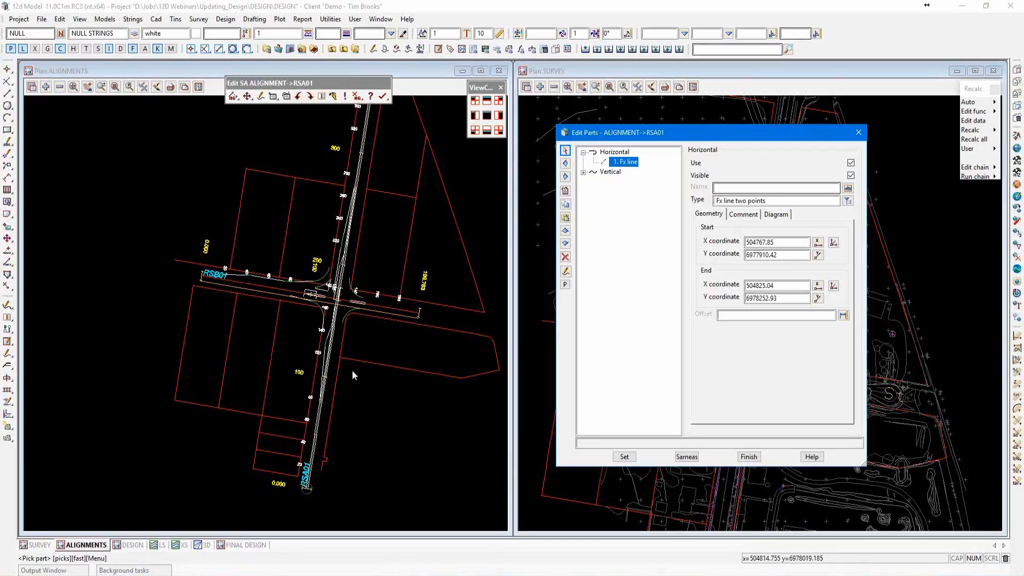
{"action": "scroll", "coordinate": [334, 368], "scroll_direction": "down", "scroll_amount": 1}
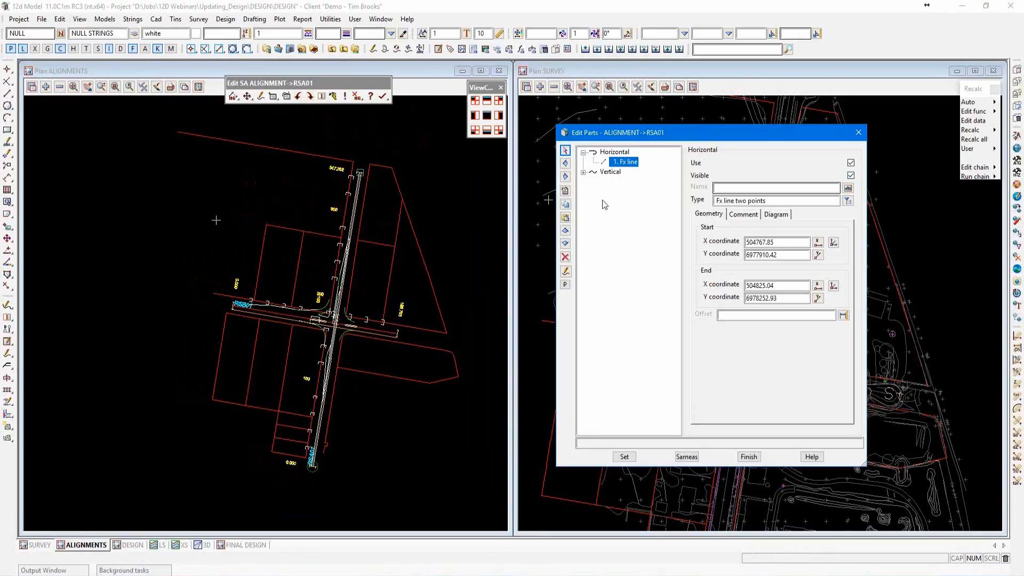
{"action": "left_click", "coordinate": [722, 187]}
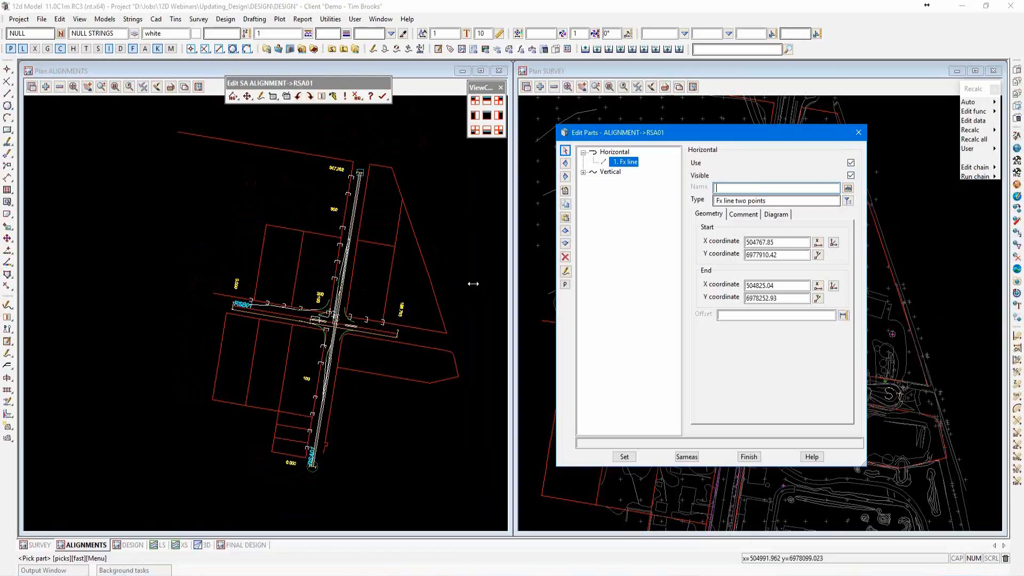
{"action": "left_click", "coordinate": [746, 459]}
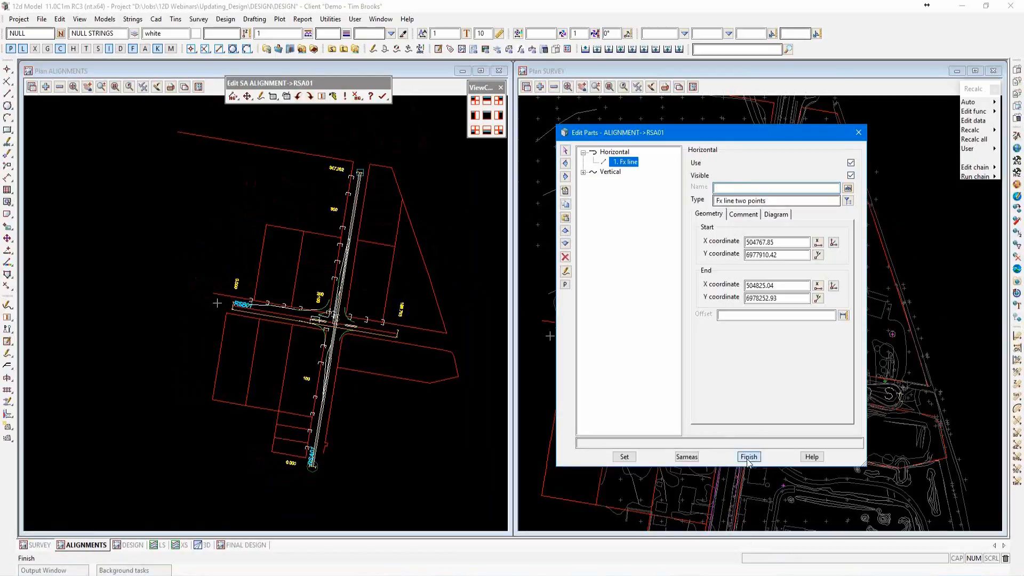
Open the named positions data of RSA01 and place the dialog over the survey plan.
{"action": "scroll", "coordinate": [395, 245], "scroll_direction": "down", "scroll_amount": 1}
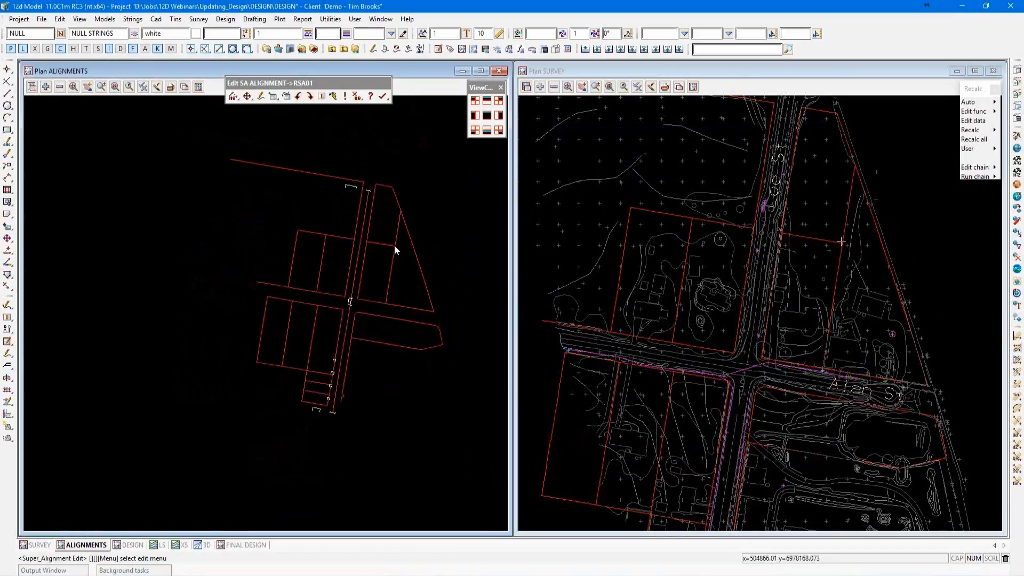
{"action": "scroll", "coordinate": [362, 322], "scroll_direction": "up", "scroll_amount": 2}
{"action": "scroll", "coordinate": [360, 323], "scroll_direction": "up", "scroll_amount": 2}
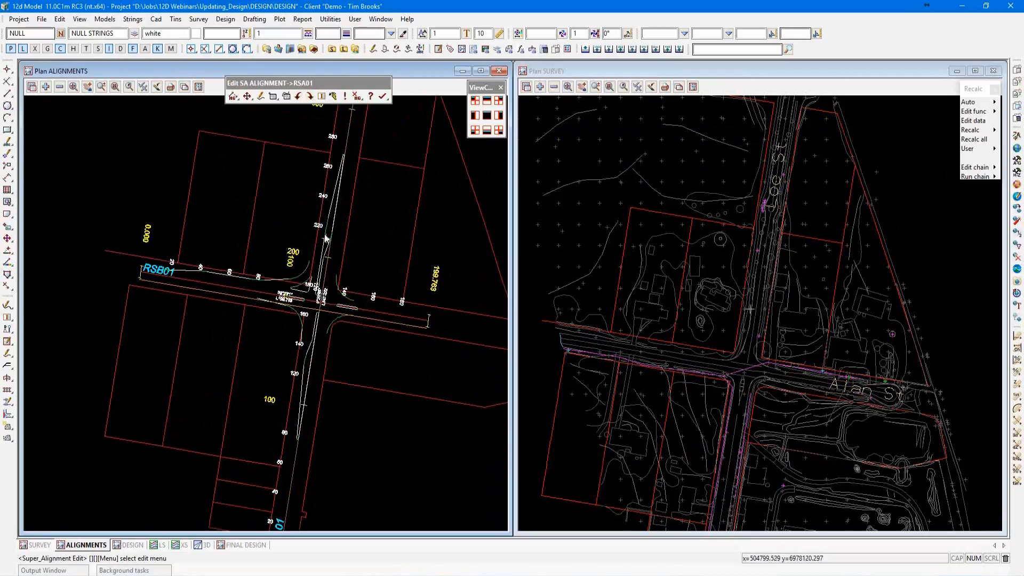
{"action": "left_click", "coordinate": [273, 98]}
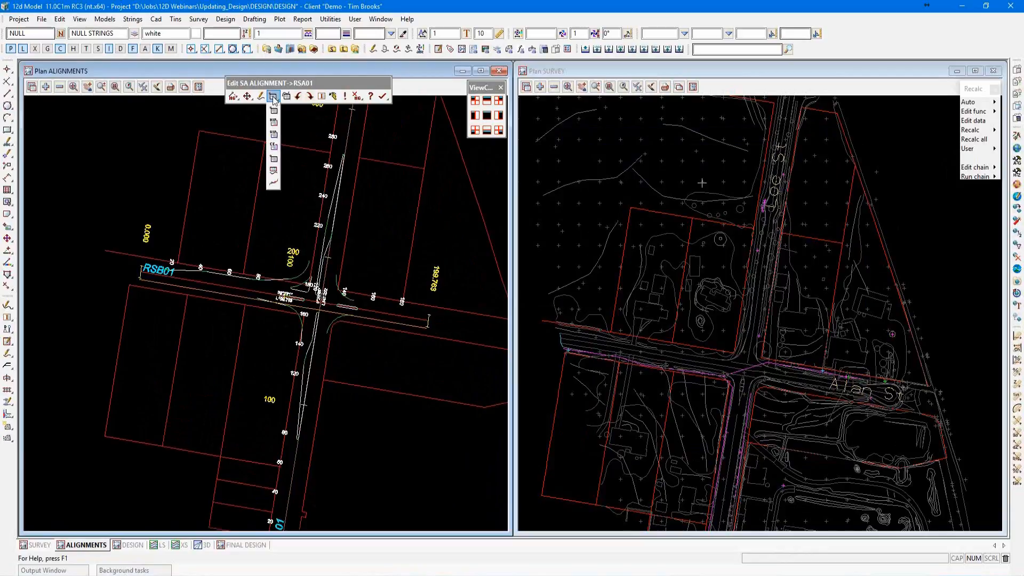
{"action": "left_click", "coordinate": [273, 183]}
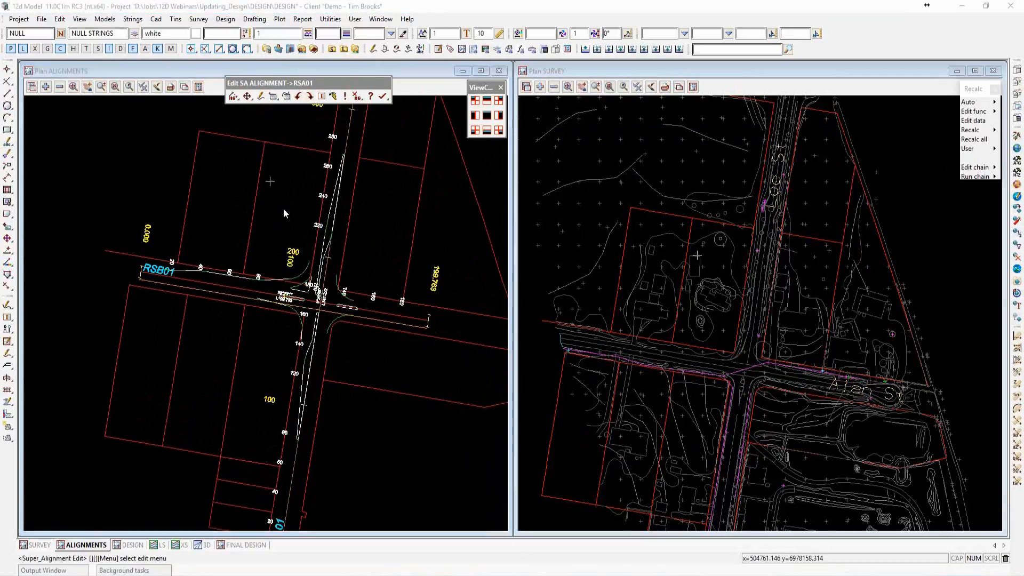
{"action": "left_click_drag", "start_coordinate": [303, 193], "coordinate": [569, 137]}
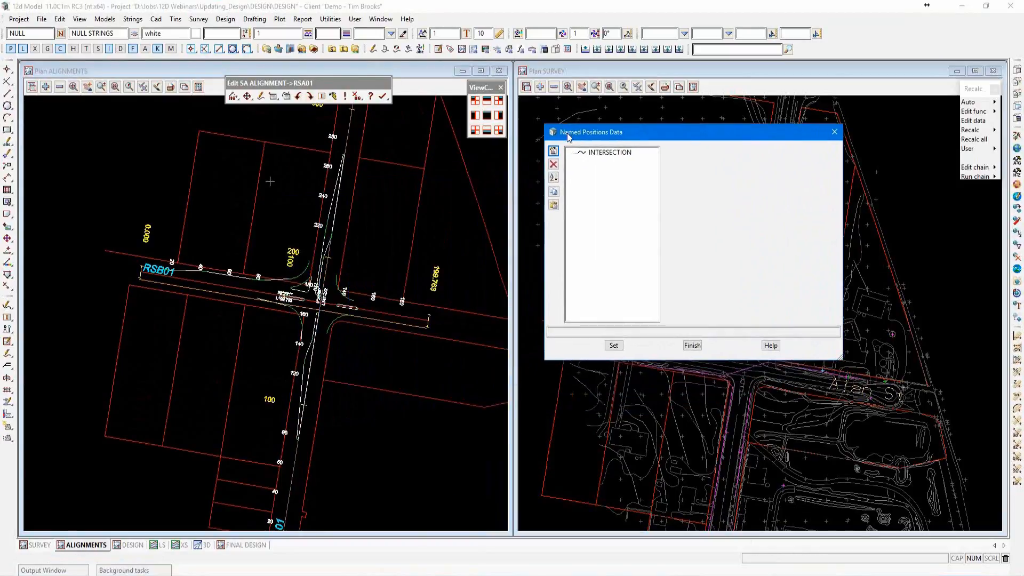
Examine the INTERSECTION named position of RSA01, including its cut type and cut string, against the crossing with RSB01.
{"action": "left_click", "coordinate": [609, 153]}
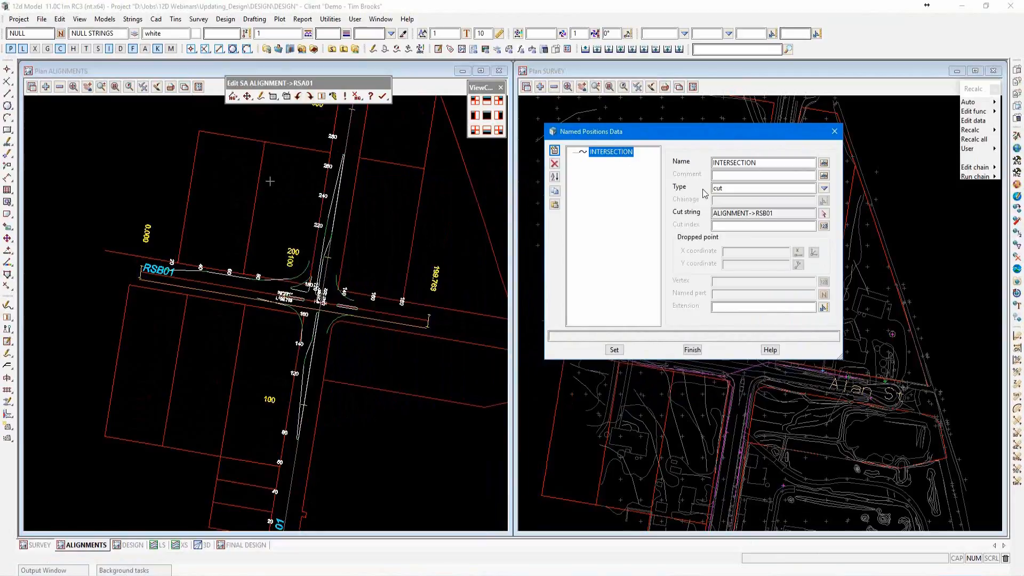
{"action": "left_click", "coordinate": [720, 189]}
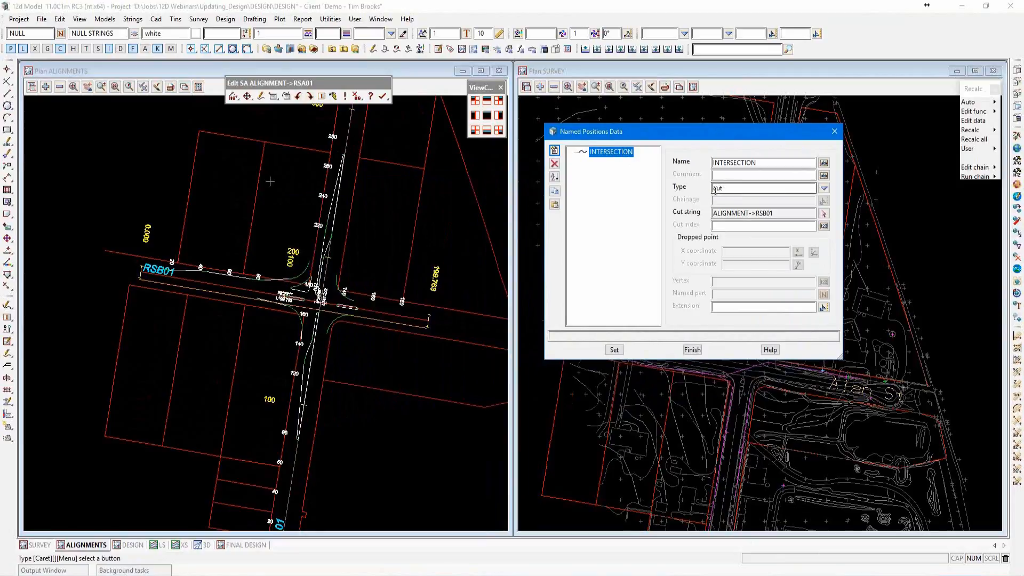
{"action": "double_click", "coordinate": [728, 188]}
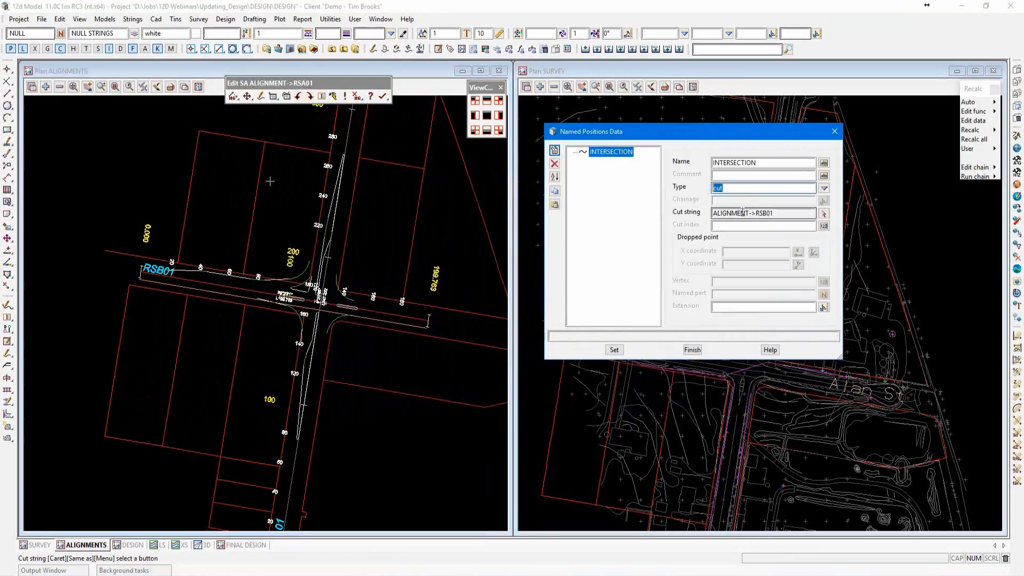
{"action": "left_click_drag", "start_coordinate": [776, 212], "coordinate": [714, 212]}
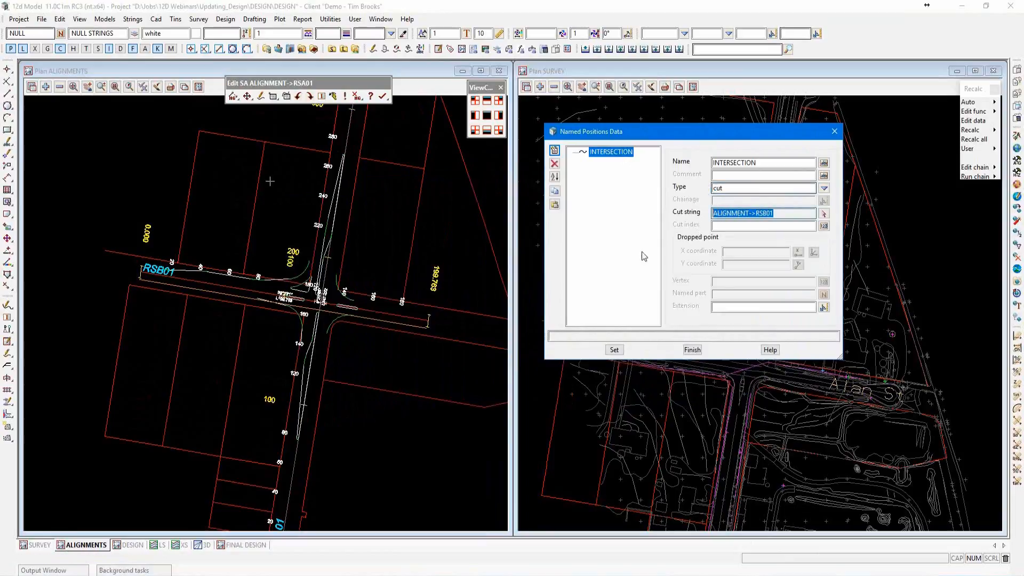
{"action": "scroll", "coordinate": [312, 312], "scroll_direction": "up", "scroll_amount": 4}
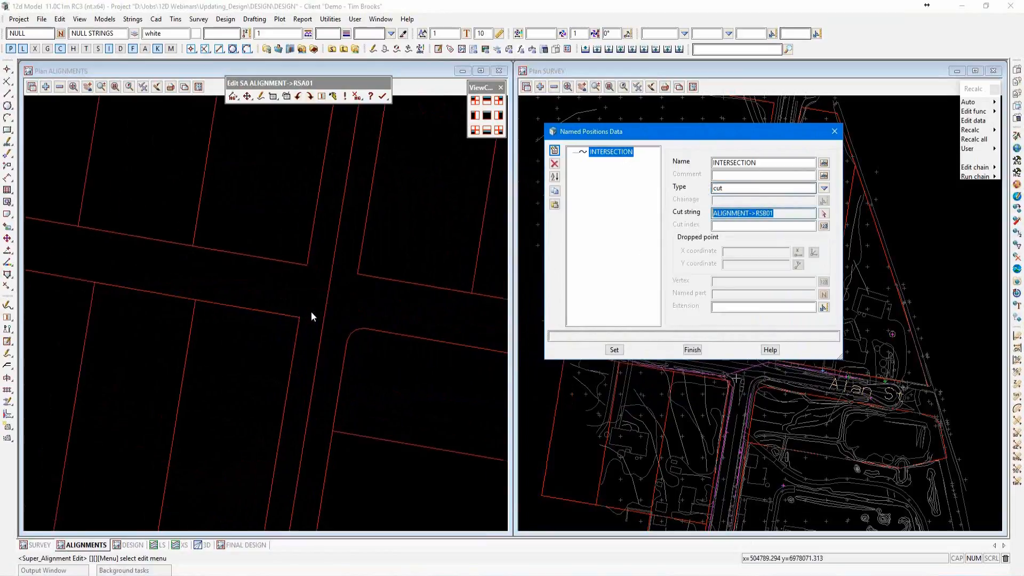
{"action": "scroll", "coordinate": [311, 312], "scroll_direction": "down", "scroll_amount": 2}
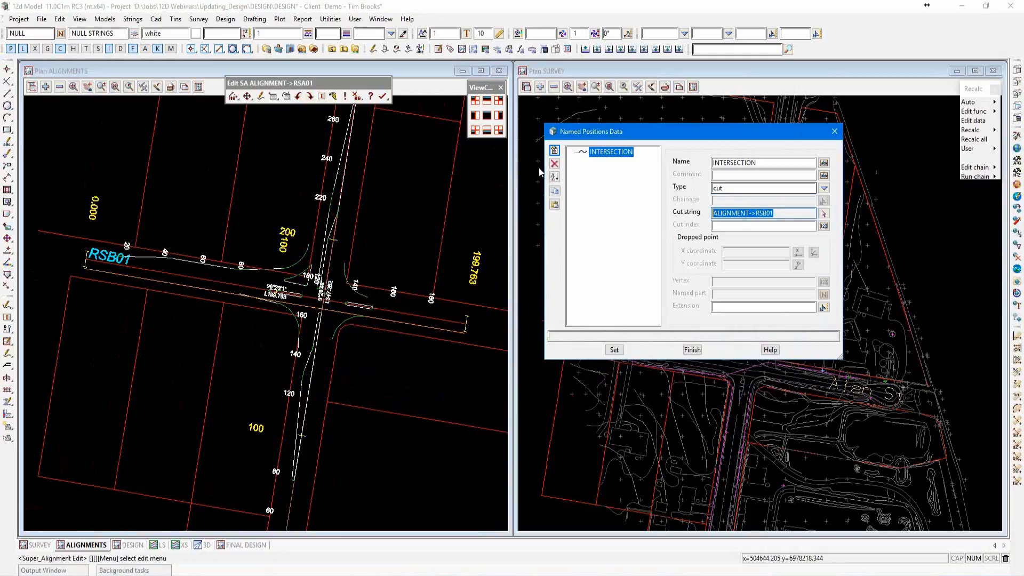
Add a named position to RSA01 called CARPARK with the type vertex.
{"action": "left_click", "coordinate": [555, 150]}
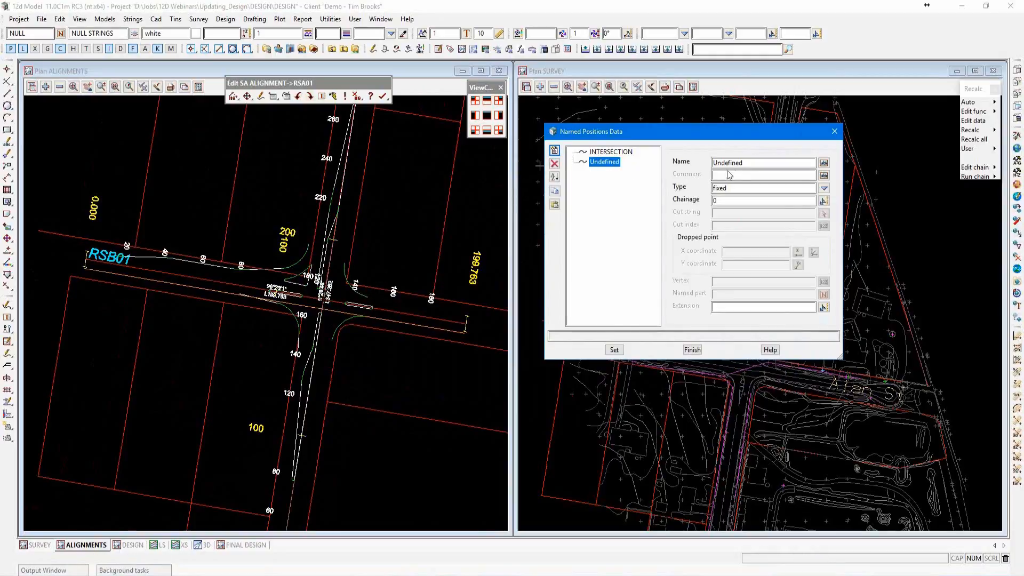
{"action": "left_click", "coordinate": [747, 163]}
{"action": "left_click_drag", "start_coordinate": [748, 163], "coordinate": [713, 169]}
{"action": "type", "text": "CARPARK"}
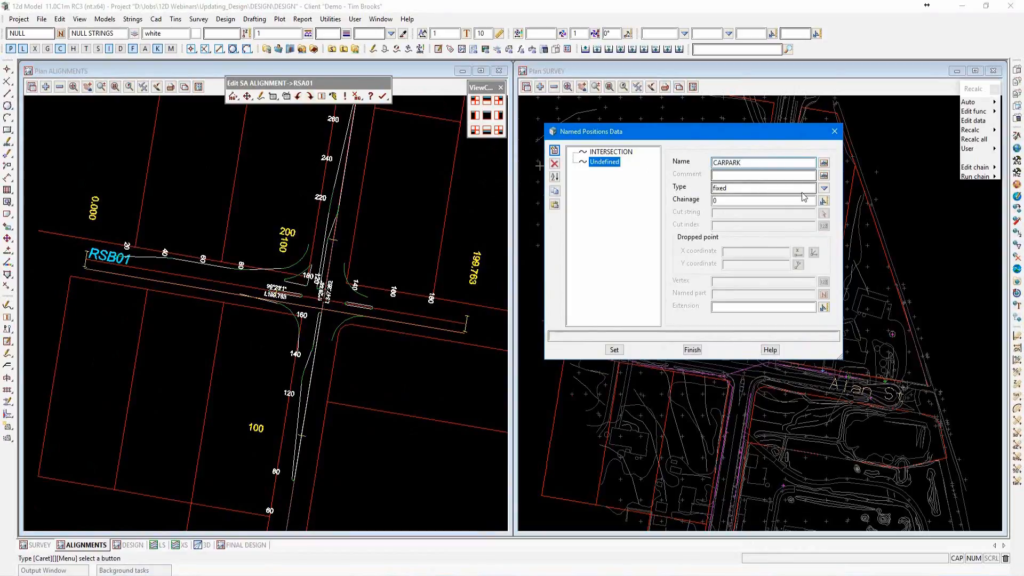
{"action": "left_click", "coordinate": [825, 189]}
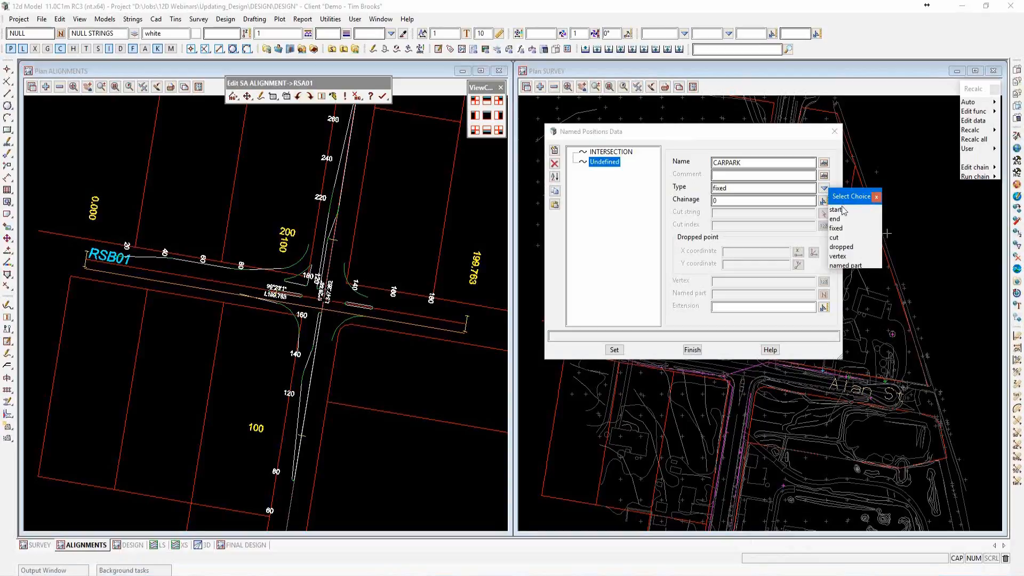
{"action": "left_click", "coordinate": [837, 257]}
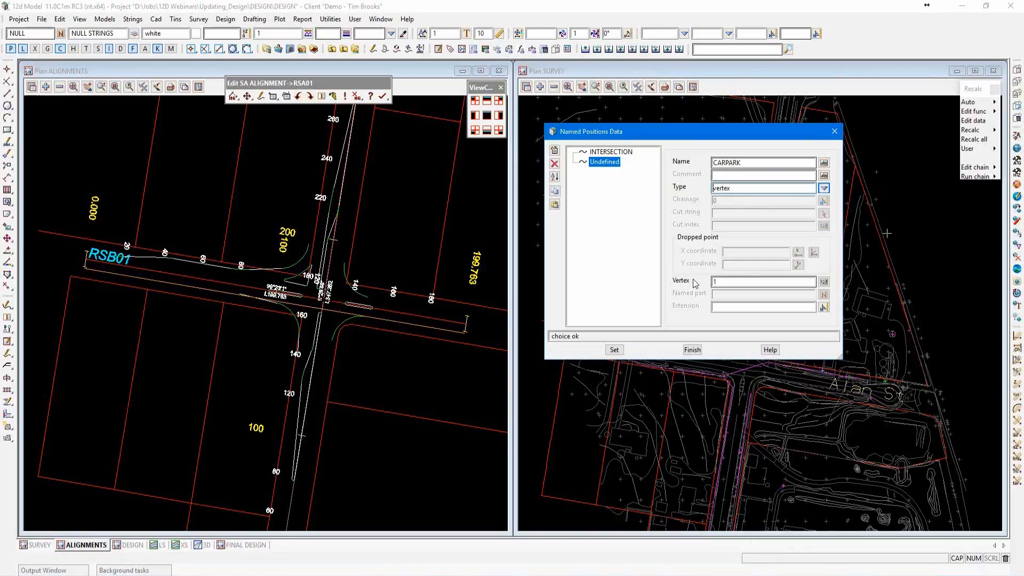
Give CARPARK an extension of 20 from vertex 1, apply the named position and close its data editor.
{"action": "left_click", "coordinate": [720, 281]}
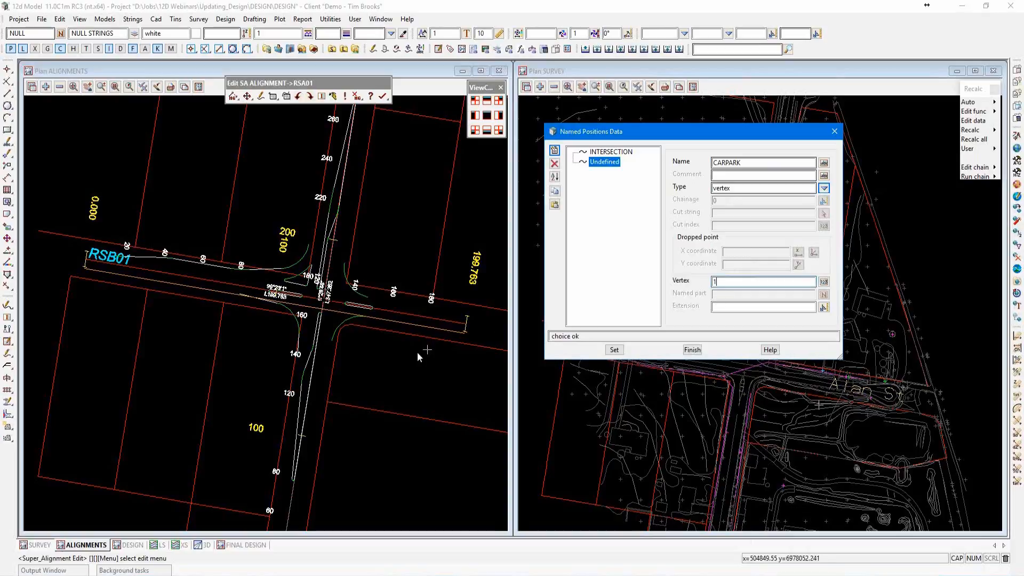
{"action": "left_click", "coordinate": [389, 361]}
{"action": "scroll", "coordinate": [388, 277], "scroll_direction": "down", "scroll_amount": 2}
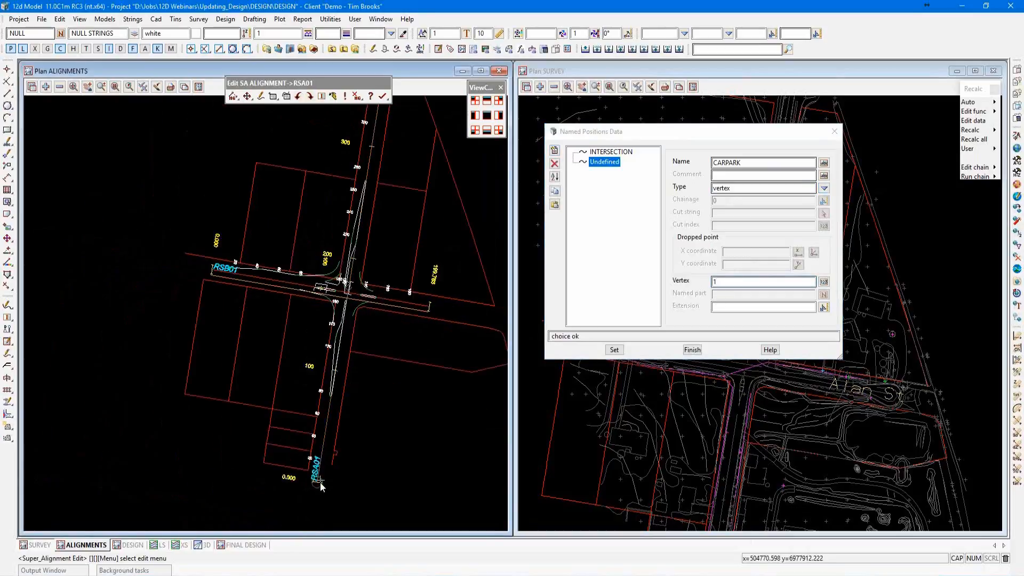
{"action": "scroll", "coordinate": [321, 483], "scroll_direction": "up", "scroll_amount": 3}
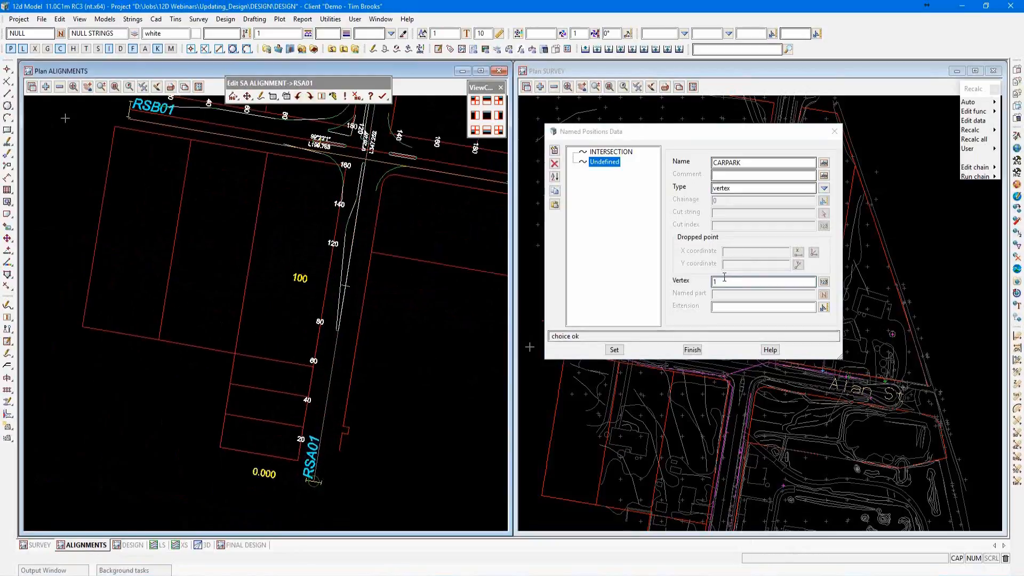
{"action": "left_click", "coordinate": [715, 309]}
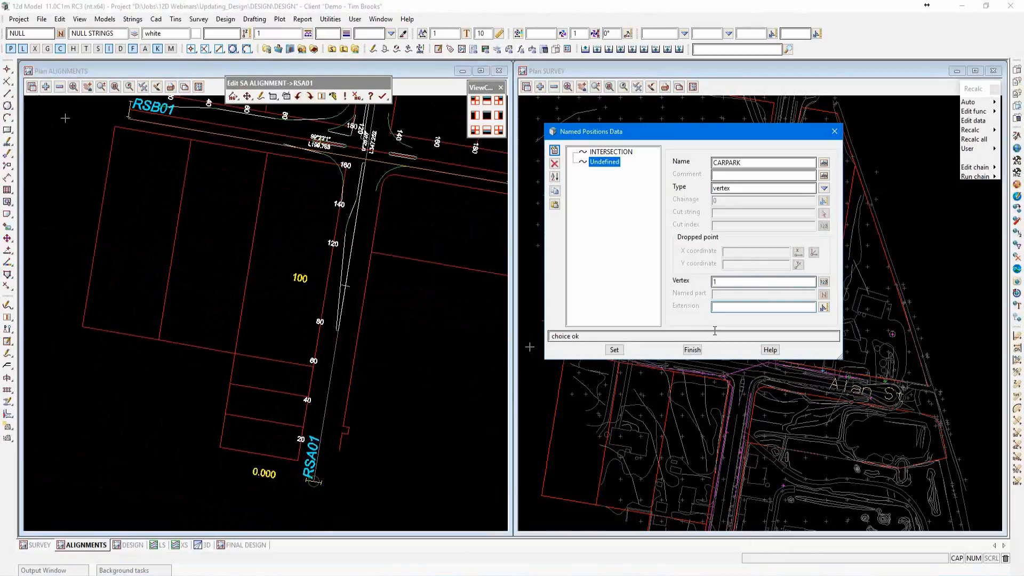
{"action": "type", "text": "20"}
{"action": "left_click", "coordinate": [720, 309]}
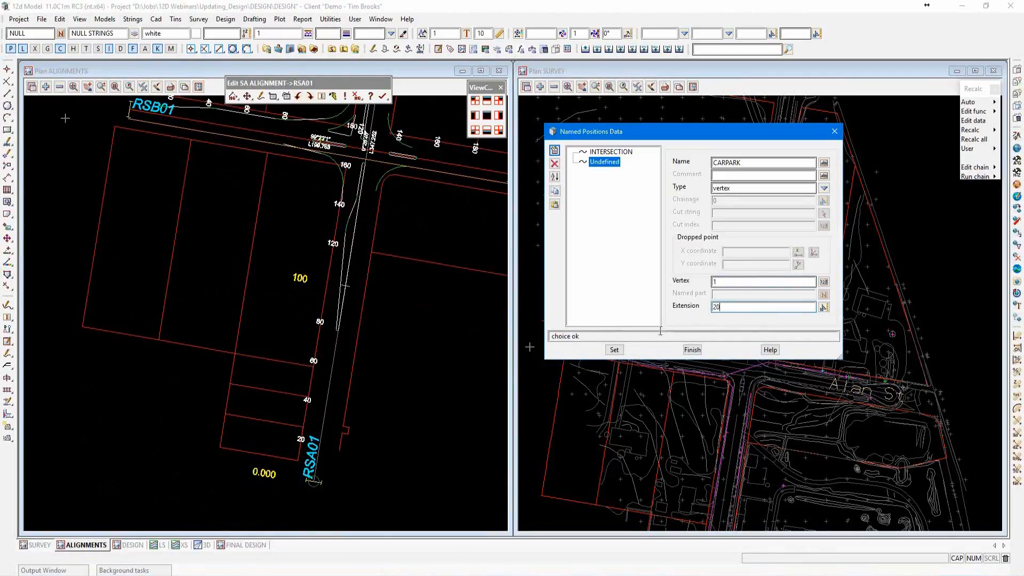
{"action": "left_click", "coordinate": [614, 350]}
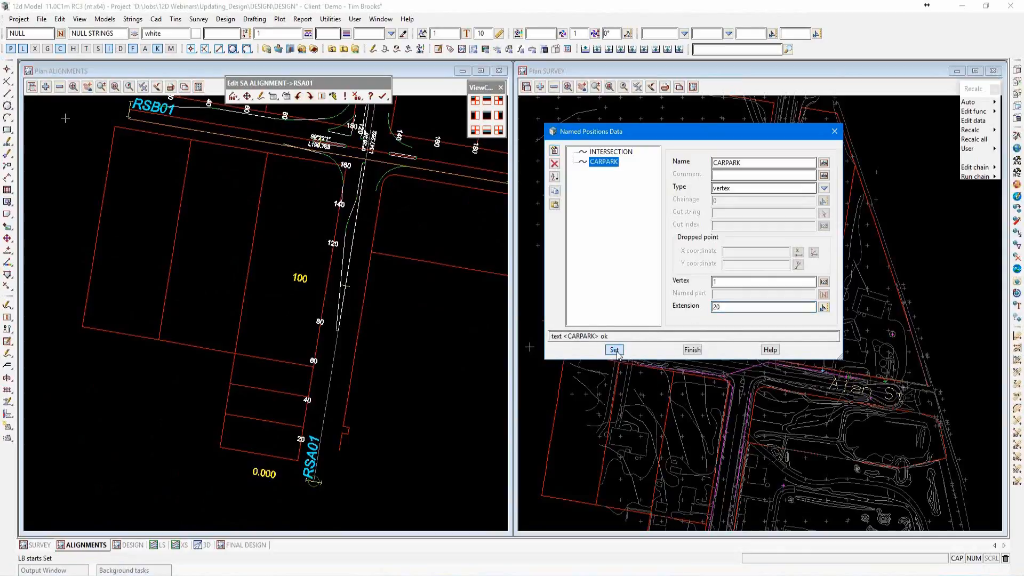
{"action": "left_click", "coordinate": [692, 350]}
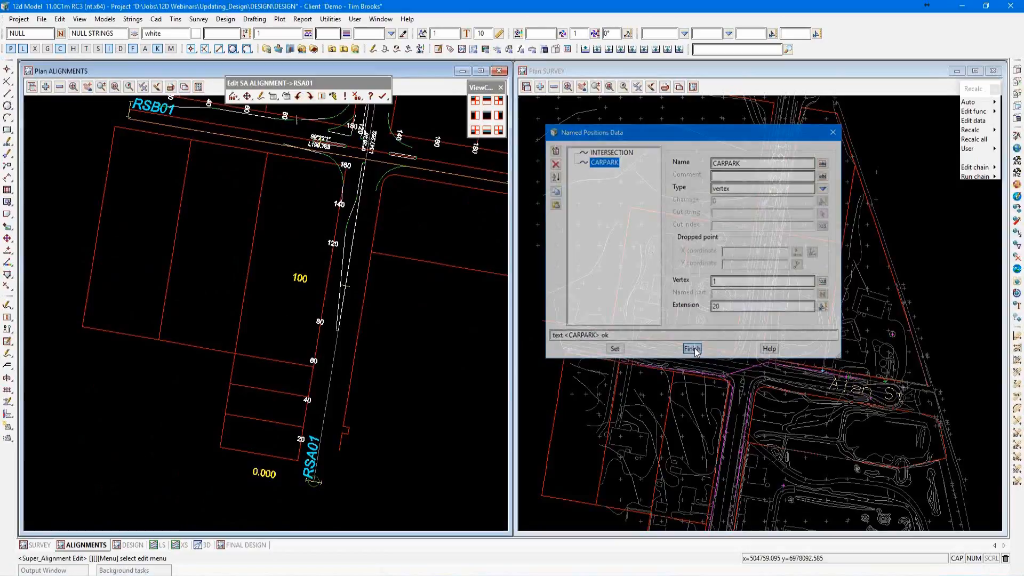
Finish editing the RSA01 alignment.
{"action": "left_click", "coordinate": [382, 96]}
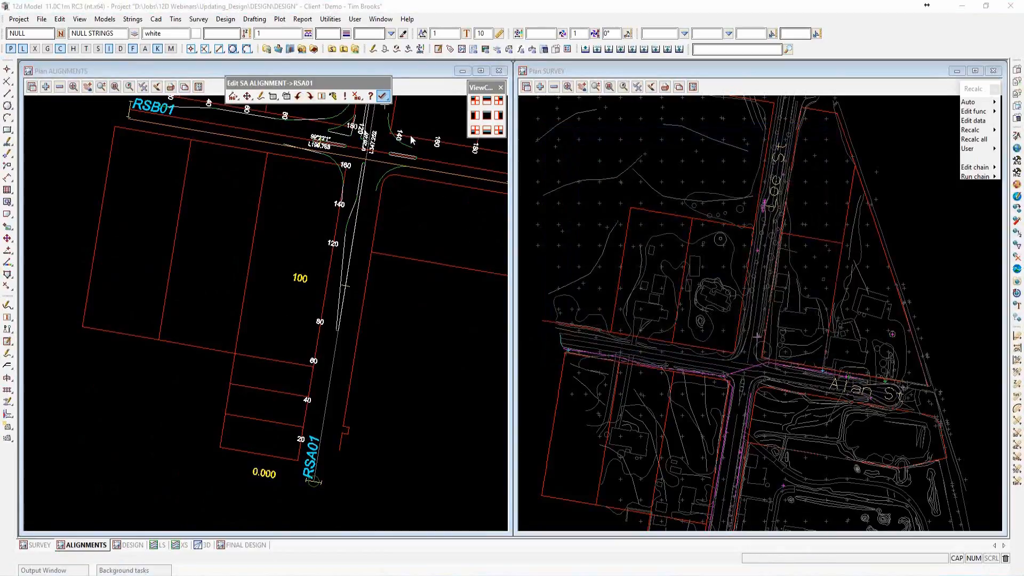
{"action": "left_click", "coordinate": [409, 135]}
{"action": "scroll", "coordinate": [261, 440], "scroll_direction": "down", "scroll_amount": 3}
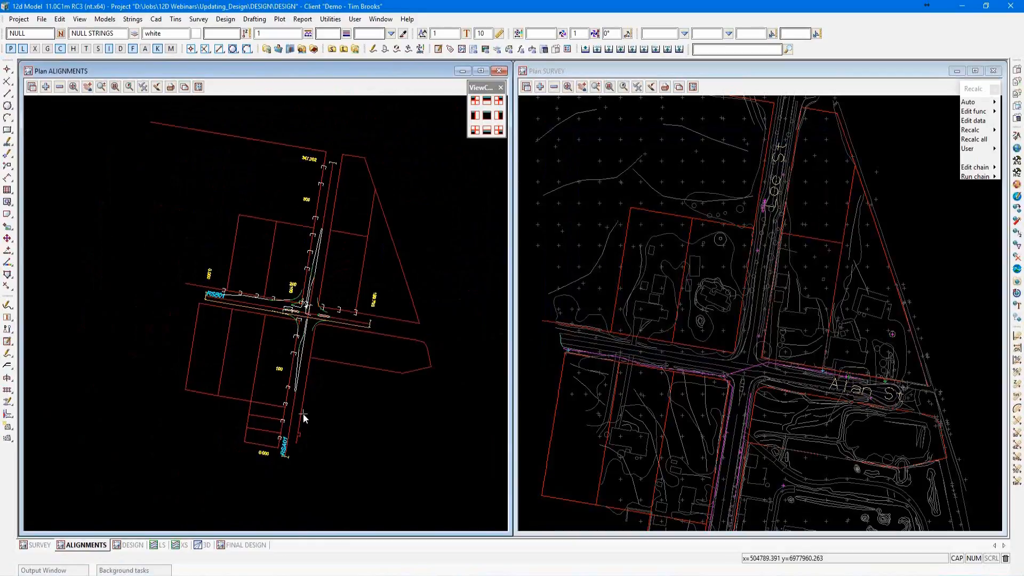
{"action": "scroll", "coordinate": [267, 380], "scroll_direction": "up", "scroll_amount": 2}
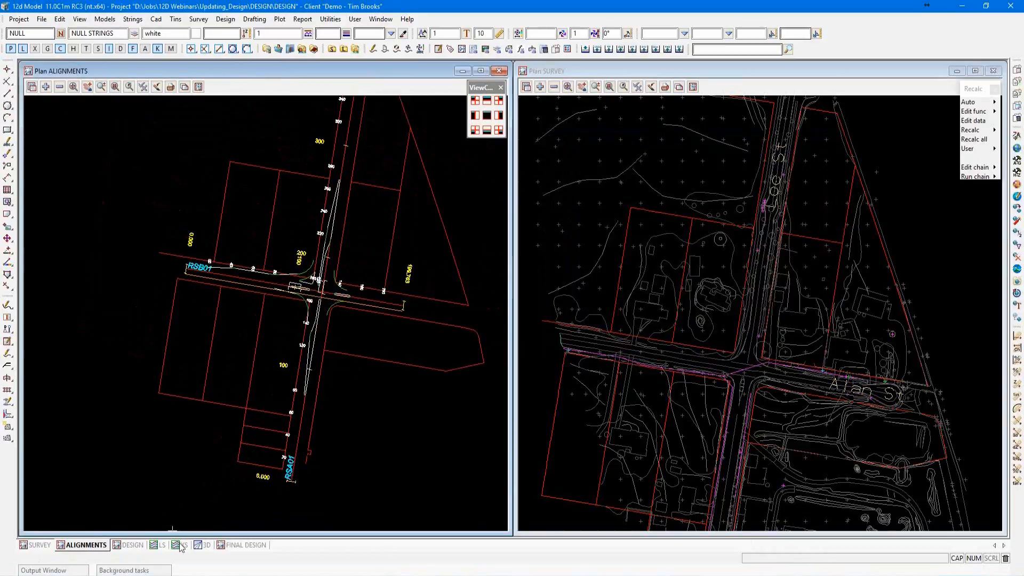
Switch to the DESIGN layout and open the MTF function data of DES RSA01 for editing from its interface string.
{"action": "left_click", "coordinate": [162, 545]}
{"action": "left_click", "coordinate": [129, 544]}
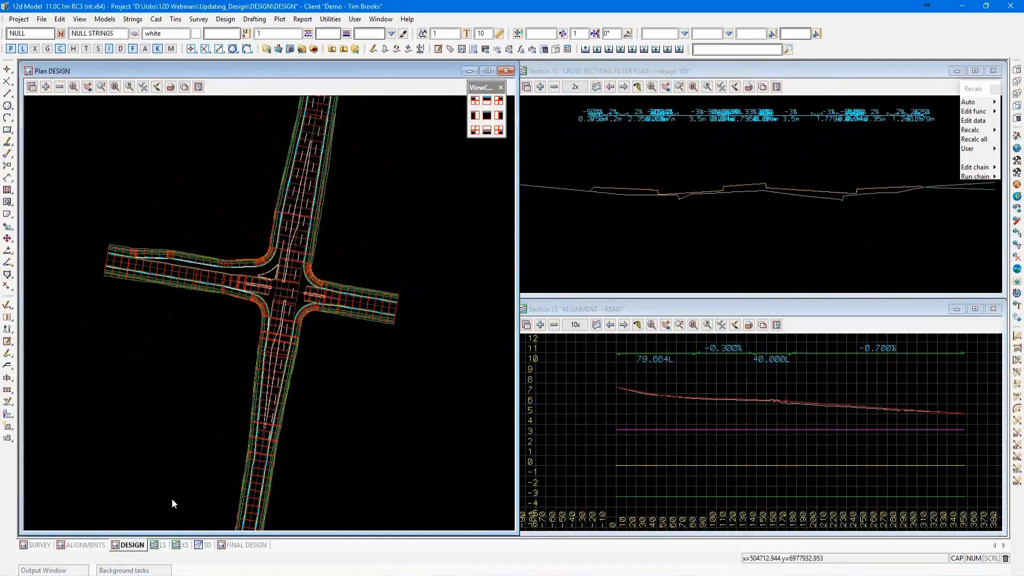
{"action": "scroll", "coordinate": [292, 379], "scroll_direction": "up", "scroll_amount": 2}
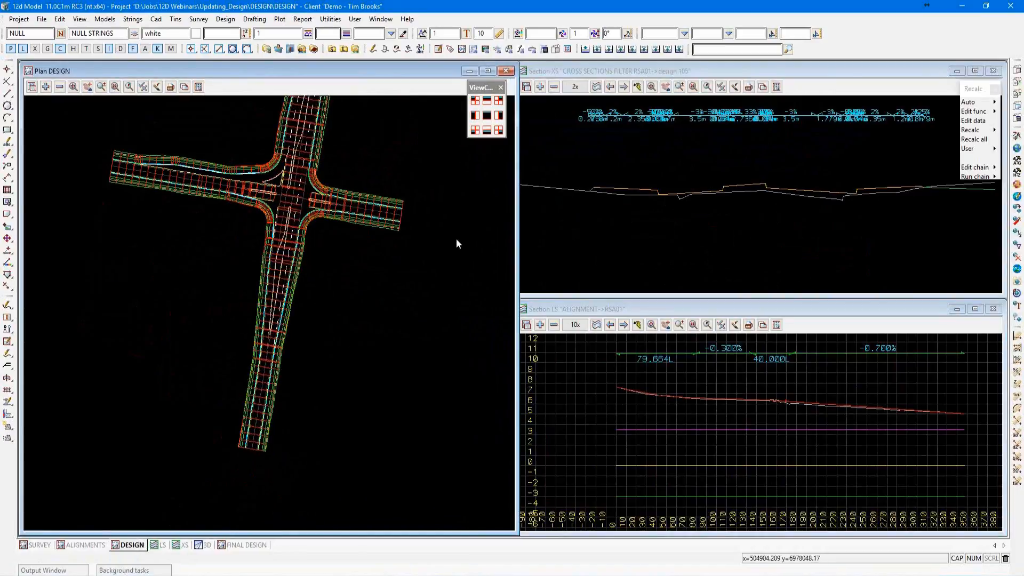
{"action": "left_click", "coordinate": [975, 122]}
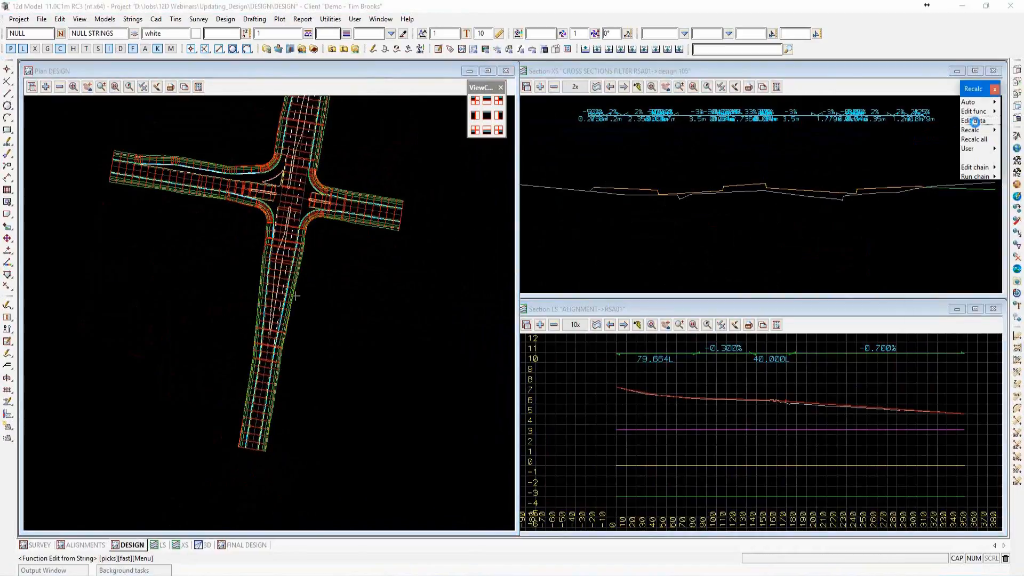
{"action": "left_click", "coordinate": [277, 391]}
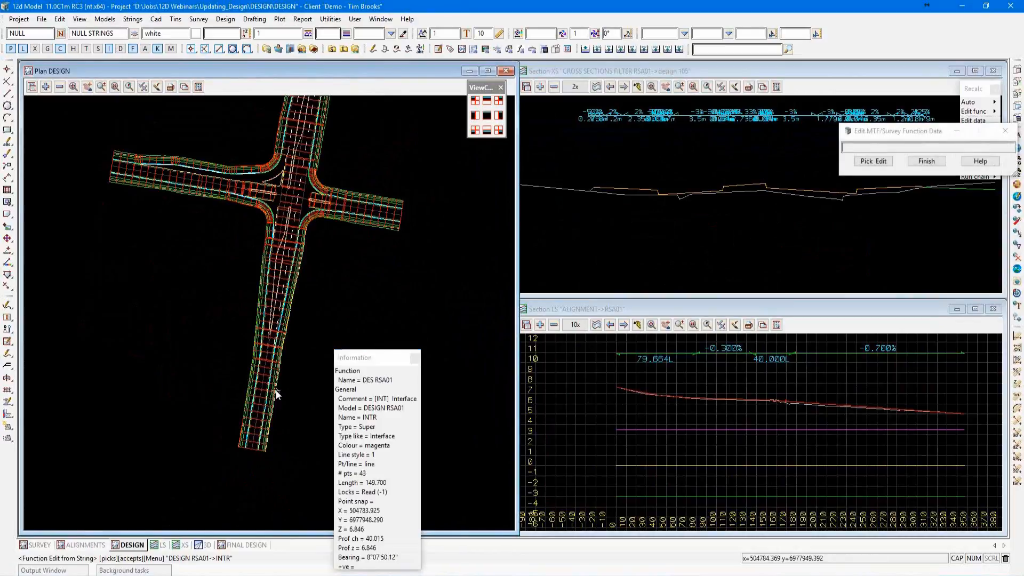
{"action": "middle_click", "coordinate": [276, 390]}
{"action": "left_click_drag", "start_coordinate": [308, 382], "coordinate": [472, 150]}
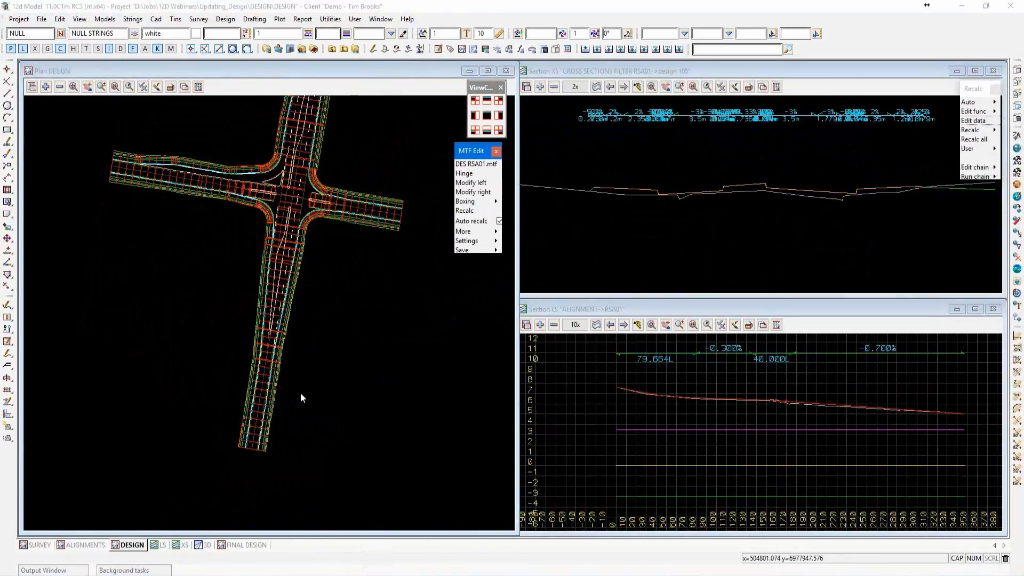
Open the left-side modifiers of DES RSA01 and enlarge their window so more of the modifier rows can be read.
{"action": "scroll", "coordinate": [300, 393], "scroll_direction": "up", "scroll_amount": 1}
{"action": "scroll", "coordinate": [235, 387], "scroll_direction": "up", "scroll_amount": 1}
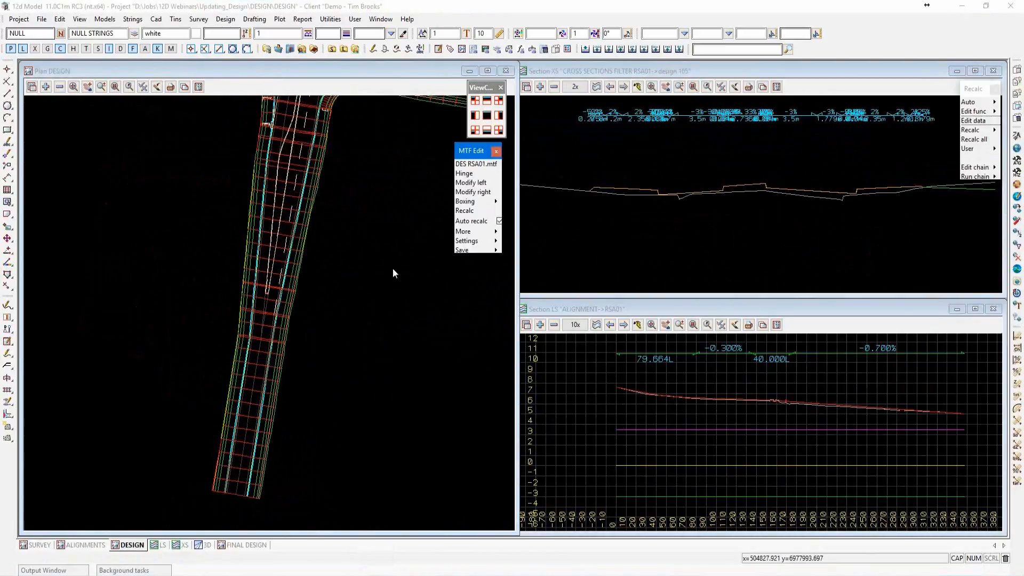
{"action": "left_click", "coordinate": [463, 183]}
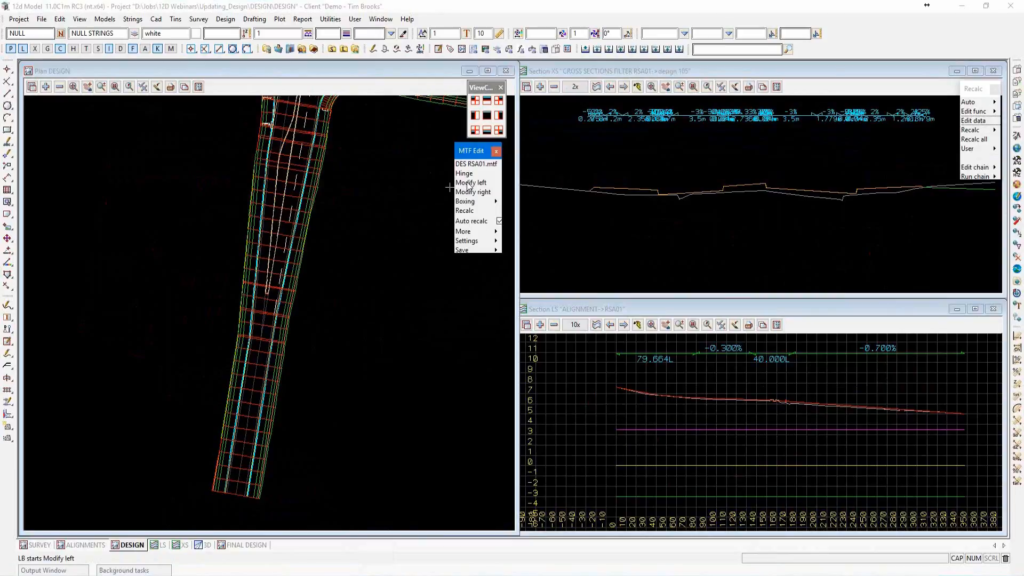
{"action": "left_click", "coordinate": [469, 184]}
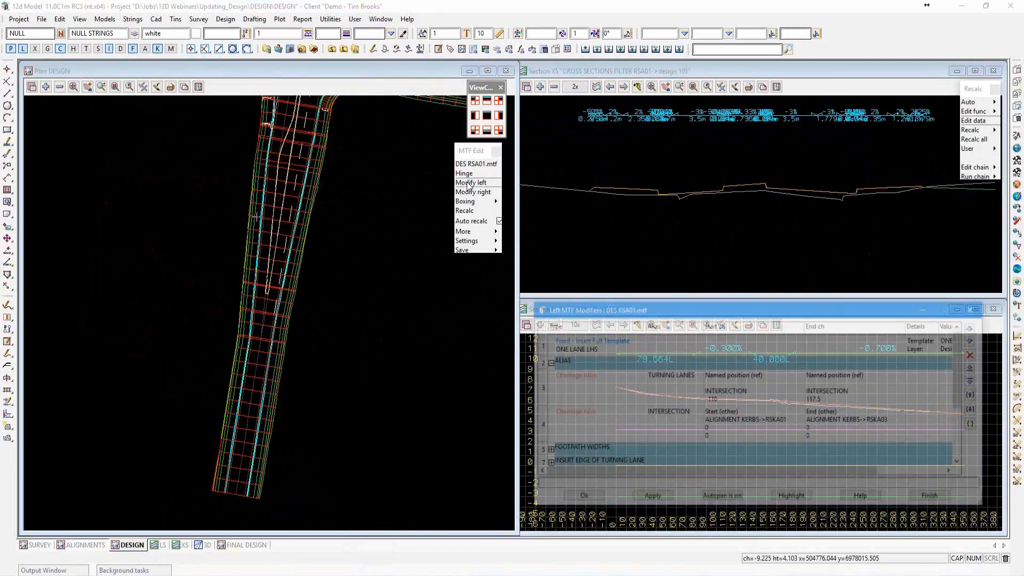
{"action": "left_click_drag", "start_coordinate": [653, 310], "coordinate": [642, 246]}
{"action": "left_click_drag", "start_coordinate": [976, 441], "coordinate": [997, 529]}
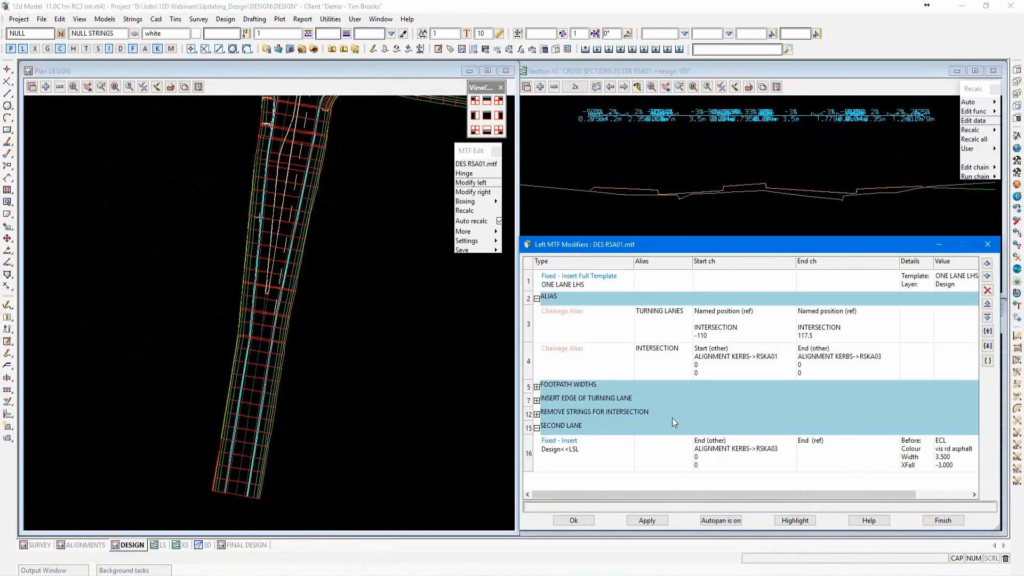
Insert a row below the INTERSECTION alias, make it an interval Alias modifier and enlarge the Chainage Alias window.
{"action": "left_click", "coordinate": [594, 372]}
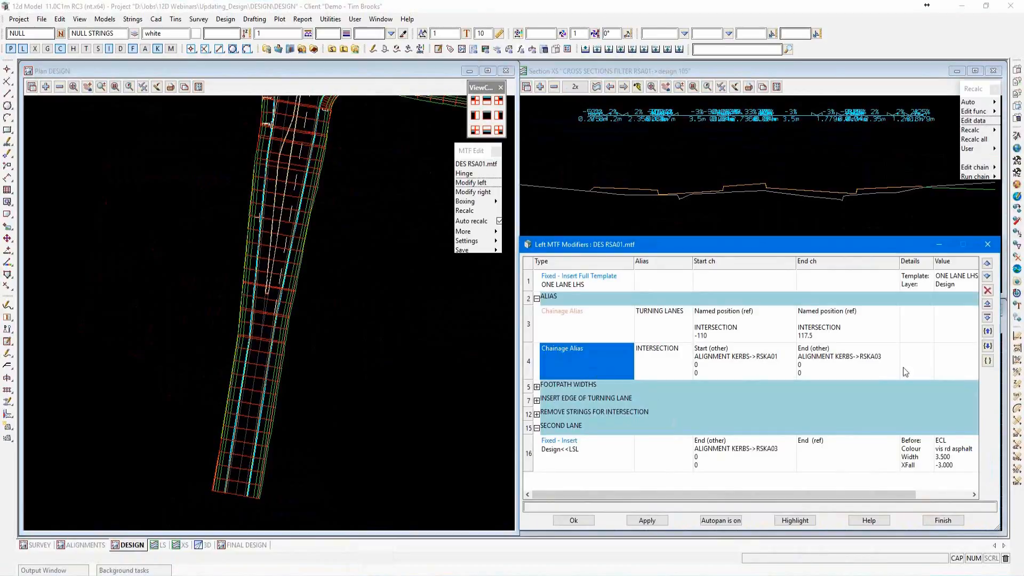
{"action": "left_click", "coordinate": [988, 317]}
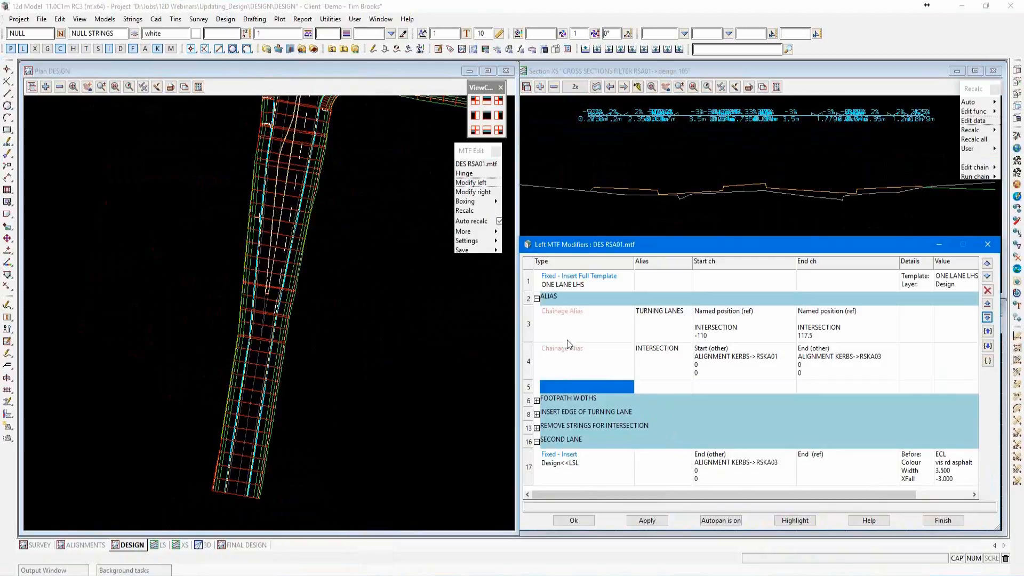
{"action": "right_click", "coordinate": [581, 385]}
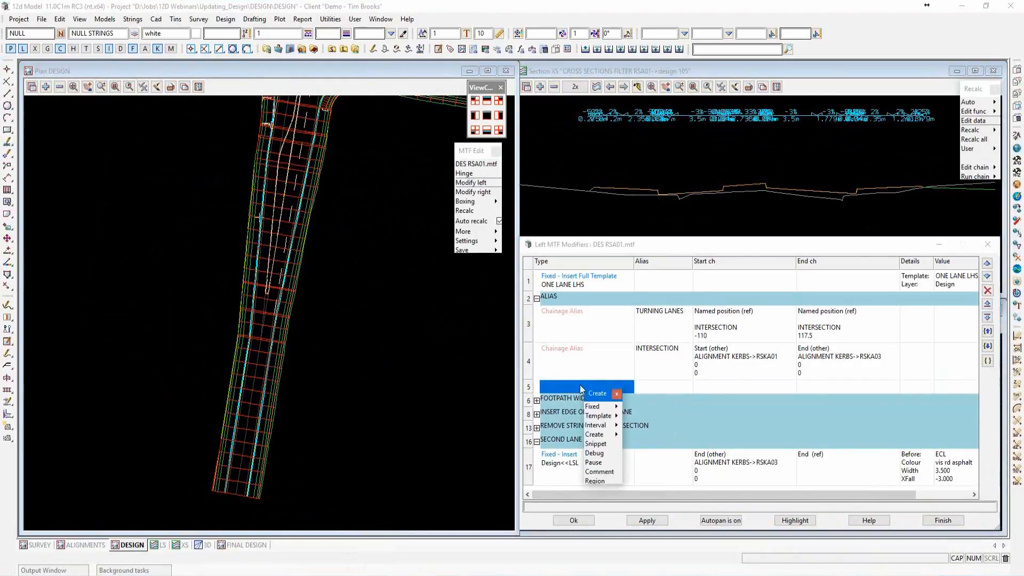
{"action": "left_click_drag", "start_coordinate": [593, 393], "coordinate": [623, 321]}
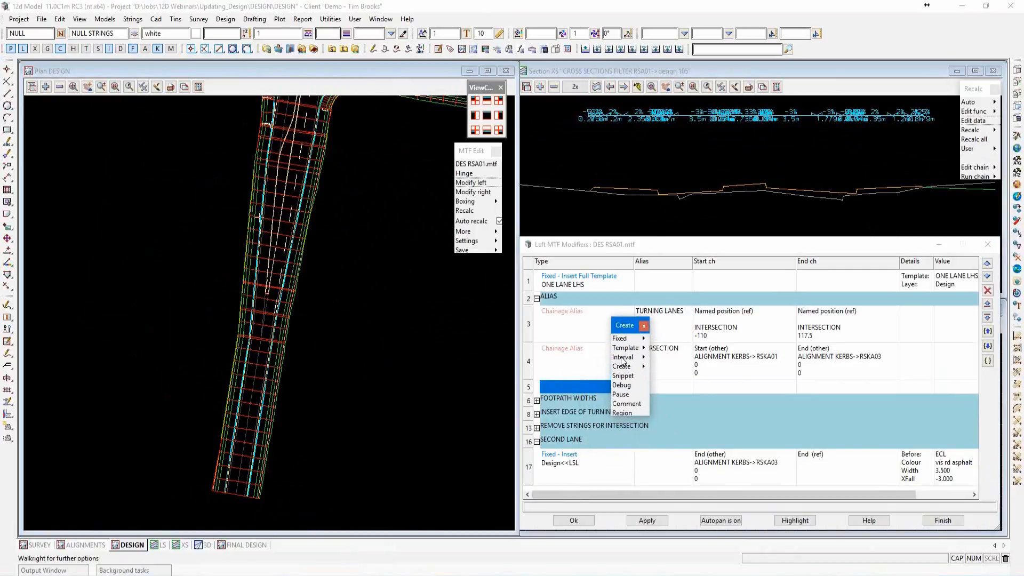
{"action": "left_click", "coordinate": [643, 358]}
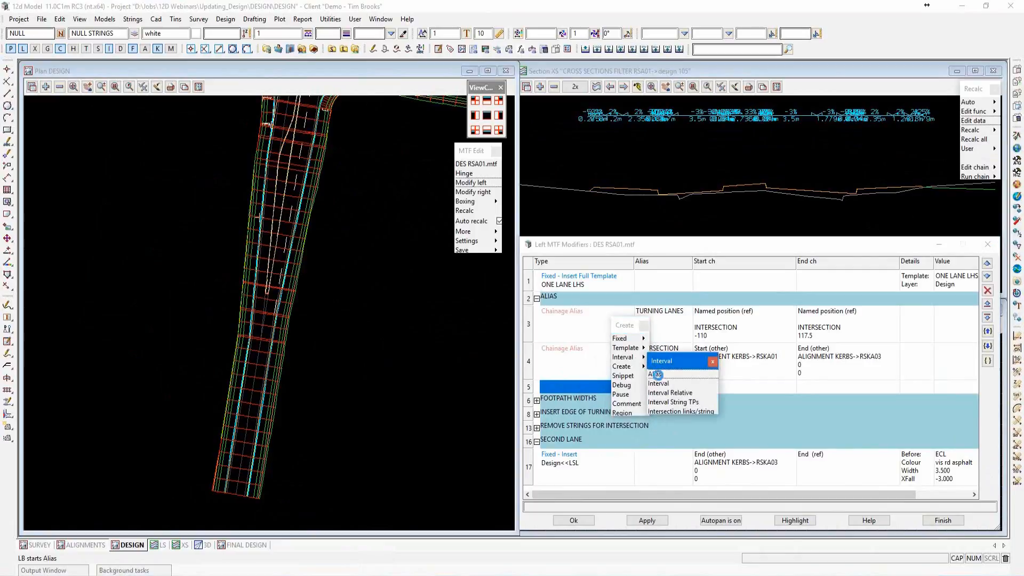
{"action": "left_click", "coordinate": [656, 375]}
{"action": "left_click_drag", "start_coordinate": [704, 340], "coordinate": [672, 174]}
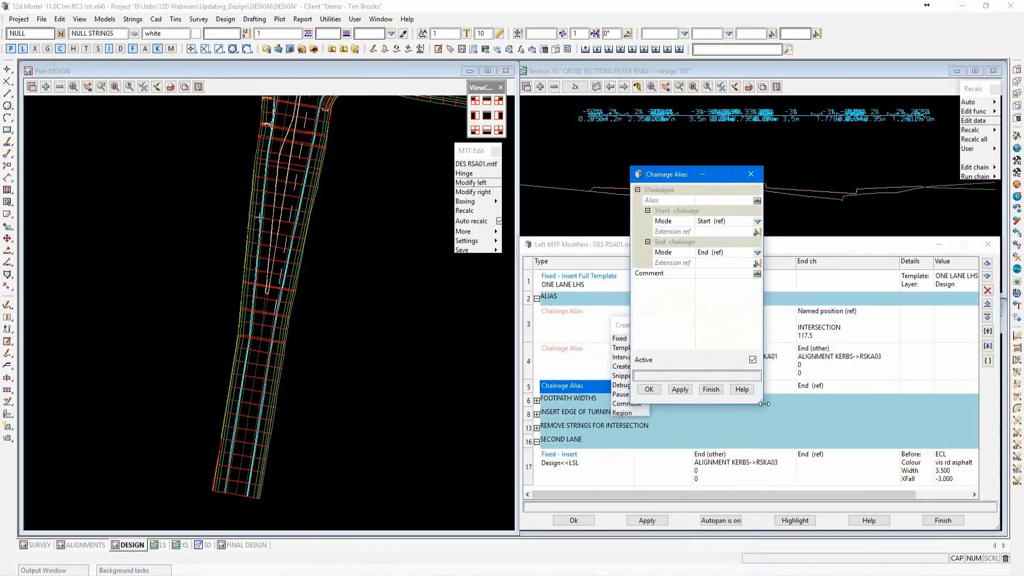
{"action": "left_click_drag", "start_coordinate": [760, 401], "coordinate": [844, 452]}
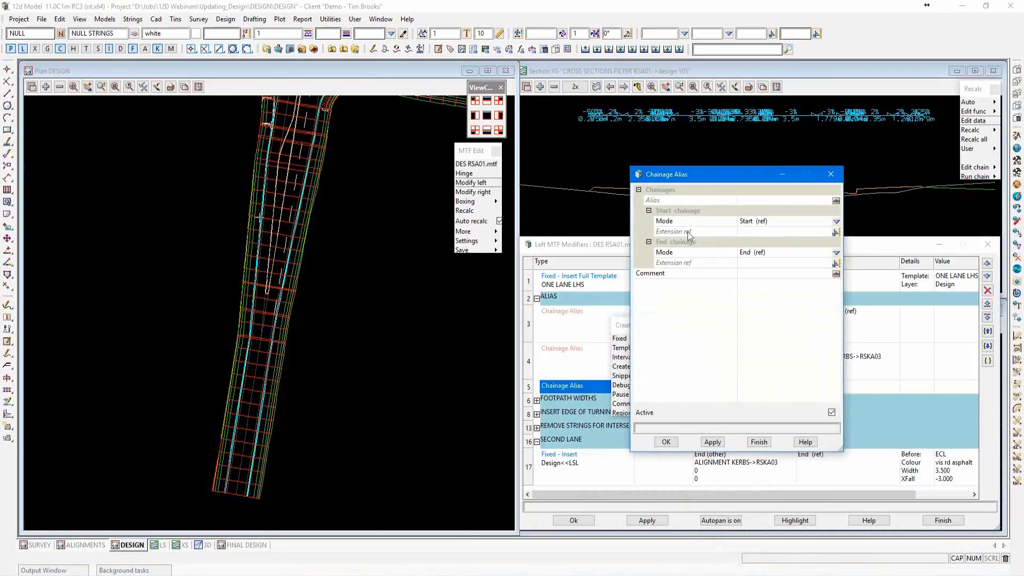
Name the new chainage alias CARPARK.
{"action": "left_click", "coordinate": [748, 202]}
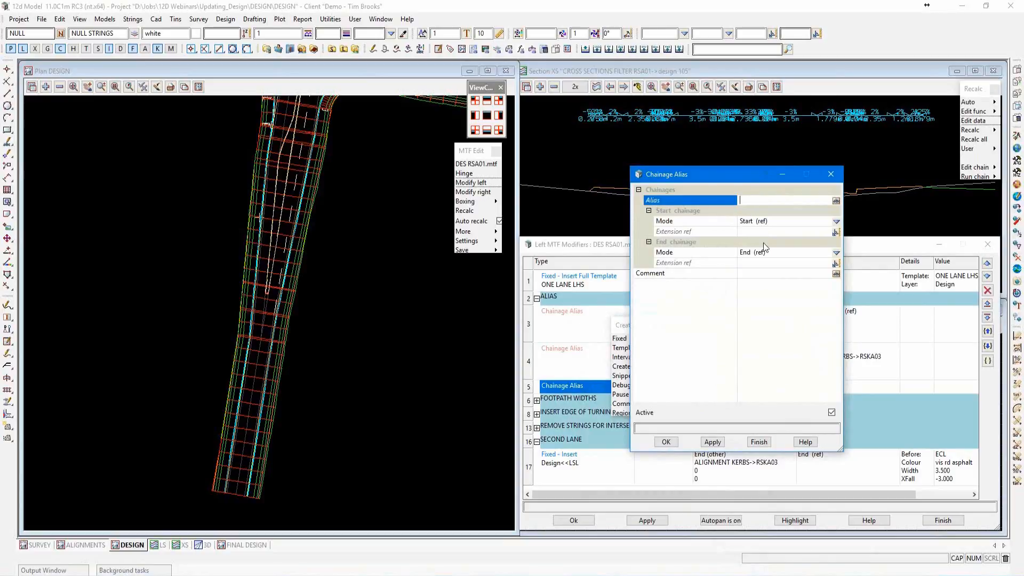
{"action": "type", "text": "CARPARK"}
Set the alias's start chainage to a named position on the reference string, using the CARPARK position.
{"action": "left_click", "coordinate": [836, 223]}
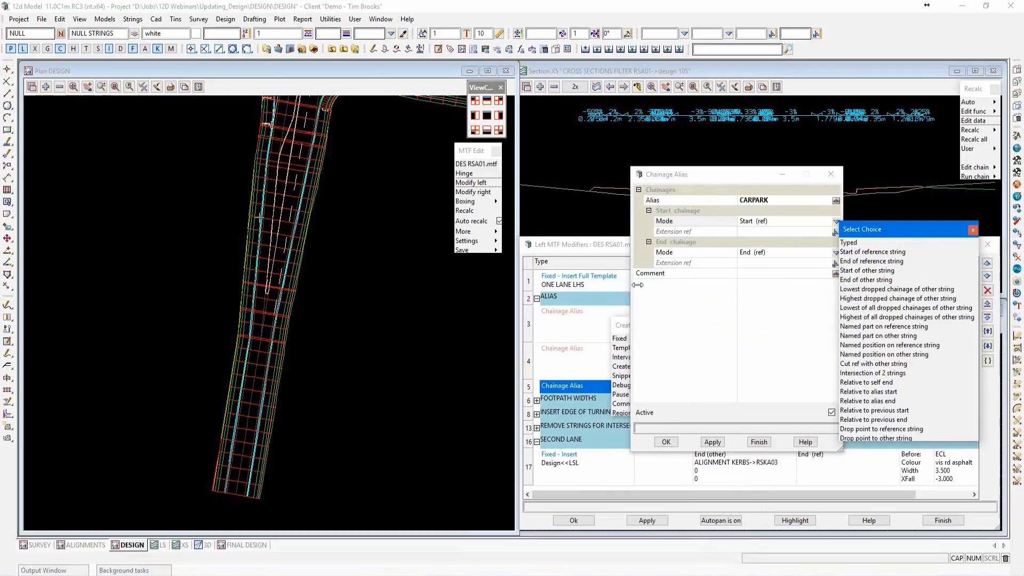
{"action": "scroll", "coordinate": [386, 410], "scroll_direction": "down", "scroll_amount": 3}
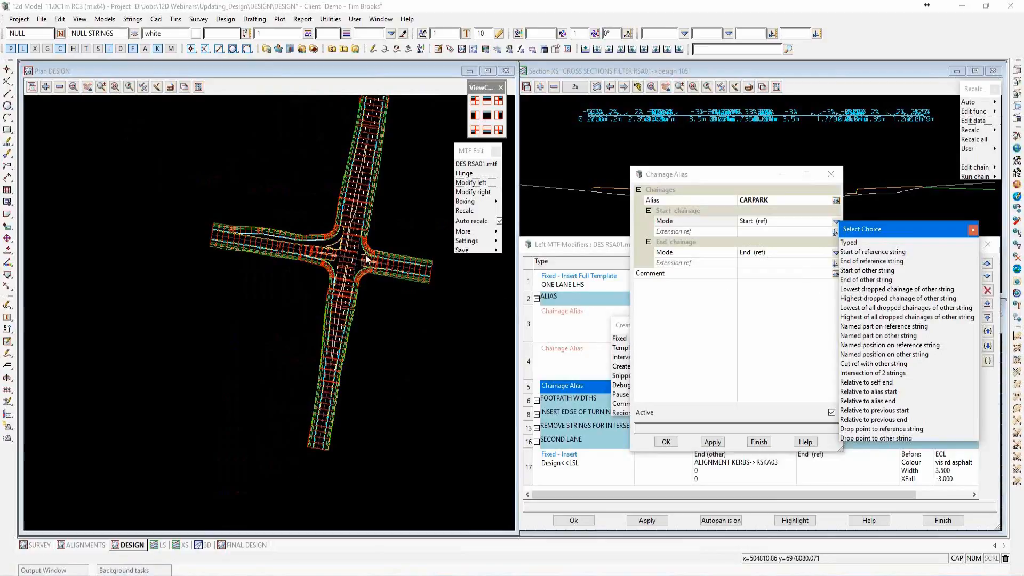
{"action": "scroll", "coordinate": [366, 254], "scroll_direction": "up", "scroll_amount": 2}
{"action": "scroll", "coordinate": [366, 255], "scroll_direction": "up", "scroll_amount": 4}
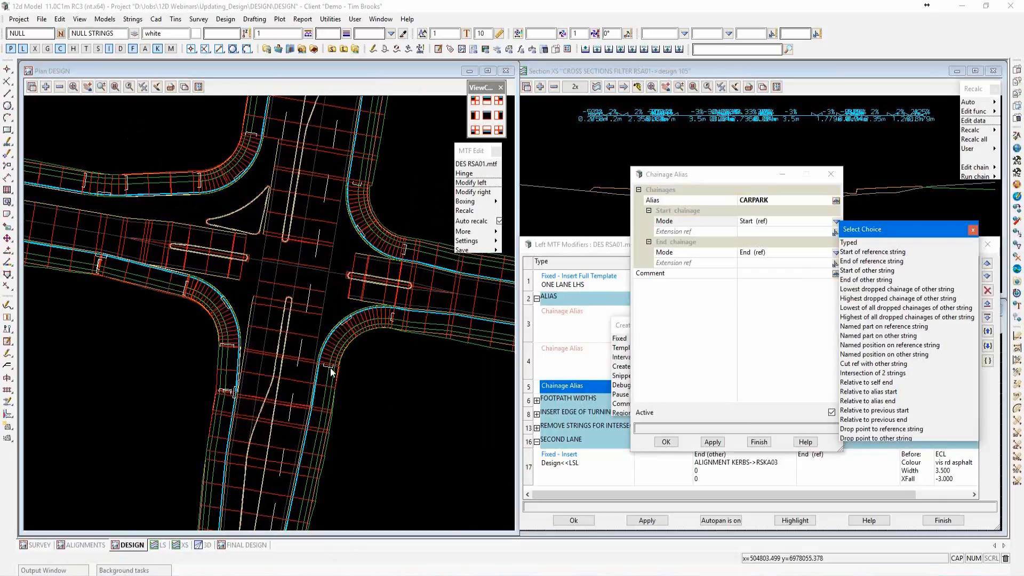
{"action": "scroll", "coordinate": [321, 367], "scroll_direction": "up", "scroll_amount": 2}
{"action": "scroll", "coordinate": [321, 367], "scroll_direction": "down", "scroll_amount": 2}
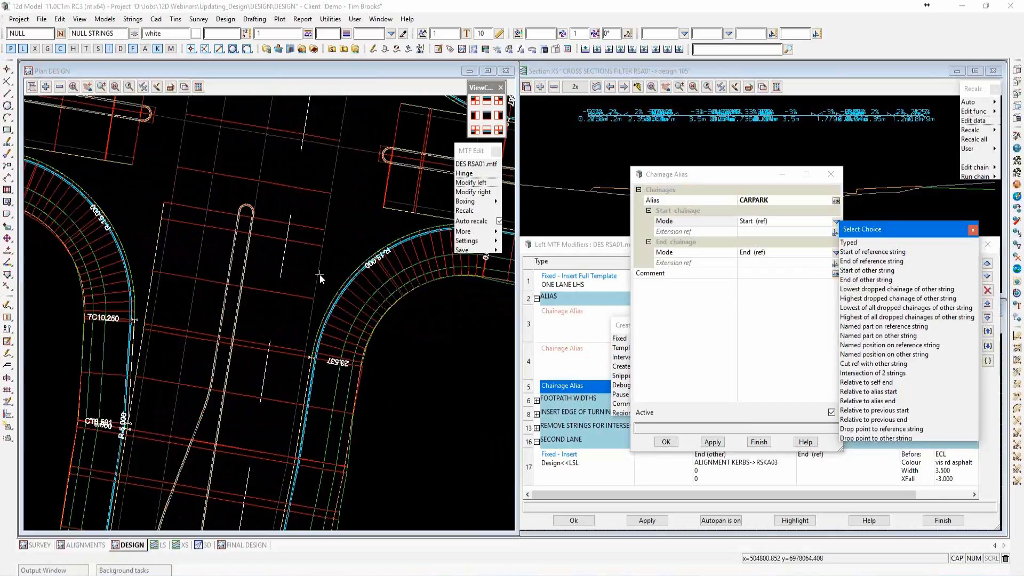
{"action": "scroll", "coordinate": [320, 275], "scroll_direction": "down", "scroll_amount": 1}
{"action": "scroll", "coordinate": [319, 274], "scroll_direction": "down", "scroll_amount": 3}
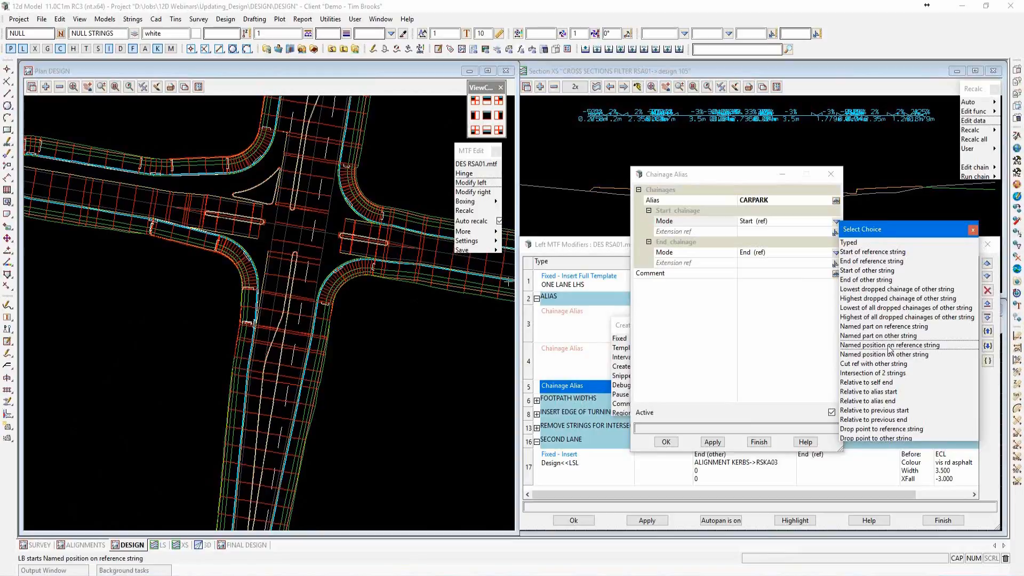
{"action": "left_click", "coordinate": [885, 345]}
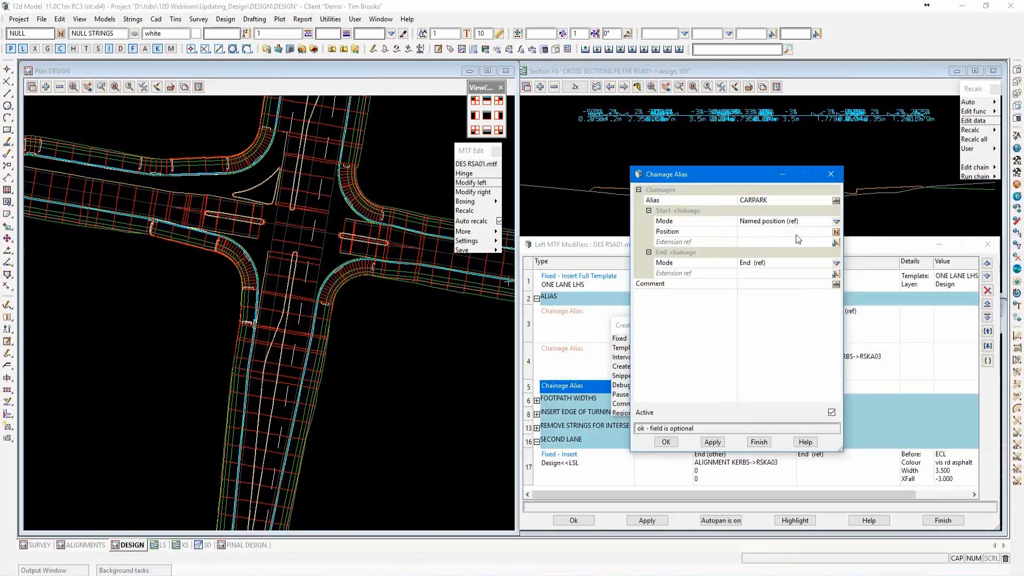
{"action": "left_click", "coordinate": [836, 233]}
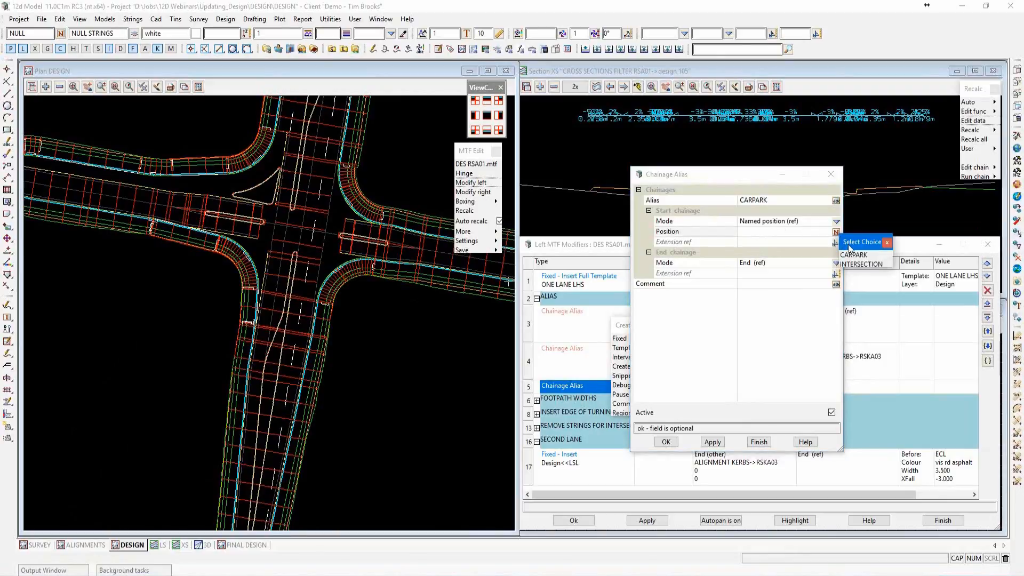
{"action": "left_click", "coordinate": [854, 255]}
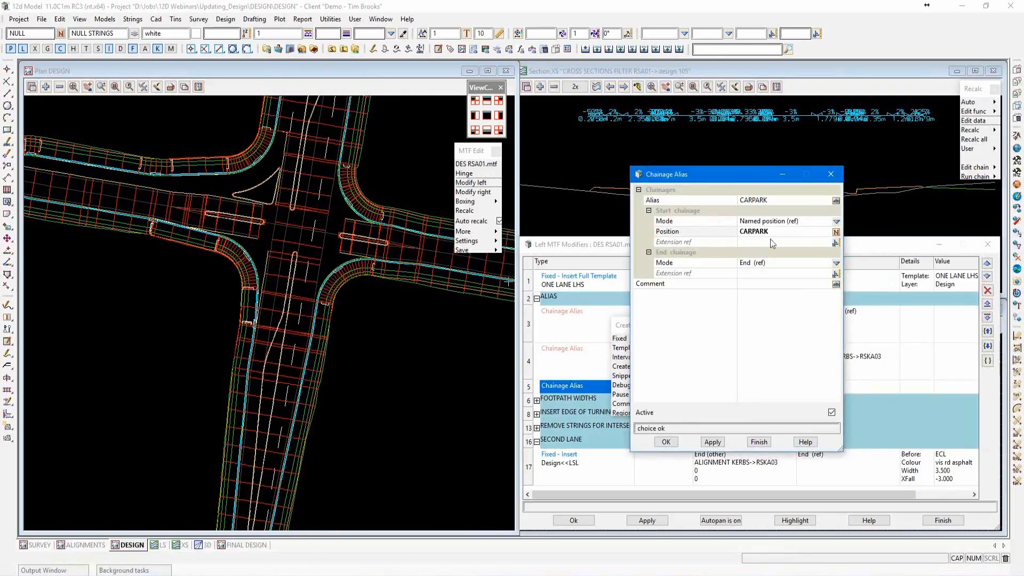
Set the alias's end chainage to the CARPARK named position on the reference string and accept the alias.
{"action": "left_click", "coordinate": [836, 265]}
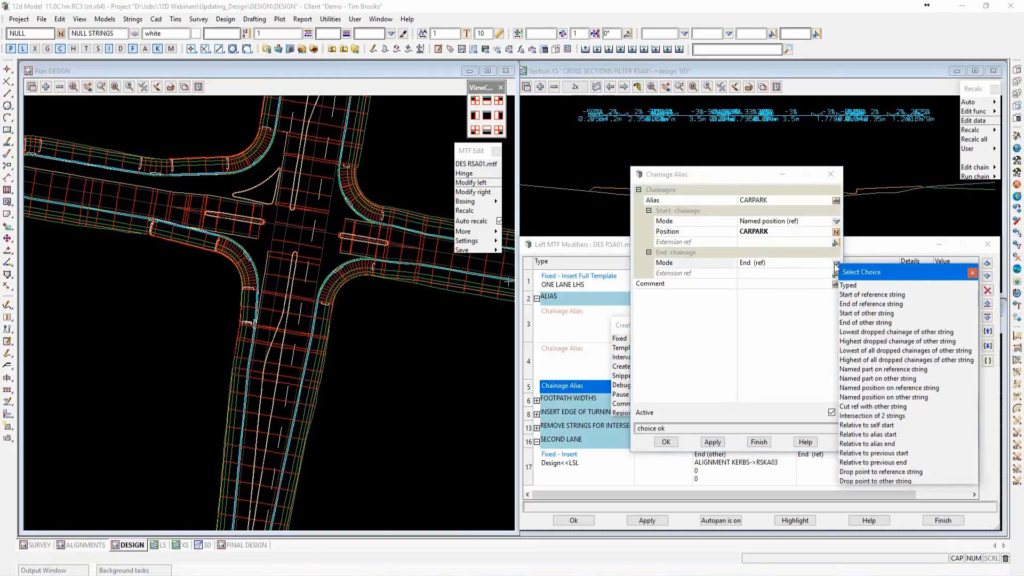
{"action": "left_click", "coordinate": [875, 388]}
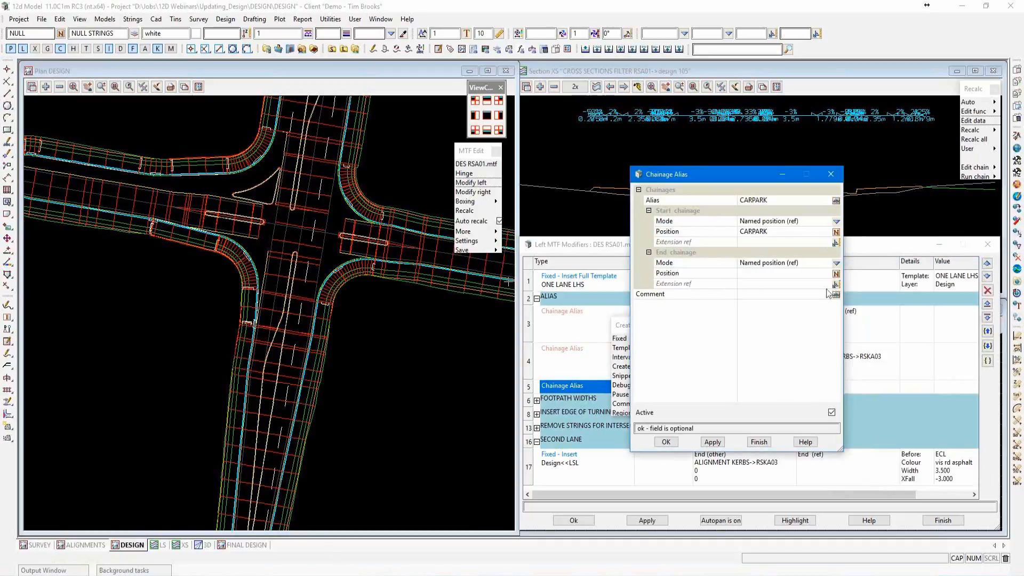
{"action": "left_click", "coordinate": [835, 275]}
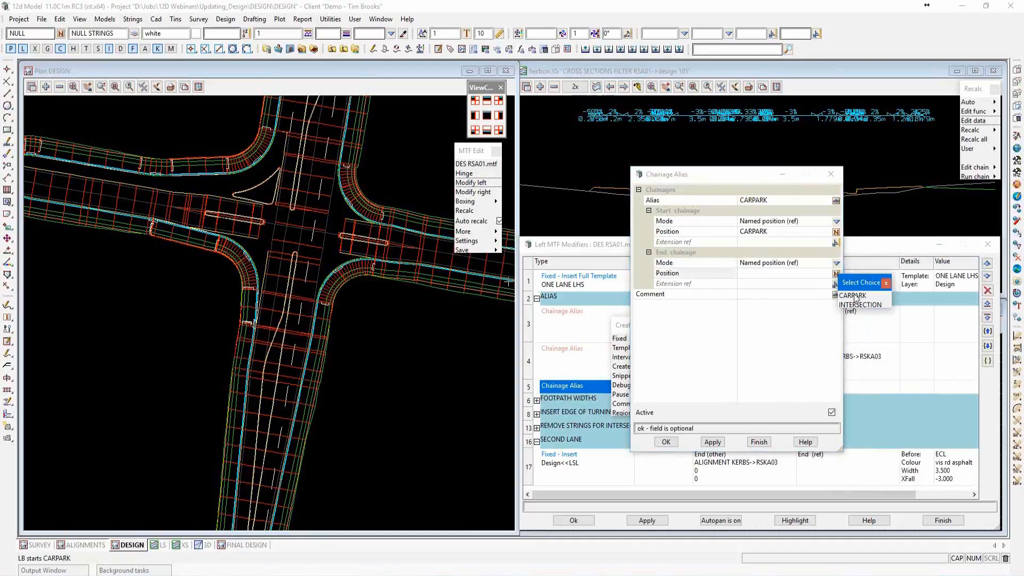
{"action": "left_click", "coordinate": [853, 296]}
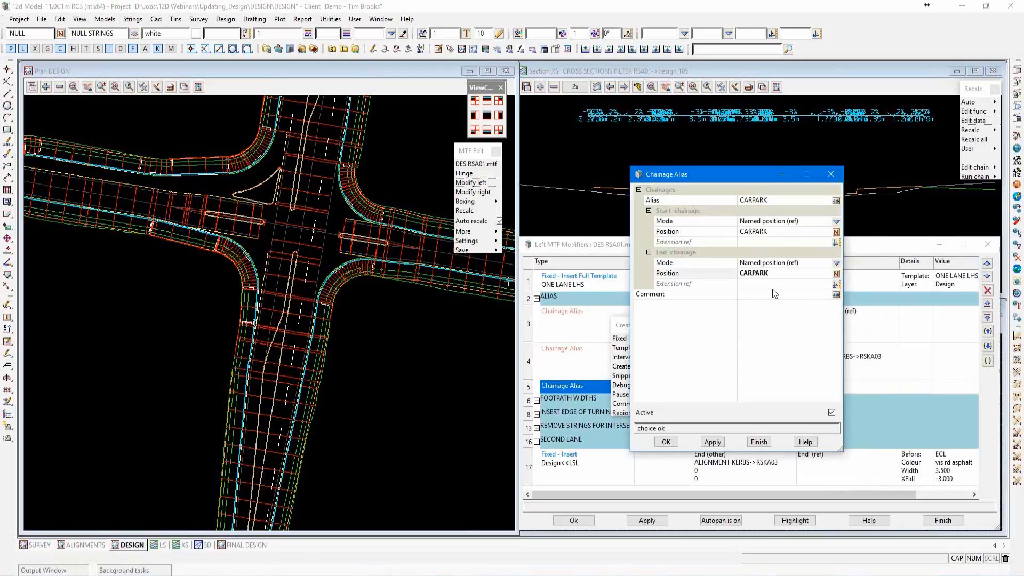
{"action": "left_click", "coordinate": [673, 442]}
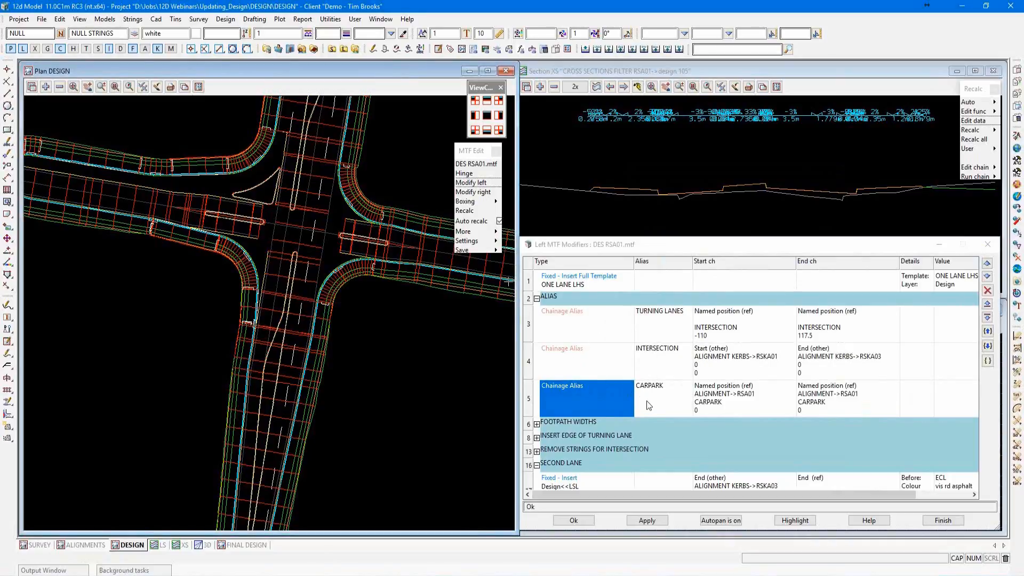
Insert two blank rows below the CARPARK alias and turn the first into a region described as CARPARK.
{"action": "left_click", "coordinate": [987, 318]}
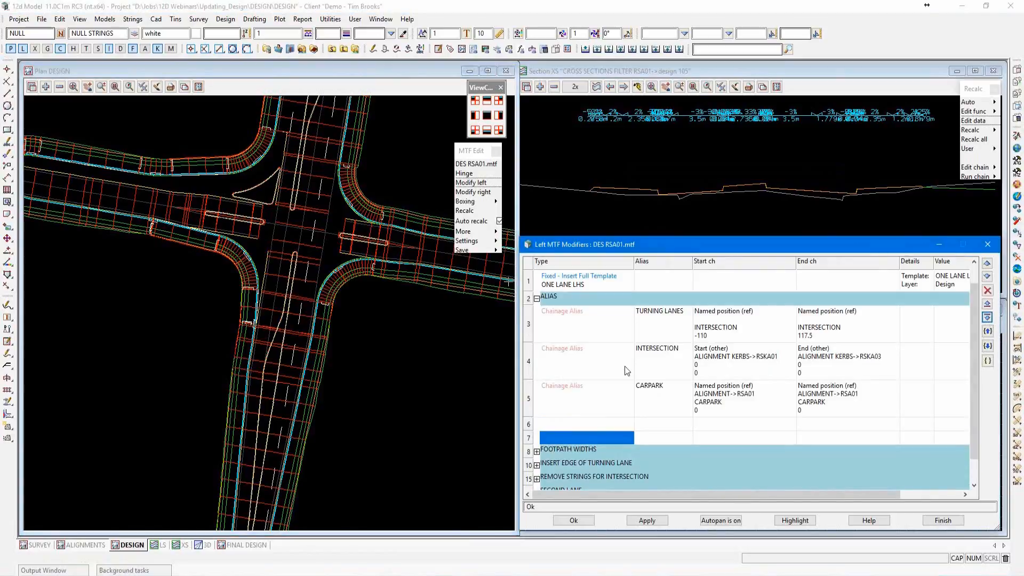
{"action": "scroll", "coordinate": [625, 366], "scroll_direction": "down", "scroll_amount": 3}
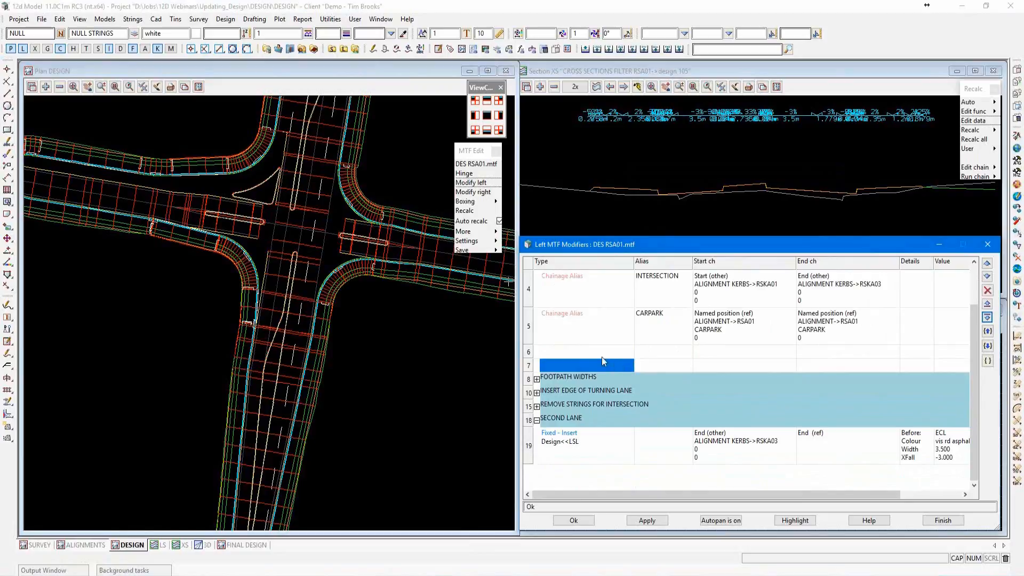
{"action": "left_click", "coordinate": [588, 353]}
{"action": "right_click", "coordinate": [590, 353]}
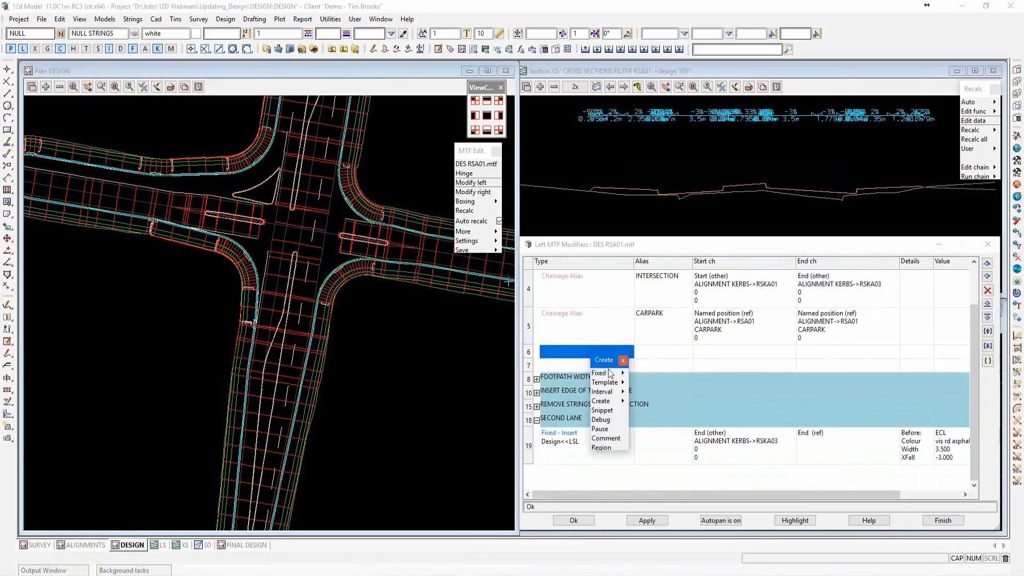
{"action": "left_click", "coordinate": [602, 448]}
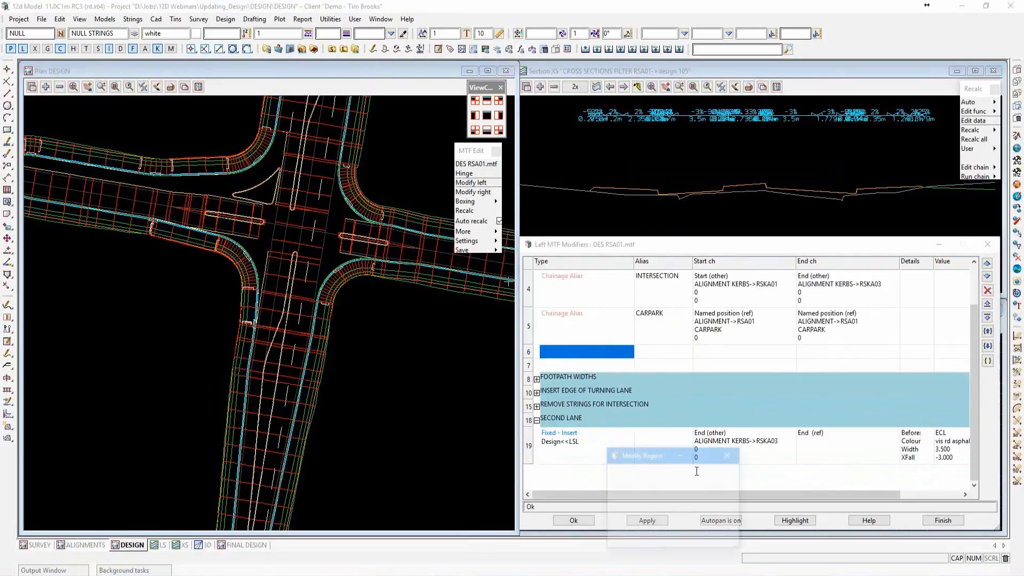
{"action": "left_click_drag", "start_coordinate": [657, 458], "coordinate": [703, 273]}
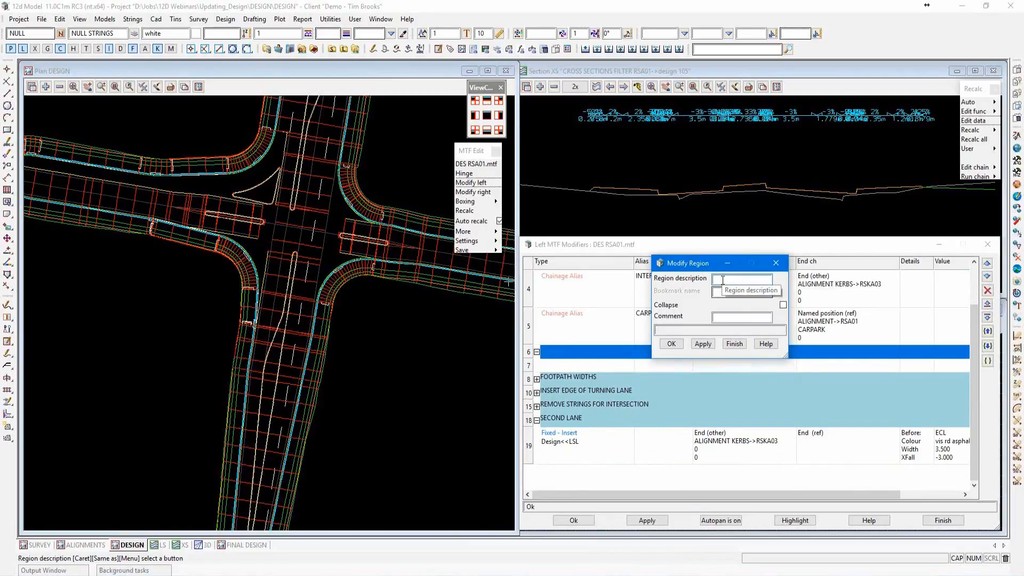
{"action": "type", "text": "CARPARK"}
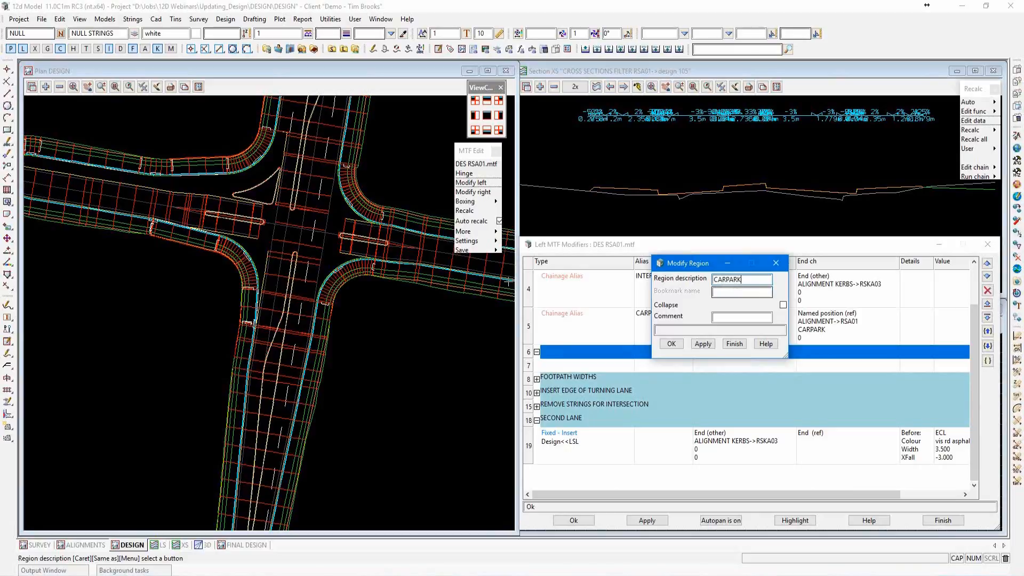
{"action": "key", "text": "Return"}
{"action": "left_click", "coordinate": [668, 344]}
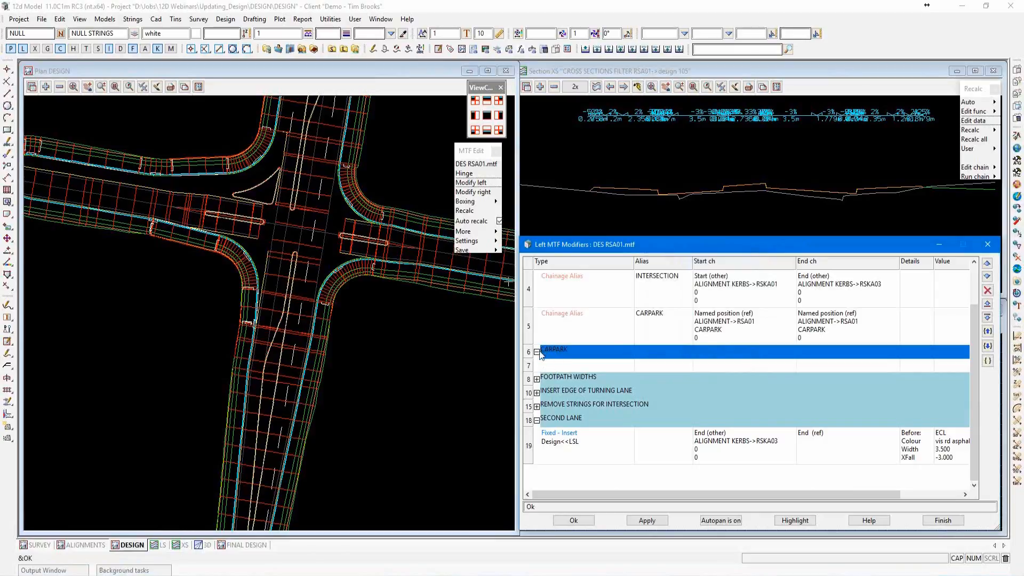
Expand the REMOVE STRINGS FOR INTERSECTION region to examine its modifiers, and collapse it again.
{"action": "left_click", "coordinate": [537, 407]}
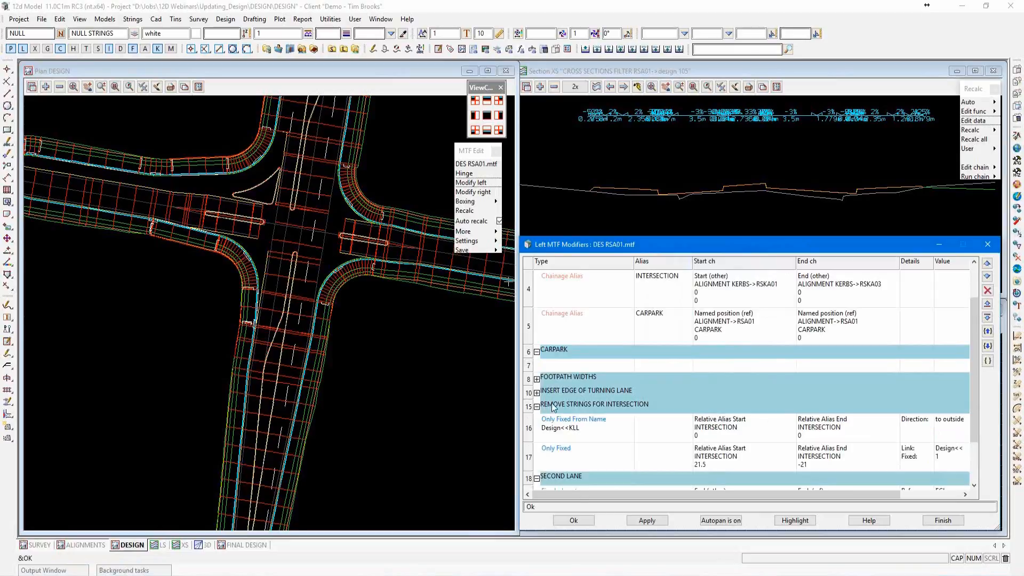
{"action": "scroll", "coordinate": [558, 395], "scroll_direction": "down", "scroll_amount": 1}
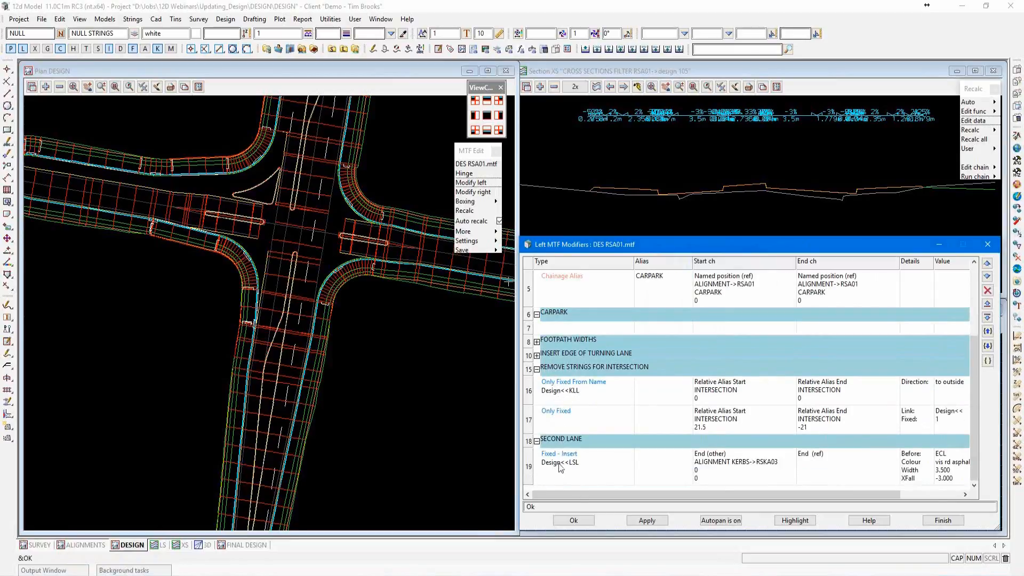
{"action": "left_click", "coordinate": [537, 370]}
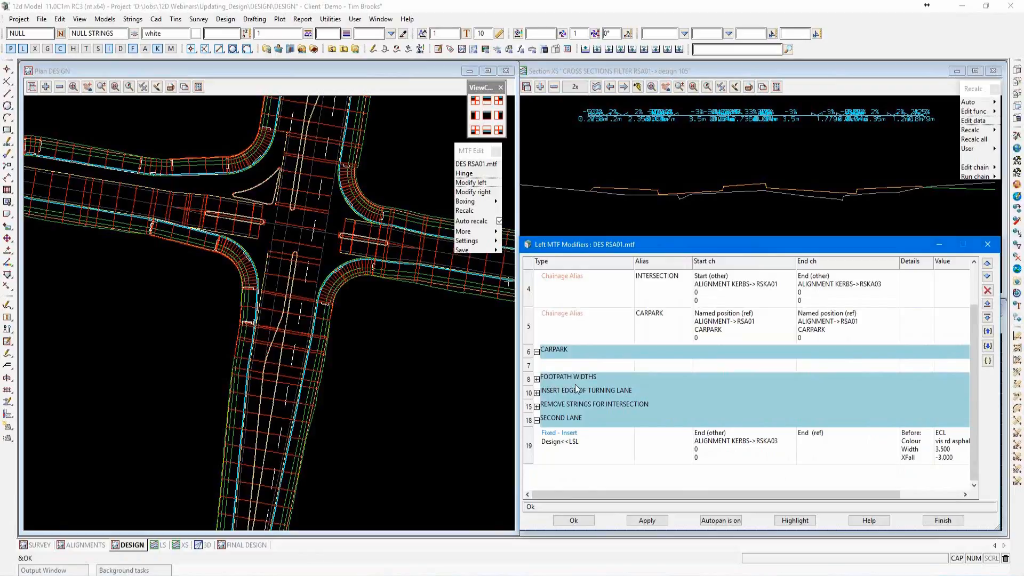
Add a Fixed Insert modifier in the blank row of the CARPARK region and enlarge its settings dialog.
{"action": "left_click", "coordinate": [401, 400]}
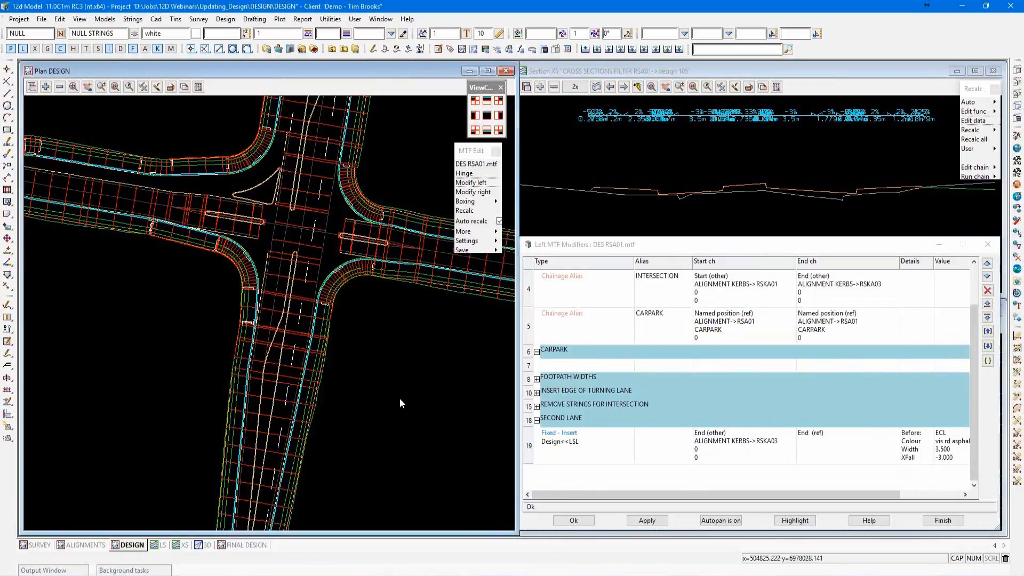
{"action": "scroll", "coordinate": [358, 205], "scroll_direction": "down", "scroll_amount": 1}
{"action": "scroll", "coordinate": [354, 213], "scroll_direction": "down", "scroll_amount": 3}
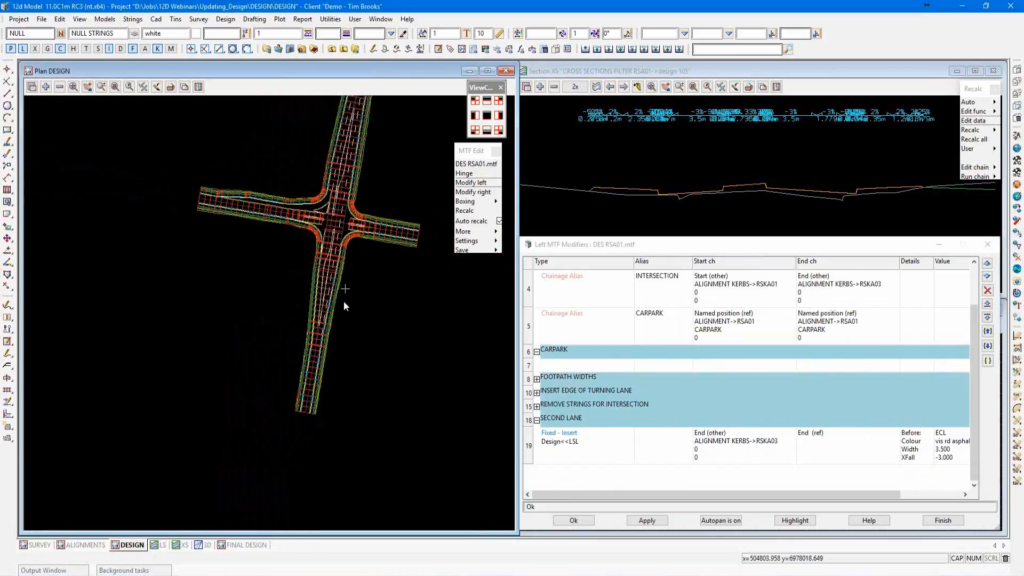
{"action": "scroll", "coordinate": [336, 347], "scroll_direction": "up", "scroll_amount": 3}
{"action": "left_click", "coordinate": [561, 368]}
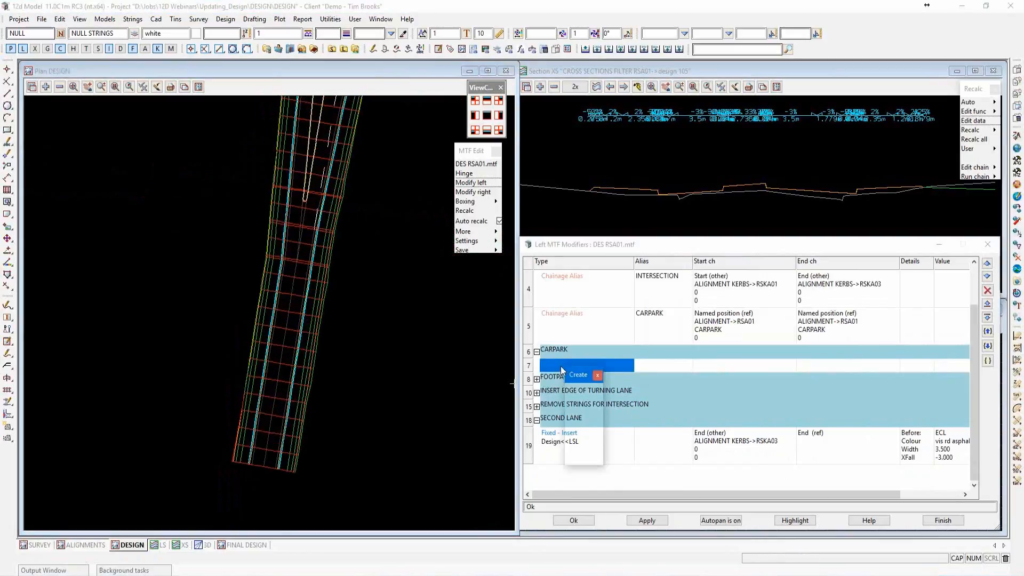
{"action": "left_click", "coordinate": [594, 391]}
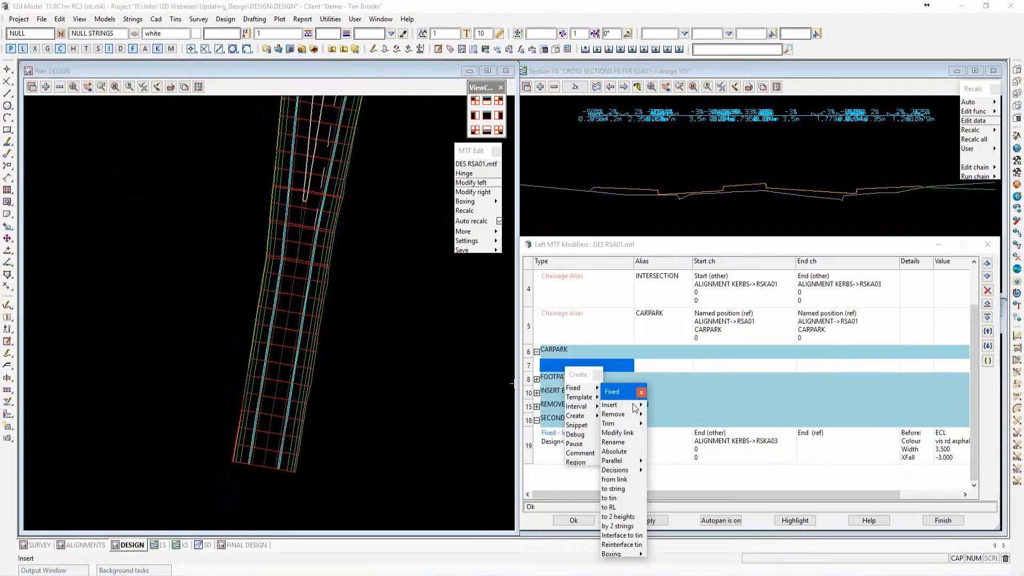
{"action": "left_click", "coordinate": [639, 406]}
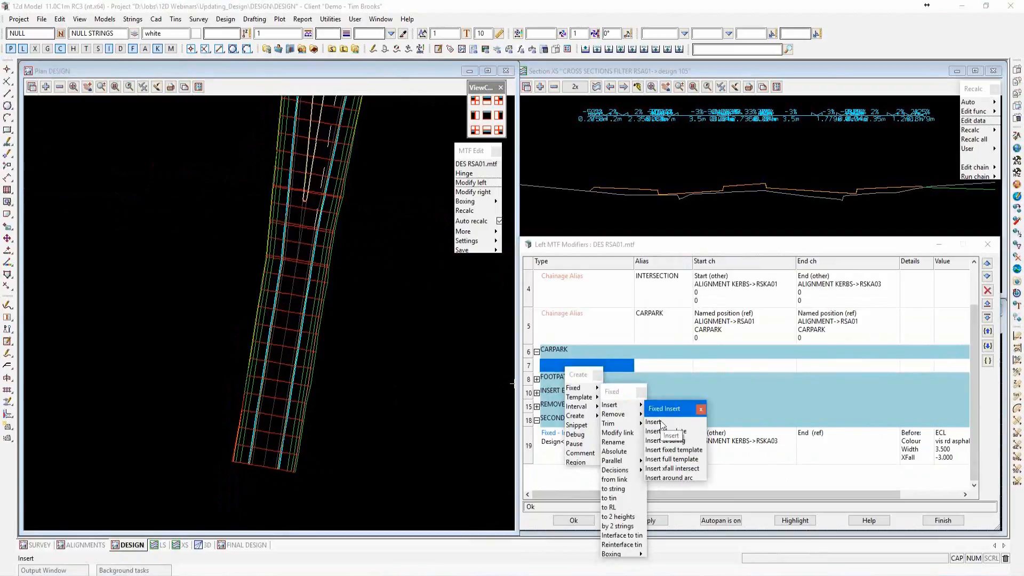
{"action": "left_click", "coordinate": [660, 422]}
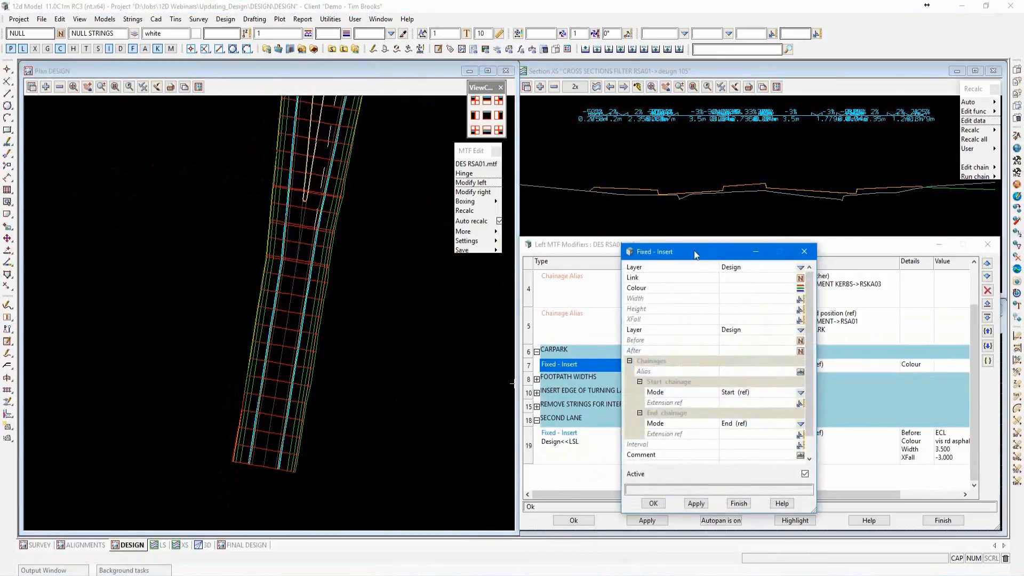
{"action": "left_click_drag", "start_coordinate": [693, 251], "coordinate": [659, 134]}
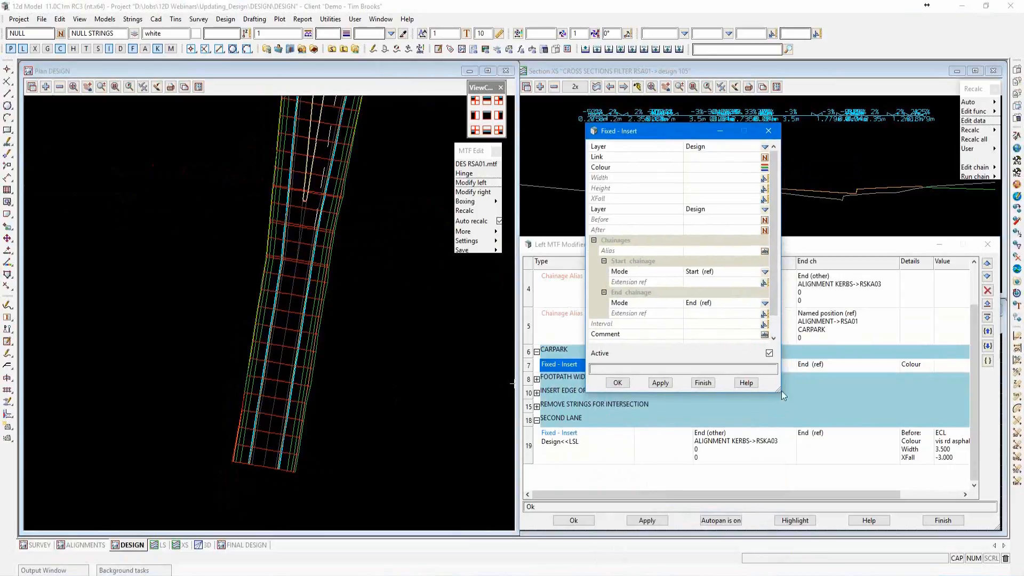
{"action": "left_click_drag", "start_coordinate": [782, 391], "coordinate": [827, 419]}
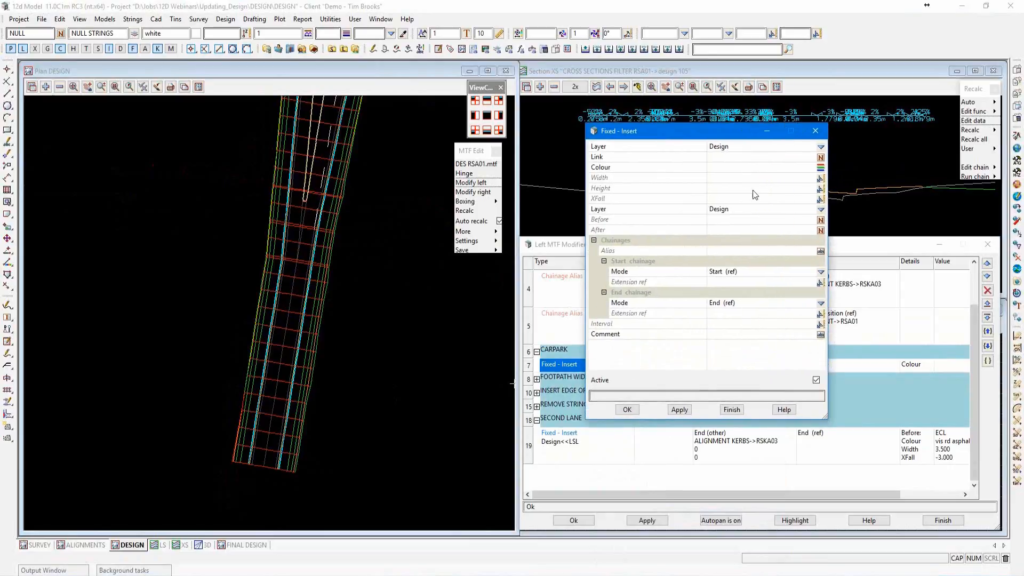
Name the inserted link LCL and set its colour to vis rd asphalt.
{"action": "left_click", "coordinate": [734, 157]}
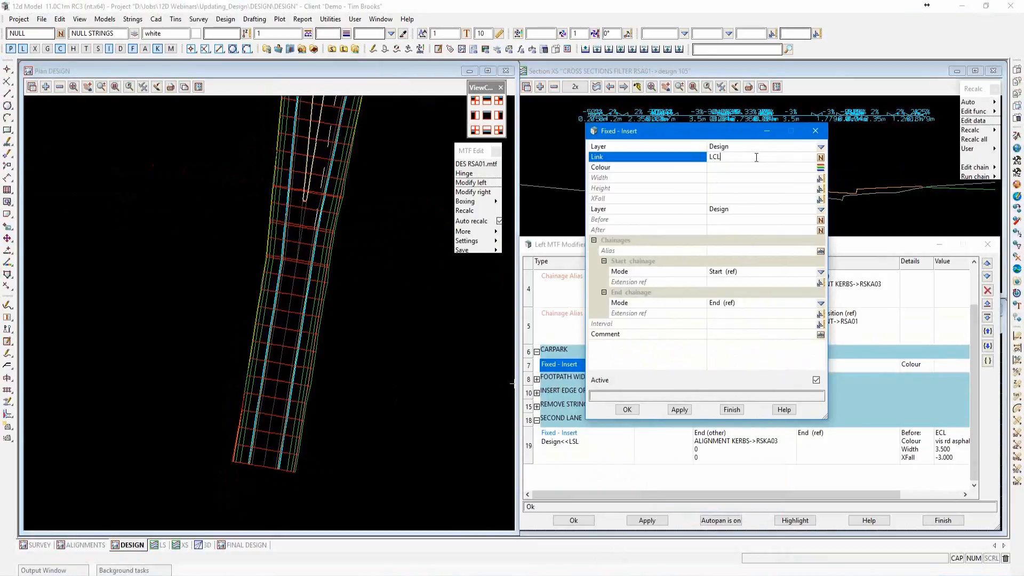
{"action": "left_click", "coordinate": [820, 168]}
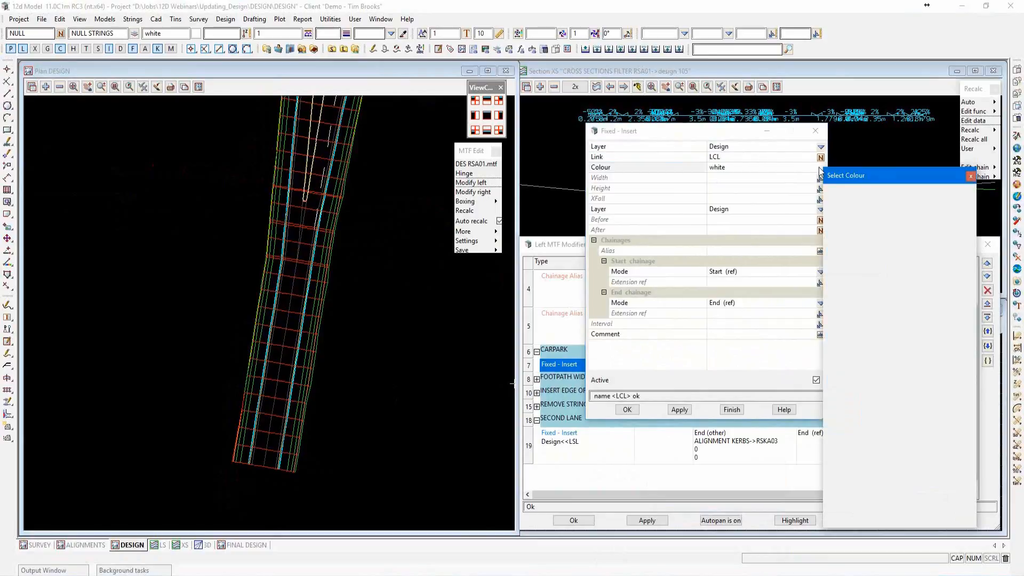
{"action": "scroll", "coordinate": [867, 327], "scroll_direction": "down", "scroll_amount": 5}
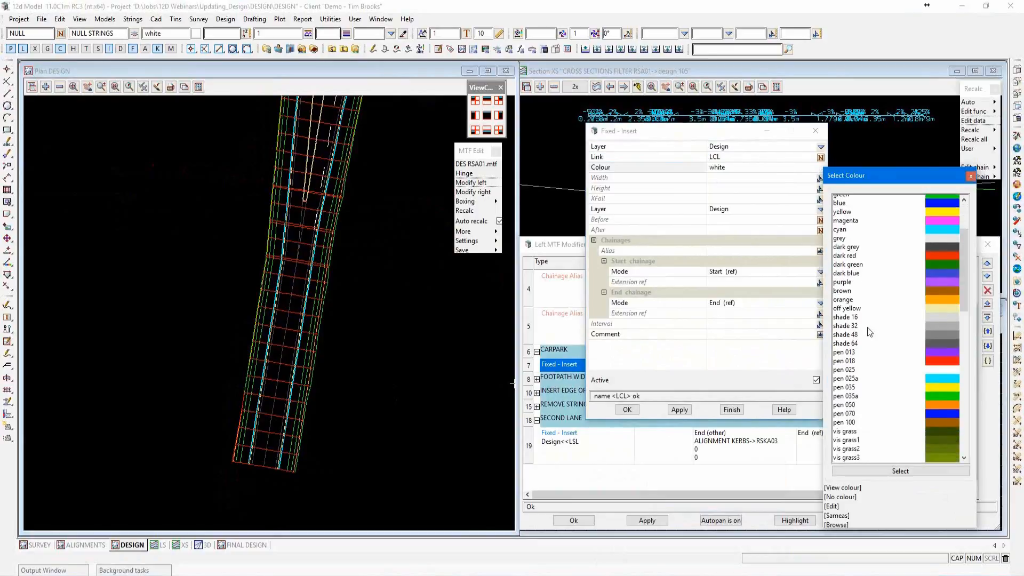
{"action": "scroll", "coordinate": [868, 328], "scroll_direction": "down", "scroll_amount": 8}
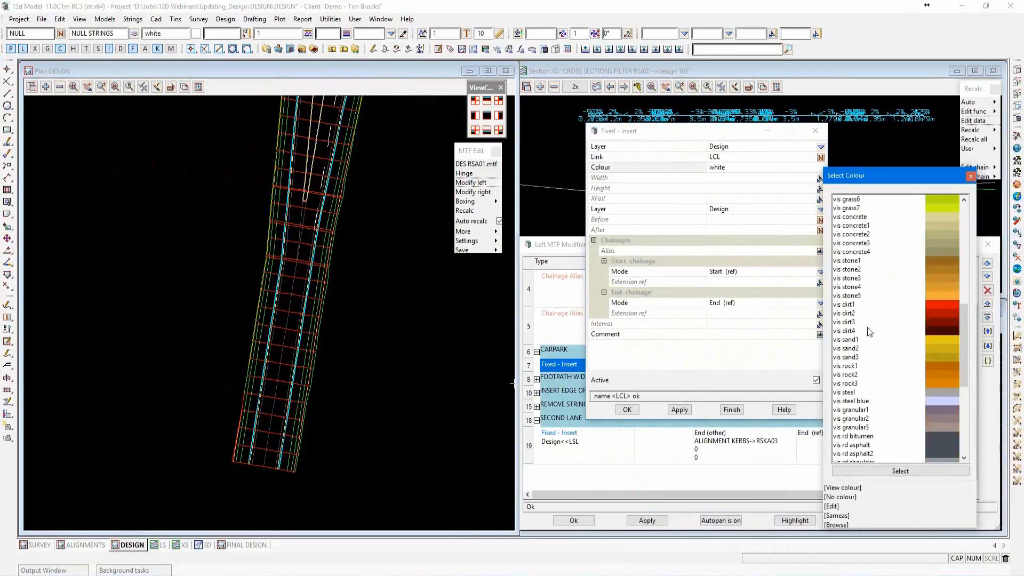
{"action": "scroll", "coordinate": [863, 287], "scroll_direction": "down", "scroll_amount": 1}
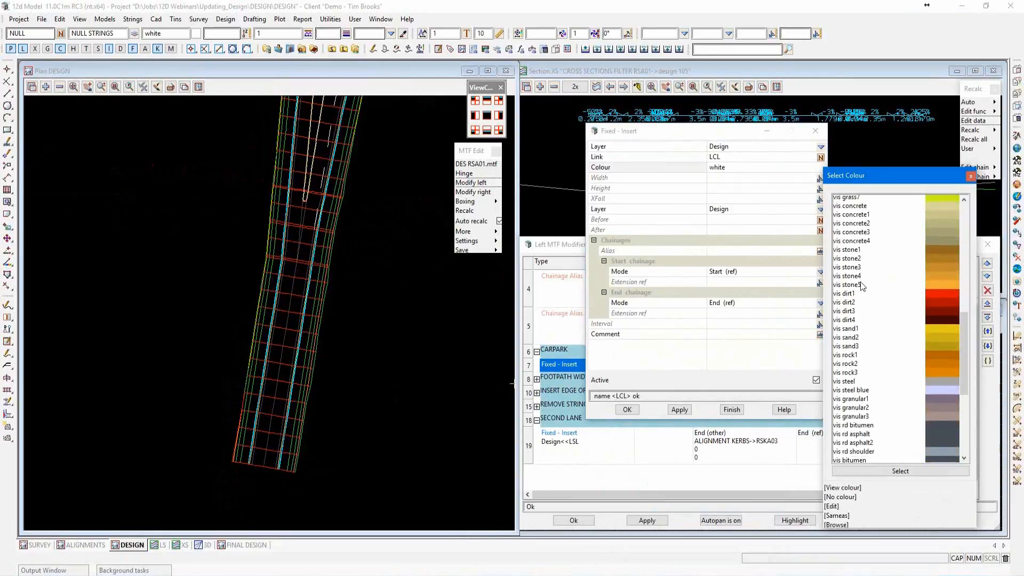
{"action": "scroll", "coordinate": [860, 433], "scroll_direction": "down", "scroll_amount": 1}
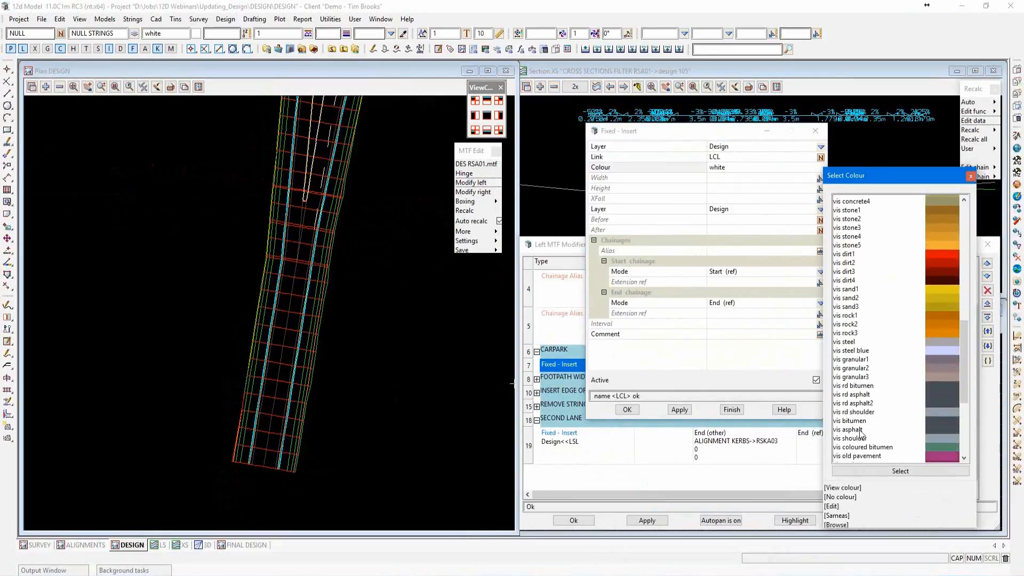
{"action": "double_click", "coordinate": [865, 393]}
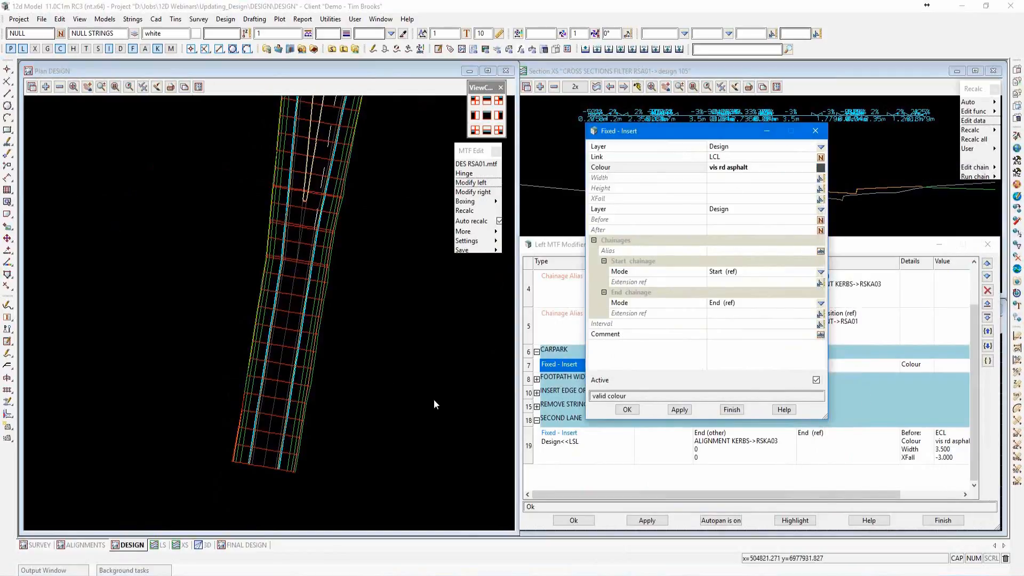
Set the link's width to 0.7 by measuring the string-to-point length from the ECL string to the adjacent kerb line in plan.
{"action": "left_click", "coordinate": [237, 434]}
{"action": "scroll", "coordinate": [233, 437], "scroll_direction": "up", "scroll_amount": 2}
{"action": "scroll", "coordinate": [233, 433], "scroll_direction": "up", "scroll_amount": 1}
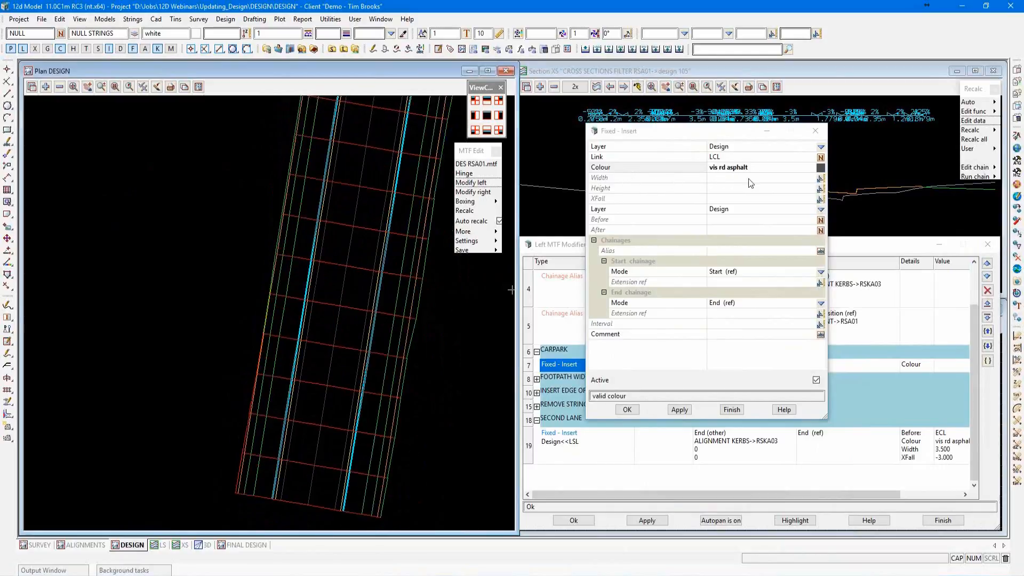
{"action": "left_click", "coordinate": [821, 181]}
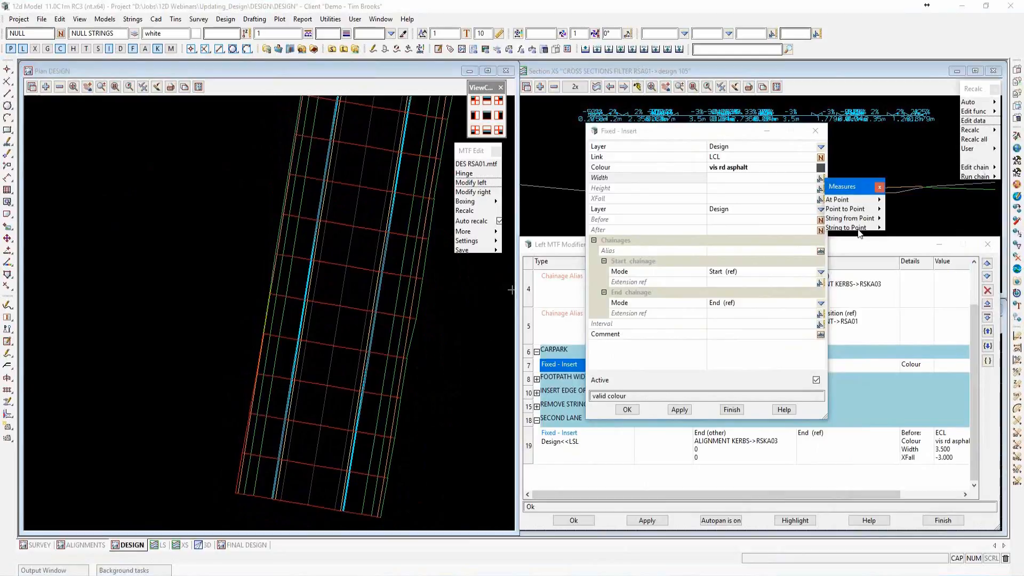
{"action": "mouse_move", "coordinate": [879, 228]}
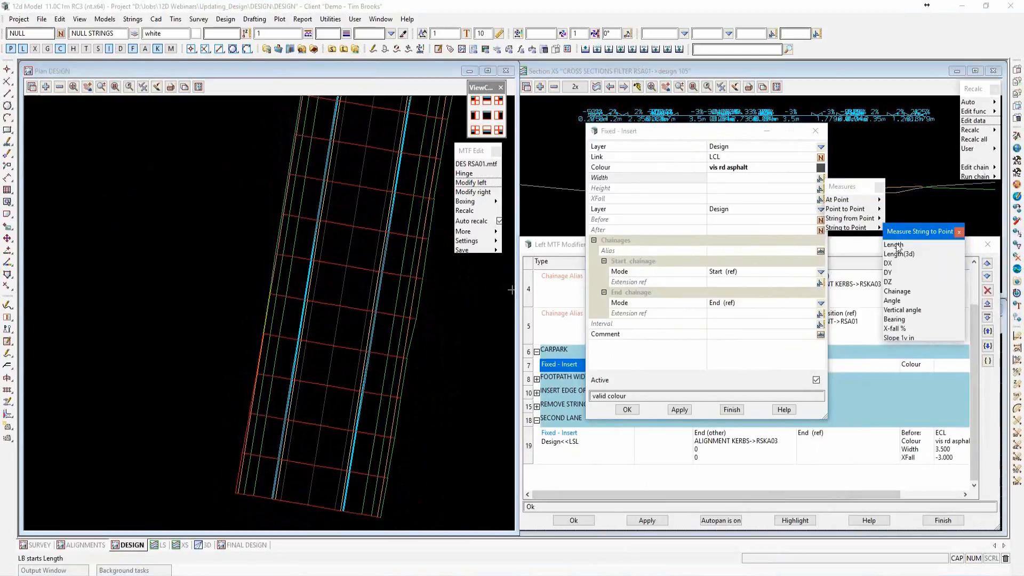
{"action": "left_click", "coordinate": [898, 245]}
{"action": "left_click", "coordinate": [293, 443]}
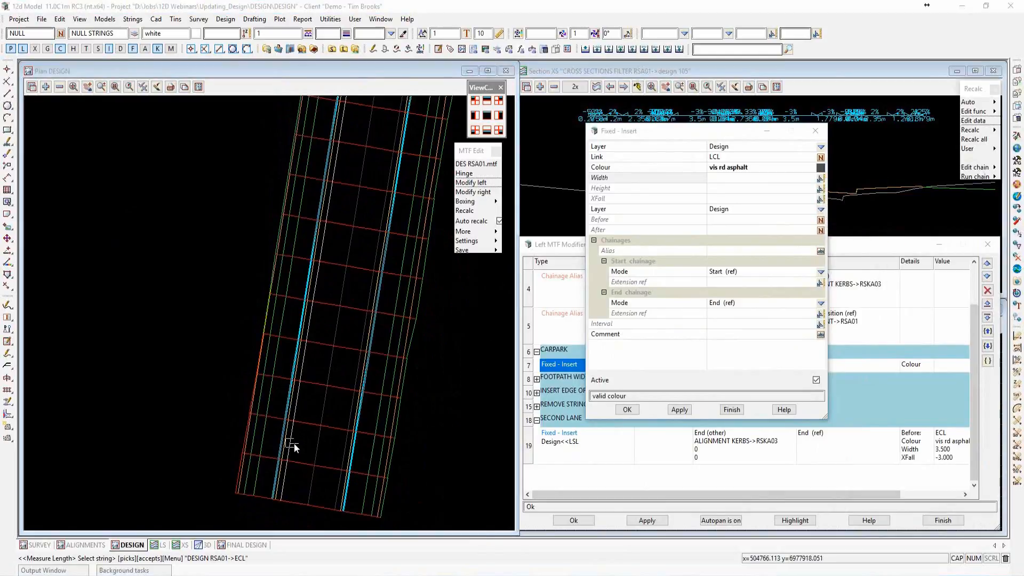
{"action": "middle_click", "coordinate": [294, 444]}
{"action": "scroll", "coordinate": [287, 444], "scroll_direction": "up", "scroll_amount": 5}
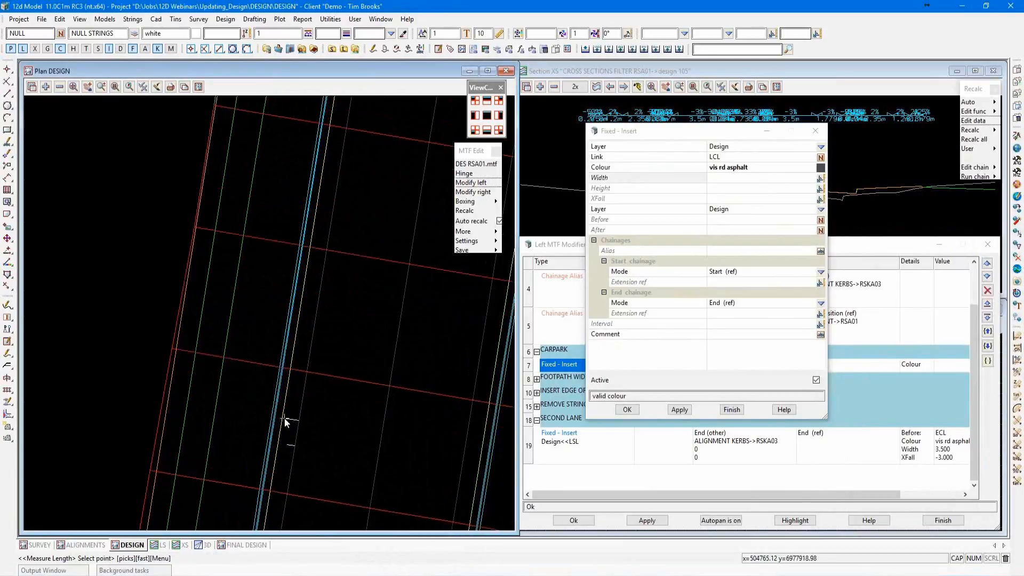
{"action": "left_click", "coordinate": [284, 419]}
{"action": "middle_click", "coordinate": [284, 419]}
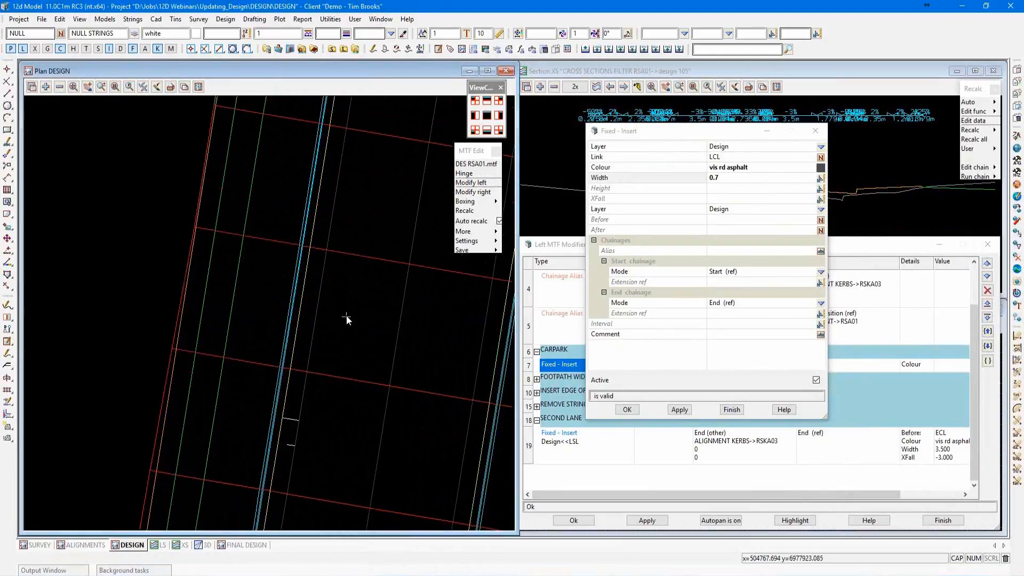
Set the link's crossfall to -3 and place it before the KLL string picked from the plan.
{"action": "scroll", "coordinate": [332, 315], "scroll_direction": "down", "scroll_amount": 1}
{"action": "scroll", "coordinate": [332, 315], "scroll_direction": "down", "scroll_amount": 1}
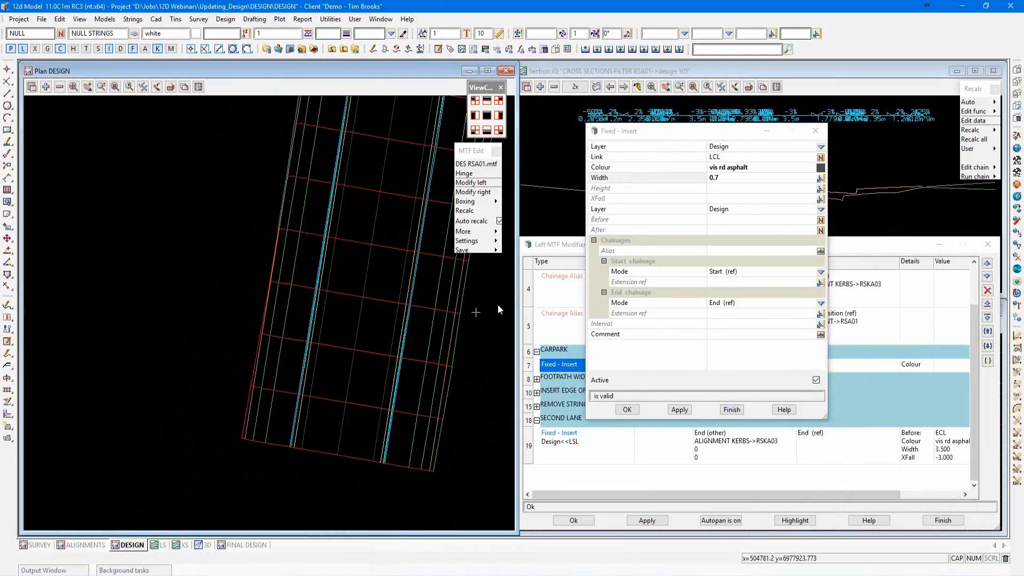
{"action": "left_click", "coordinate": [716, 200]}
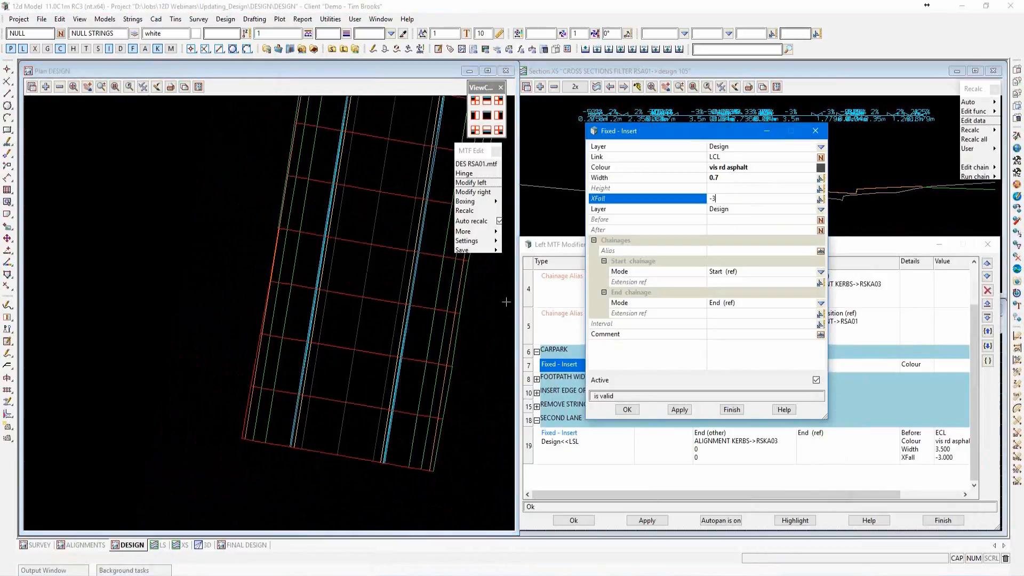
{"action": "left_click", "coordinate": [719, 220]}
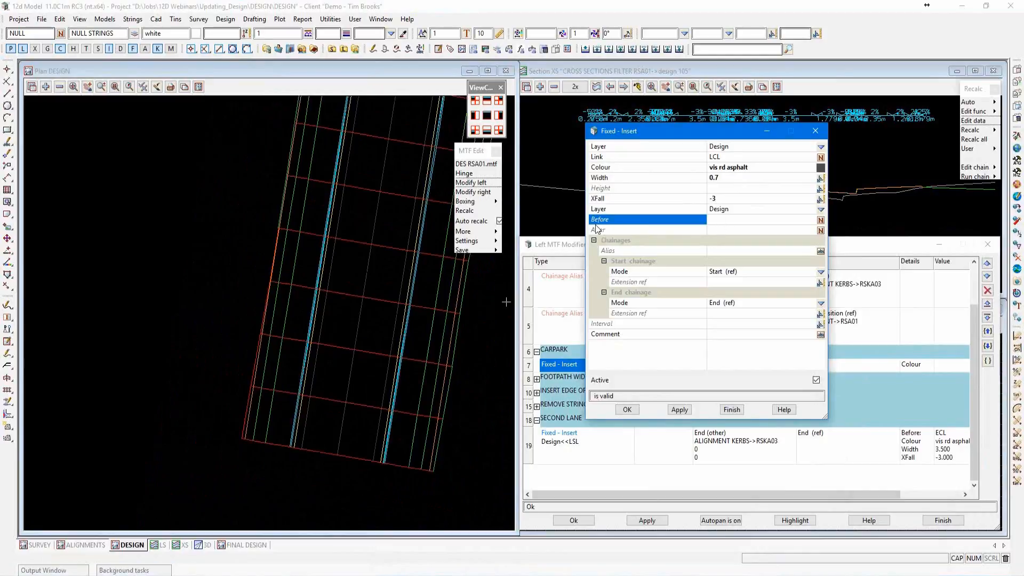
{"action": "left_click", "coordinate": [235, 347]}
{"action": "scroll", "coordinate": [253, 363], "scroll_direction": "up", "scroll_amount": 2}
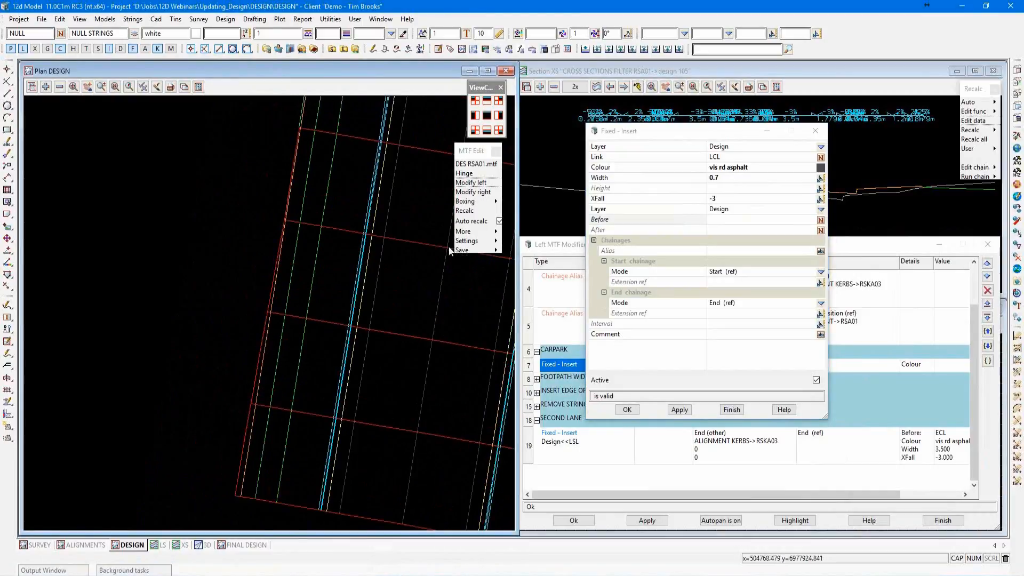
{"action": "left_click", "coordinate": [721, 221]}
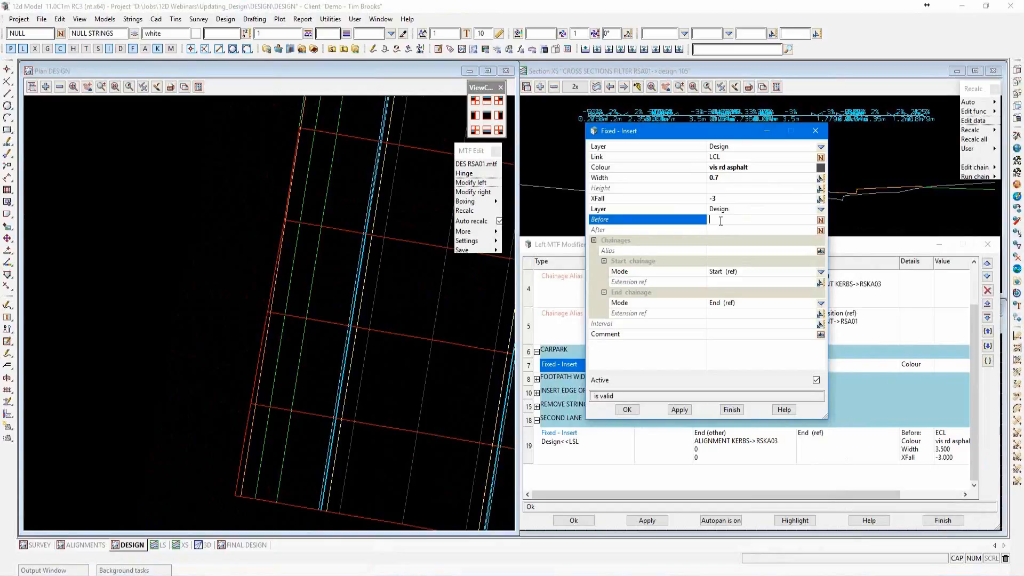
{"action": "middle_click", "coordinate": [721, 220]}
{"action": "left_click", "coordinate": [367, 280]}
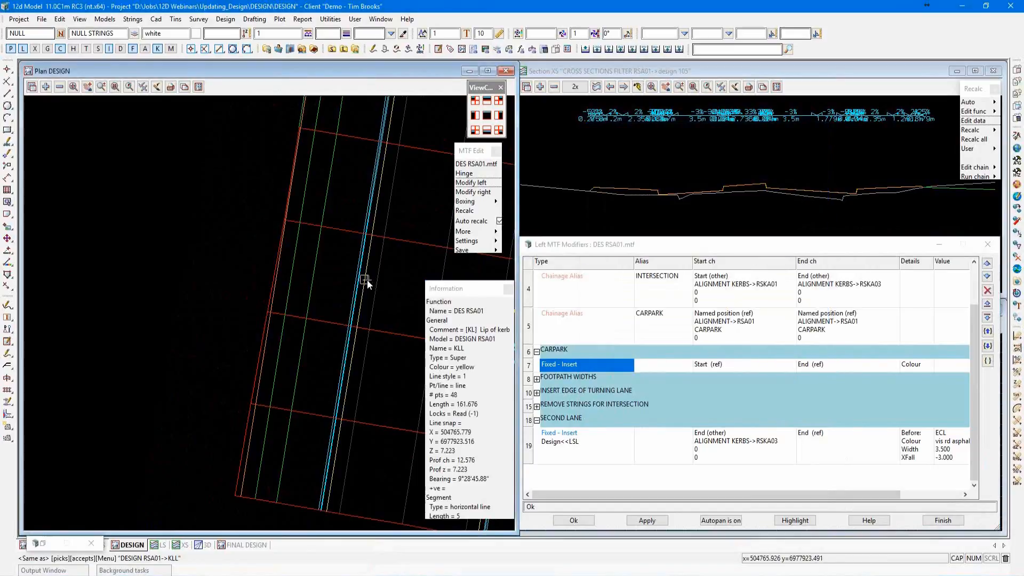
{"action": "middle_click", "coordinate": [367, 280]}
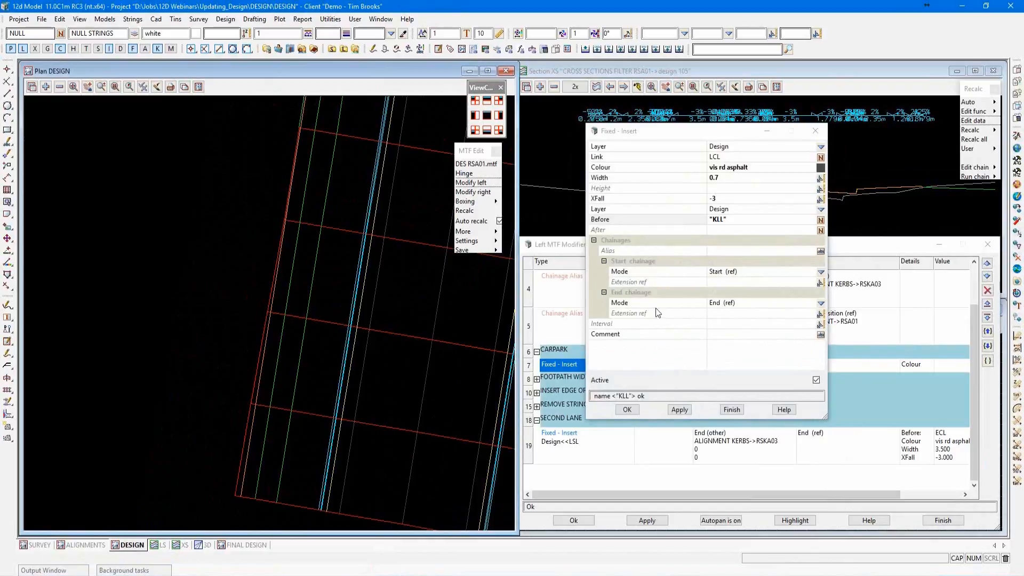
Set the start chainage relative to the start of the CARPARK alias, with a reference extension of -5.
{"action": "left_click", "coordinate": [821, 272]}
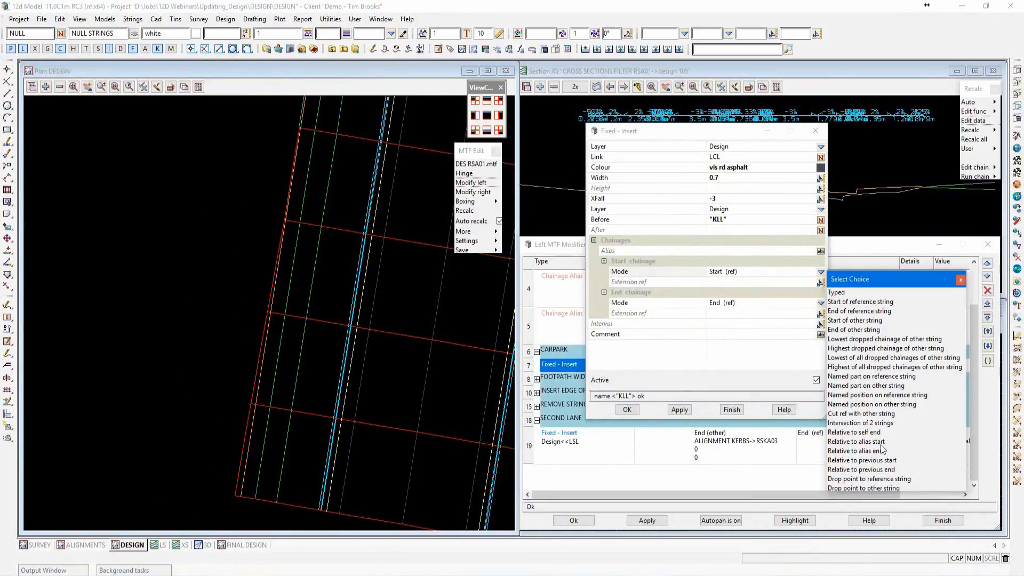
{"action": "left_click", "coordinate": [847, 442]}
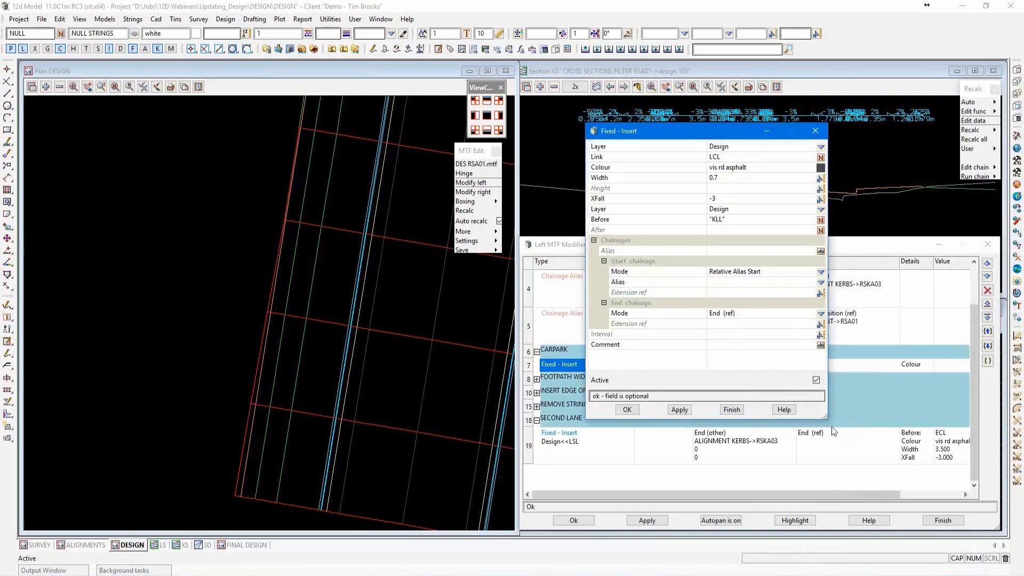
{"action": "left_click", "coordinate": [821, 283]}
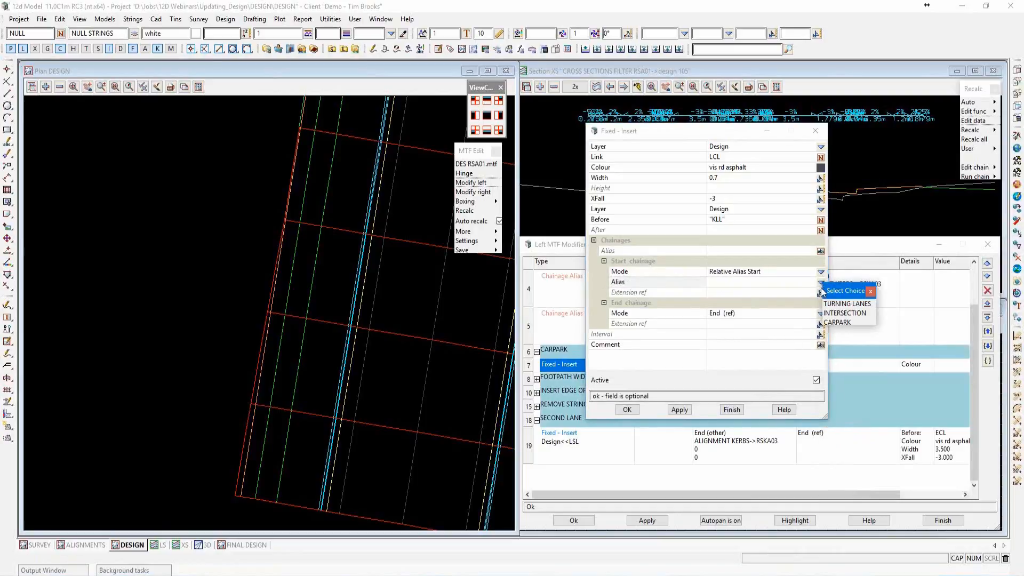
{"action": "left_click", "coordinate": [835, 322]}
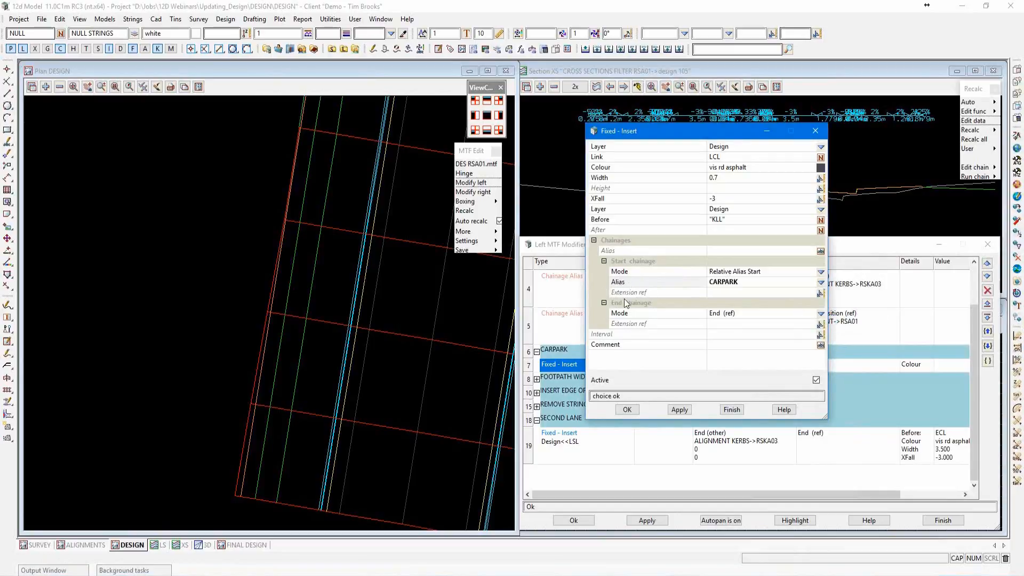
{"action": "left_click", "coordinate": [719, 292]}
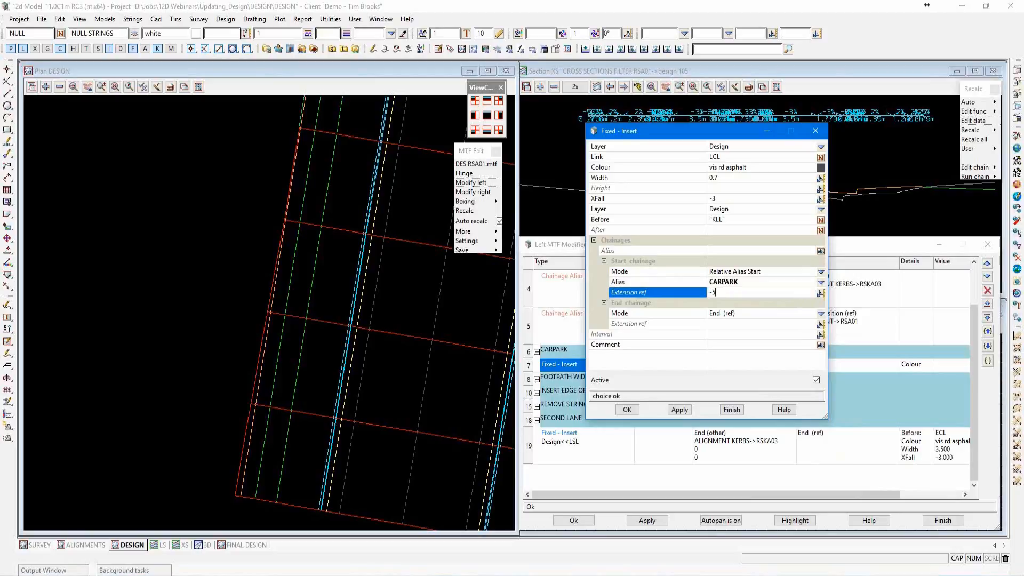
Set the LCL link's end chainage relative to the end of the CARPARK alias with a reference extension of 5, and apply the modifiers.
{"action": "left_click", "coordinate": [821, 313]}
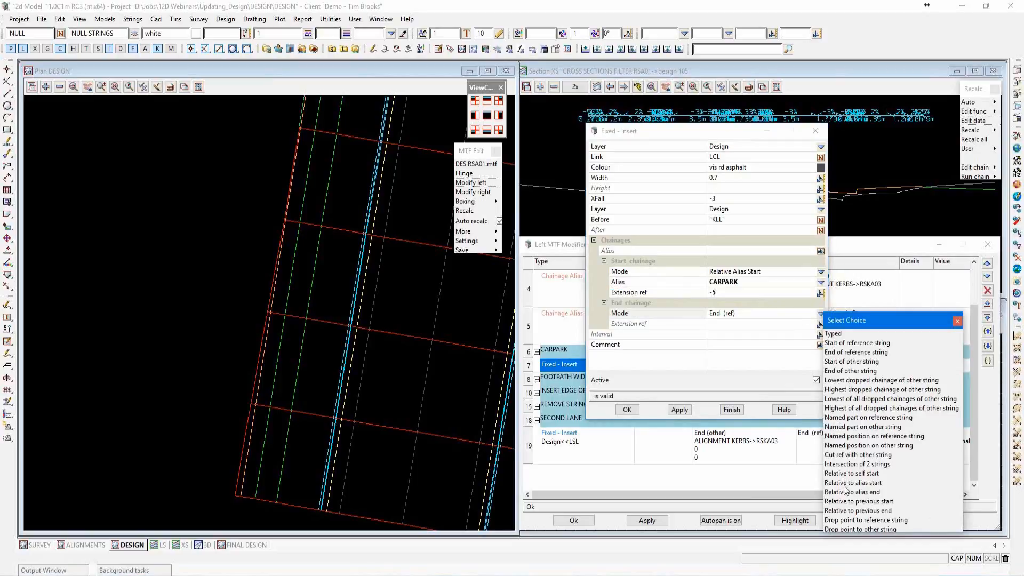
{"action": "left_click", "coordinate": [844, 492]}
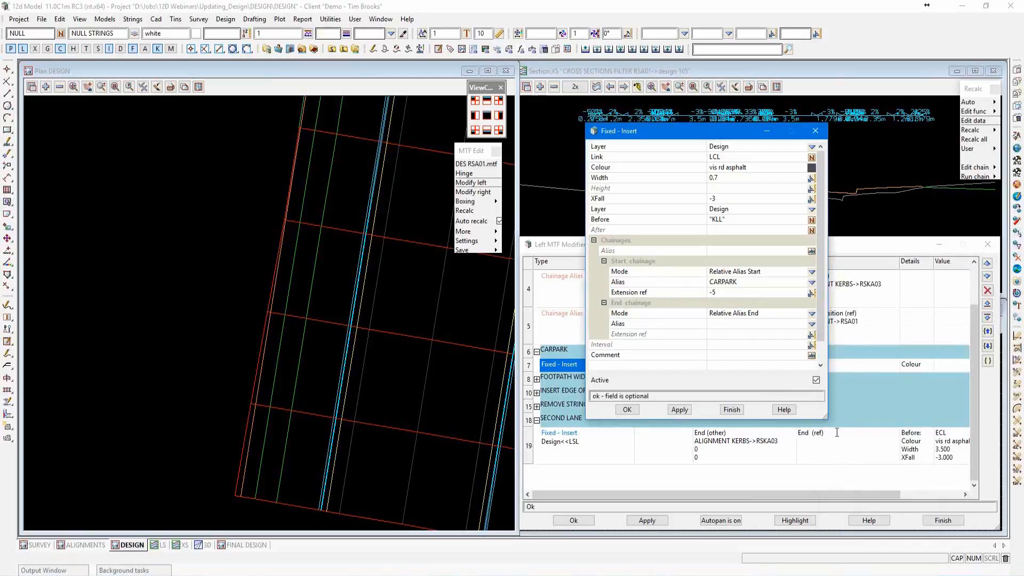
{"action": "left_click", "coordinate": [811, 323]}
{"action": "left_click", "coordinate": [826, 365]}
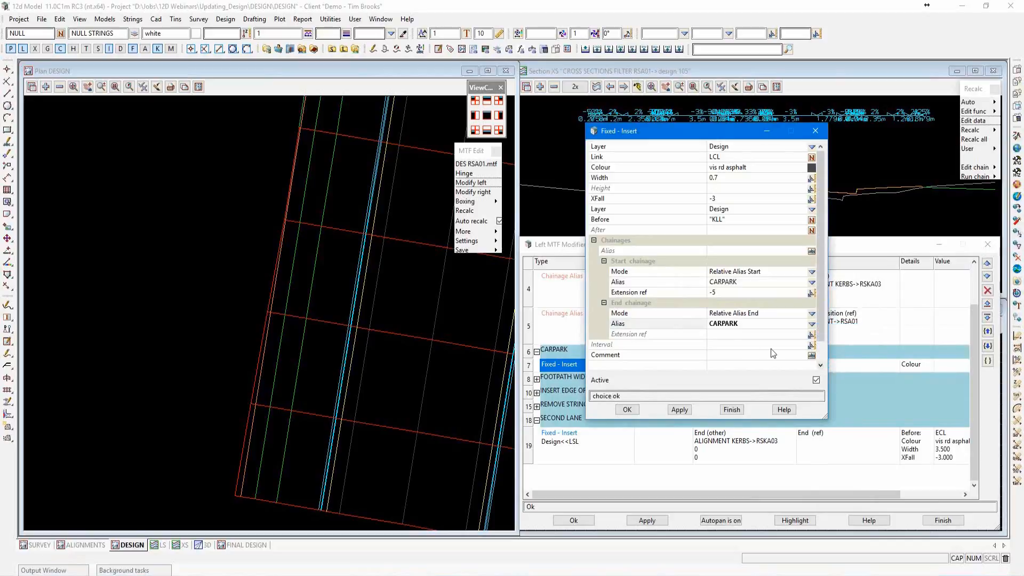
{"action": "left_click", "coordinate": [726, 336]}
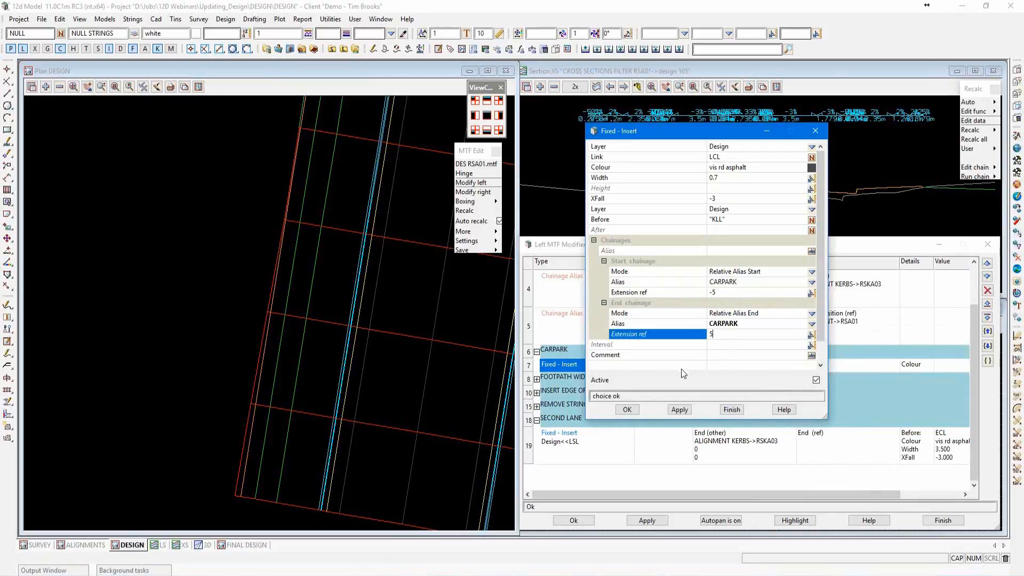
{"action": "left_click", "coordinate": [627, 409]}
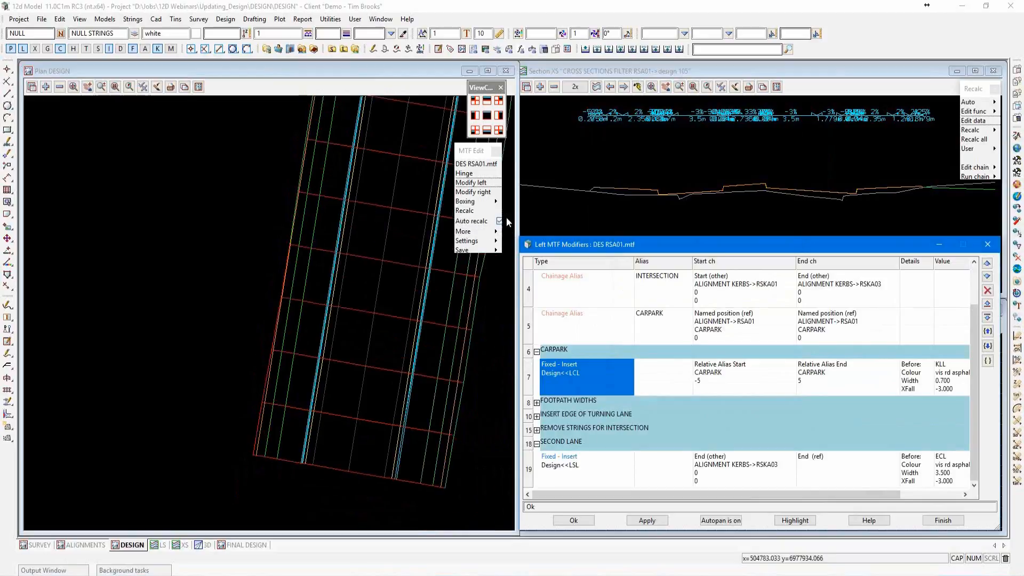
{"action": "left_click", "coordinate": [647, 521]}
{"action": "left_click", "coordinate": [778, 558]}
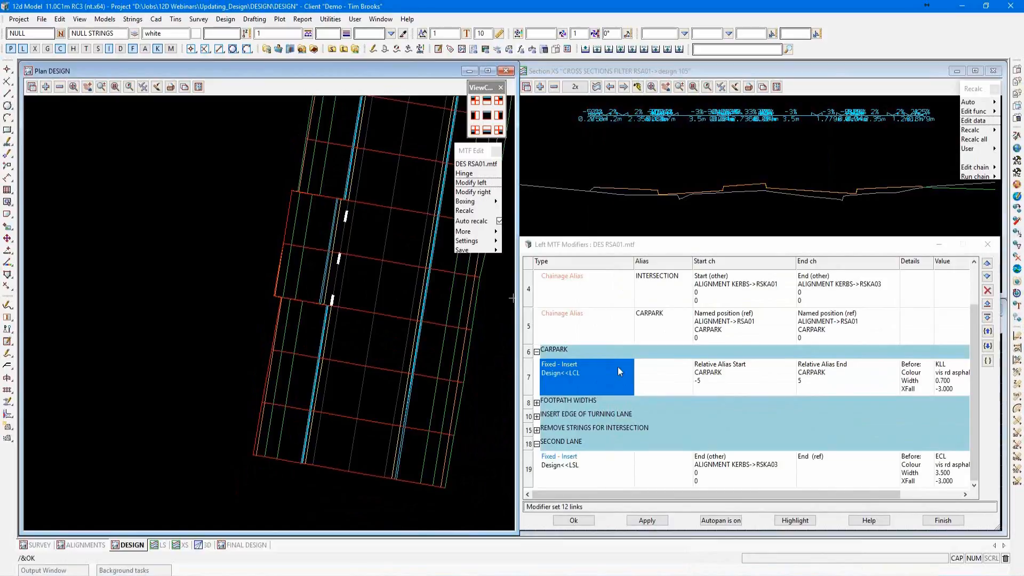
Set the CARPARK chainage alias's end reference extension to 20 and reapply the left modifiers.
{"action": "double_click", "coordinate": [595, 325]}
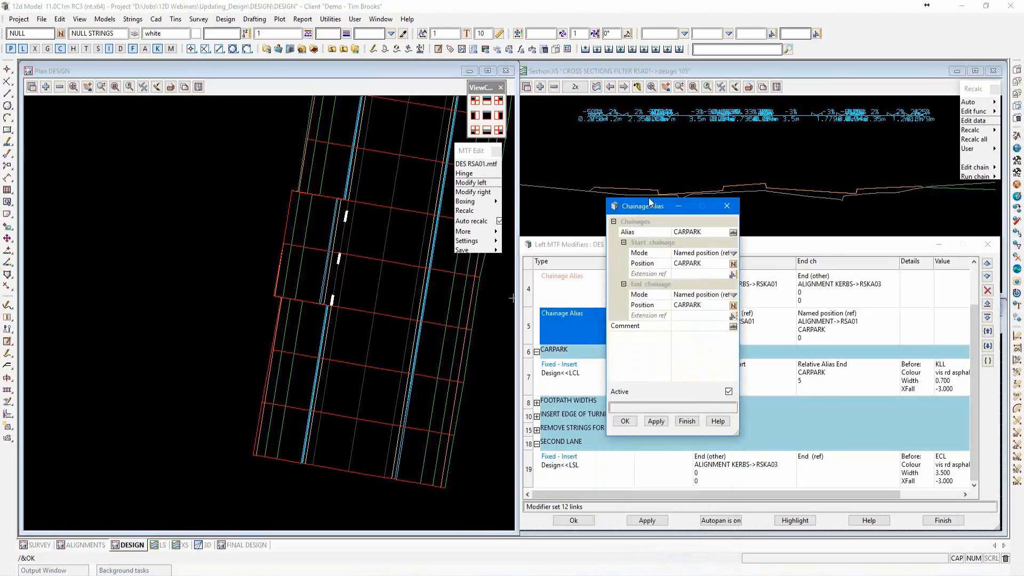
{"action": "left_click_drag", "start_coordinate": [735, 413], "coordinate": [826, 436]}
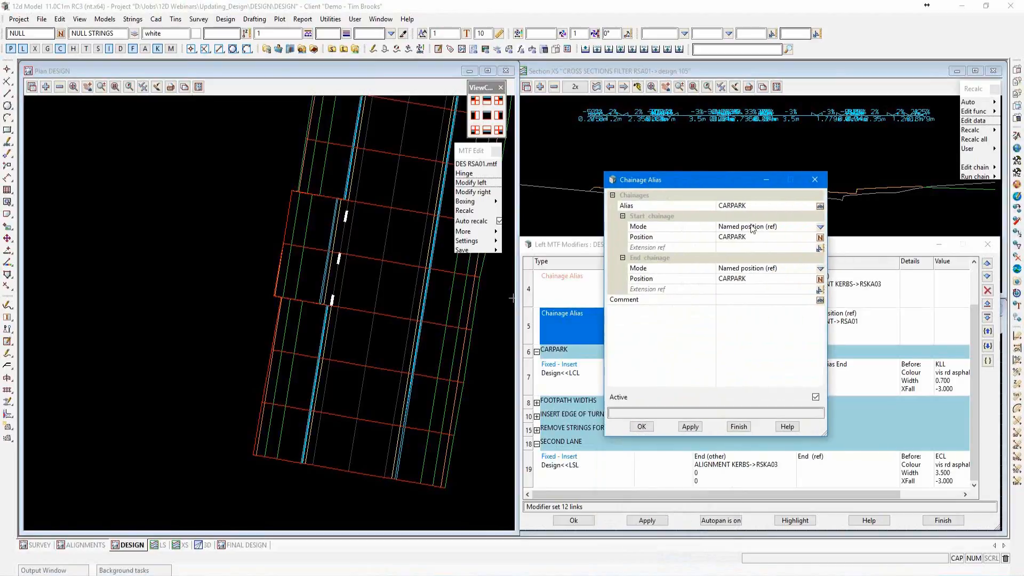
{"action": "left_click", "coordinate": [724, 289]}
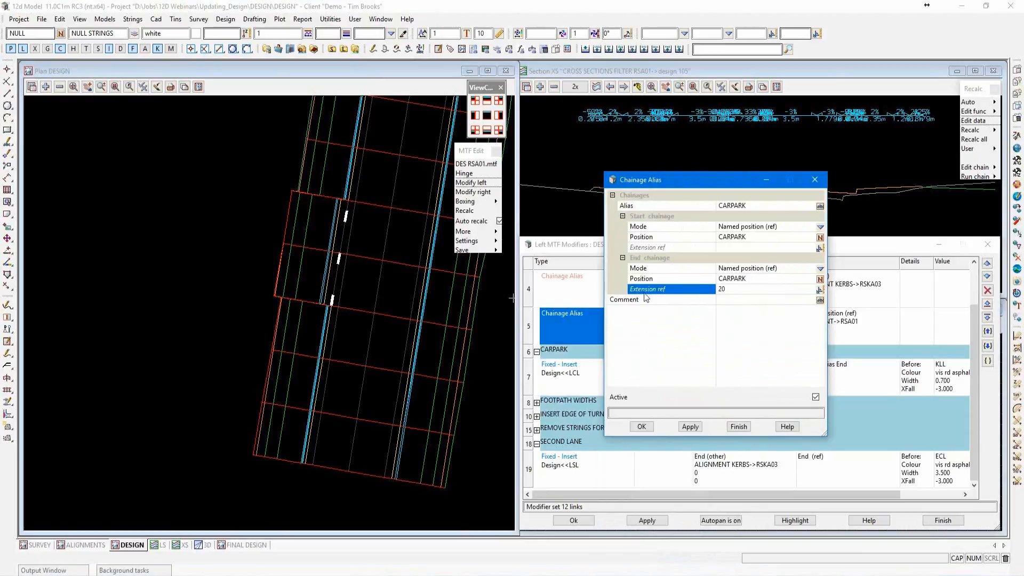
{"action": "left_click", "coordinate": [642, 427]}
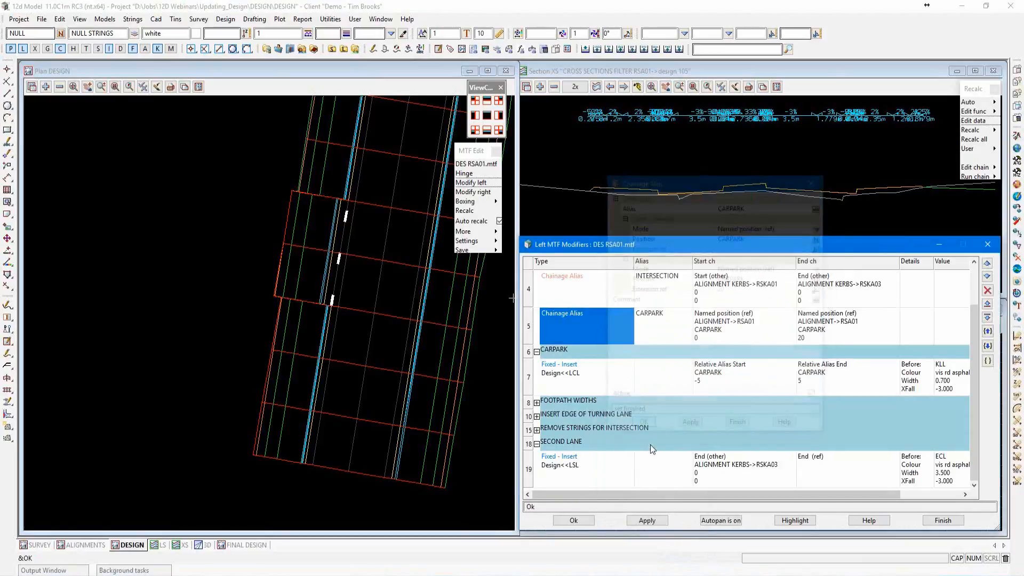
{"action": "left_click", "coordinate": [648, 521]}
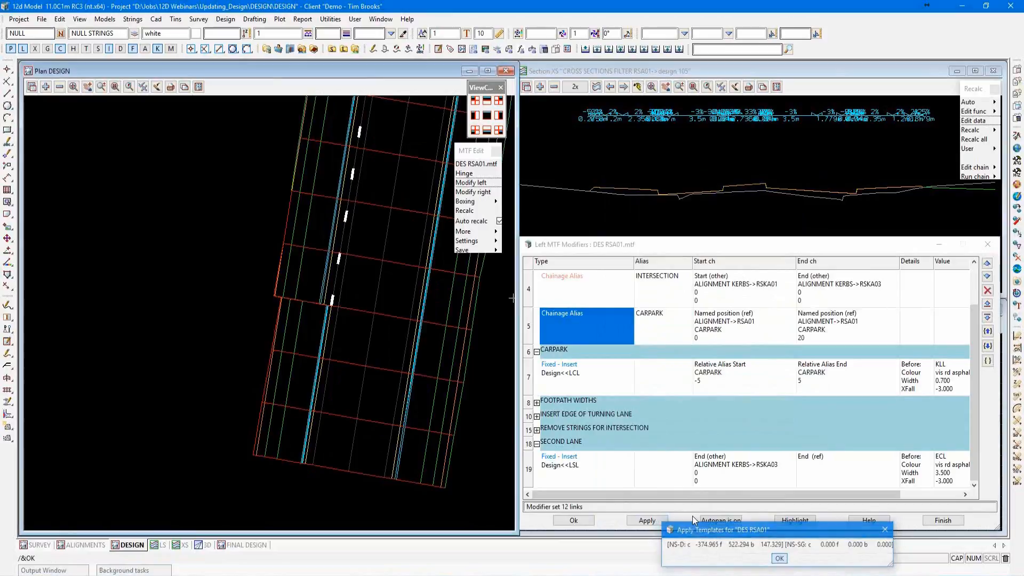
Examine the extent of the LCL link along the carpark in plan against its alias-relative chainages.
{"action": "scroll", "coordinate": [332, 449], "scroll_direction": "down", "scroll_amount": 1}
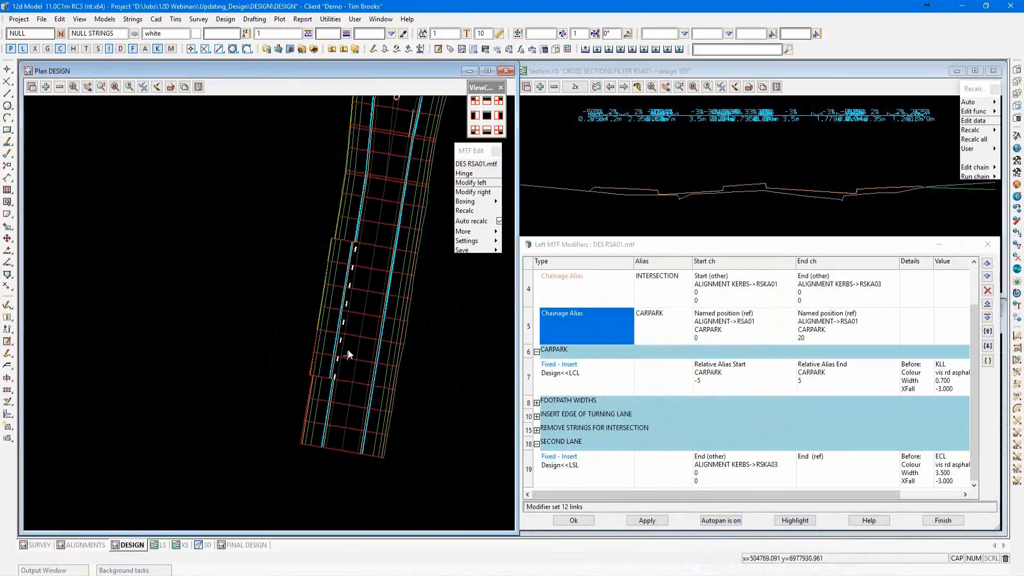
{"action": "scroll", "coordinate": [348, 321], "scroll_direction": "up", "scroll_amount": 1}
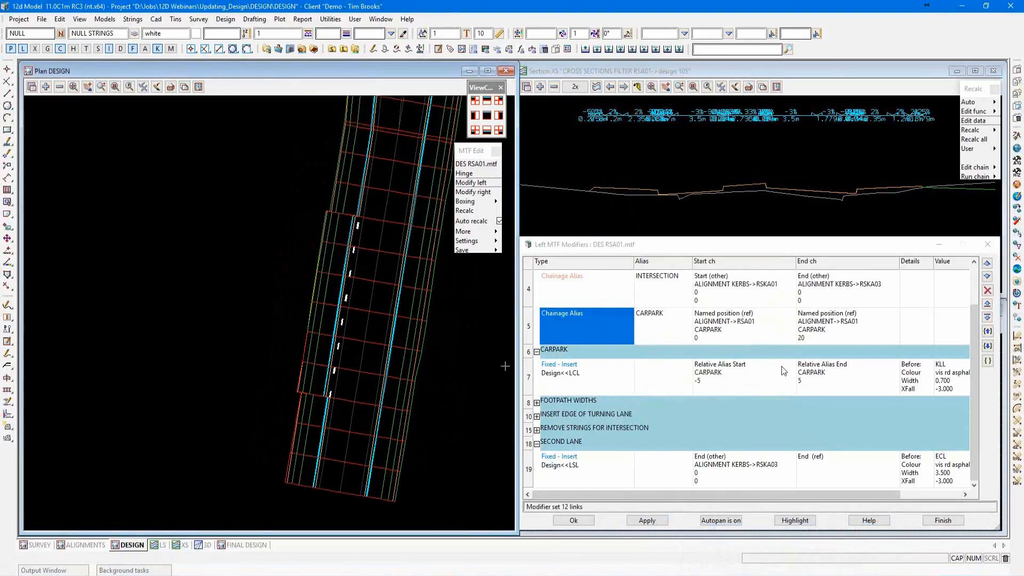
{"action": "left_click", "coordinate": [589, 384]}
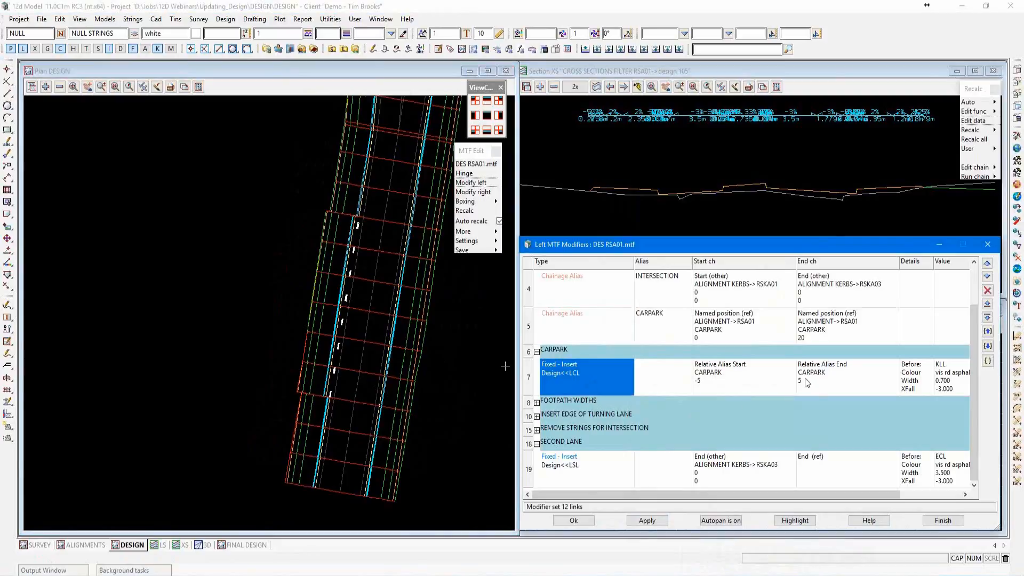
{"action": "scroll", "coordinate": [280, 318], "scroll_direction": "up", "scroll_amount": 1}
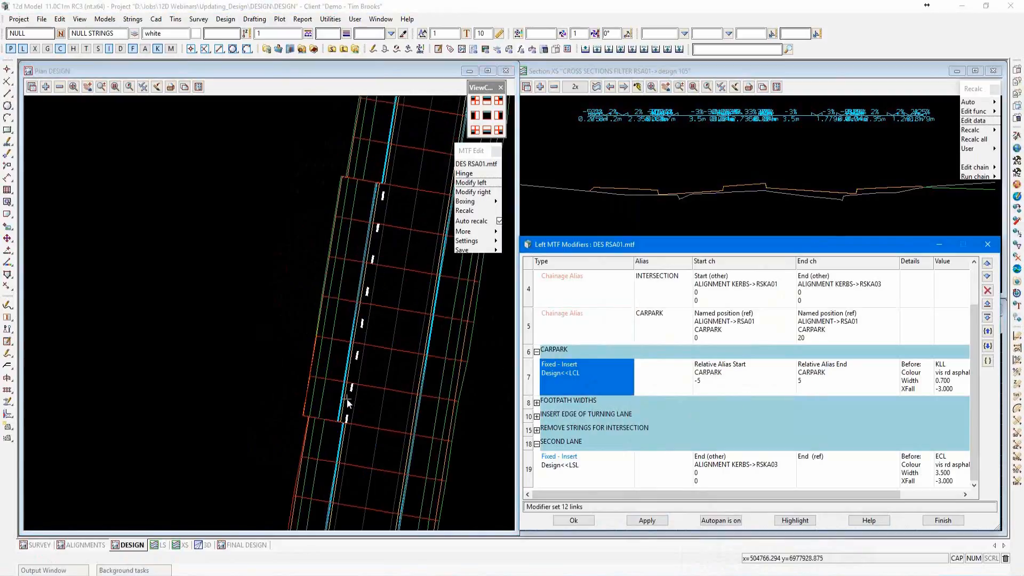
{"action": "scroll", "coordinate": [361, 342], "scroll_direction": "up", "scroll_amount": 1}
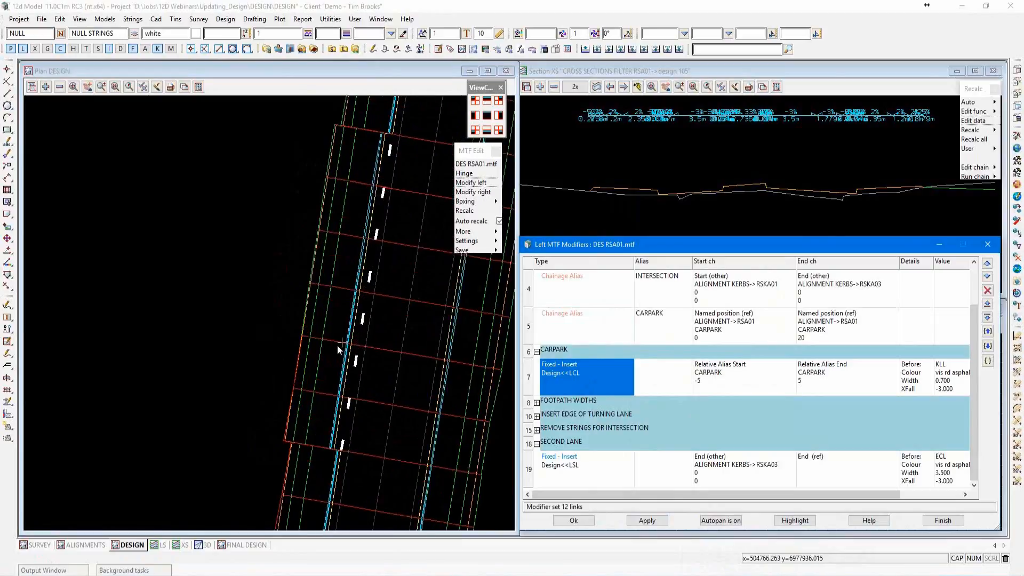
{"action": "scroll", "coordinate": [274, 373], "scroll_direction": "down", "scroll_amount": 1}
{"action": "scroll", "coordinate": [344, 314], "scroll_direction": "up", "scroll_amount": 1}
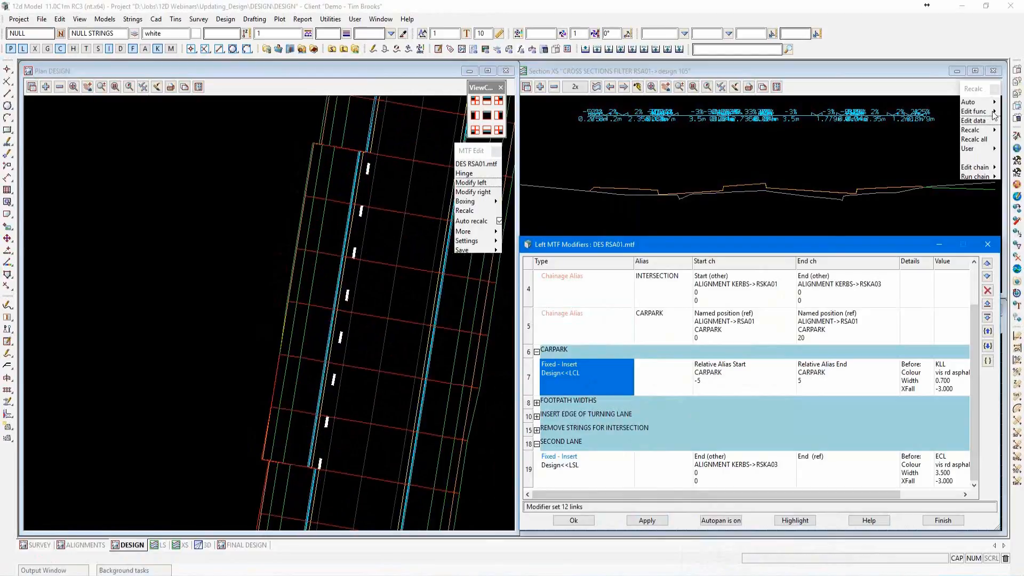
Review the map file setting among the miscellaneous options of the DES RSA01 function.
{"action": "left_click", "coordinate": [974, 112]}
{"action": "double_click", "coordinate": [942, 142]}
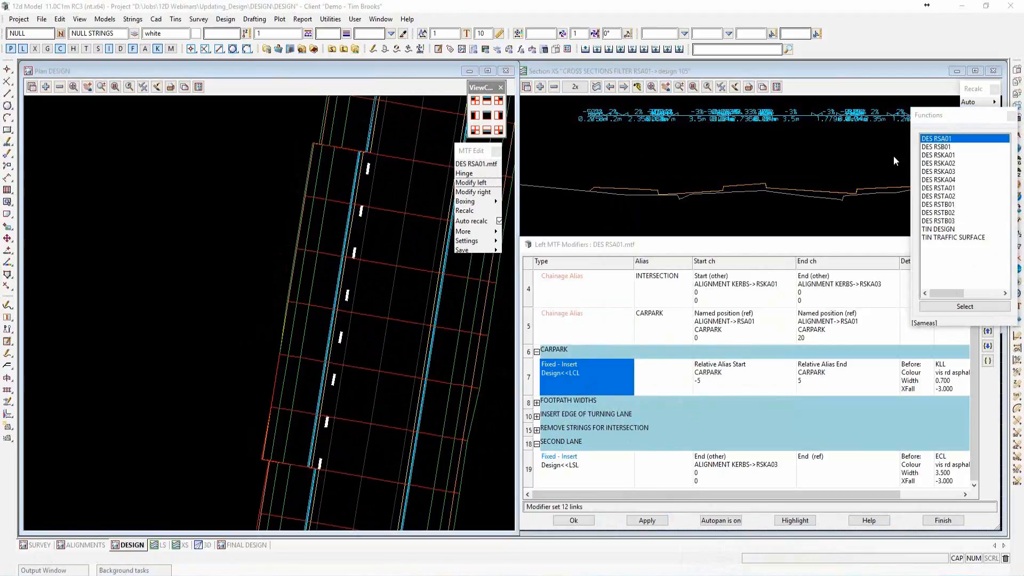
{"action": "left_click_drag", "start_coordinate": [835, 151], "coordinate": [702, 132]}
{"action": "left_click", "coordinate": [635, 150]}
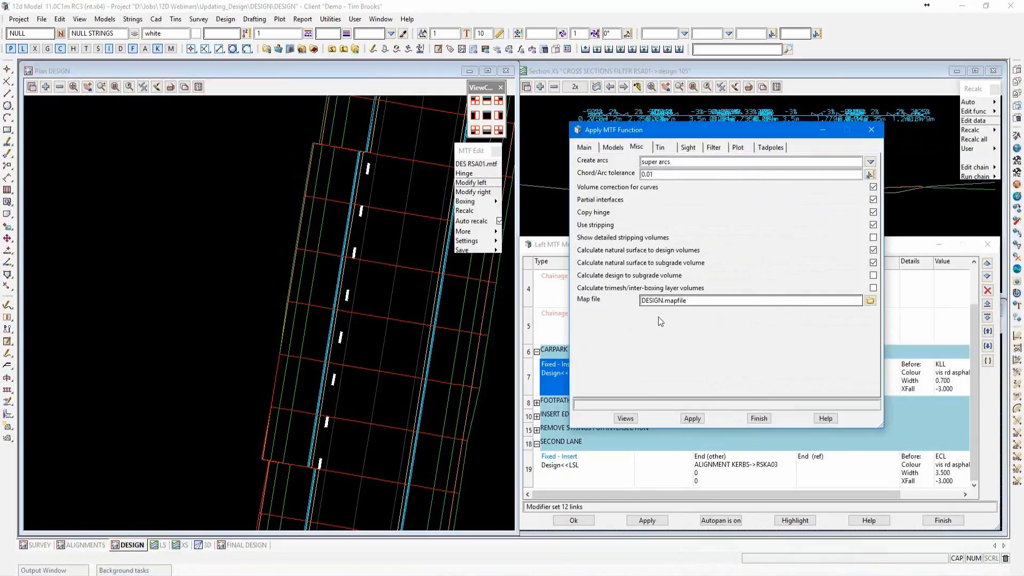
{"action": "left_click", "coordinate": [757, 419]}
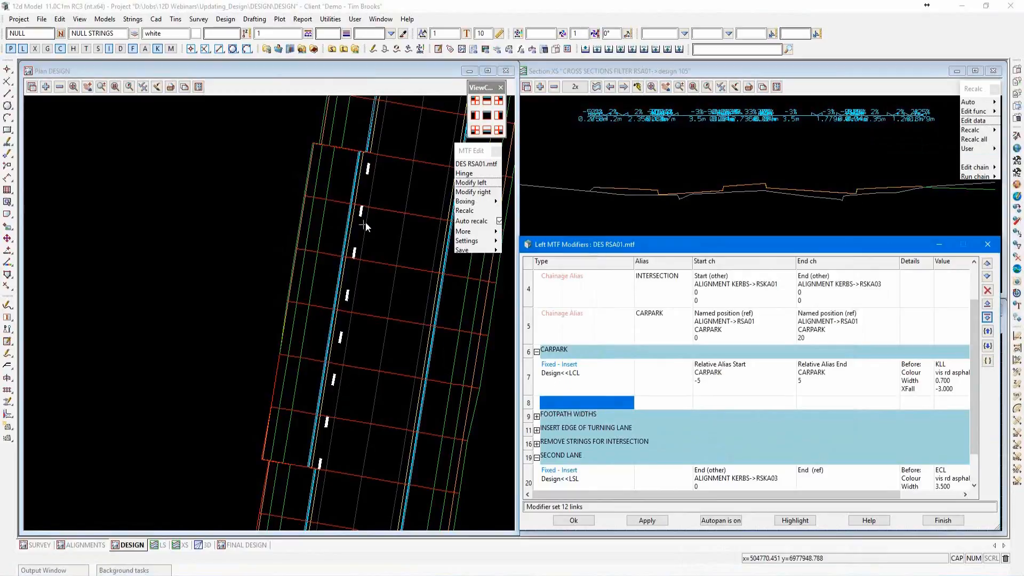
Create a fixed Modify Link modifier in the row below the LCL insert within the CARPARK region.
{"action": "scroll", "coordinate": [371, 220], "scroll_direction": "down", "scroll_amount": 1}
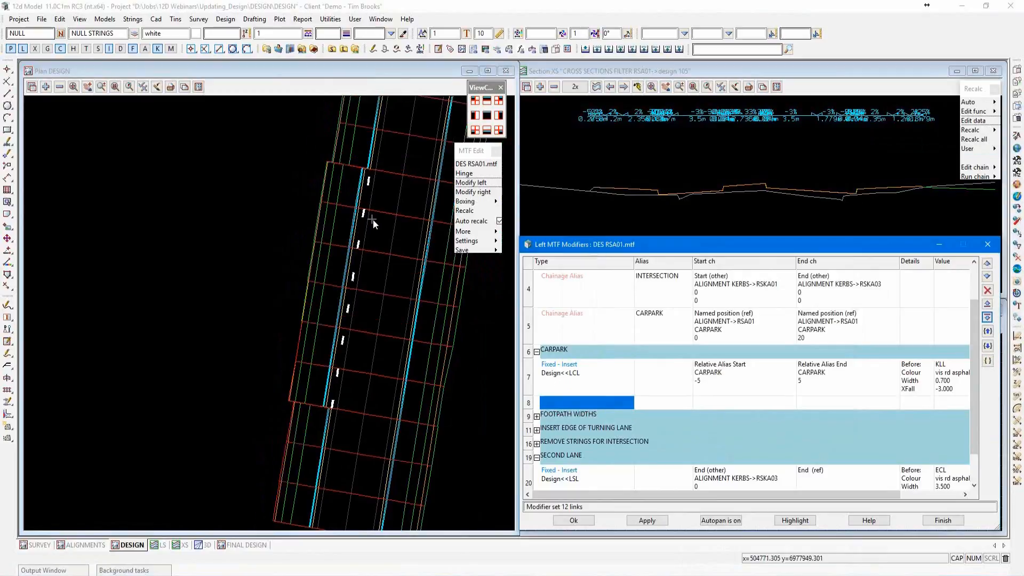
{"action": "right_click", "coordinate": [571, 404]}
{"action": "mouse_move", "coordinate": [586, 426]}
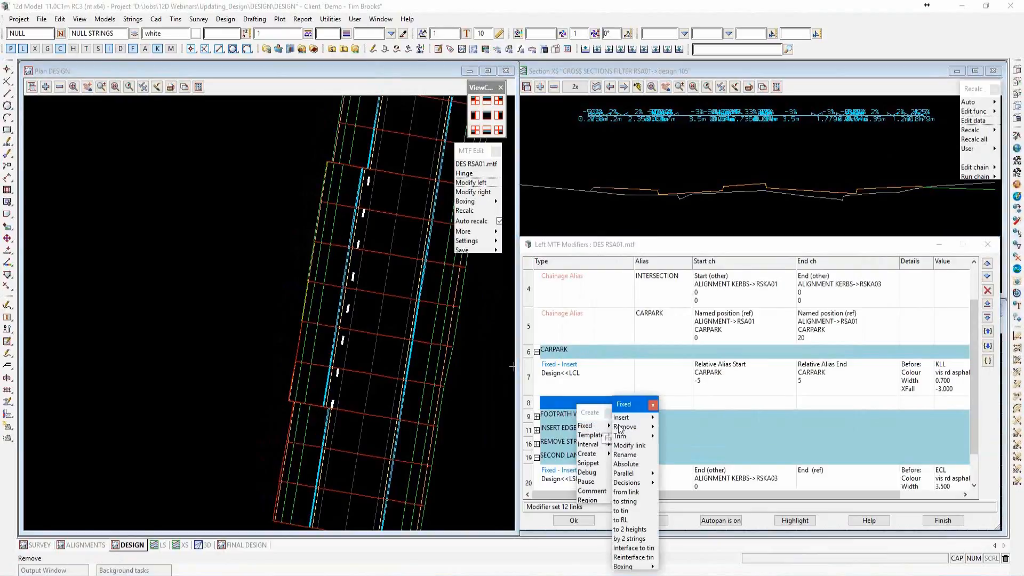
{"action": "left_click", "coordinate": [630, 446]}
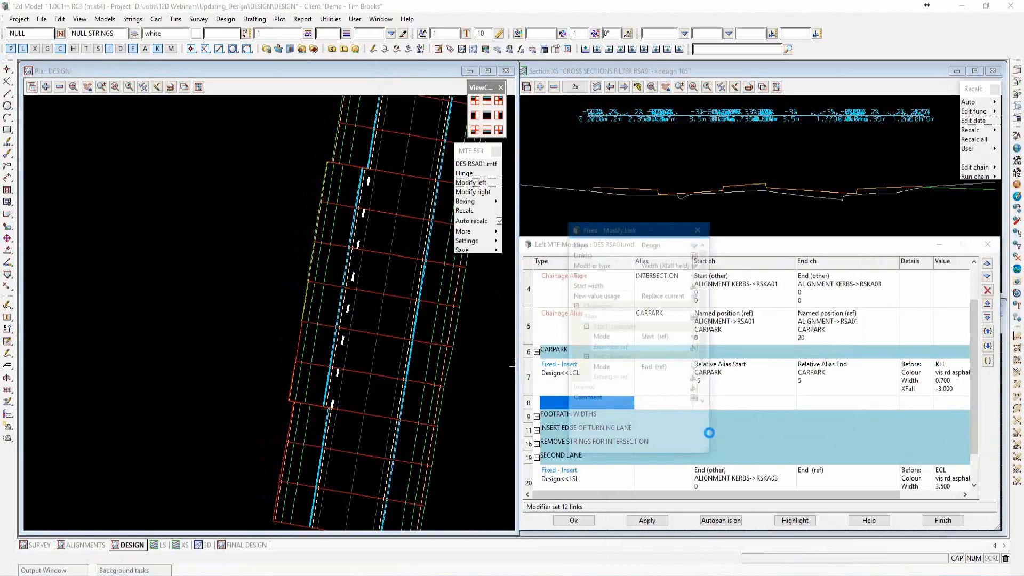
{"action": "left_click_drag", "start_coordinate": [631, 230], "coordinate": [631, 131]}
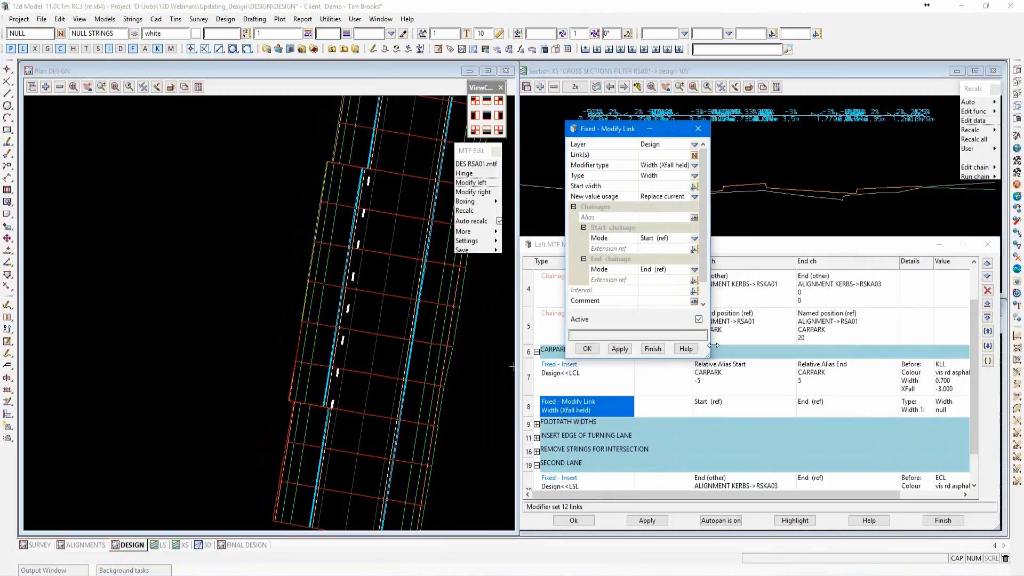
{"action": "left_click_drag", "start_coordinate": [713, 346], "coordinate": [790, 419]}
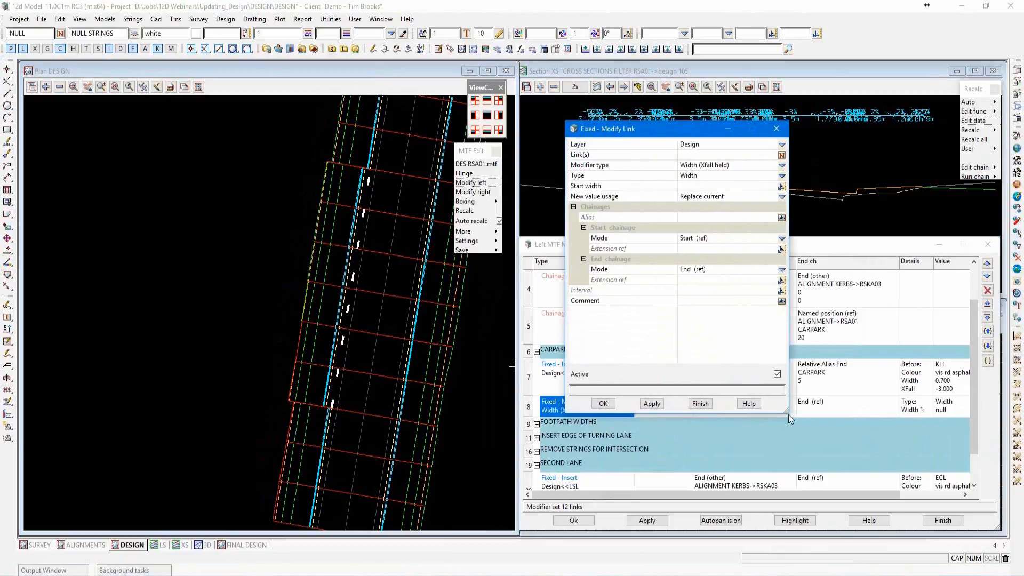
Pick the KLL string from the plan as the link to modify and set its start width to 2.5.
{"action": "left_click", "coordinate": [687, 155]}
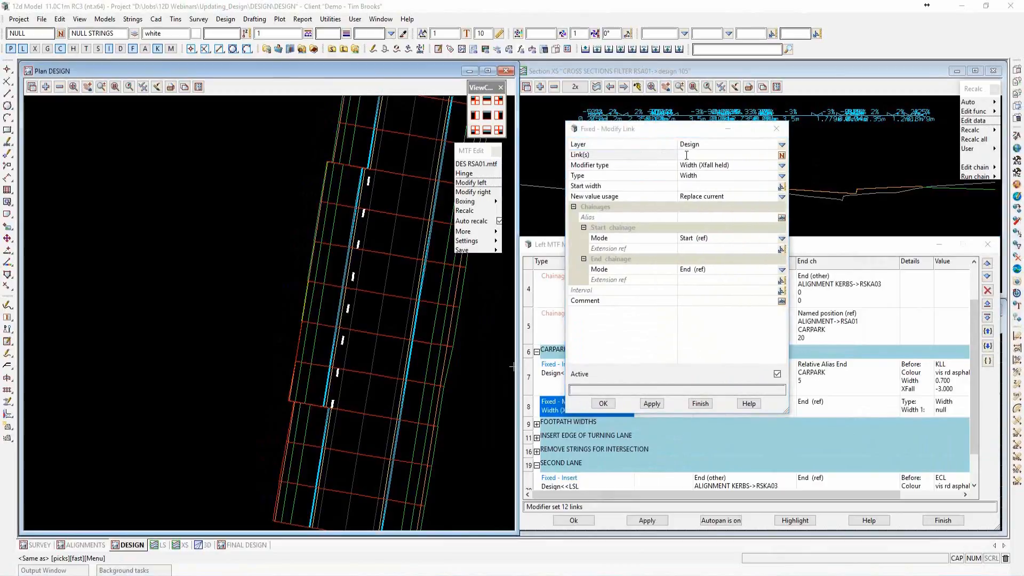
{"action": "left_click", "coordinate": [340, 321]}
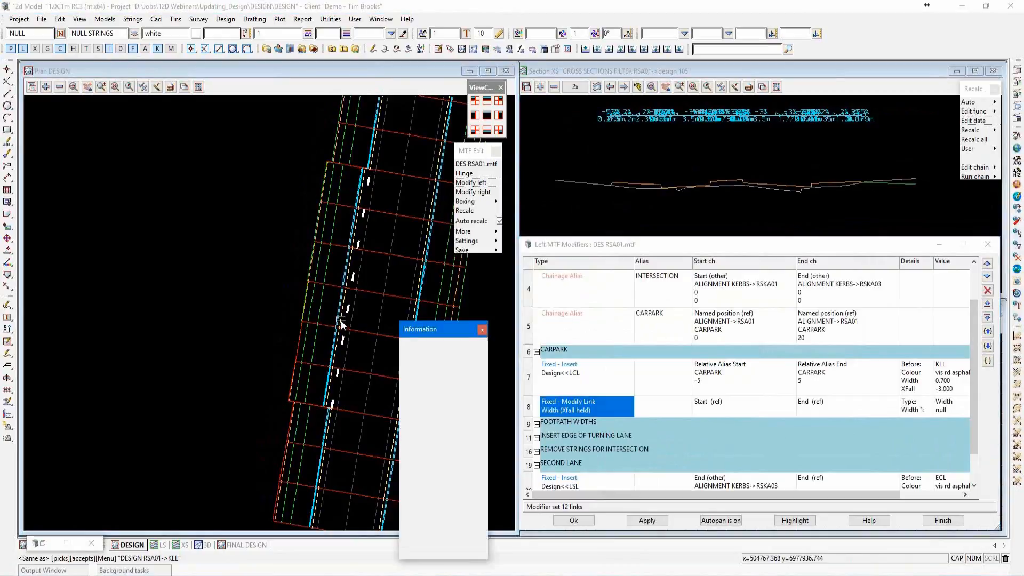
{"action": "middle_click", "coordinate": [341, 321]}
{"action": "scroll", "coordinate": [341, 322], "scroll_direction": "down", "scroll_amount": 1}
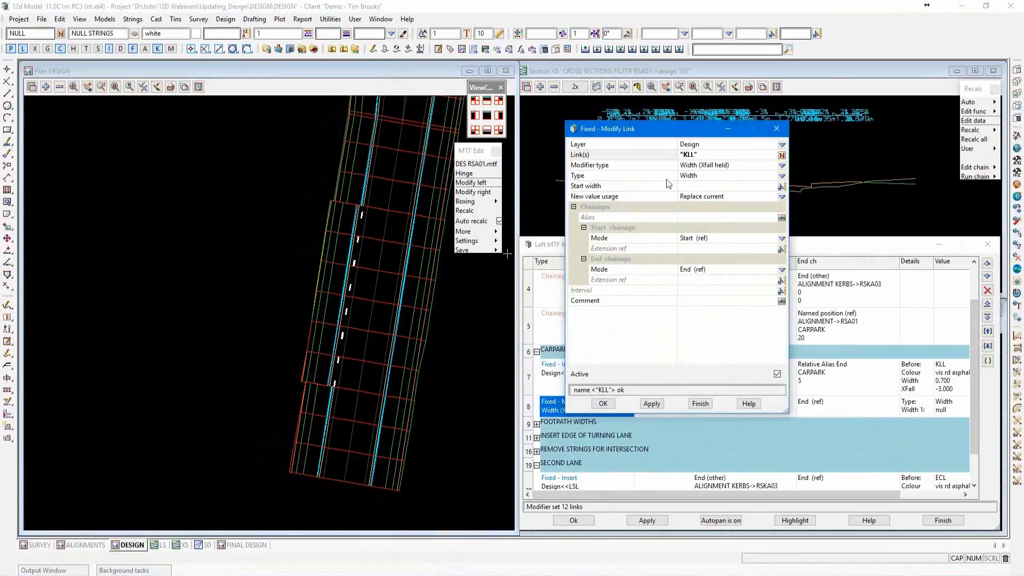
{"action": "left_click", "coordinate": [688, 186]}
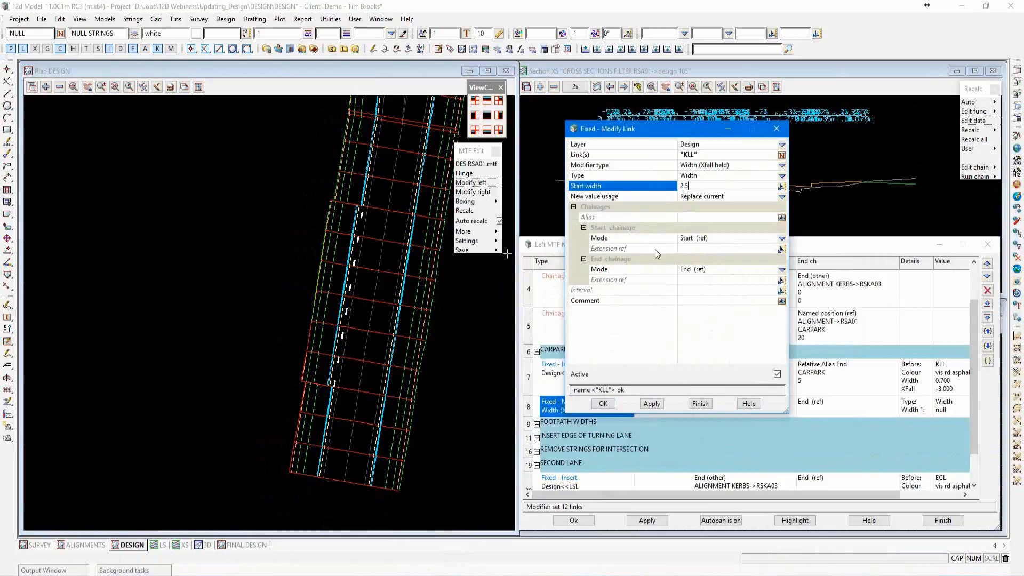
Set the KLL modifier's chainages from relative alias start to relative alias end of CARPARK, and accept the modifier.
{"action": "left_click", "coordinate": [782, 239]}
{"action": "left_click", "coordinate": [804, 411]}
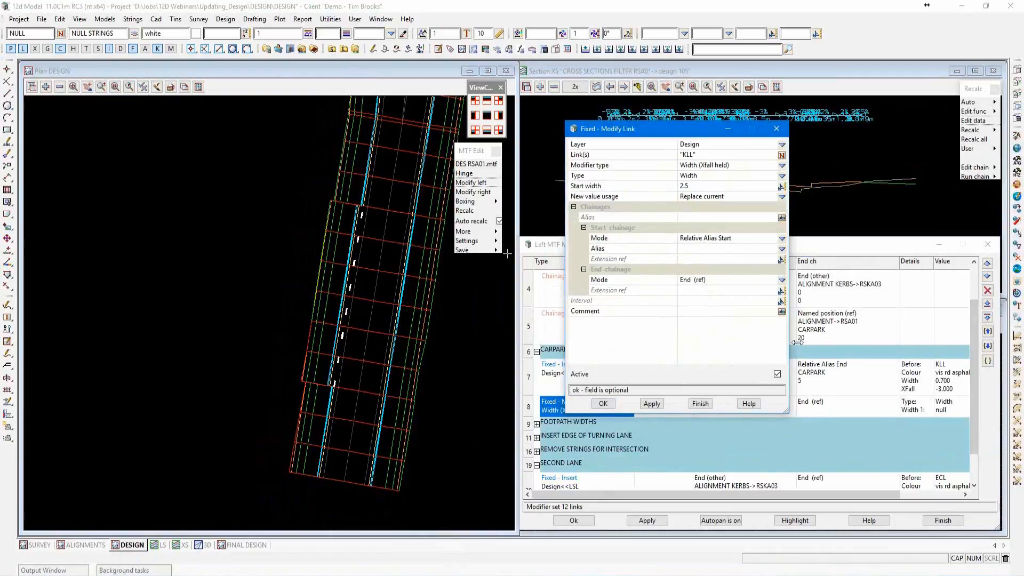
{"action": "left_click", "coordinate": [781, 250]}
{"action": "left_click", "coordinate": [795, 286]}
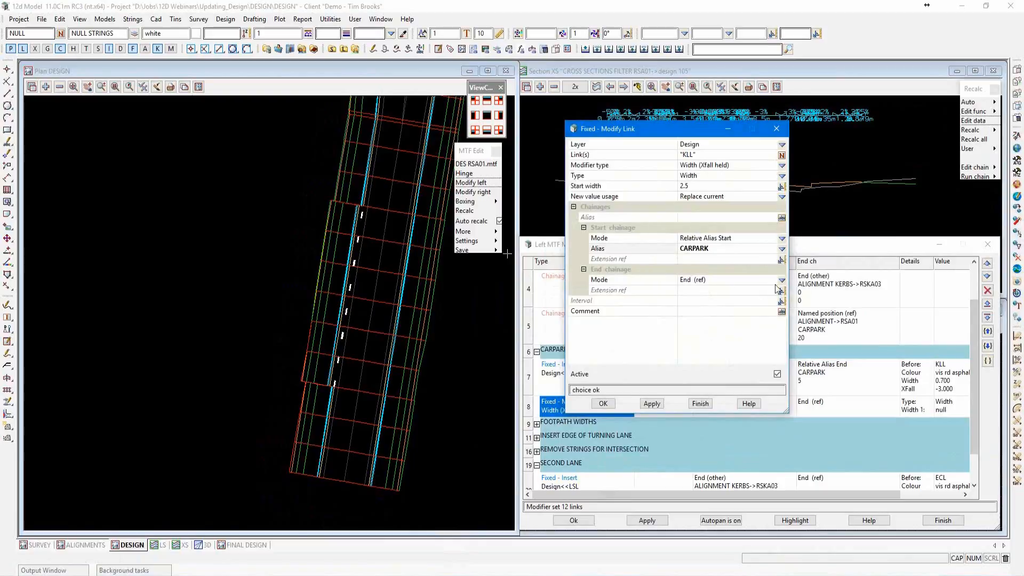
{"action": "left_click", "coordinate": [782, 281]}
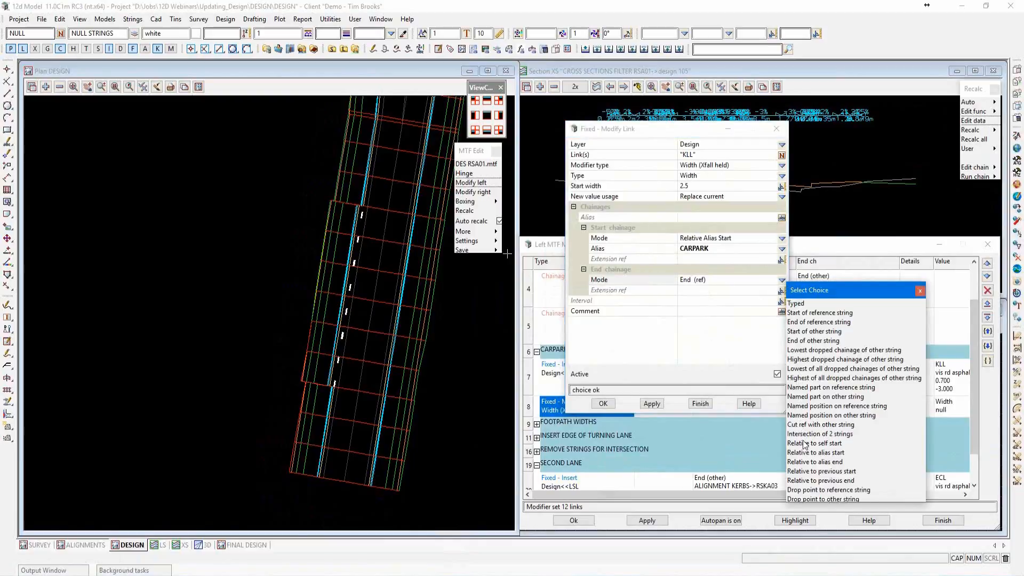
{"action": "left_click", "coordinate": [807, 462]}
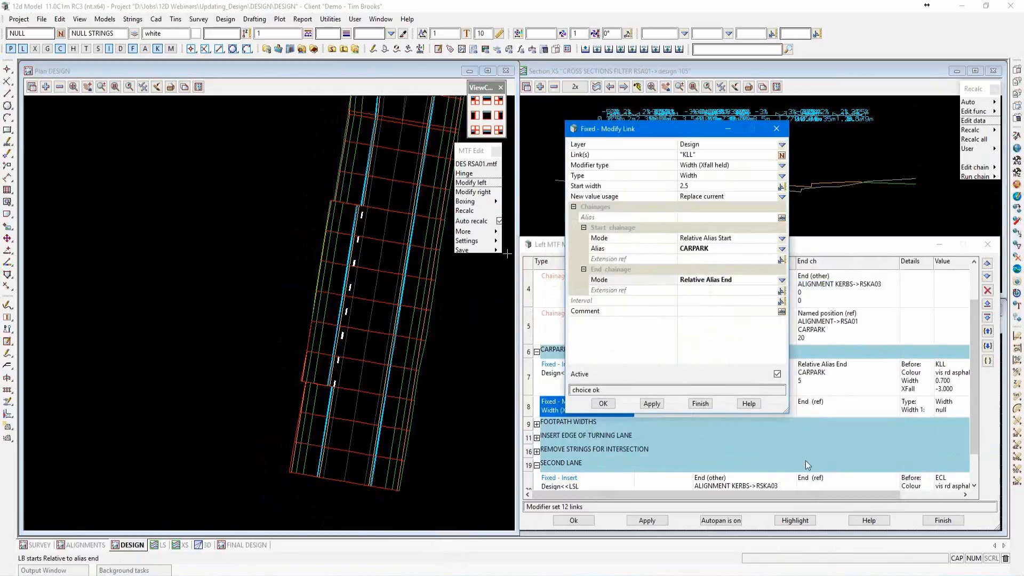
{"action": "left_click", "coordinate": [782, 292]}
{"action": "left_click", "coordinate": [799, 329]}
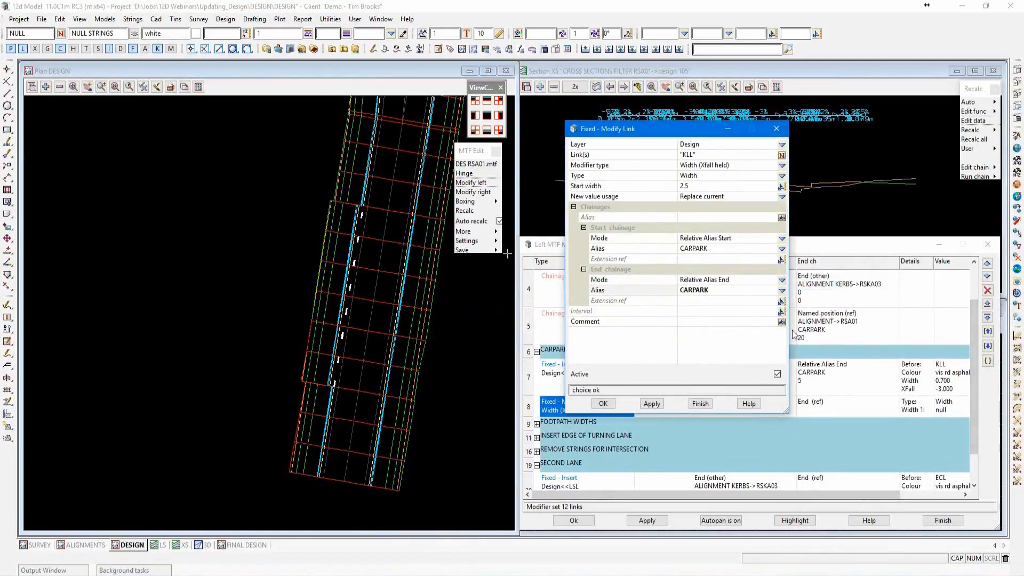
{"action": "left_click", "coordinate": [604, 407]}
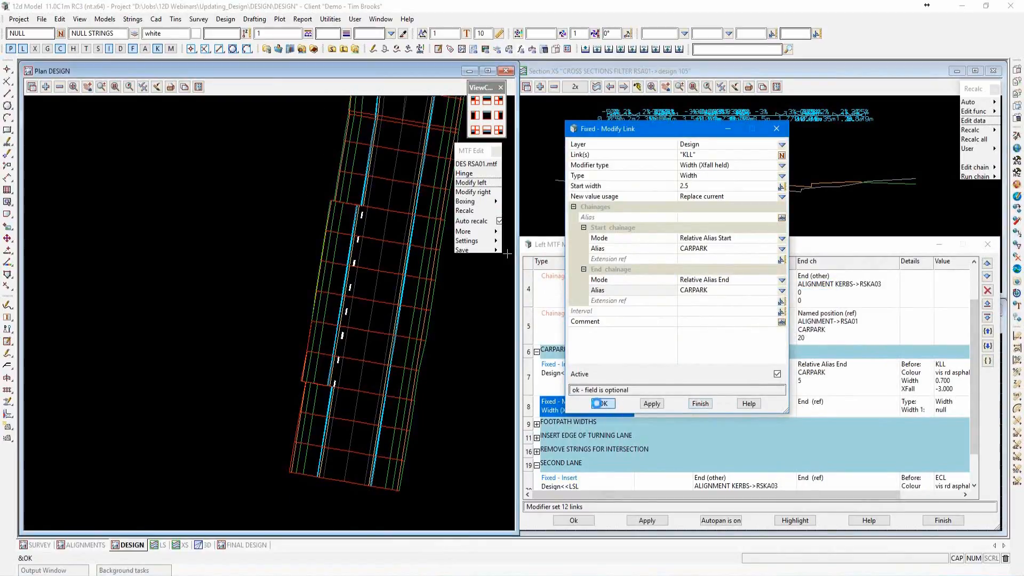
Apply the left modifiers to the road design and inspect the KLL widening along the car park in plan.
{"action": "left_click", "coordinate": [646, 520]}
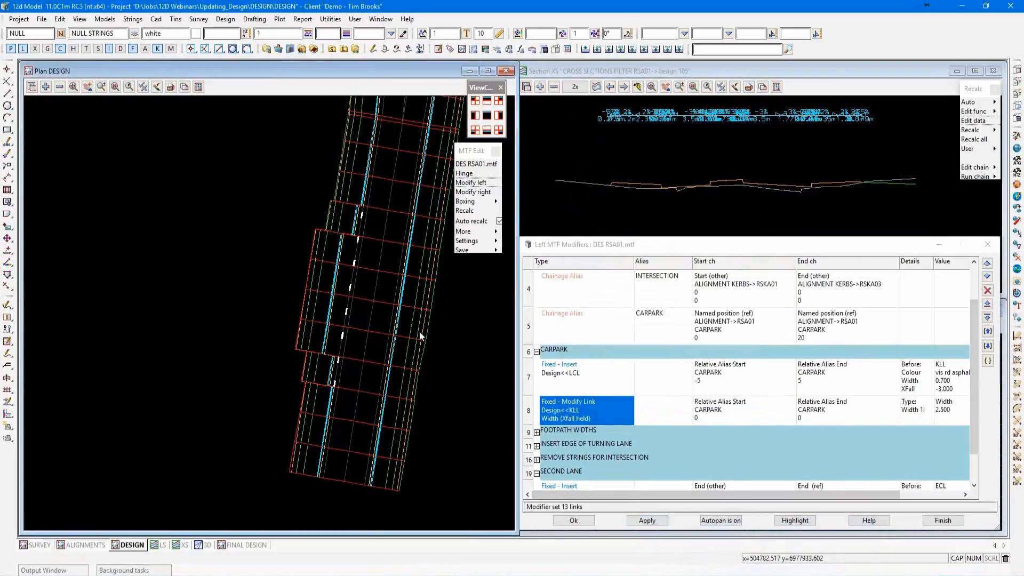
{"action": "scroll", "coordinate": [335, 243], "scroll_direction": "up", "scroll_amount": 1}
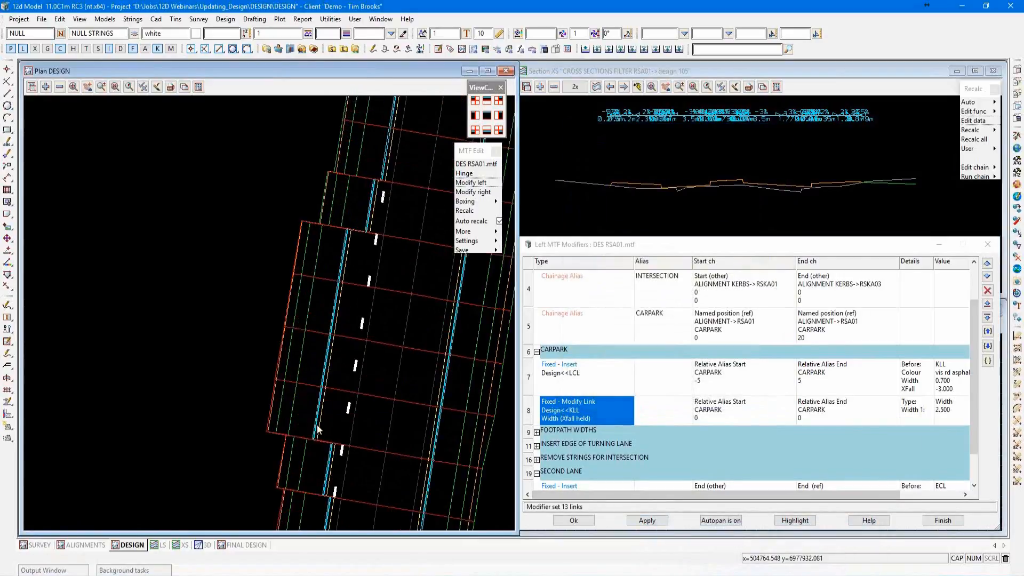
{"action": "scroll", "coordinate": [325, 191], "scroll_direction": "down", "scroll_amount": 1}
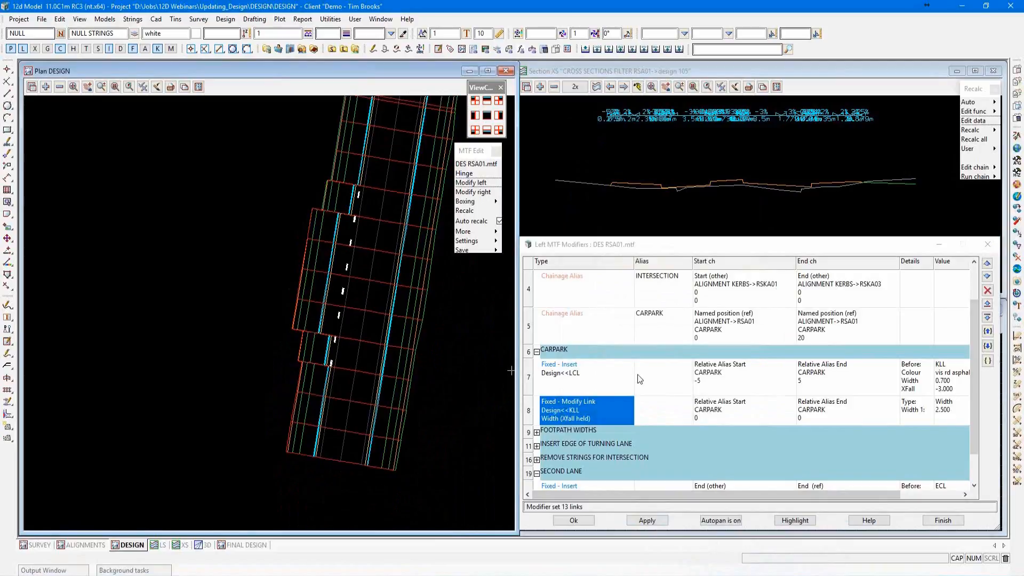
Insert two blank rows below the KLL modifier in the CARPARK region and make the first one a TAPERS comment row.
{"action": "left_click", "coordinate": [987, 317]}
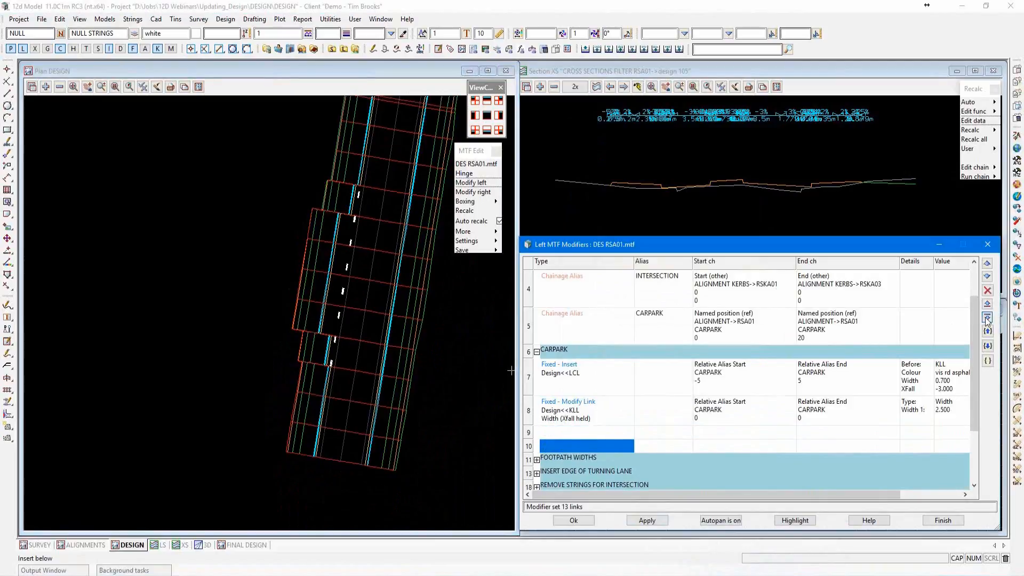
{"action": "scroll", "coordinate": [693, 373], "scroll_direction": "down", "scroll_amount": 2}
{"action": "left_click", "coordinate": [586, 357]}
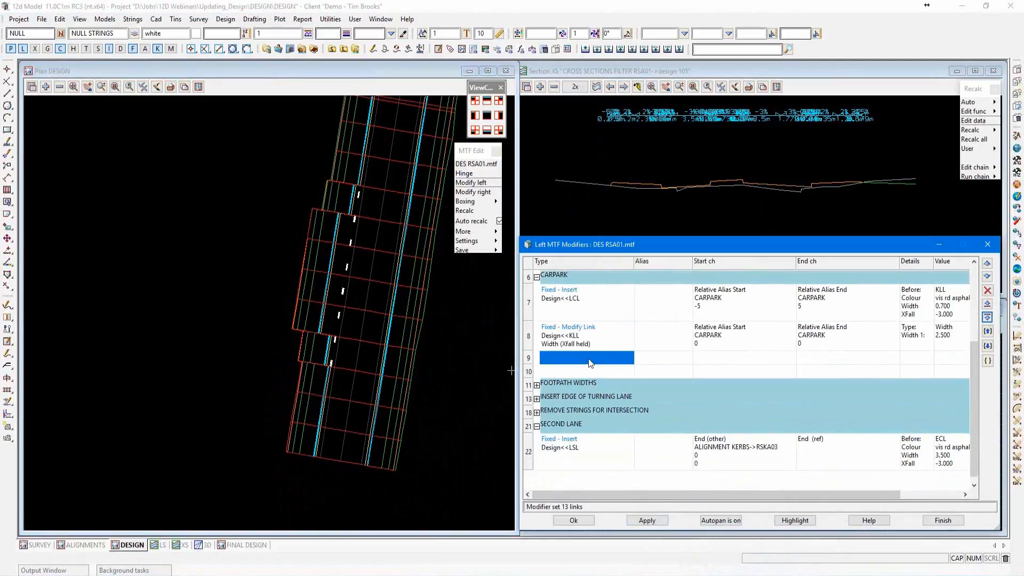
{"action": "right_click", "coordinate": [593, 361]}
{"action": "left_click", "coordinate": [607, 446]}
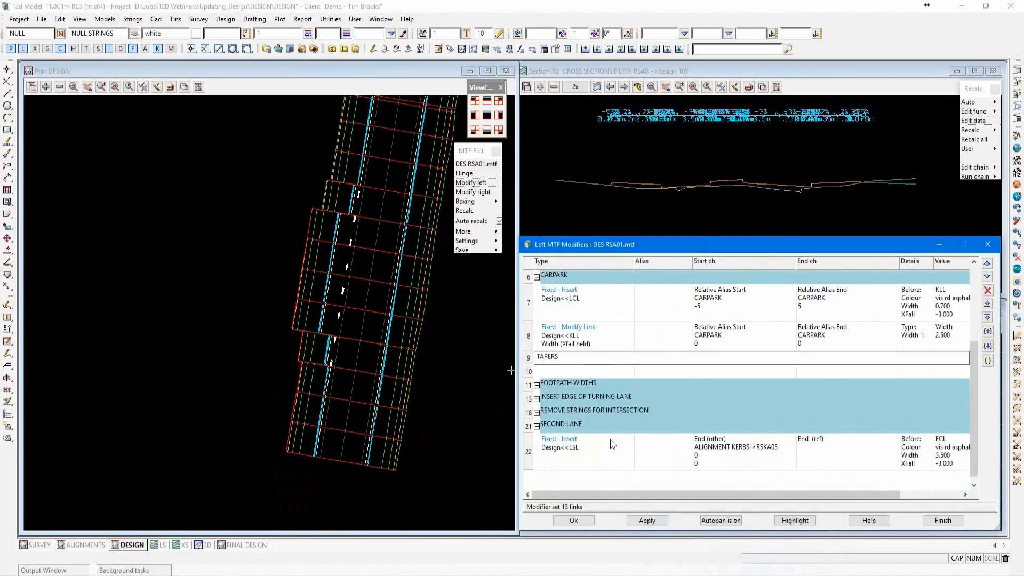
{"action": "left_click", "coordinate": [540, 342]}
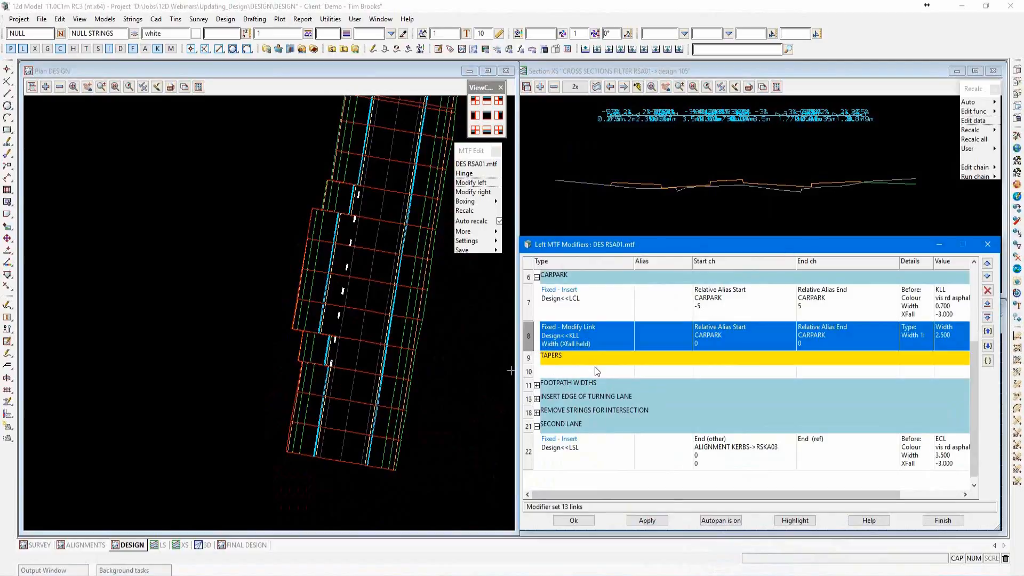
Copy the KLL width modifier row and paste it into the blank row below TAPERS.
{"action": "right_click", "coordinate": [527, 332]}
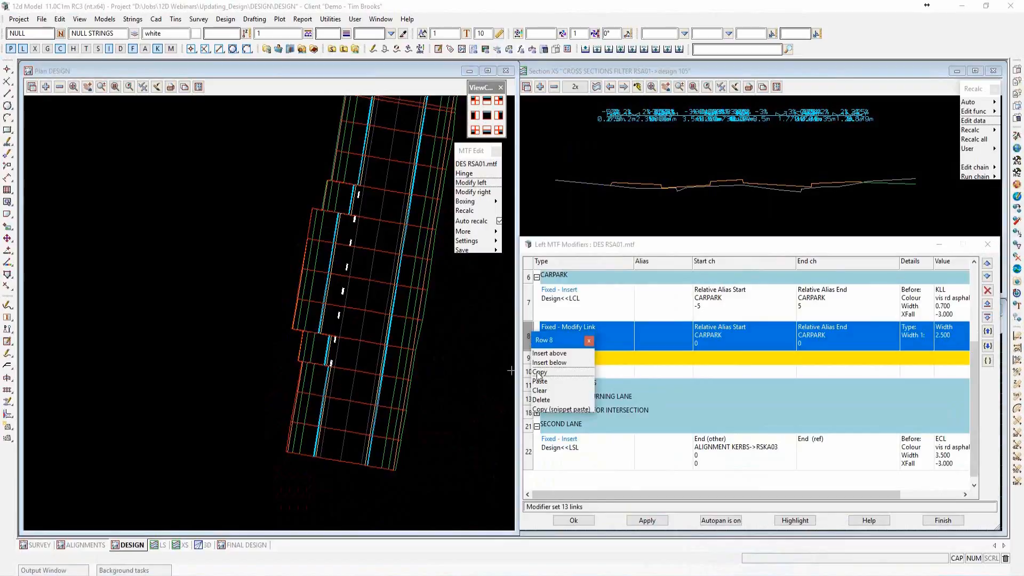
{"action": "left_click", "coordinate": [535, 372]}
{"action": "left_click", "coordinate": [529, 372]}
{"action": "right_click", "coordinate": [530, 372]}
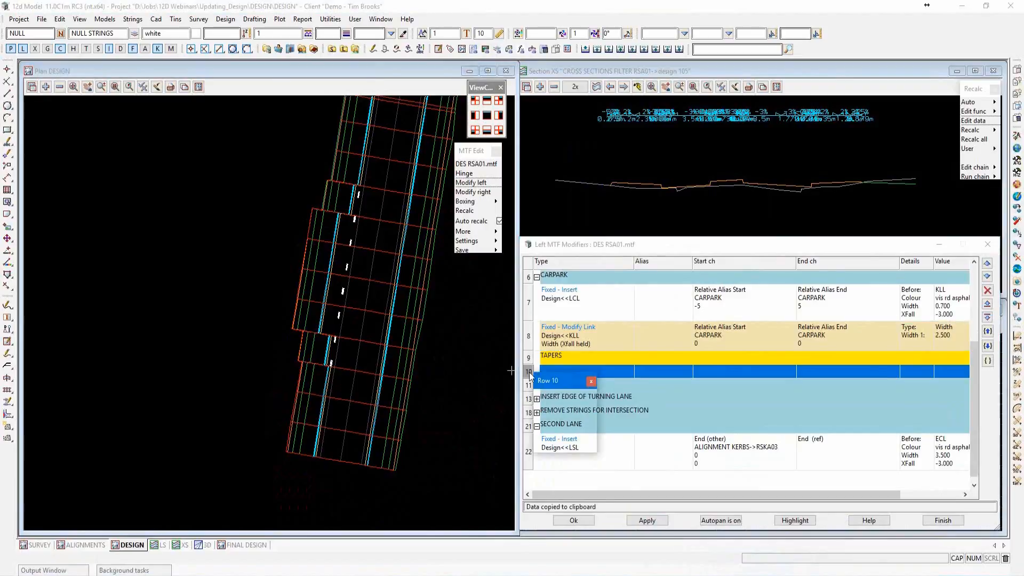
{"action": "left_click", "coordinate": [542, 422]}
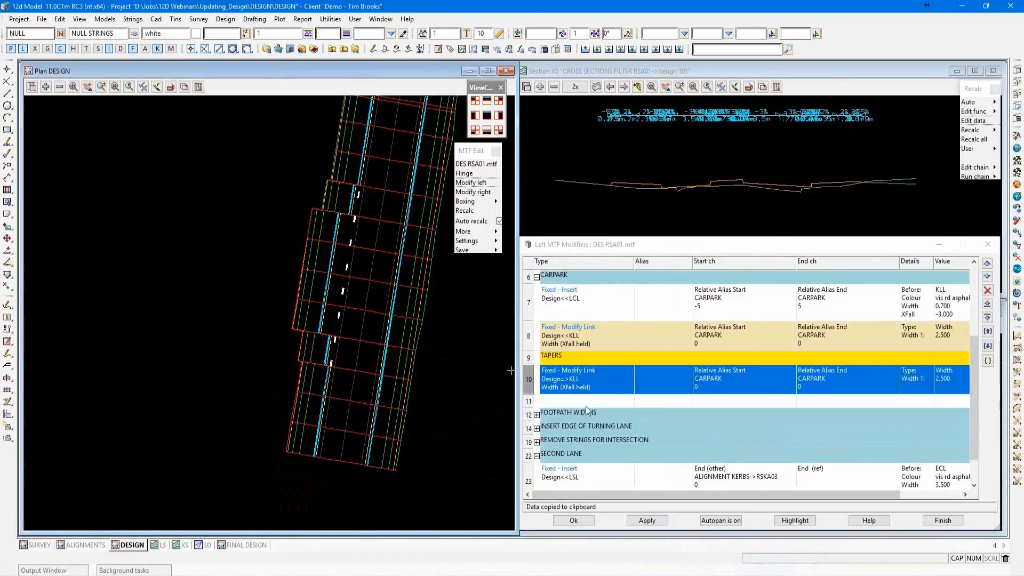
Edit the pasted KLL modifier below TAPERS, setting its type to Width -> Pos and its width to 0.
{"action": "double_click", "coordinate": [594, 380]}
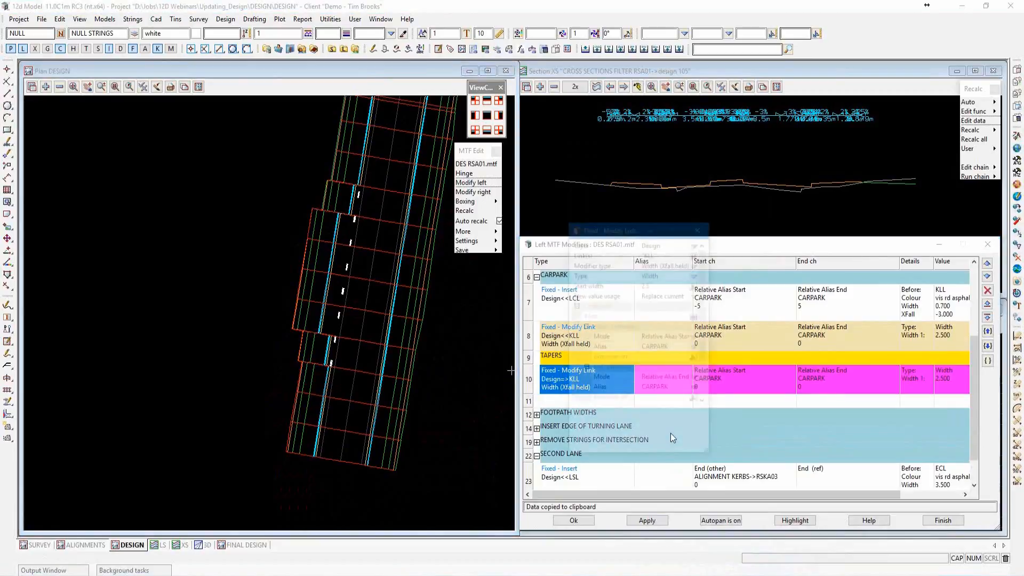
{"action": "left_click_drag", "start_coordinate": [627, 227], "coordinate": [647, 158]}
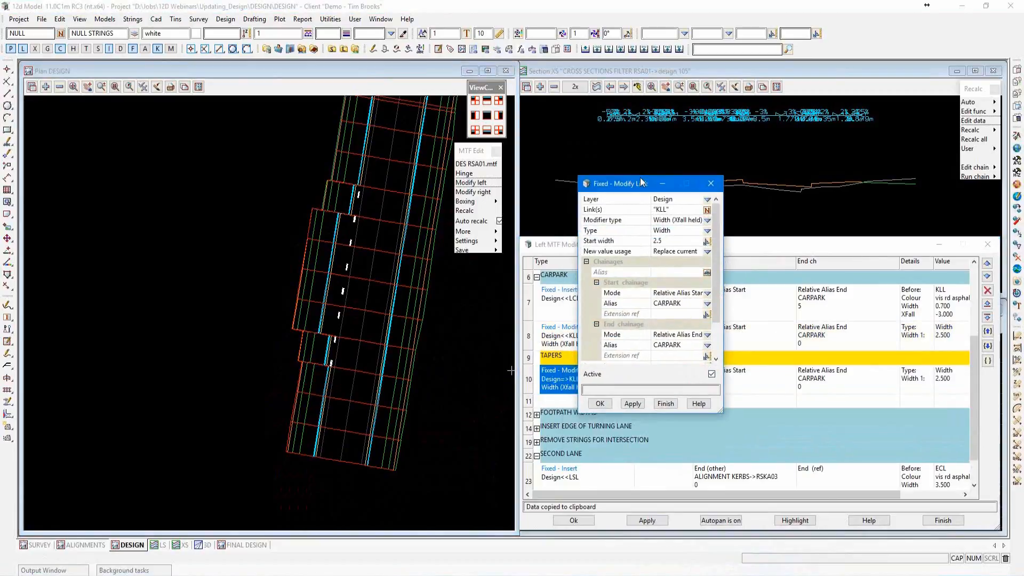
{"action": "left_click_drag", "start_coordinate": [736, 397], "coordinate": [818, 438]}
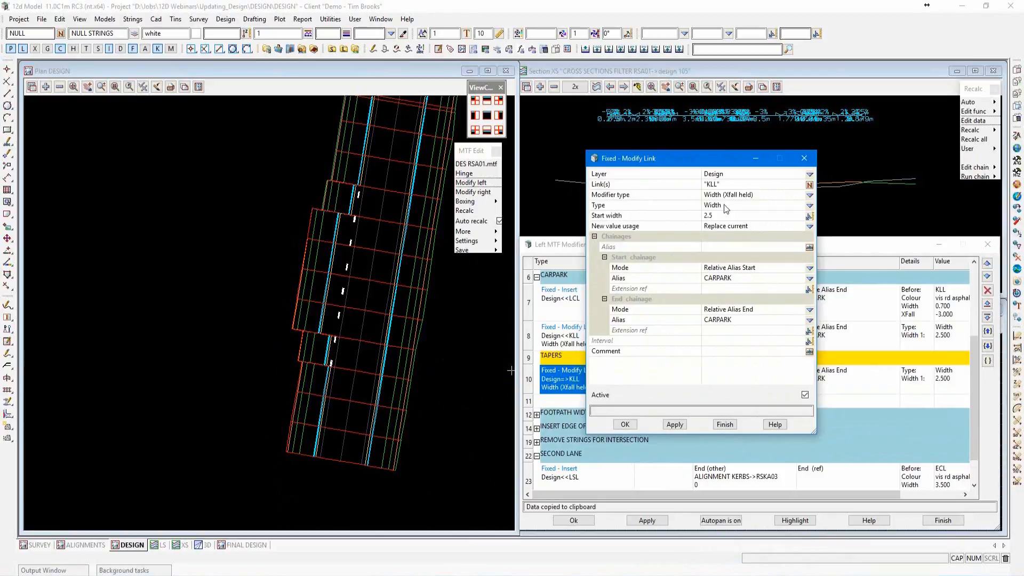
{"action": "left_click", "coordinate": [810, 206]}
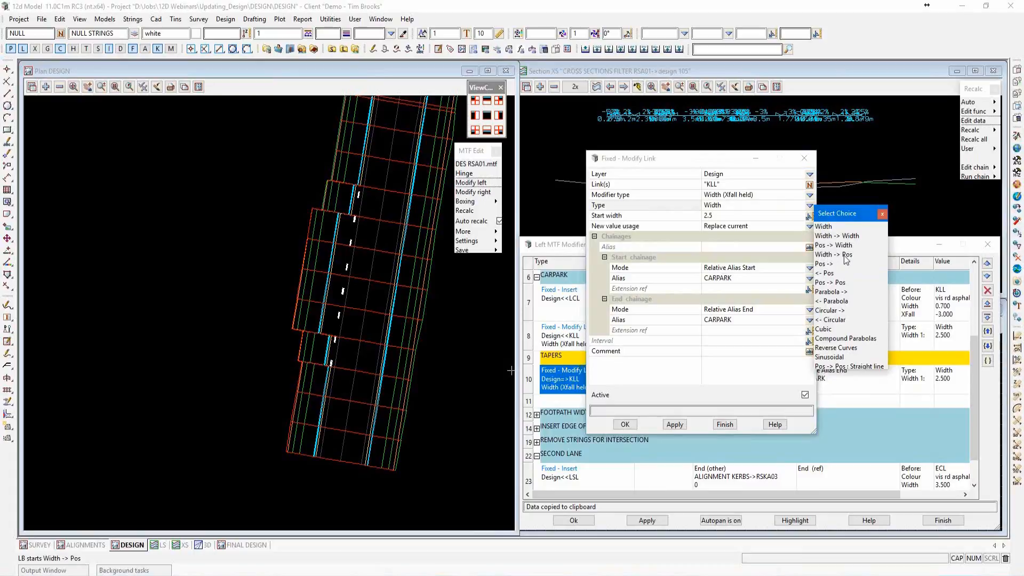
{"action": "left_click", "coordinate": [844, 256]}
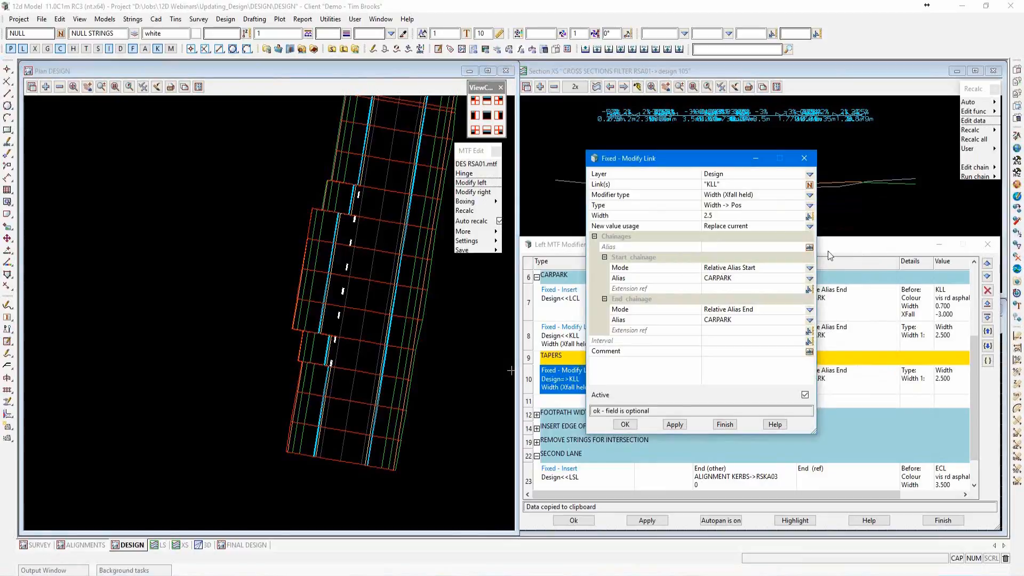
{"action": "left_click", "coordinate": [718, 216]}
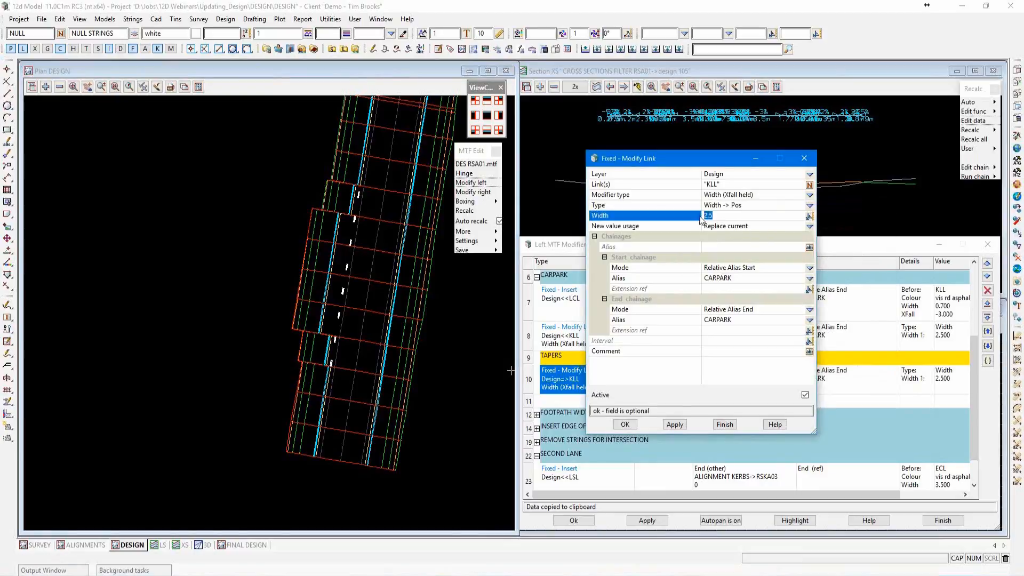
{"action": "type", "text": "0"}
Start the taper at relative self end with extension -5, end it at relative previous start 1 row back, and accept the modifier.
{"action": "left_click", "coordinate": [810, 269]}
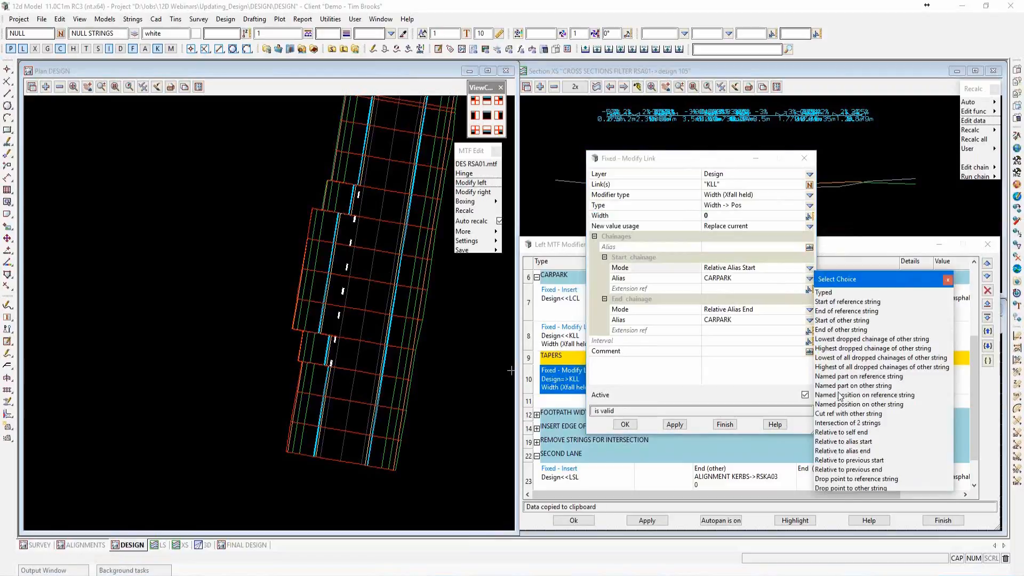
{"action": "left_click", "coordinate": [862, 434]}
{"action": "left_click", "coordinate": [730, 278]}
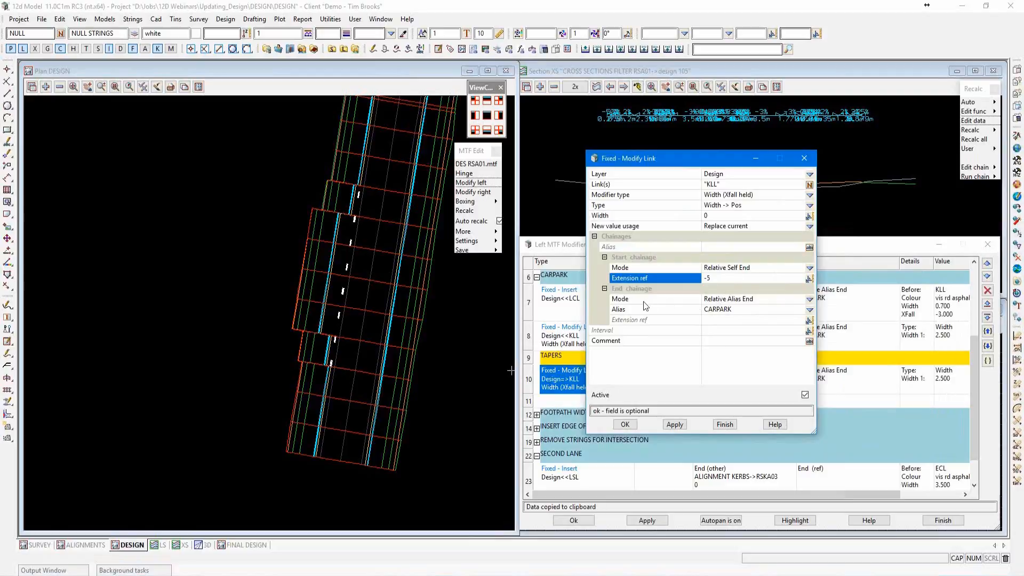
{"action": "left_click", "coordinate": [809, 300]}
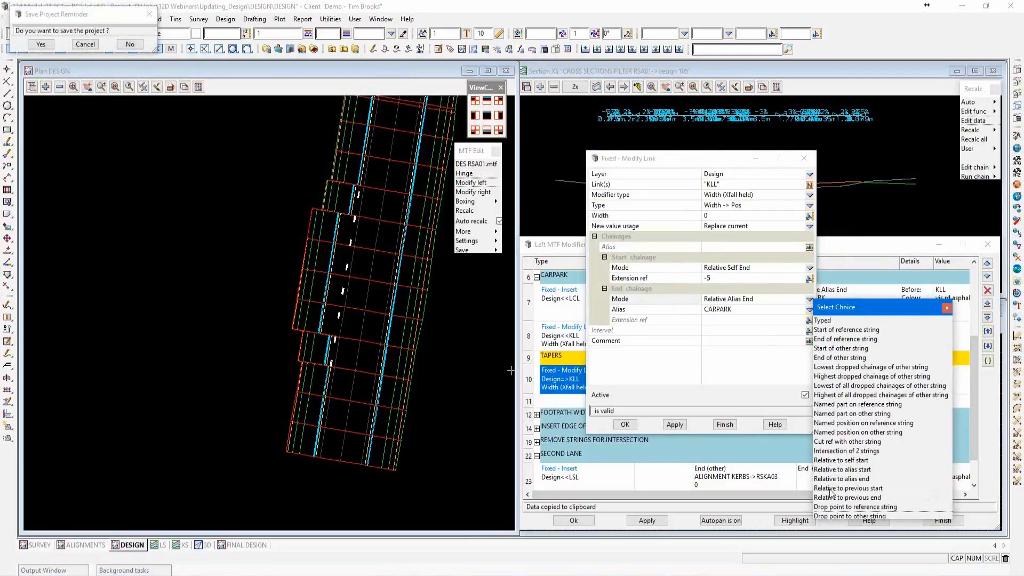
{"action": "left_click", "coordinate": [869, 489]}
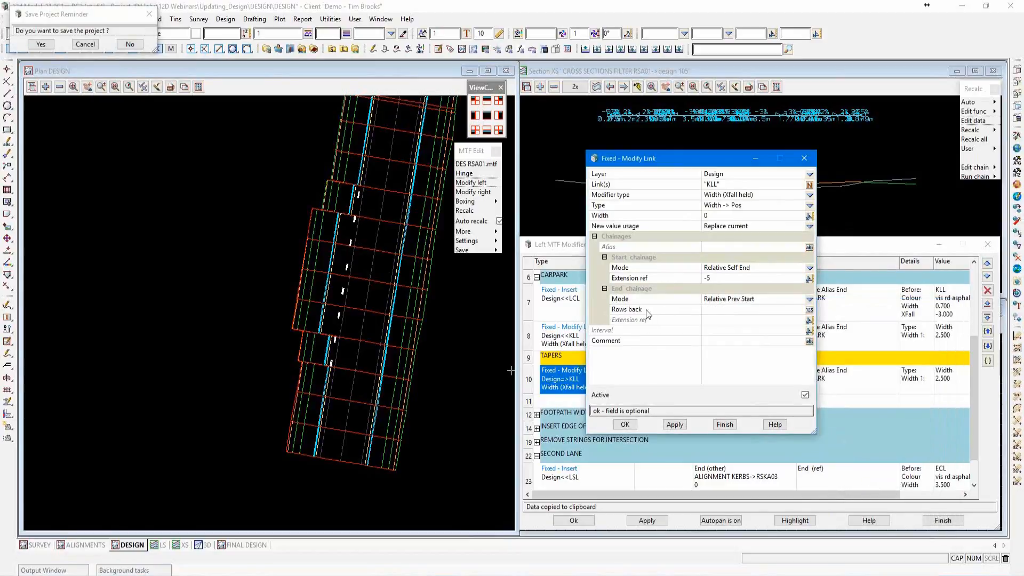
{"action": "left_click", "coordinate": [712, 311]}
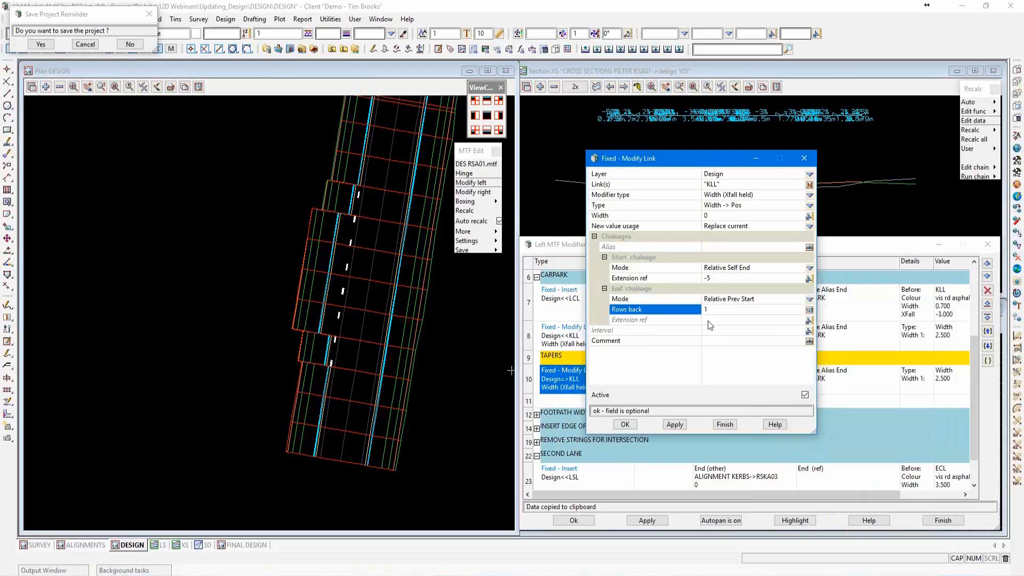
{"action": "left_click", "coordinate": [625, 424]}
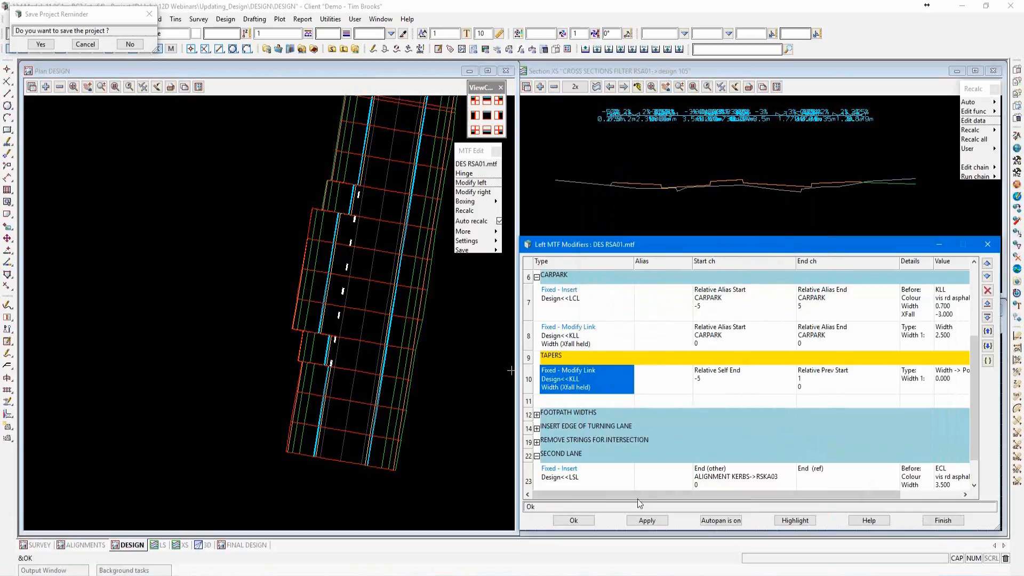
Apply the modifiers with the first KLL taper, dismiss the template report, and check the taper in plan.
{"action": "left_click", "coordinate": [647, 521]}
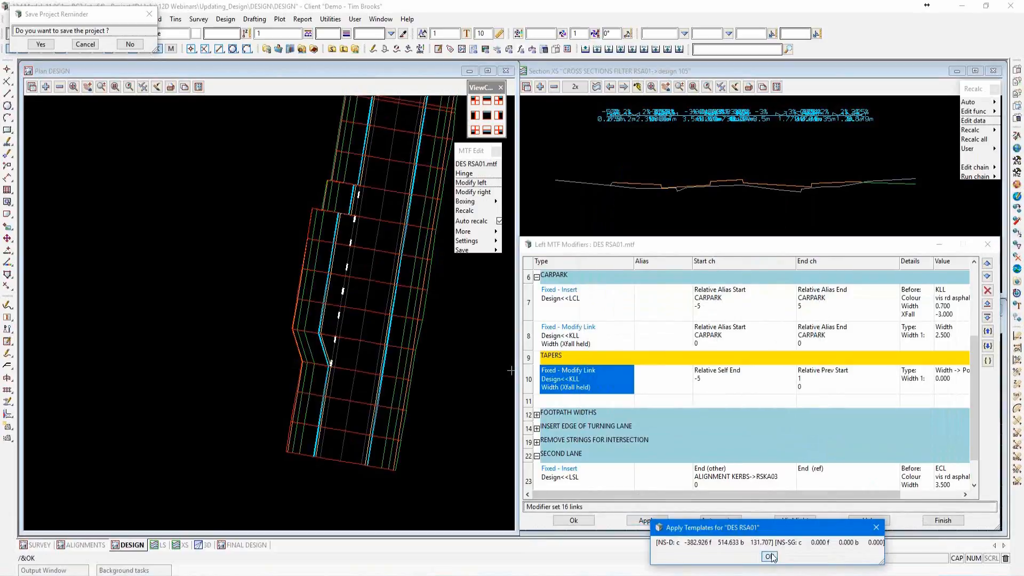
{"action": "left_click", "coordinate": [770, 556]}
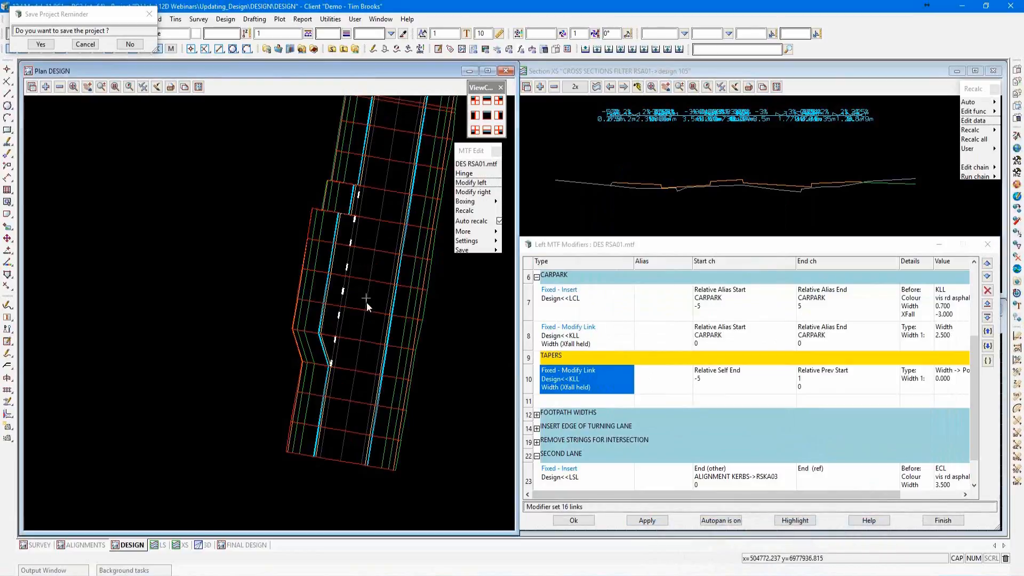
{"action": "scroll", "coordinate": [367, 302], "scroll_direction": "up", "scroll_amount": 1}
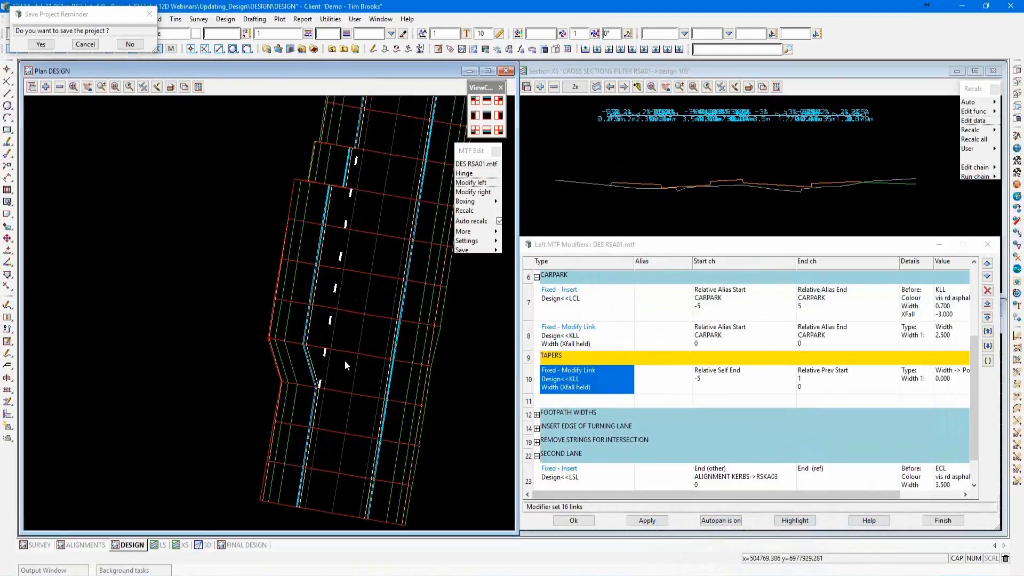
Copy the KLL taper modifier row and paste it into the blank row directly below it.
{"action": "right_click", "coordinate": [529, 379]}
{"action": "left_click", "coordinate": [542, 419]}
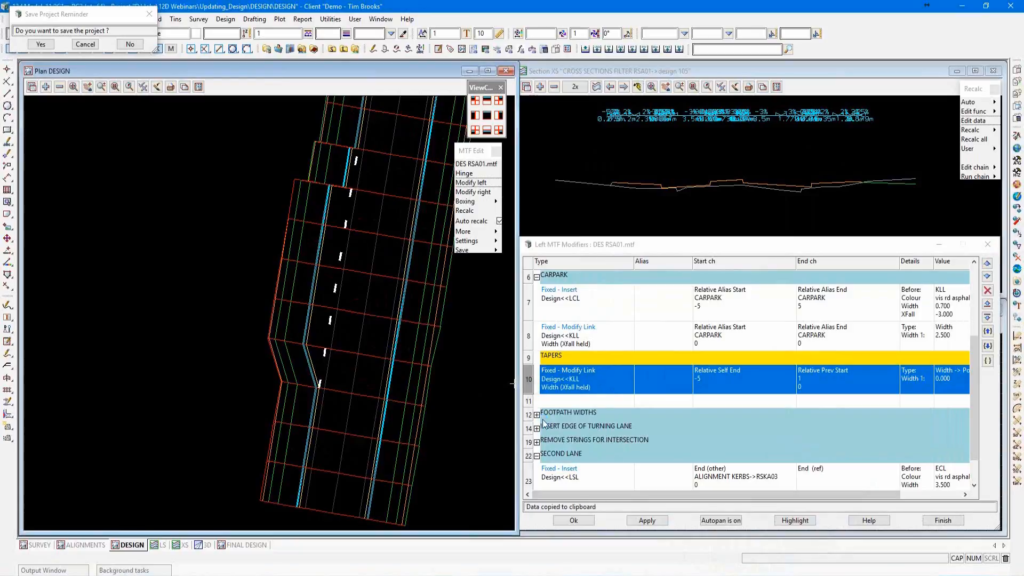
{"action": "right_click", "coordinate": [531, 401]}
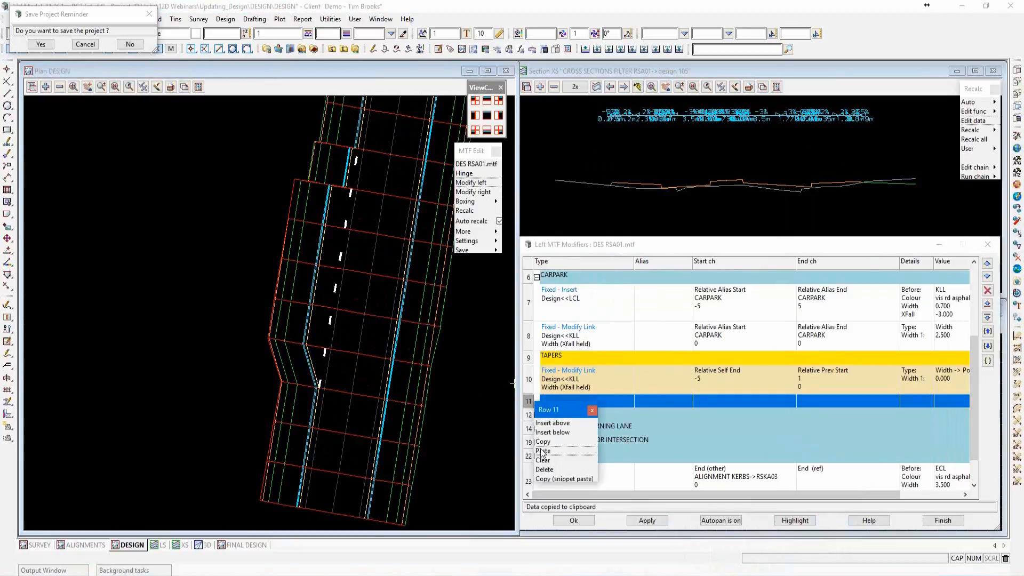
{"action": "left_click", "coordinate": [549, 451]}
Edit the second KLL taper modifier, setting its type to Pos -> Width and its width to 0.
{"action": "left_click", "coordinate": [585, 411]}
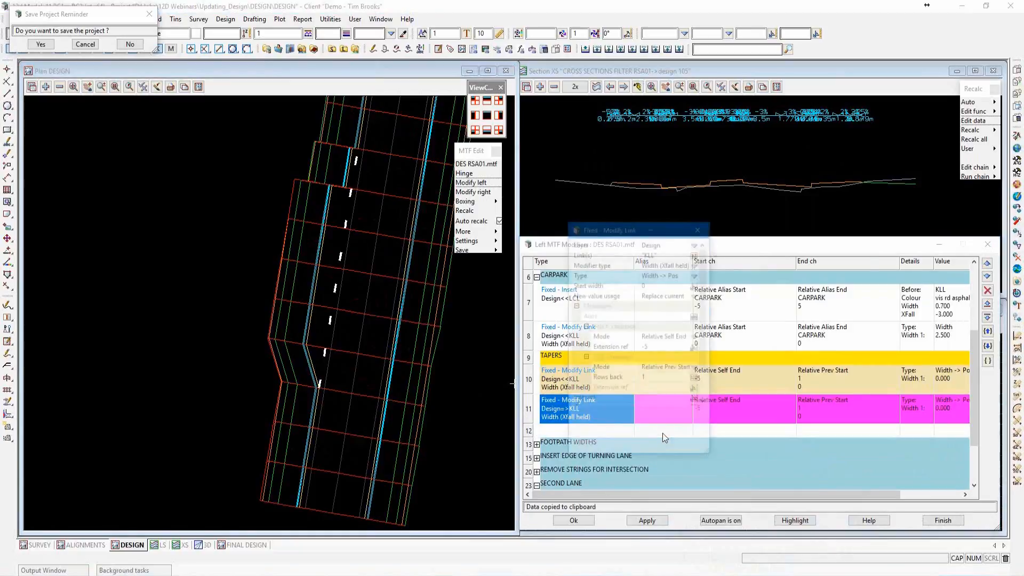
{"action": "left_click_drag", "start_coordinate": [635, 224], "coordinate": [688, 155]}
{"action": "left_click_drag", "start_coordinate": [755, 378], "coordinate": [874, 453]}
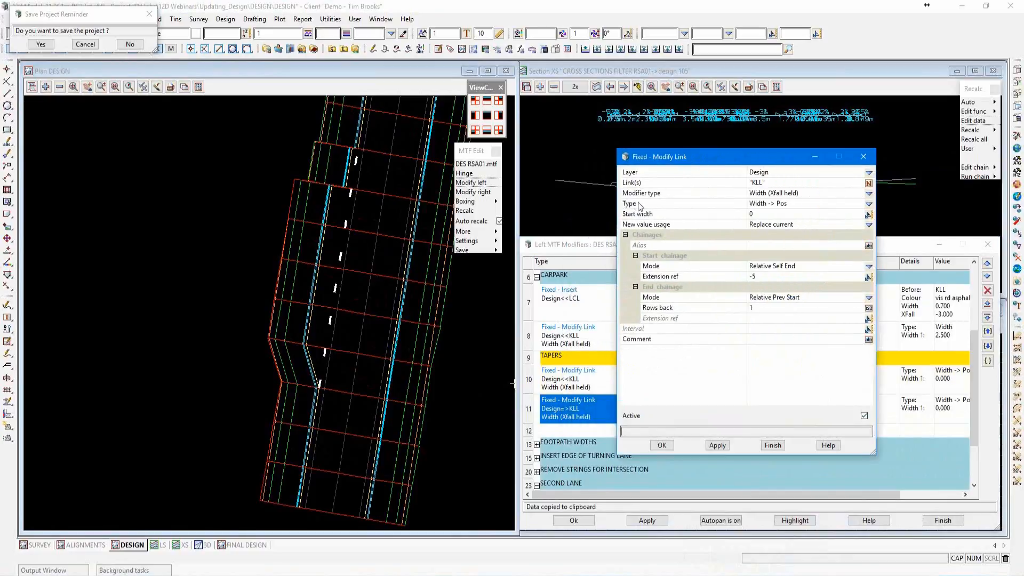
{"action": "left_click", "coordinate": [870, 204]}
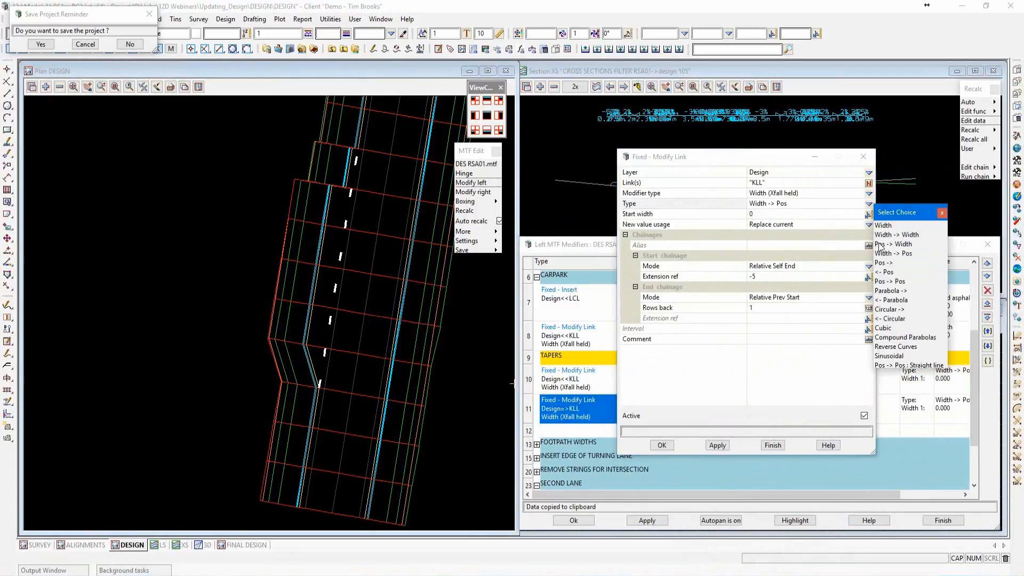
{"action": "left_click", "coordinate": [879, 244]}
{"action": "left_click", "coordinate": [762, 213]}
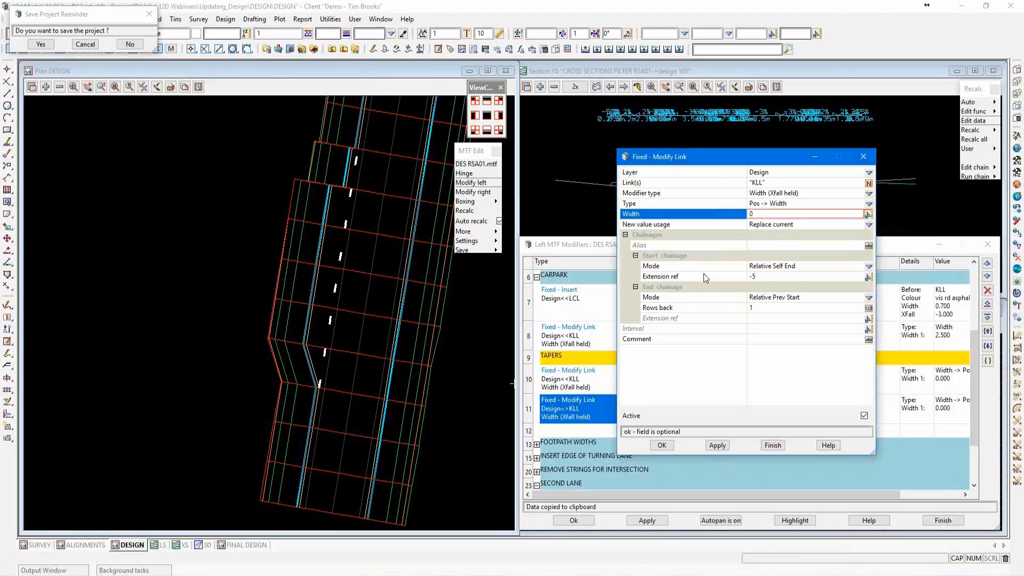
Start the second KLL taper at relative alias end CARPARK, end it at relative self start with extension 5, and accept the modifier.
{"action": "left_click", "coordinate": [869, 266]}
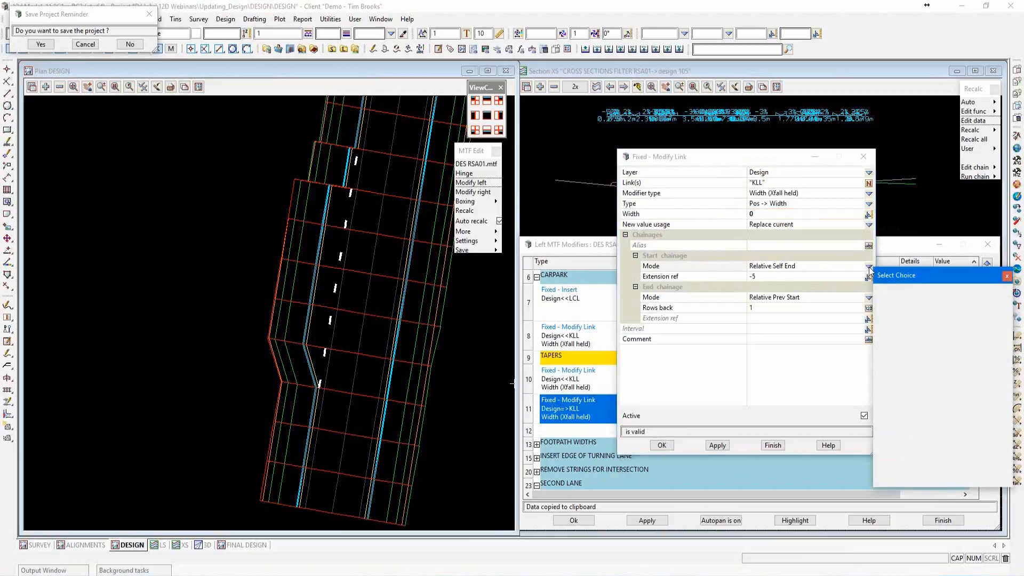
{"action": "left_click", "coordinate": [886, 447]}
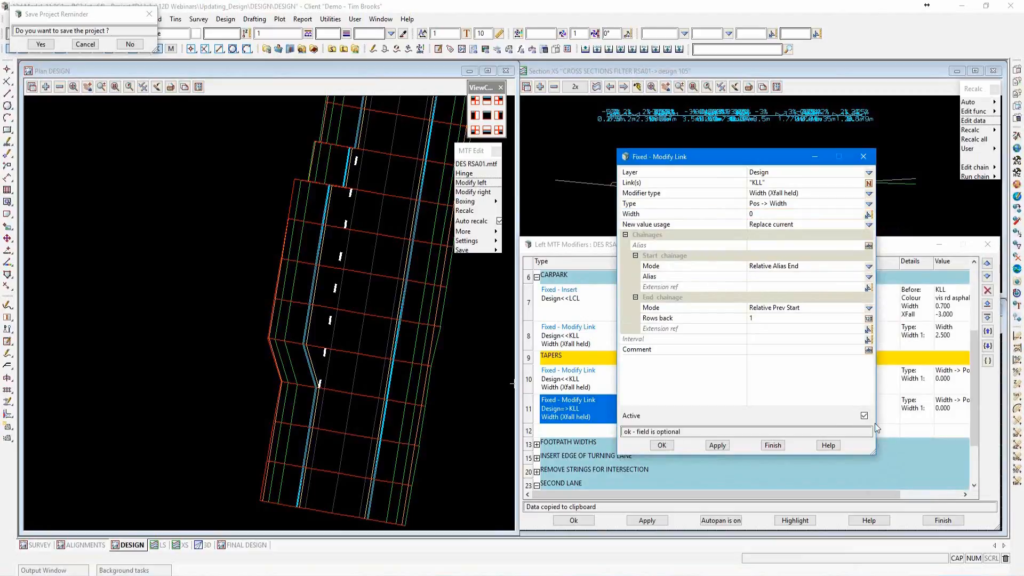
{"action": "left_click", "coordinate": [869, 277]}
{"action": "left_click", "coordinate": [886, 318]}
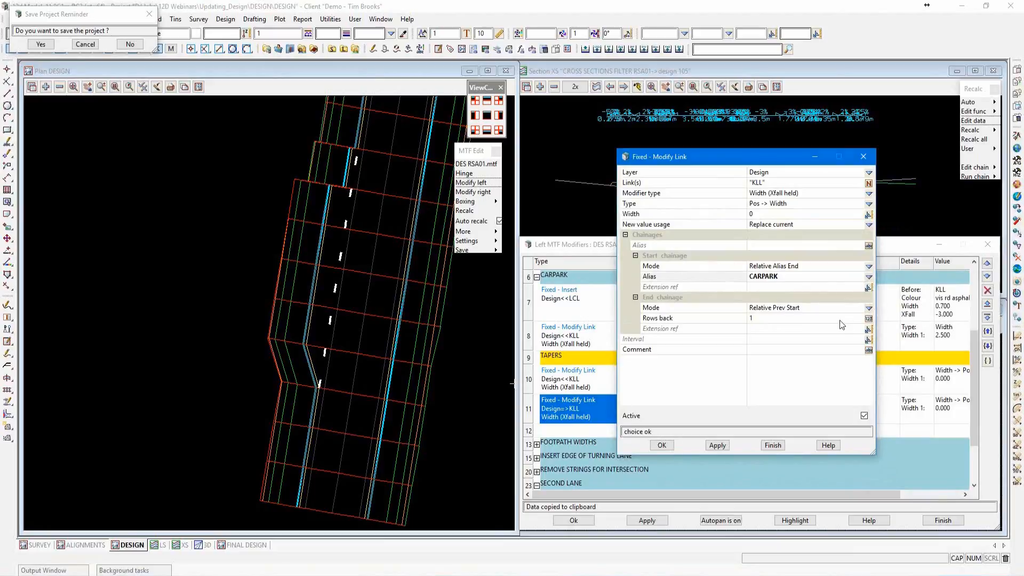
{"action": "left_click", "coordinate": [868, 311]}
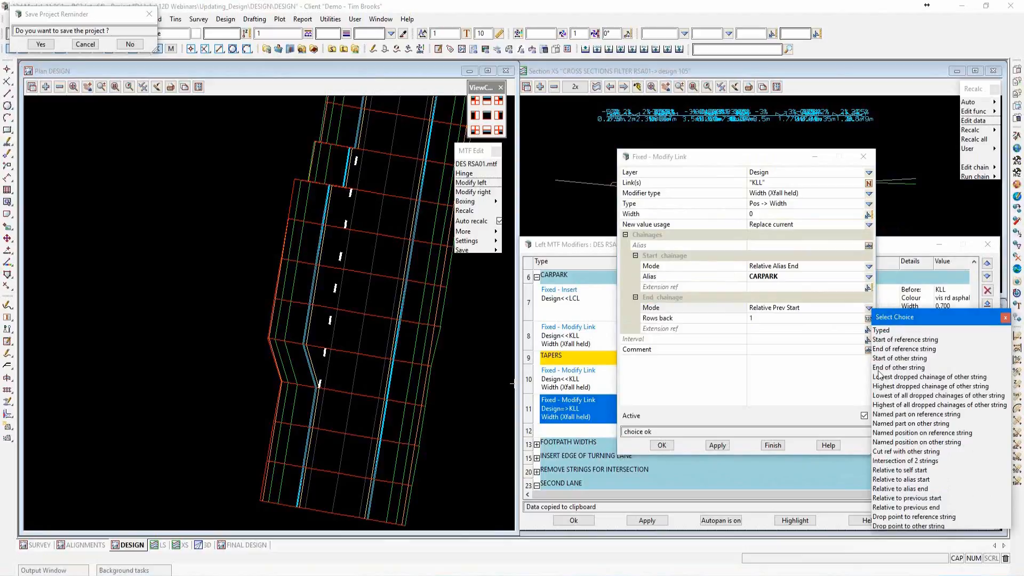
{"action": "left_click", "coordinate": [923, 471]}
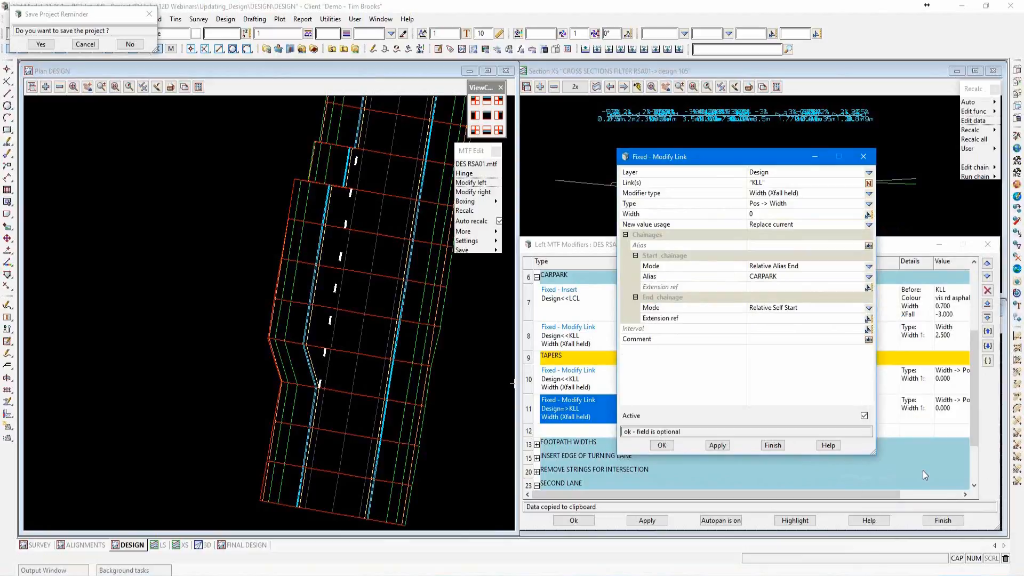
{"action": "left_click", "coordinate": [759, 319]}
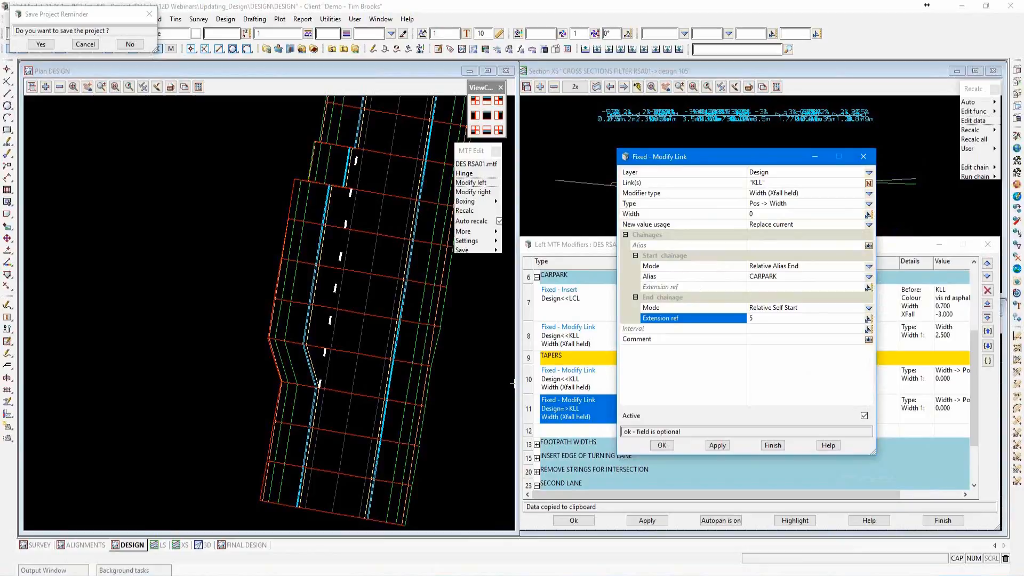
{"action": "left_click", "coordinate": [666, 444]}
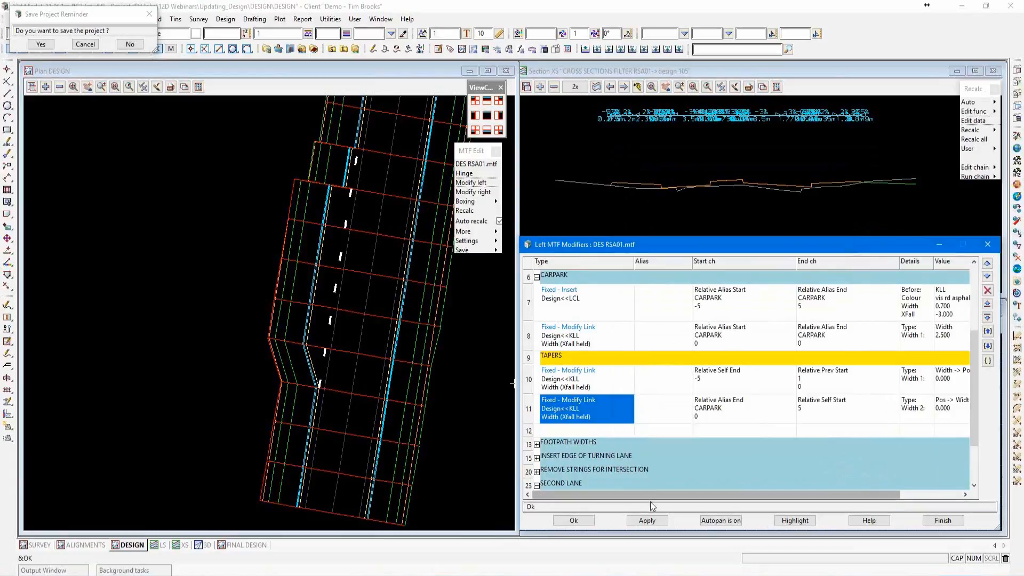
Apply the left modifiers with both KLL tapers, dismiss the template report, and save the project when reminded.
{"action": "left_click", "coordinate": [647, 521]}
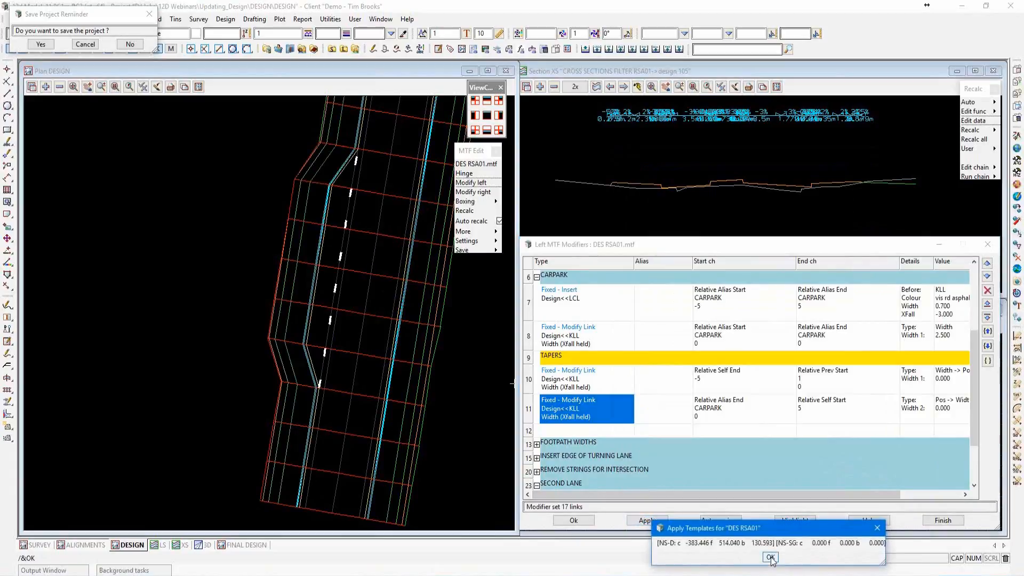
{"action": "scroll", "coordinate": [264, 266], "scroll_direction": "down", "scroll_amount": 1}
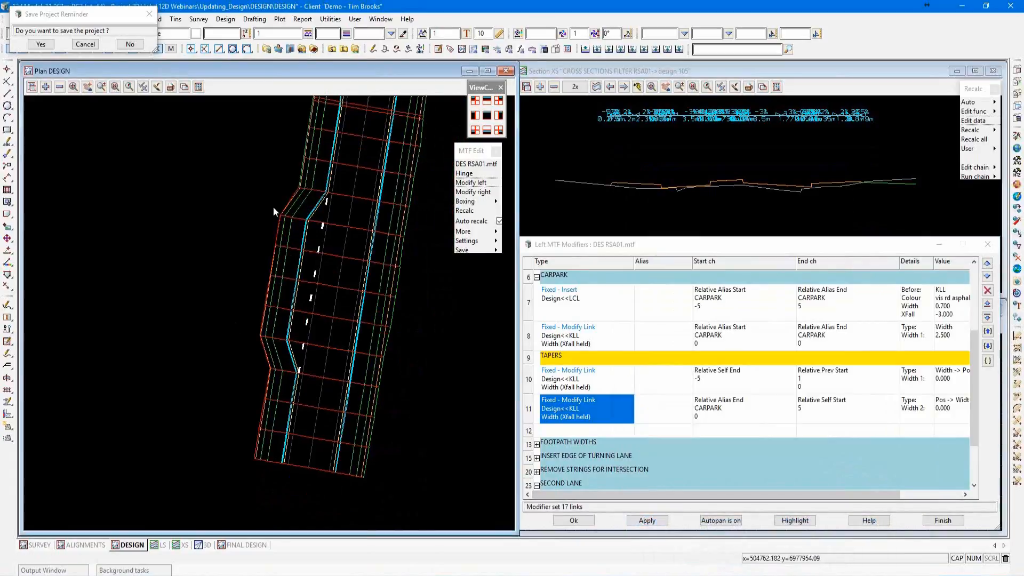
{"action": "scroll", "coordinate": [350, 400], "scroll_direction": "down", "scroll_amount": 2}
{"action": "scroll", "coordinate": [261, 279], "scroll_direction": "up", "scroll_amount": 2}
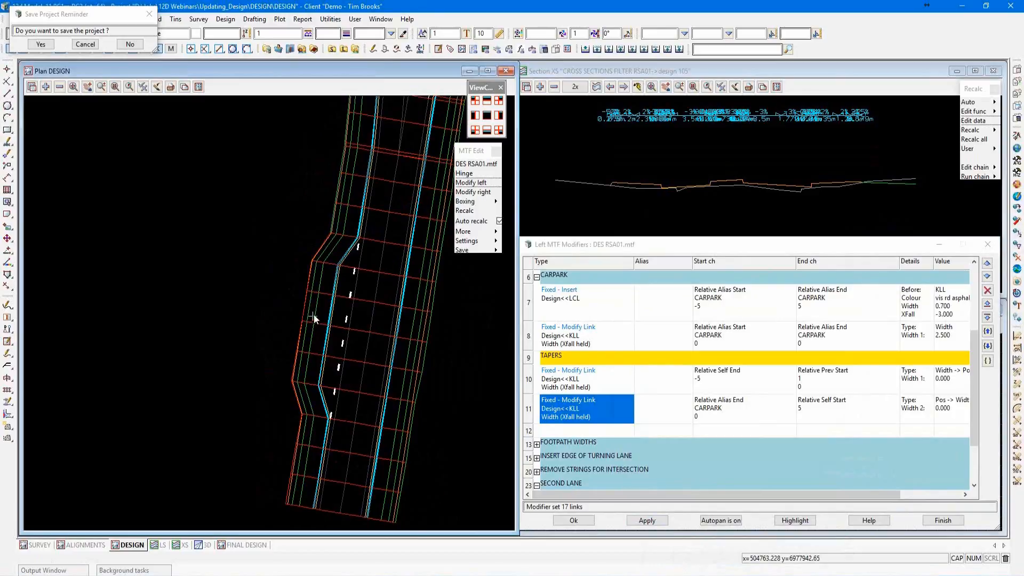
{"action": "left_click", "coordinate": [40, 44]}
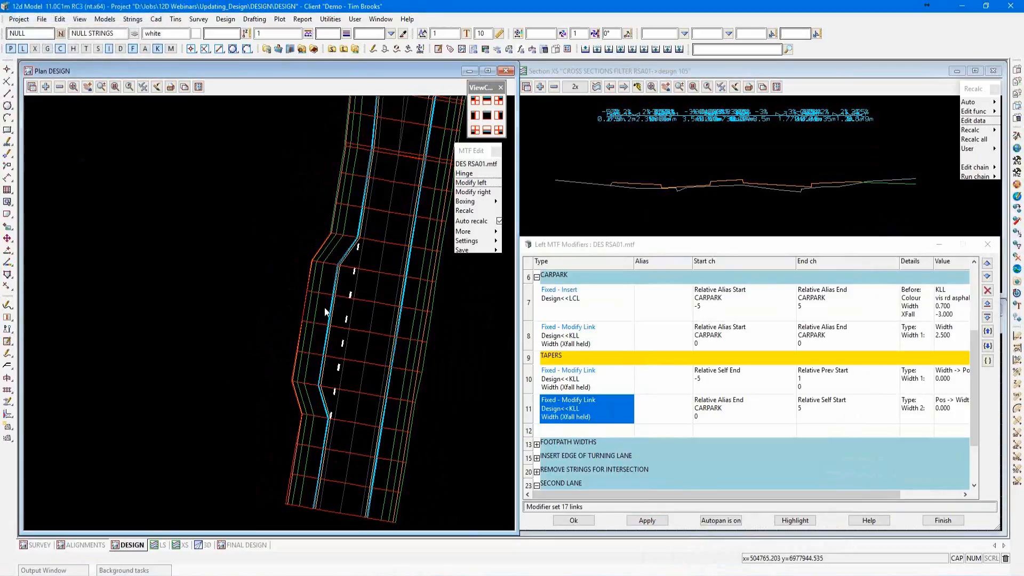
Set the end chainage extension of the CARPARK chainage alias to 40 and apply the modifiers to lengthen the carpark.
{"action": "scroll", "coordinate": [343, 424], "scroll_direction": "down", "scroll_amount": 1}
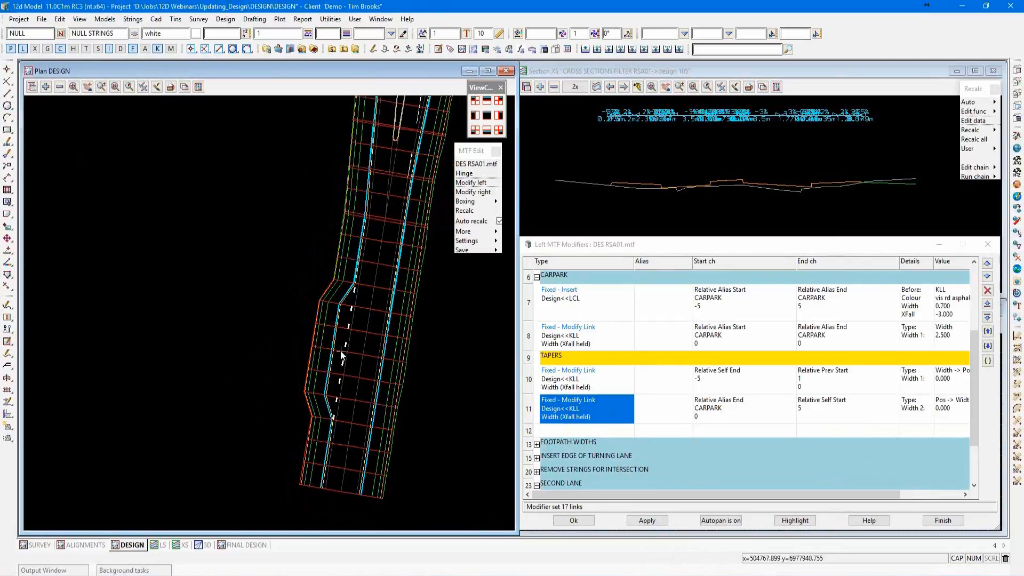
{"action": "scroll", "coordinate": [346, 352], "scroll_direction": "up", "scroll_amount": 1}
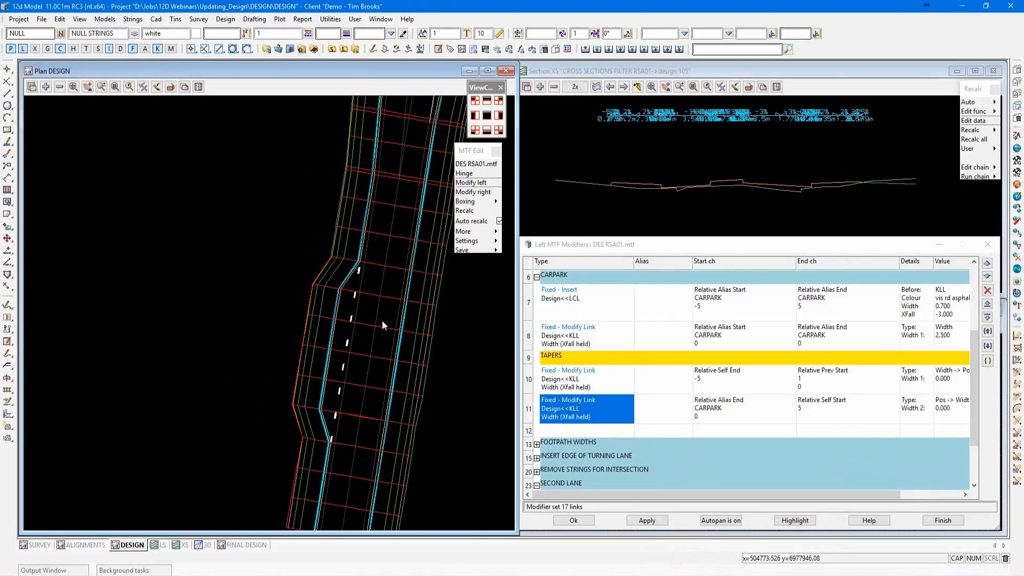
{"action": "scroll", "coordinate": [580, 360], "scroll_direction": "up", "scroll_amount": 2}
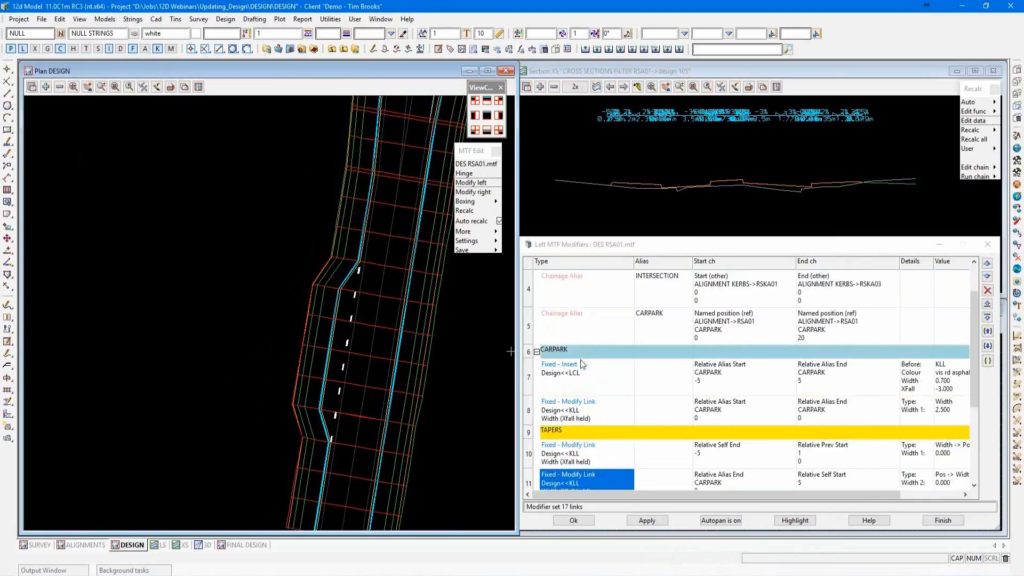
{"action": "double_click", "coordinate": [573, 329]}
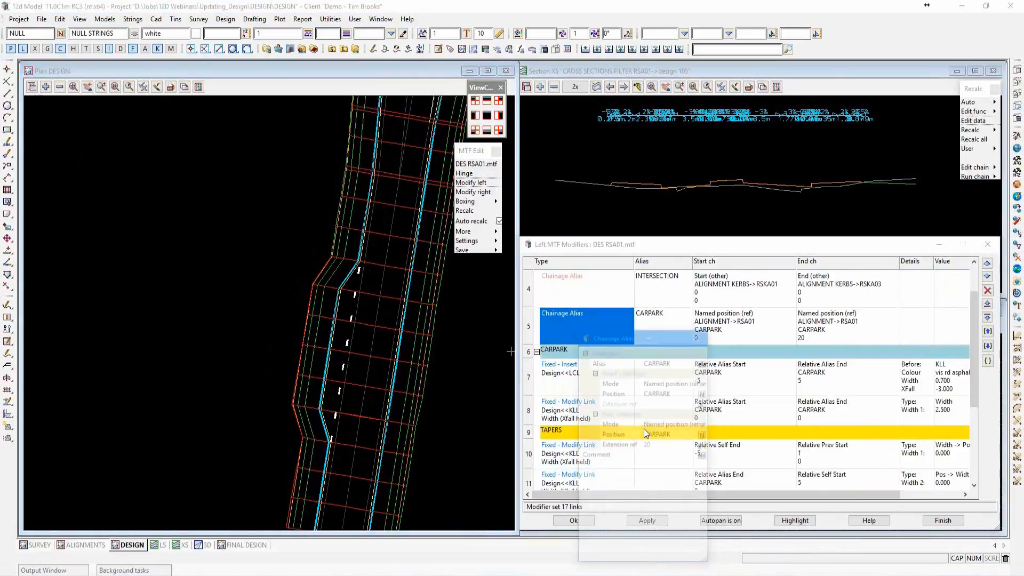
{"action": "left_click", "coordinate": [655, 447]}
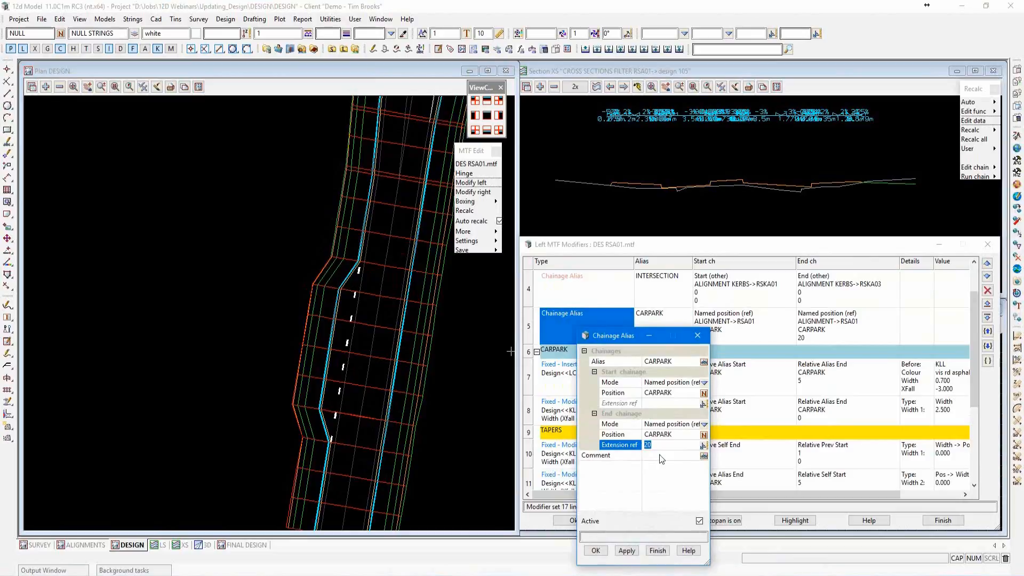
{"action": "type", "text": "40"}
{"action": "left_click", "coordinate": [597, 549]}
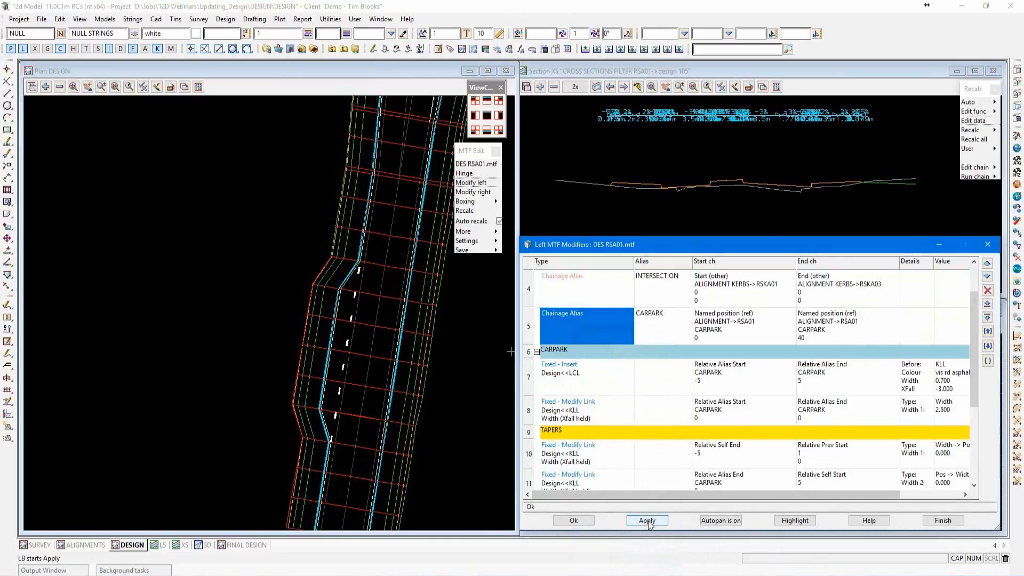
{"action": "left_click", "coordinate": [647, 521]}
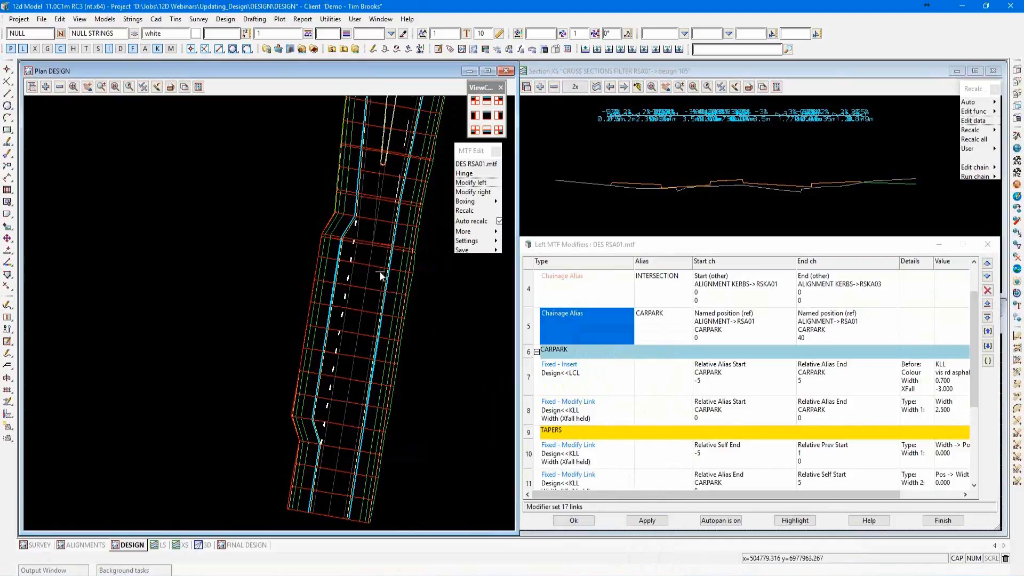
{"action": "scroll", "coordinate": [376, 264], "scroll_direction": "down", "scroll_amount": 1}
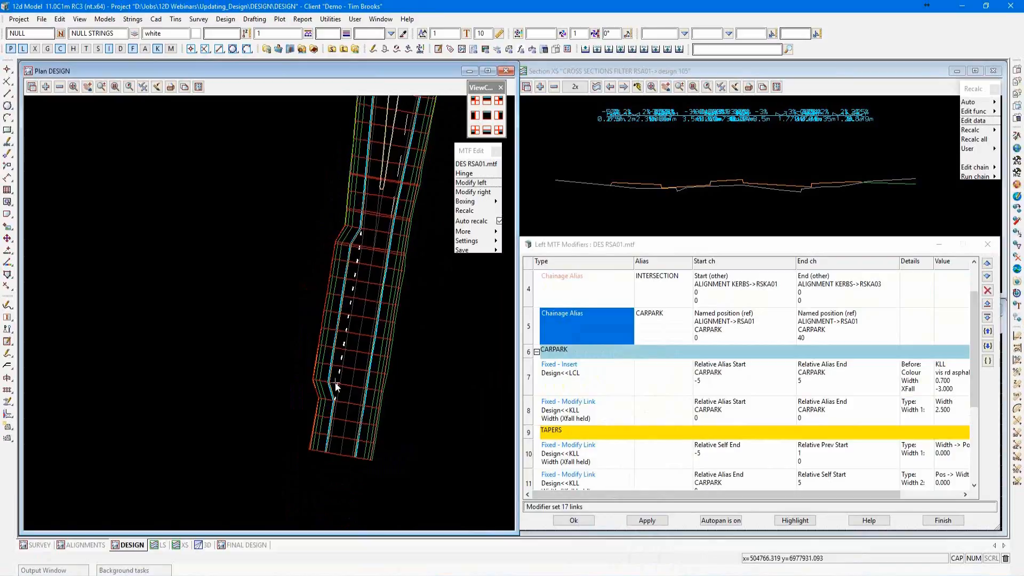
Start editing the RSA01 alignment string in the ALIGNMENTS plan view and open its named positions data.
{"action": "left_click", "coordinate": [94, 544]}
{"action": "key", "text": "F2"}
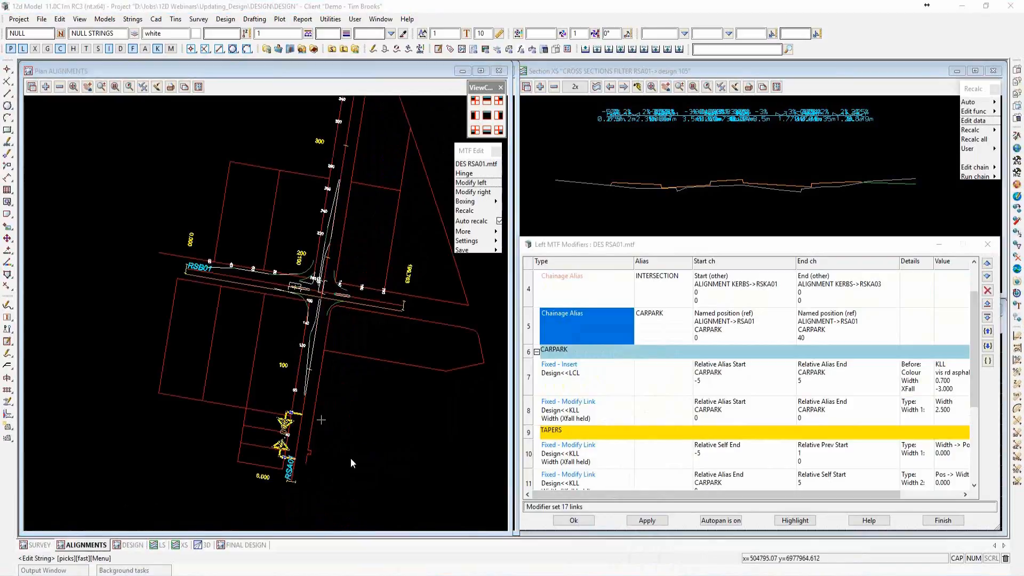
{"action": "left_click", "coordinate": [299, 433]}
{"action": "middle_click", "coordinate": [300, 433]}
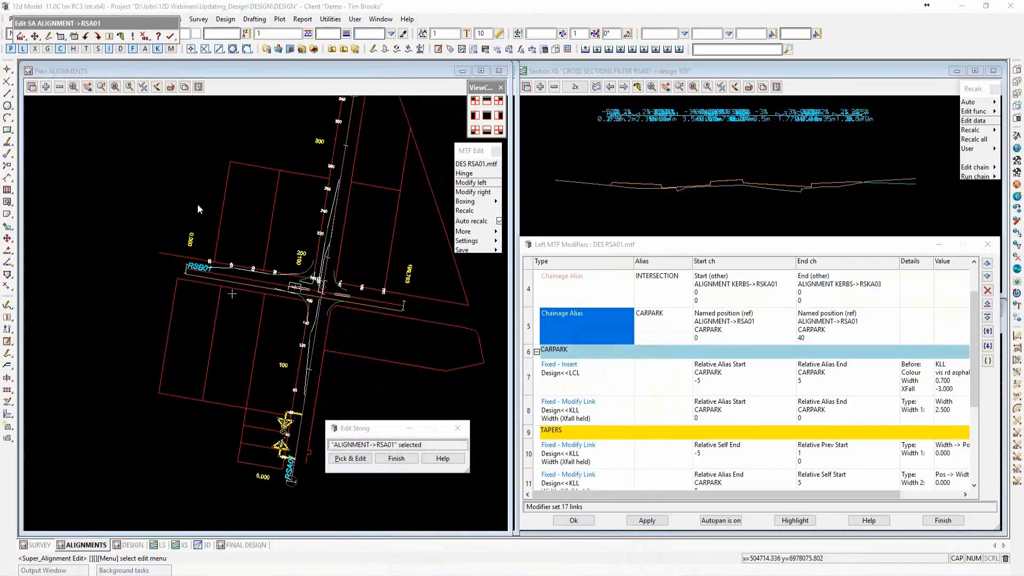
{"action": "left_click_drag", "start_coordinate": [96, 23], "coordinate": [184, 107]}
{"action": "left_click", "coordinate": [150, 119]}
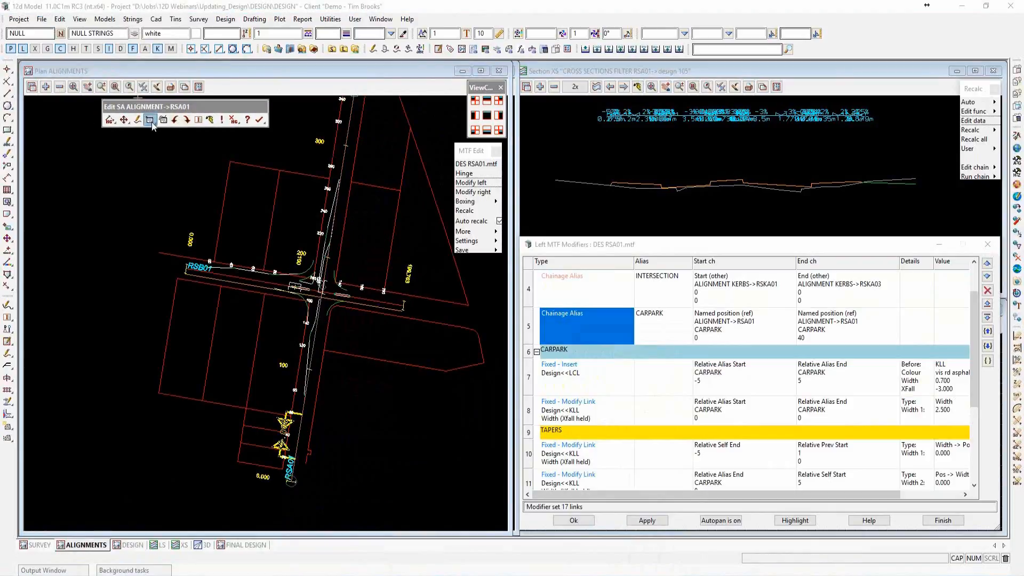
{"action": "left_click", "coordinate": [151, 171]}
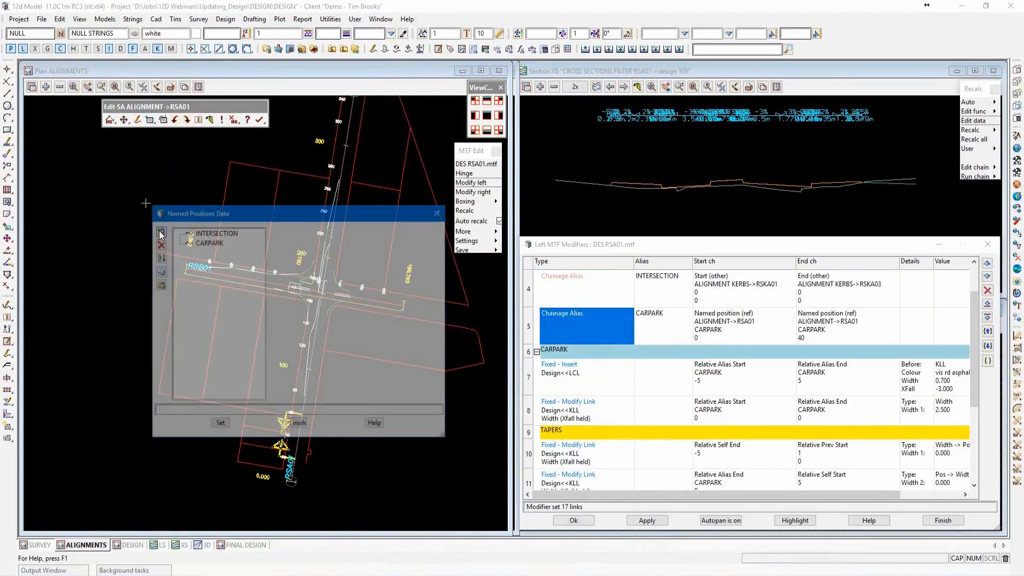
Set the extension of the CARPARK named position to 10 and finish editing the RSA01 alignment.
{"action": "left_click_drag", "start_coordinate": [225, 216], "coordinate": [428, 182]}
{"action": "left_click", "coordinate": [413, 207]}
{"action": "left_click", "coordinate": [527, 352]}
{"action": "type", "text": "20"}
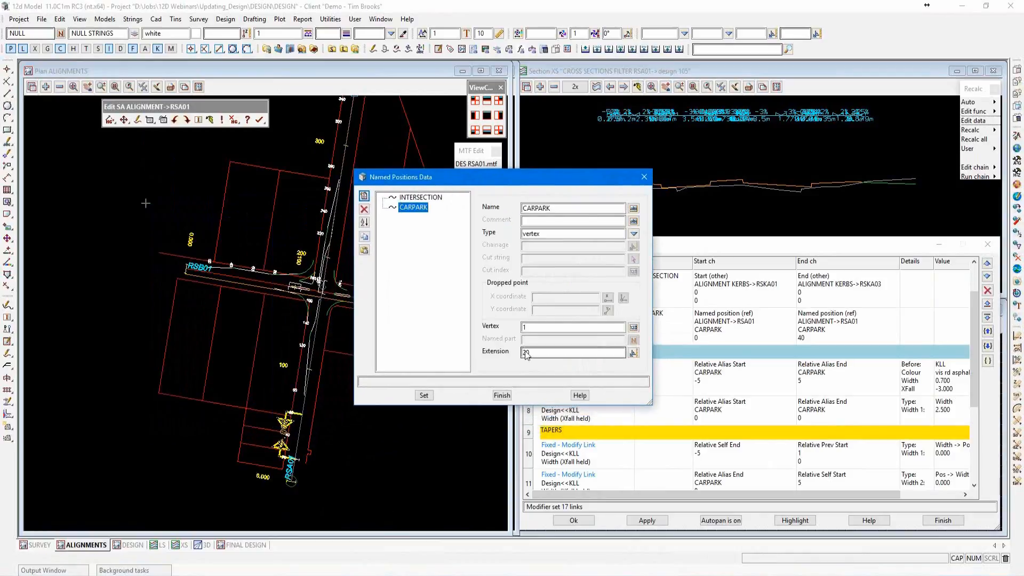
{"action": "left_click_drag", "start_coordinate": [533, 353], "coordinate": [522, 357]}
{"action": "type", "text": "1"}
{"action": "left_click", "coordinate": [424, 396]}
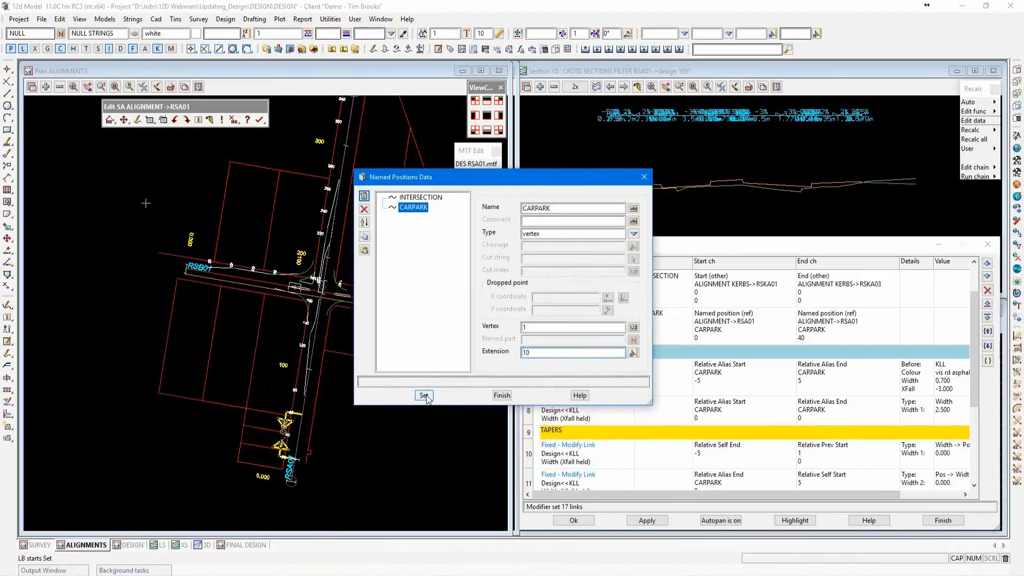
{"action": "left_click", "coordinate": [425, 396]}
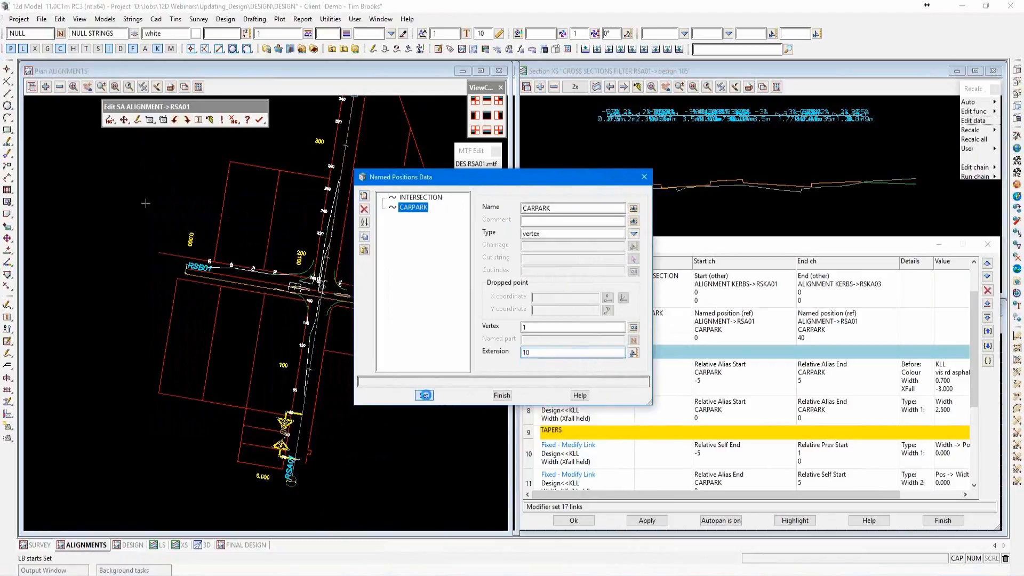
{"action": "left_click", "coordinate": [502, 396]}
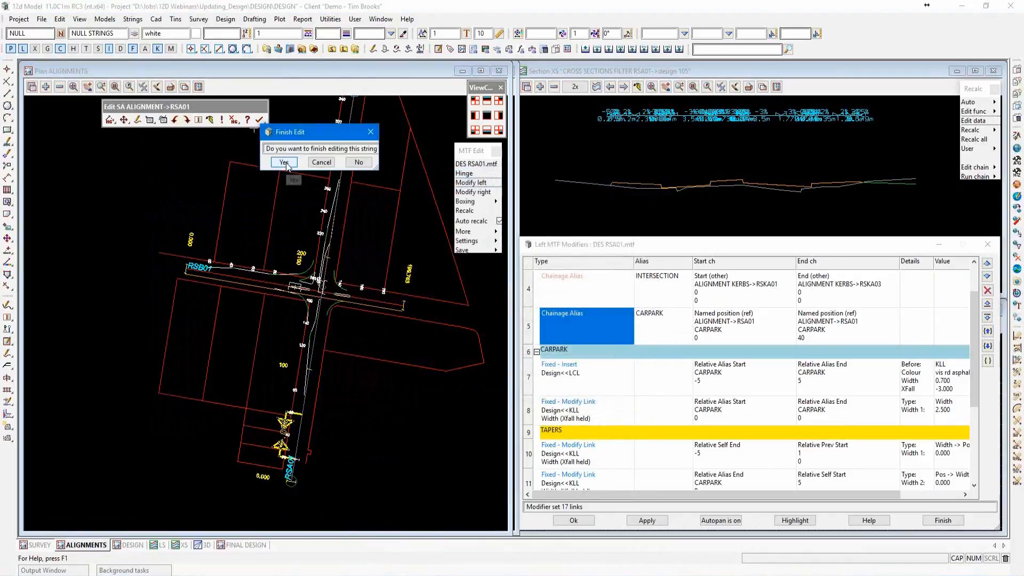
{"action": "left_click", "coordinate": [286, 162]}
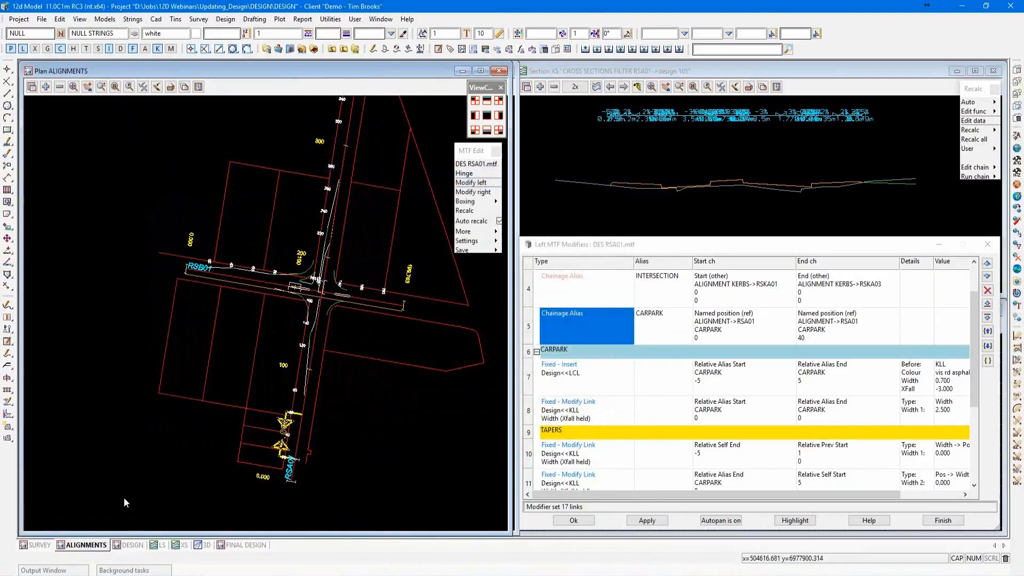
Return to the DESIGN plan view and reapply the left modifiers to update the carpark's position.
{"action": "left_click", "coordinate": [130, 545]}
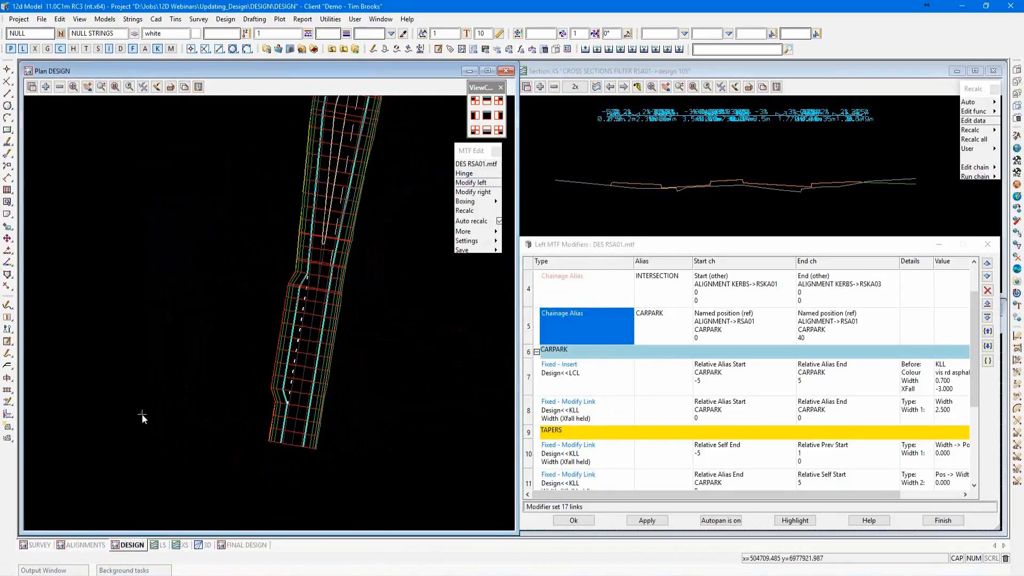
{"action": "scroll", "coordinate": [341, 385], "scroll_direction": "up", "scroll_amount": 2}
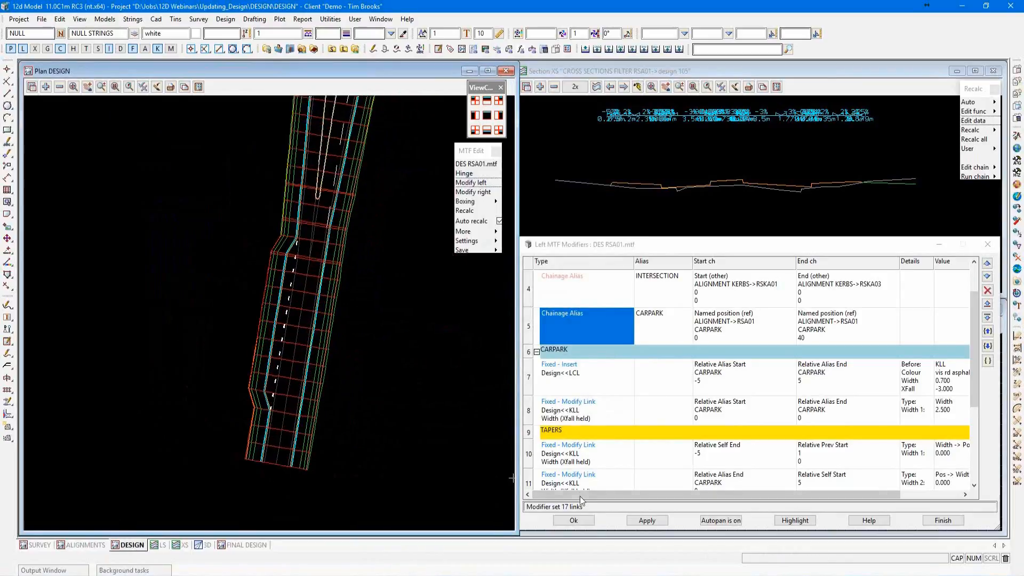
{"action": "left_click", "coordinate": [647, 521]}
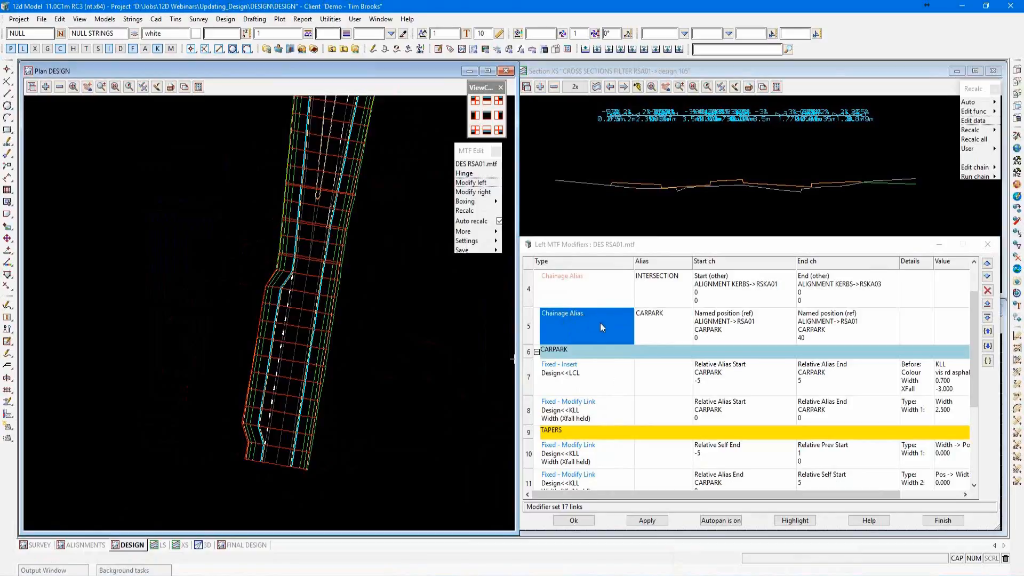
Expand the FOOTPATH WIDTHS group in the left modifiers and open its Fixed - Modify Absolute modifier for link FPL.
{"action": "scroll", "coordinate": [600, 322], "scroll_direction": "down", "scroll_amount": 2}
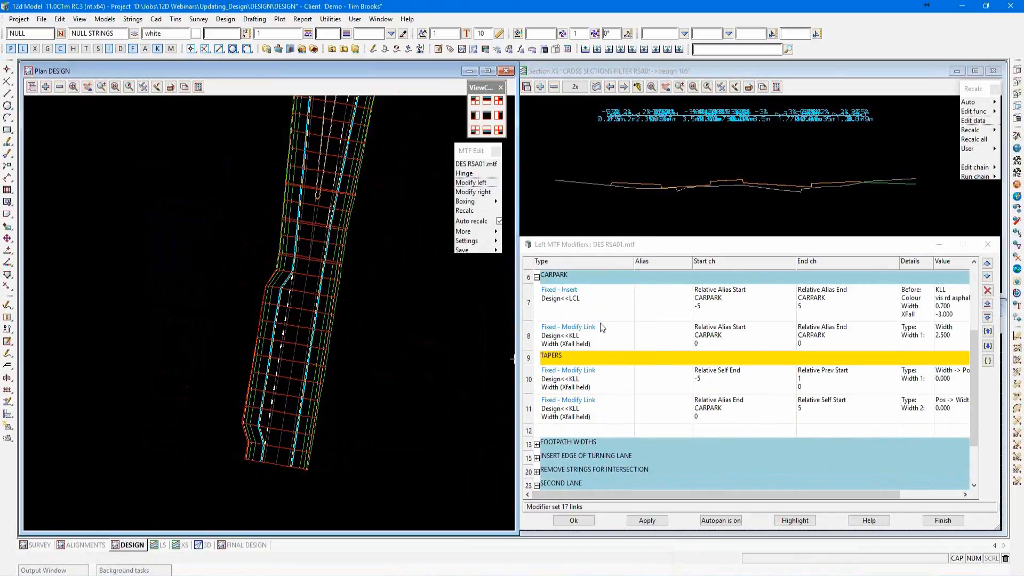
{"action": "scroll", "coordinate": [600, 322], "scroll_direction": "down", "scroll_amount": 1}
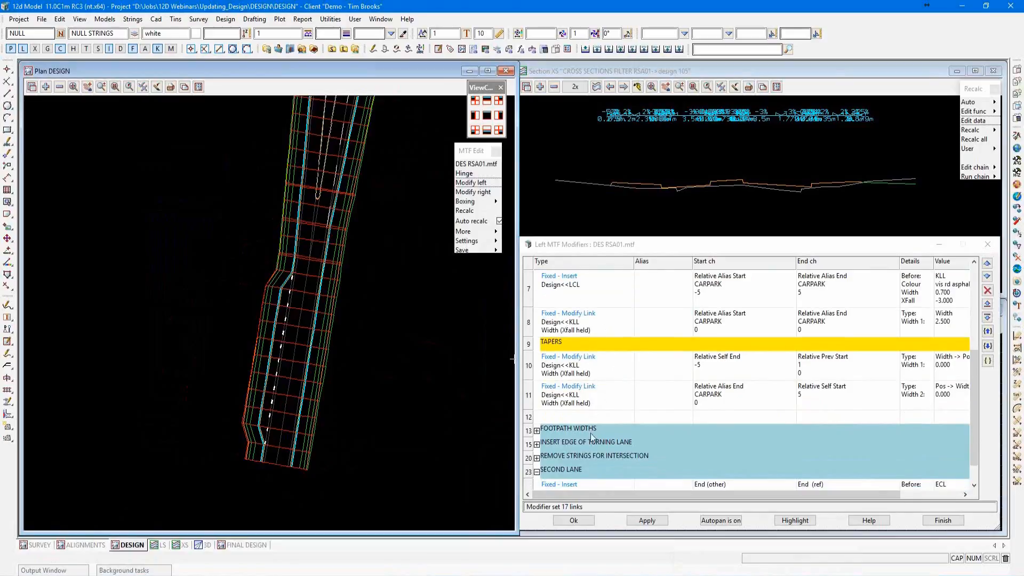
{"action": "scroll", "coordinate": [598, 396], "scroll_direction": "down", "scroll_amount": 1}
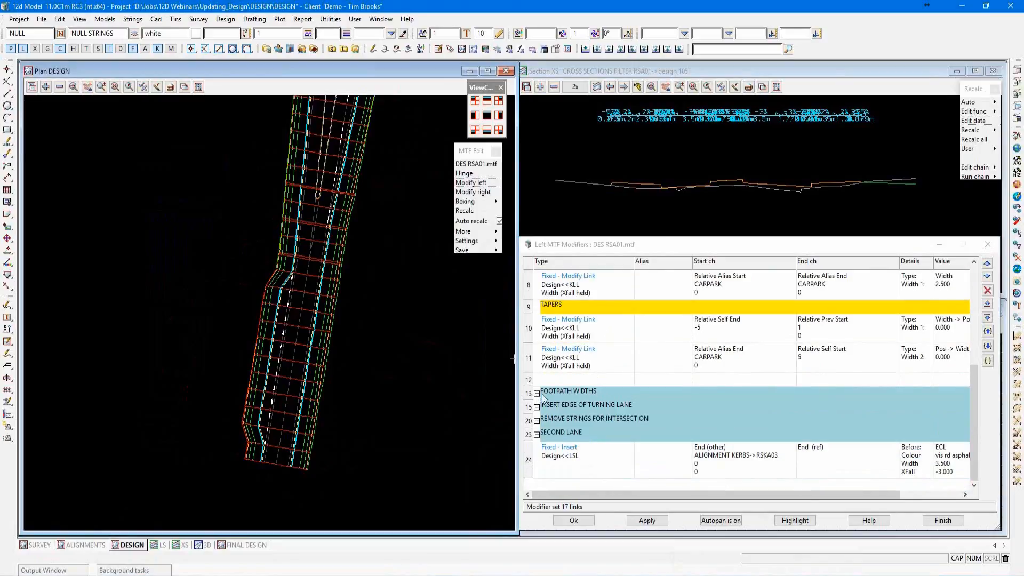
{"action": "left_click", "coordinate": [537, 394]}
{"action": "left_click", "coordinate": [584, 423]}
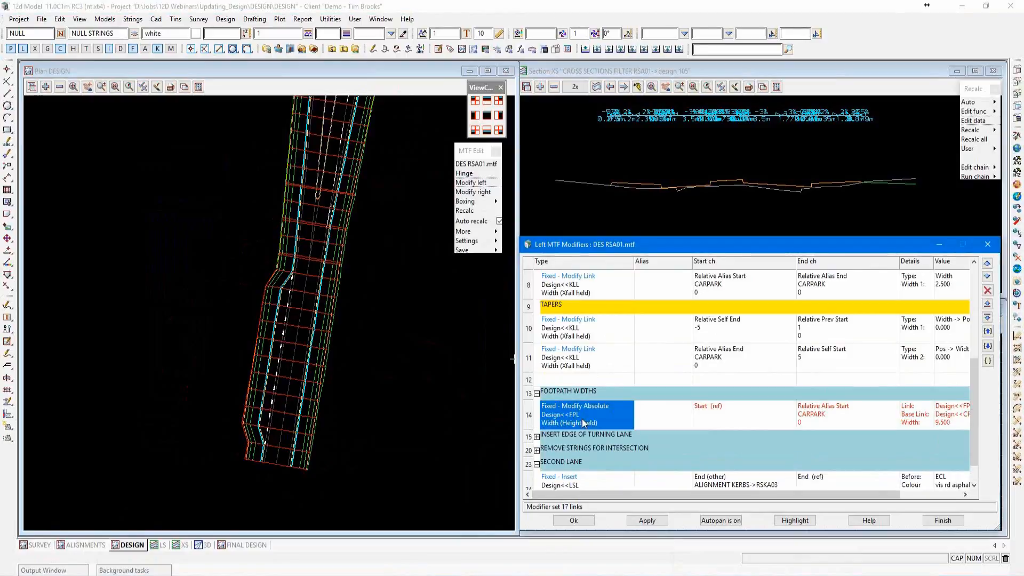
{"action": "double_click", "coordinate": [584, 423]}
{"action": "left_click_drag", "start_coordinate": [621, 338], "coordinate": [648, 152]}
{"action": "left_click_drag", "start_coordinate": [744, 382], "coordinate": [800, 441]}
Make the FPL footpath width modifier active, accept it and apply the left modifiers to the design.
{"action": "scroll", "coordinate": [248, 478], "scroll_direction": "up", "scroll_amount": 2}
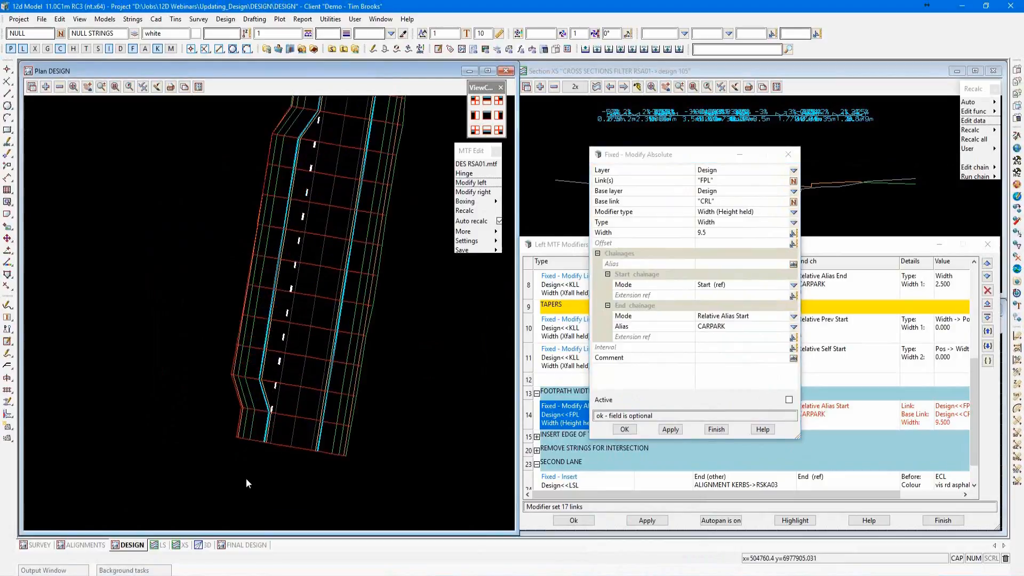
{"action": "scroll", "coordinate": [246, 479], "scroll_direction": "up", "scroll_amount": 2}
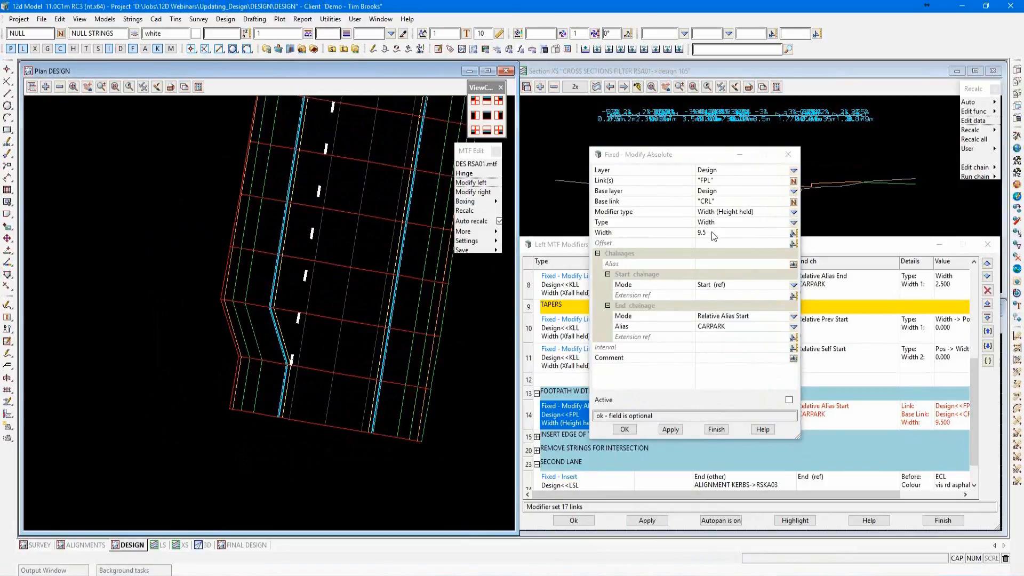
{"action": "left_click", "coordinate": [685, 232]}
{"action": "left_click", "coordinate": [712, 202]}
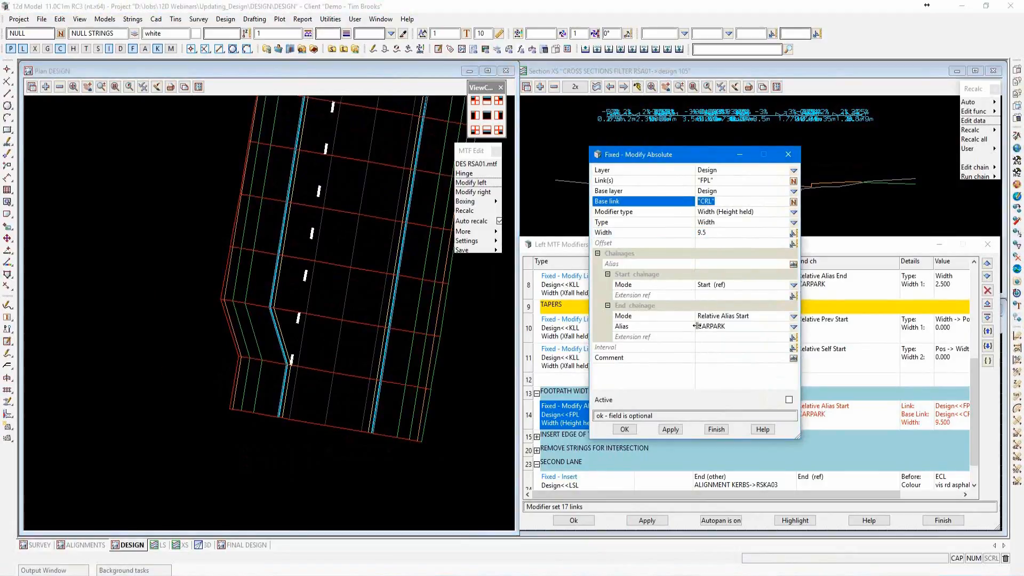
{"action": "left_click", "coordinate": [788, 400]}
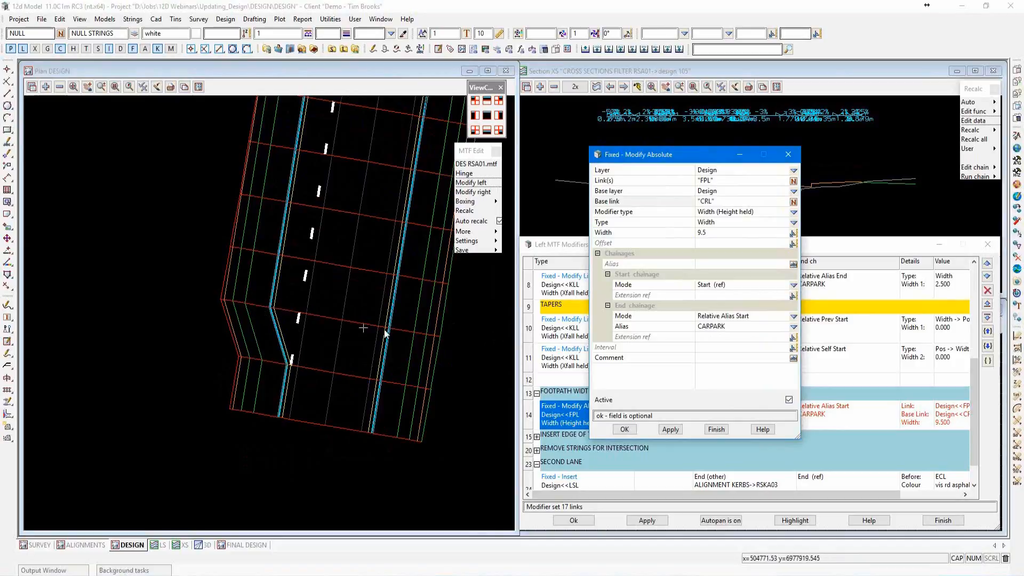
{"action": "left_click", "coordinate": [623, 430]}
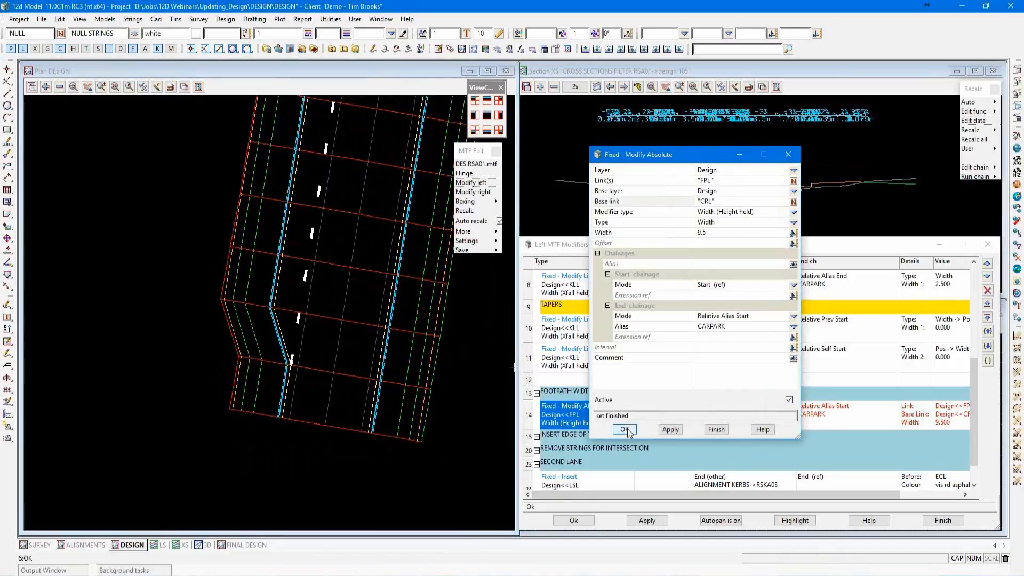
{"action": "left_click", "coordinate": [647, 521]}
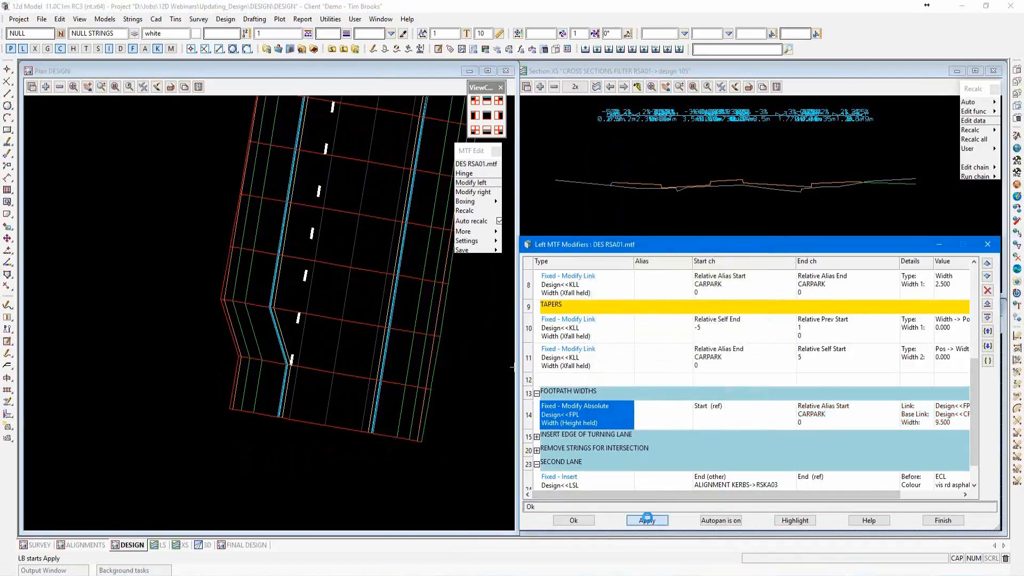
{"action": "left_click", "coordinate": [770, 555]}
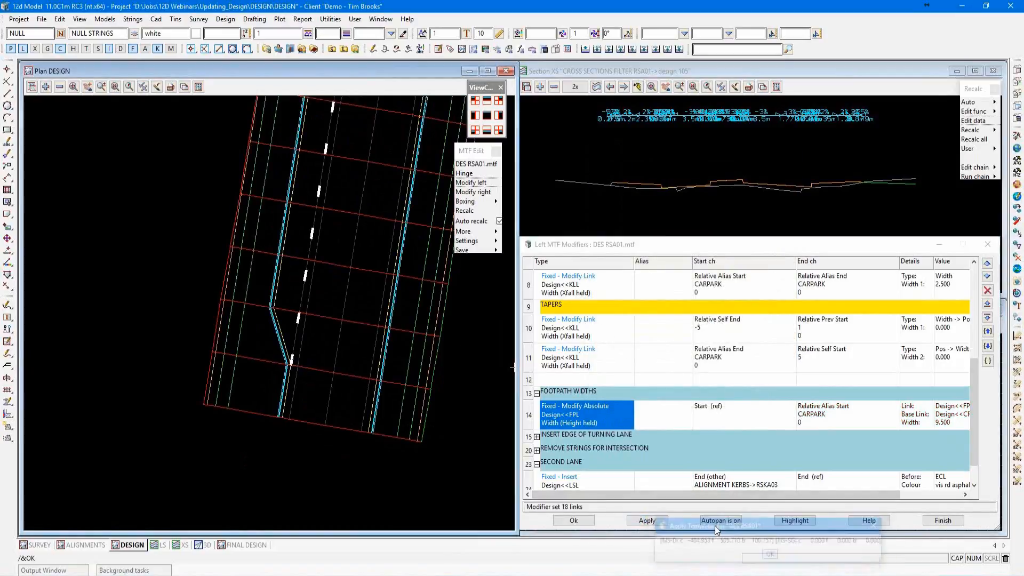
Check the straightened footpath edge beside the carpark, accept the left modifiers and close the DES RSA01 MTF edit.
{"action": "scroll", "coordinate": [210, 347], "scroll_direction": "up", "scroll_amount": 2}
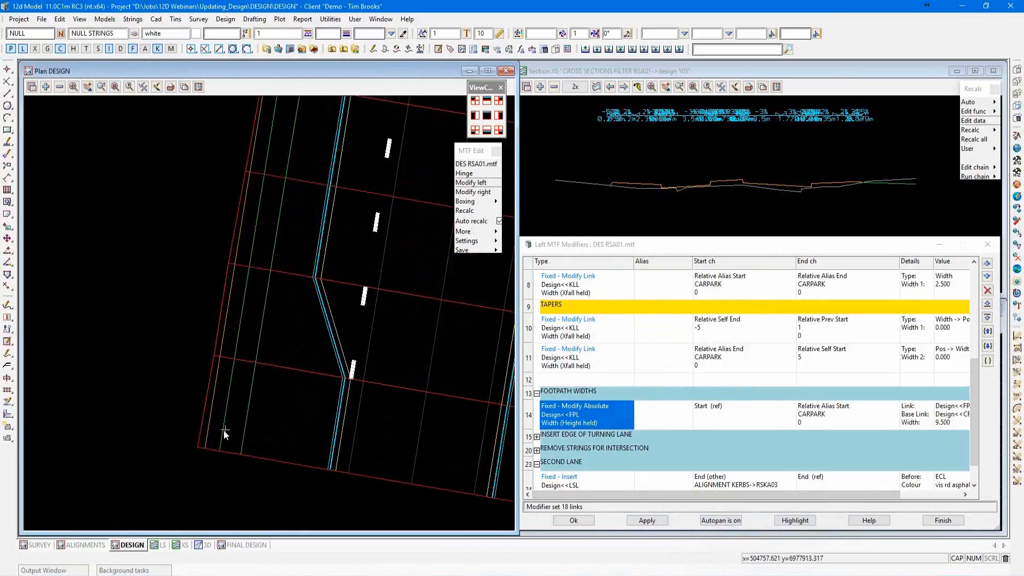
{"action": "scroll", "coordinate": [202, 437], "scroll_direction": "down", "scroll_amount": 3}
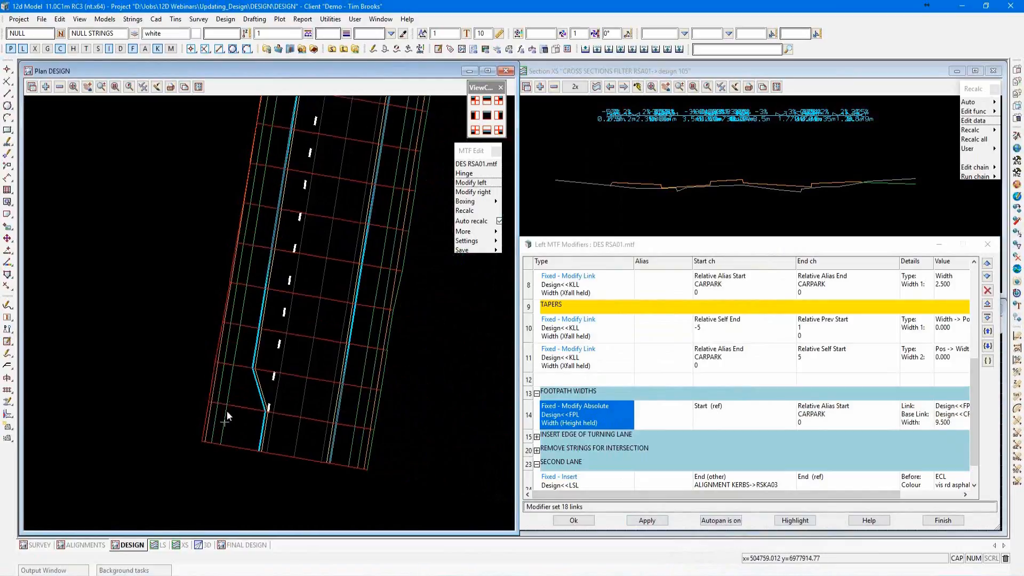
{"action": "scroll", "coordinate": [267, 427], "scroll_direction": "down", "scroll_amount": 1}
{"action": "scroll", "coordinate": [267, 426], "scroll_direction": "down", "scroll_amount": 1}
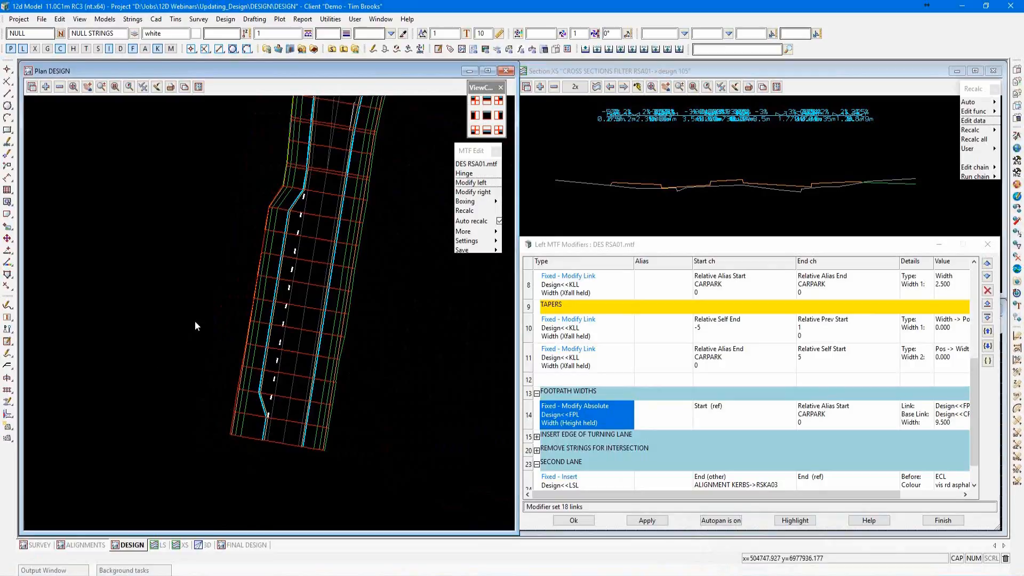
{"action": "scroll", "coordinate": [167, 392], "scroll_direction": "down", "scroll_amount": 8}
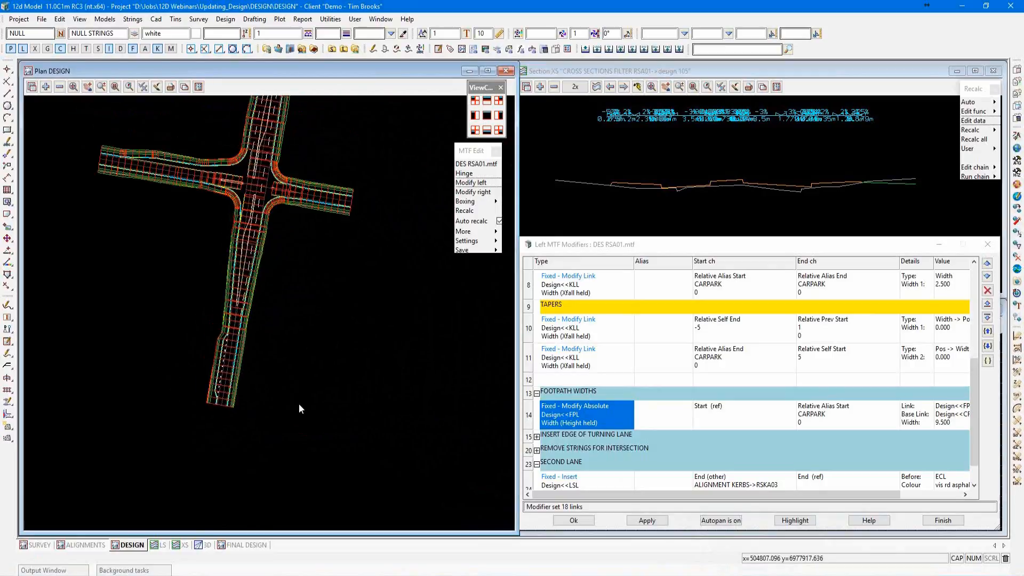
{"action": "scroll", "coordinate": [203, 310], "scroll_direction": "up", "scroll_amount": 2}
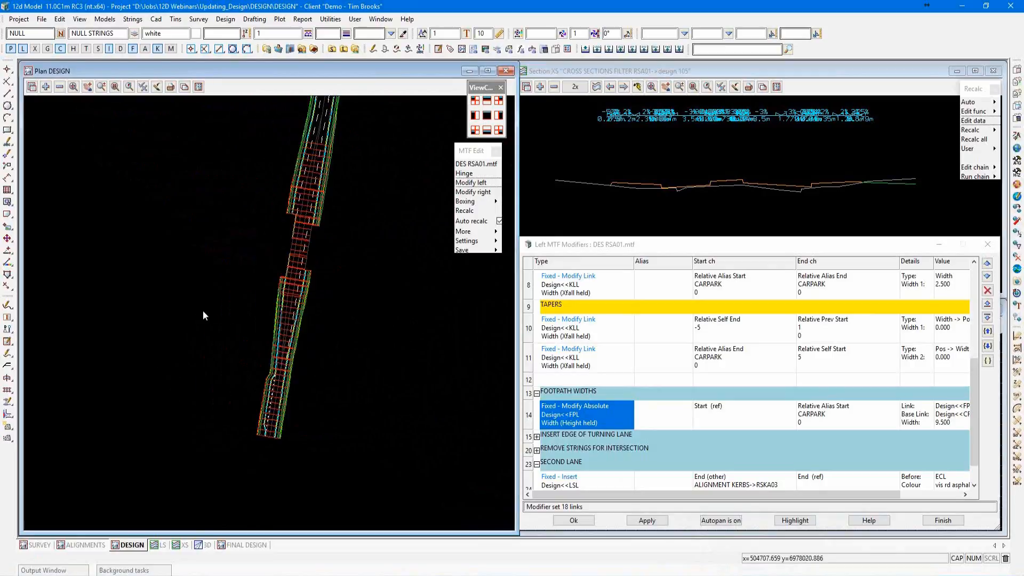
{"action": "left_click", "coordinate": [574, 521]}
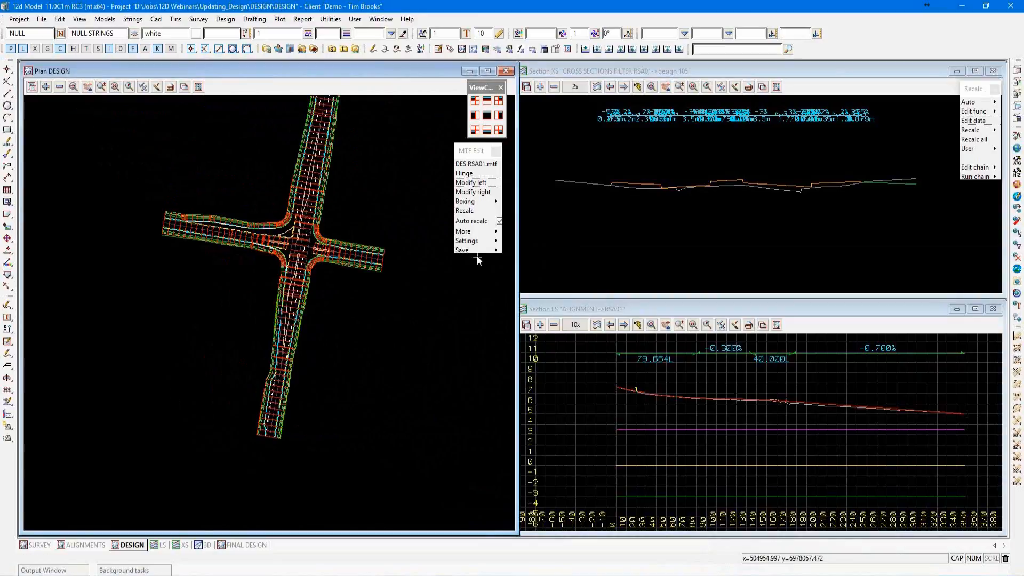
{"action": "left_click", "coordinate": [478, 258]}
{"action": "left_click", "coordinate": [465, 329]}
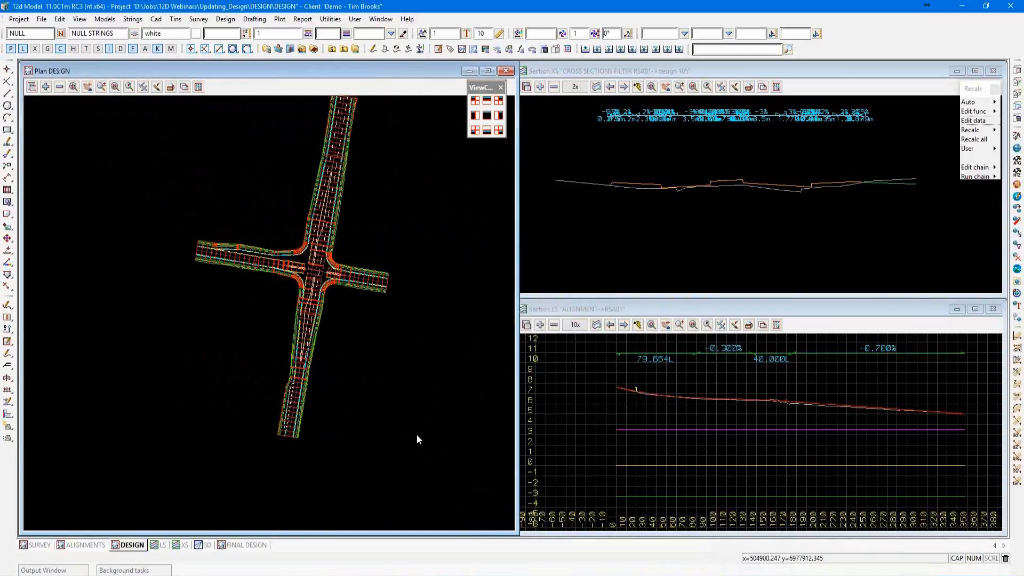
Open the DESIGN chain for editing.
{"action": "scroll", "coordinate": [300, 290], "scroll_direction": "up", "scroll_amount": 3}
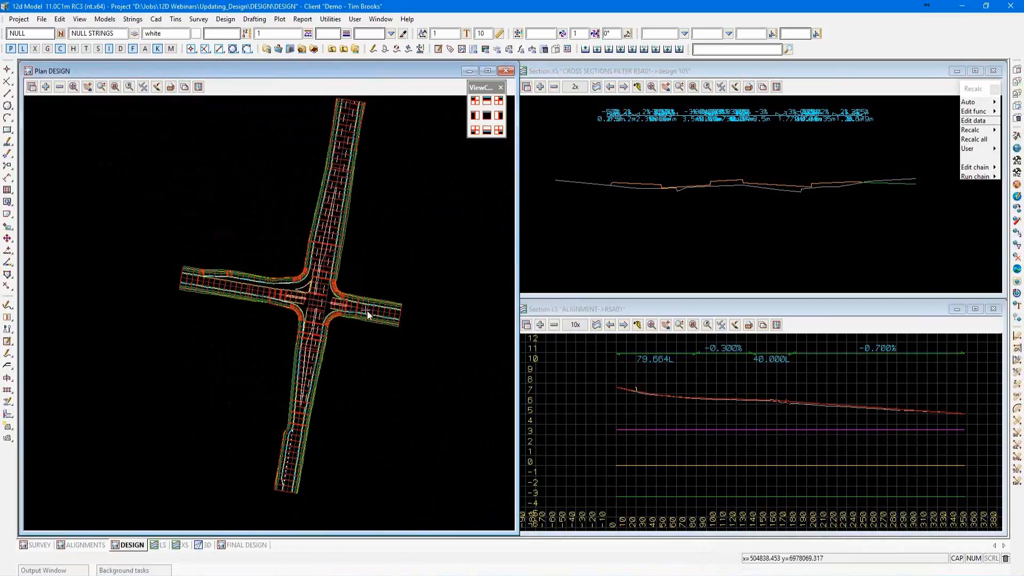
{"action": "scroll", "coordinate": [221, 317], "scroll_direction": "down", "scroll_amount": 2}
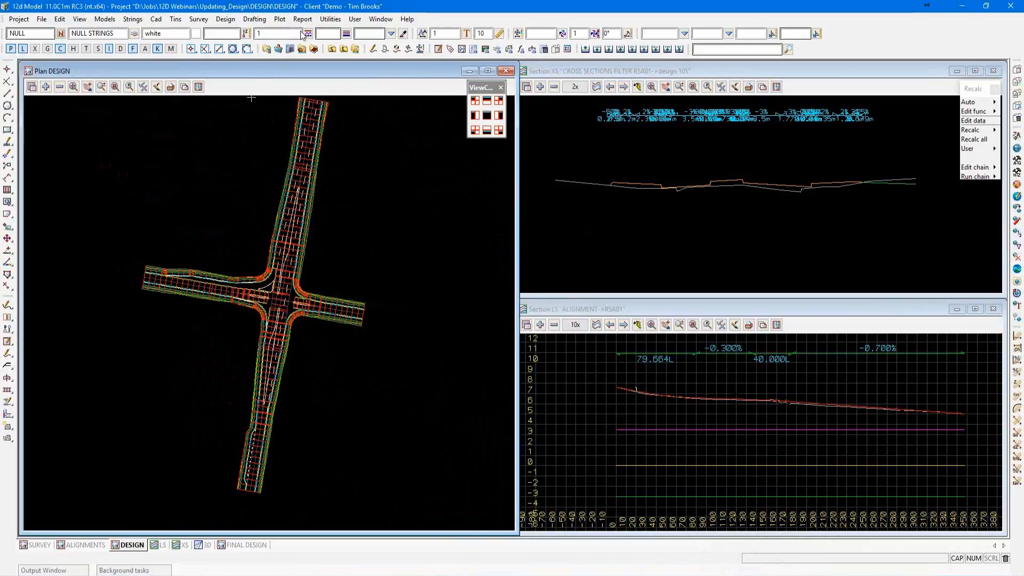
{"action": "left_click", "coordinate": [330, 19]}
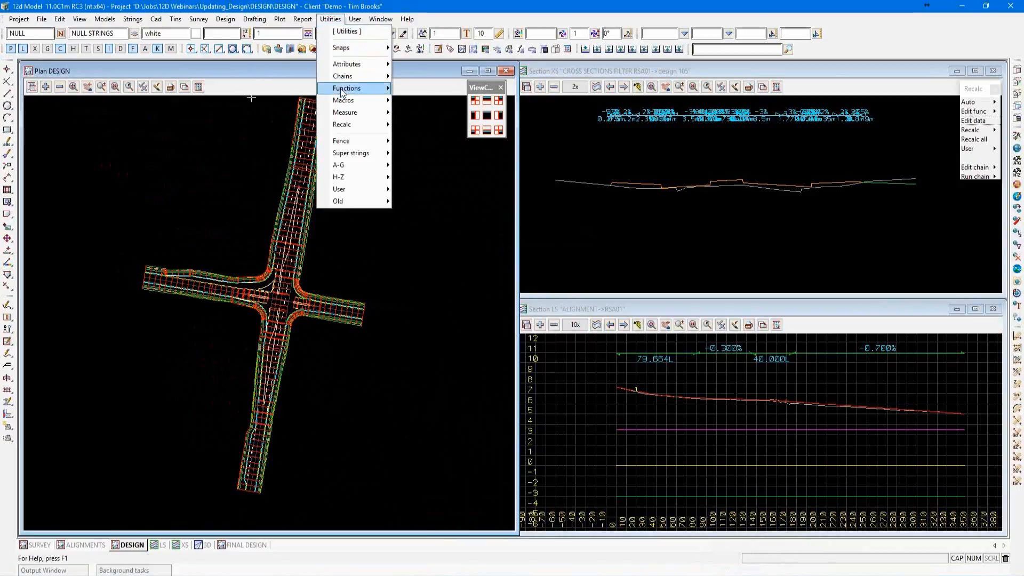
{"action": "mouse_move", "coordinate": [344, 77]}
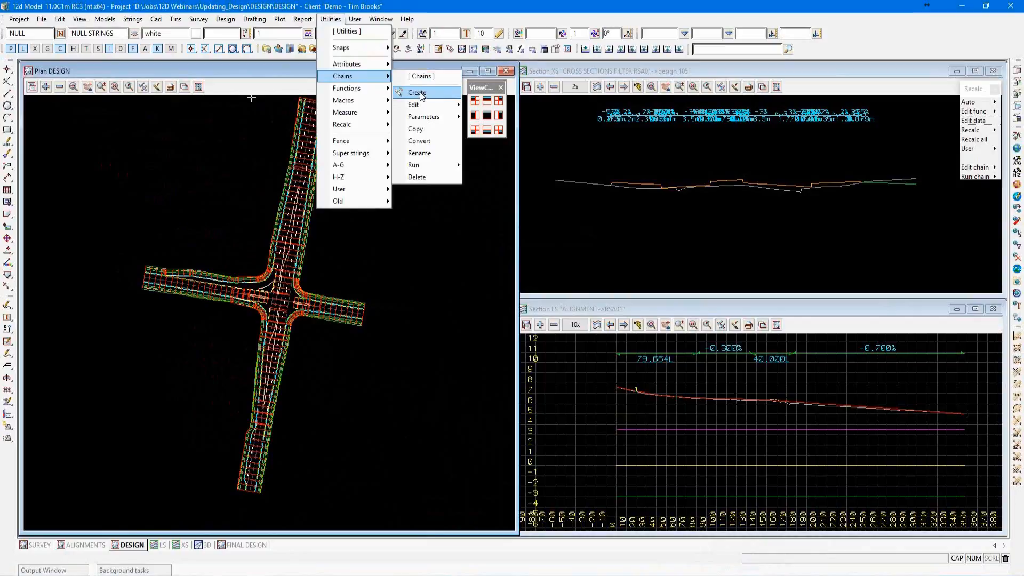
{"action": "mouse_move", "coordinate": [419, 106]}
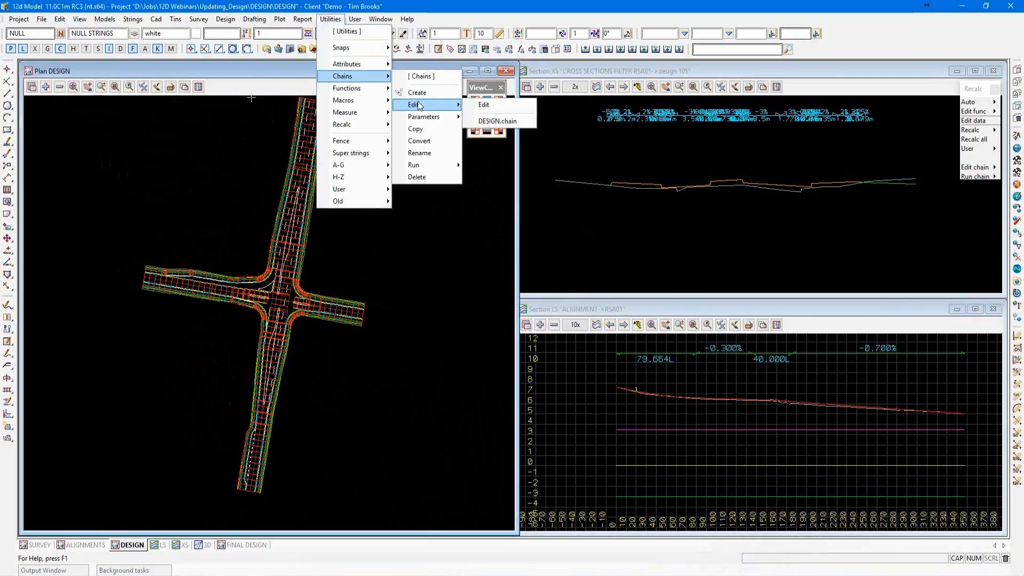
{"action": "left_click", "coordinate": [497, 121]}
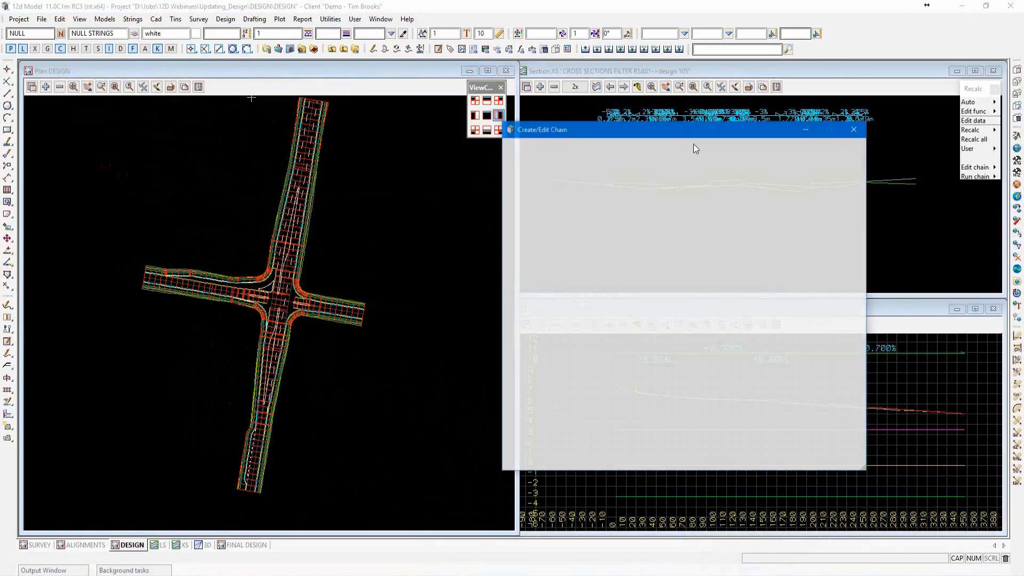
{"action": "left_click_drag", "start_coordinate": [681, 132], "coordinate": [731, 110]}
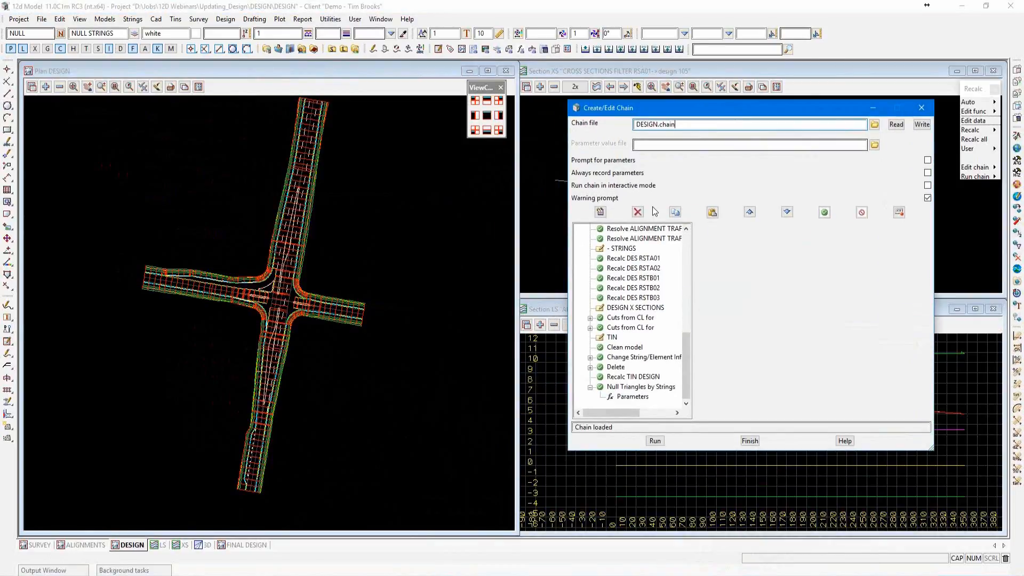
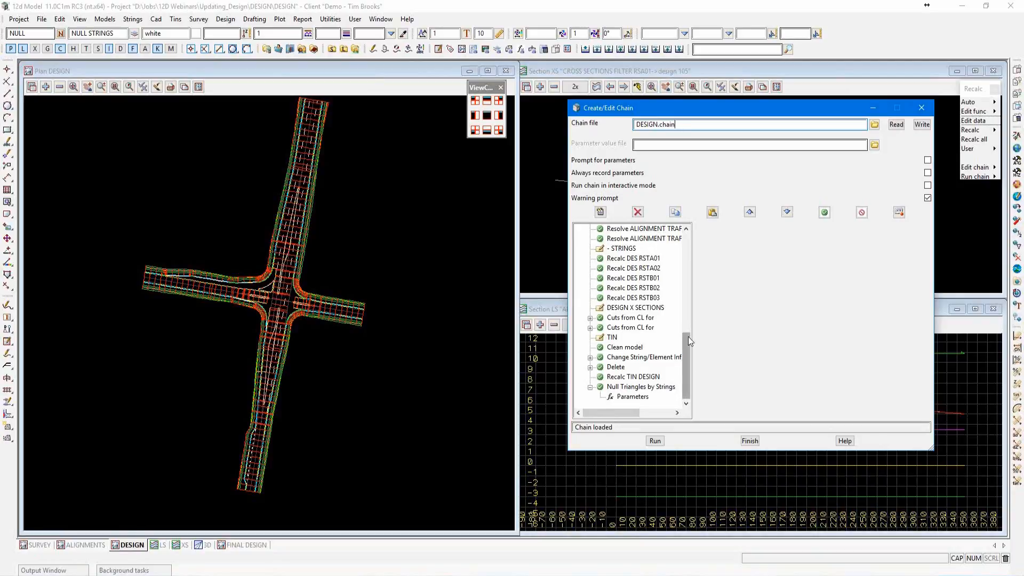
Review the DESIGN chain's commands from the start, inspecting the Resolve ALIGNMENT->RSA01 and Recalc DES RSKA01 entries.
{"action": "left_click_drag", "start_coordinate": [688, 337], "coordinate": [687, 237]}
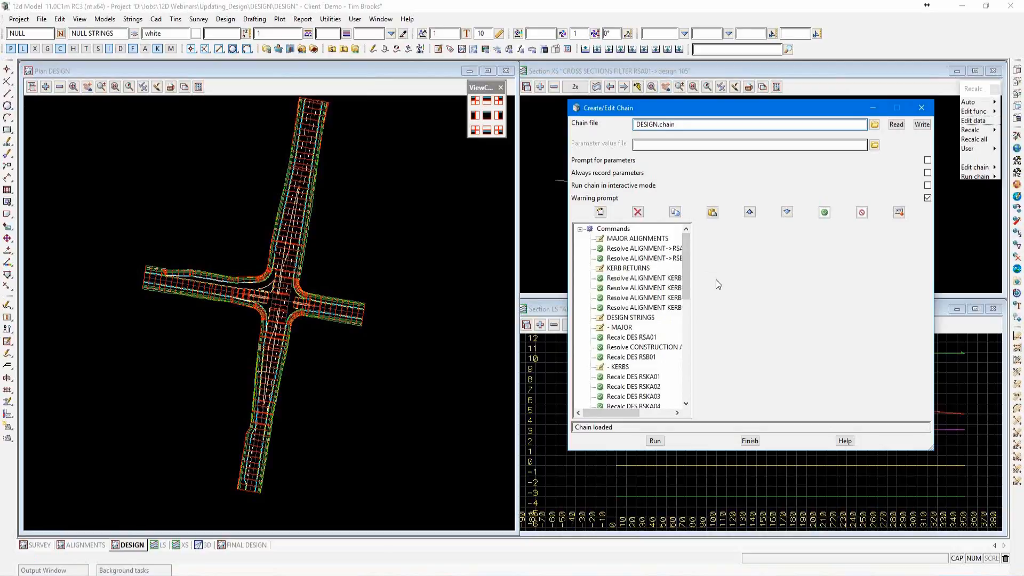
{"action": "left_click", "coordinate": [624, 251]}
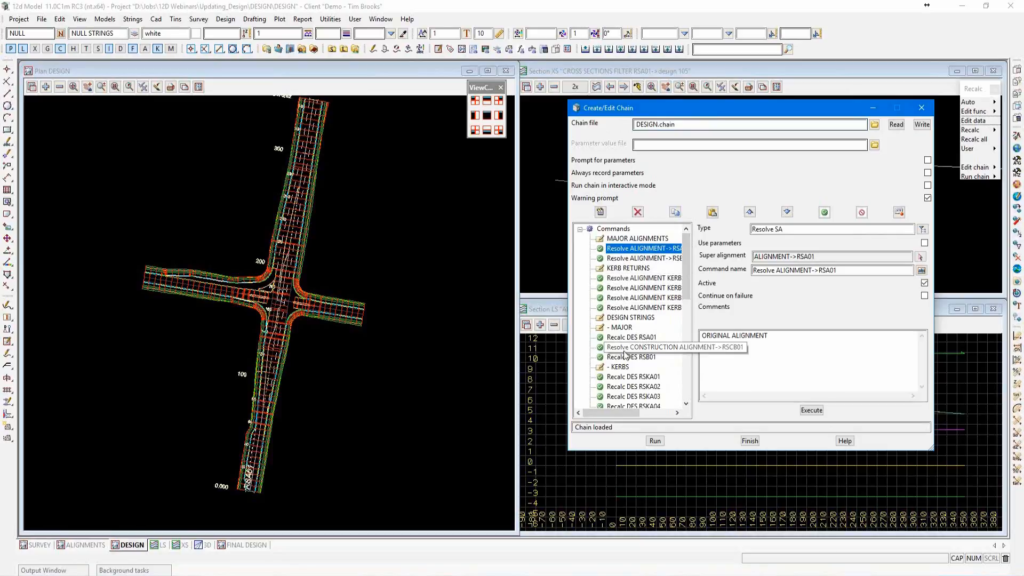
{"action": "left_click", "coordinate": [629, 379]}
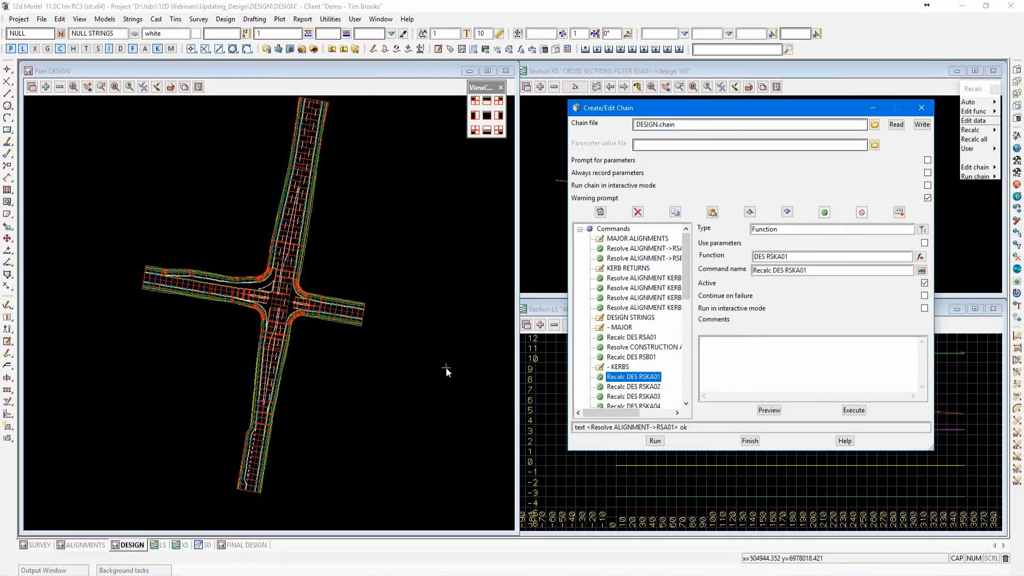
Examine the kerb returns around the intersection in the DESIGN plan view, including how they join the road strings.
{"action": "scroll", "coordinate": [254, 318], "scroll_direction": "up", "scroll_amount": 5}
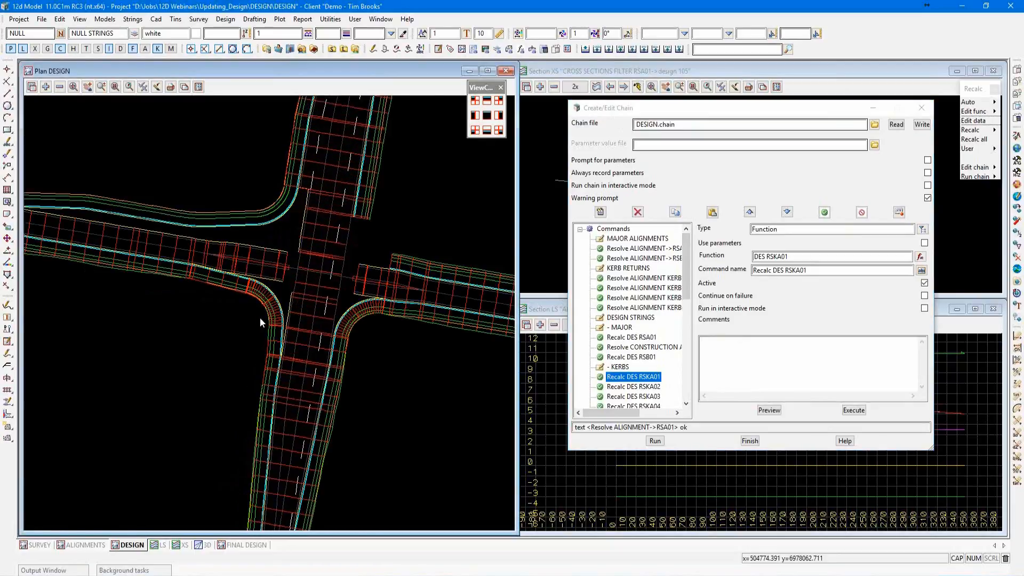
{"action": "scroll", "coordinate": [260, 318], "scroll_direction": "up", "scroll_amount": 1}
{"action": "scroll", "coordinate": [331, 357], "scroll_direction": "up", "scroll_amount": 1}
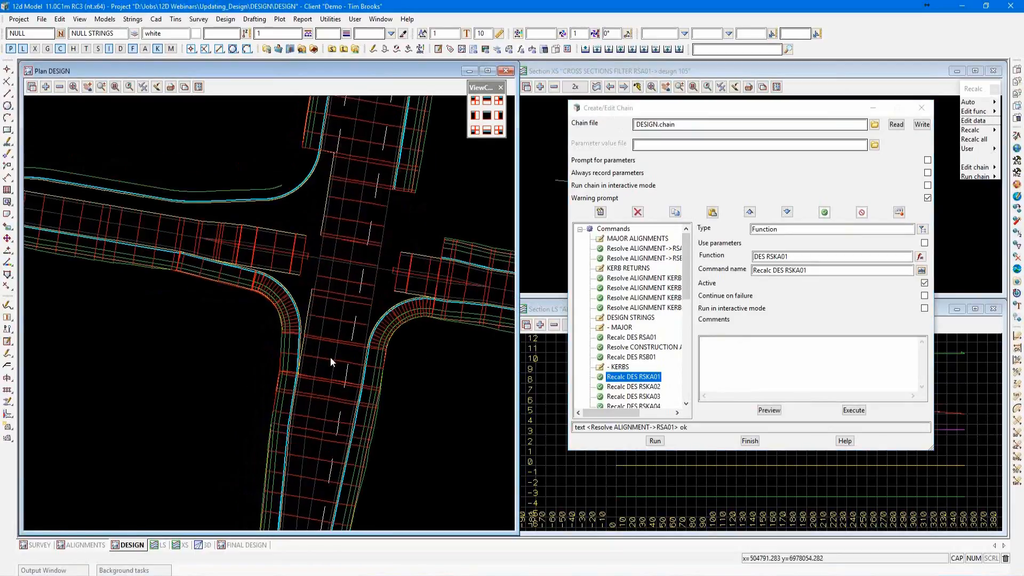
{"action": "scroll", "coordinate": [330, 357], "scroll_direction": "down", "scroll_amount": 2}
{"action": "scroll", "coordinate": [395, 325], "scroll_direction": "up", "scroll_amount": 2}
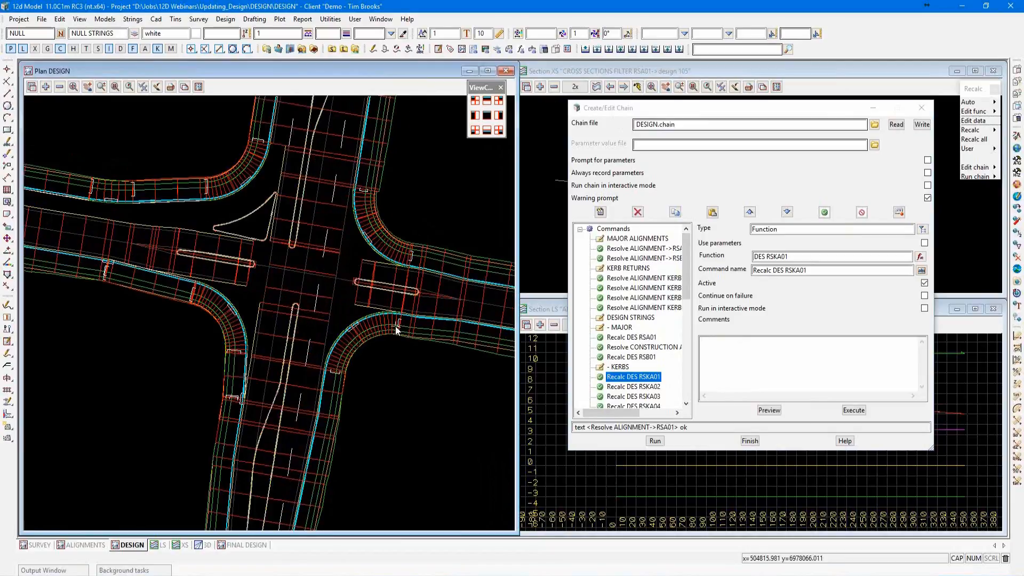
{"action": "scroll", "coordinate": [395, 326], "scroll_direction": "up", "scroll_amount": 1}
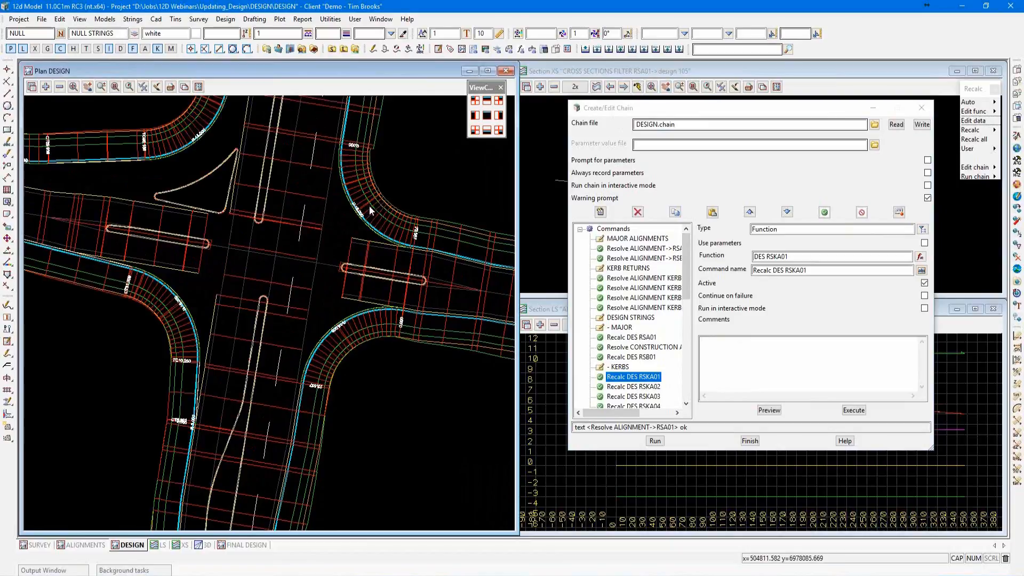
{"action": "scroll", "coordinate": [386, 190], "scroll_direction": "down", "scroll_amount": 2}
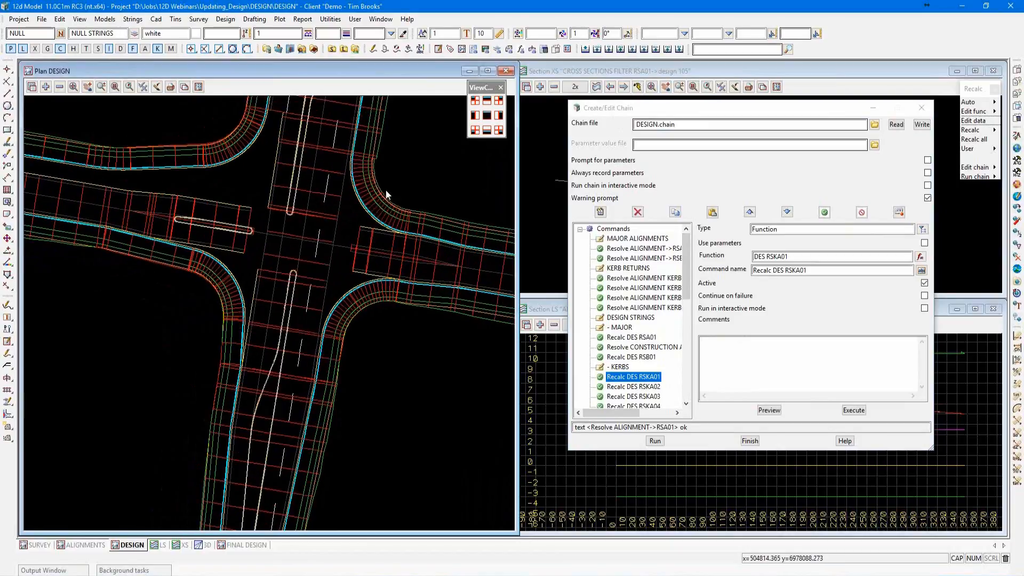
{"action": "scroll", "coordinate": [385, 190], "scroll_direction": "down", "scroll_amount": 3}
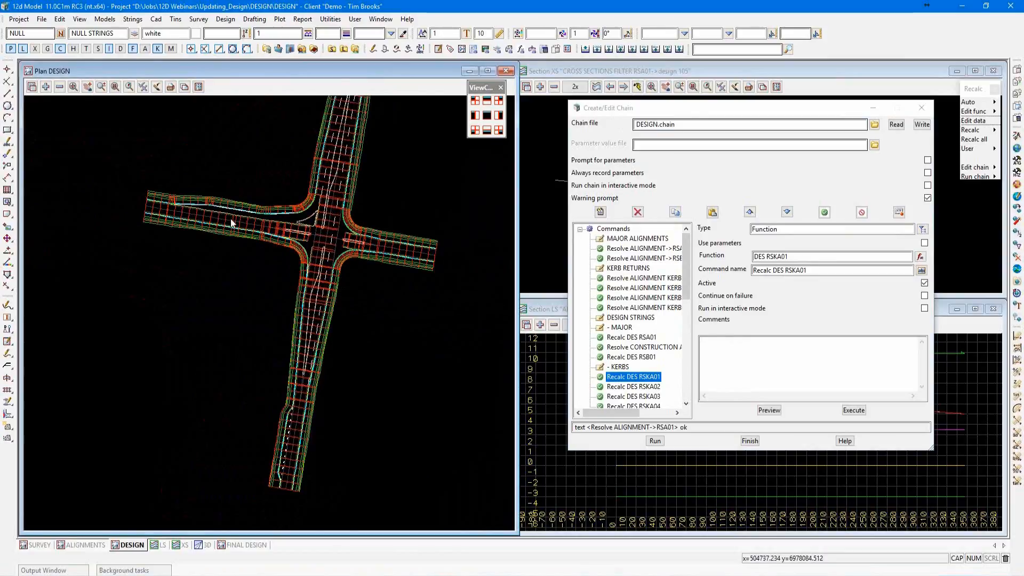
Add the ALIGNMENT and survey CADASTRAL models to the DESIGN plan view.
{"action": "left_click", "coordinate": [45, 86]}
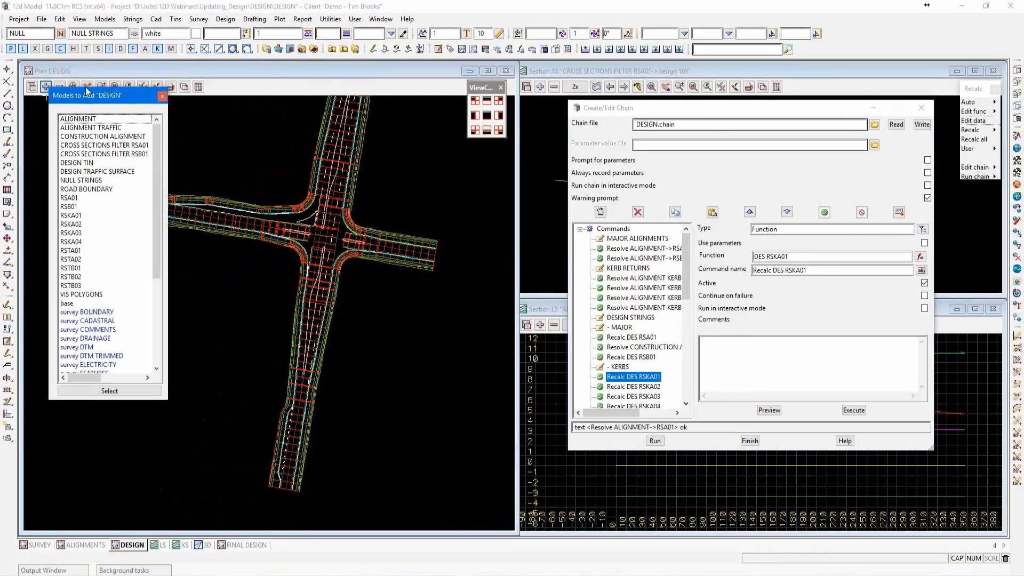
{"action": "left_click", "coordinate": [162, 96]}
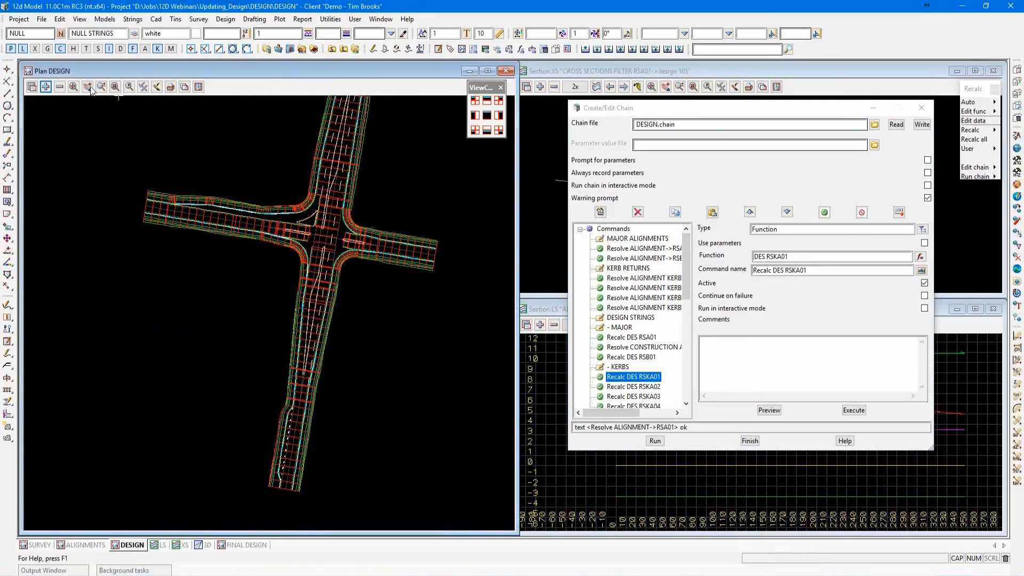
{"action": "left_click", "coordinate": [45, 86]}
{"action": "left_click", "coordinate": [85, 116]}
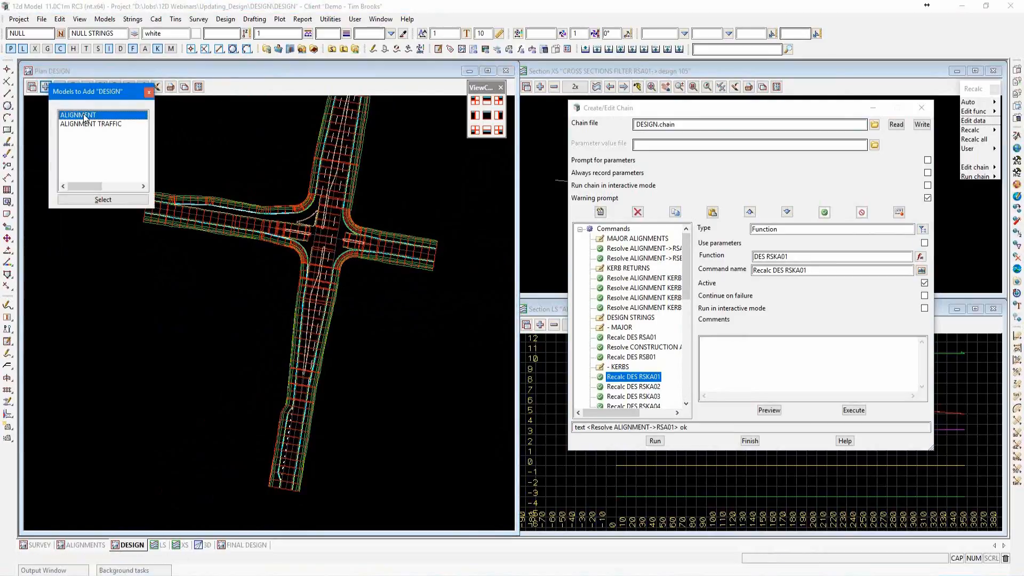
{"action": "double_click", "coordinate": [85, 116]}
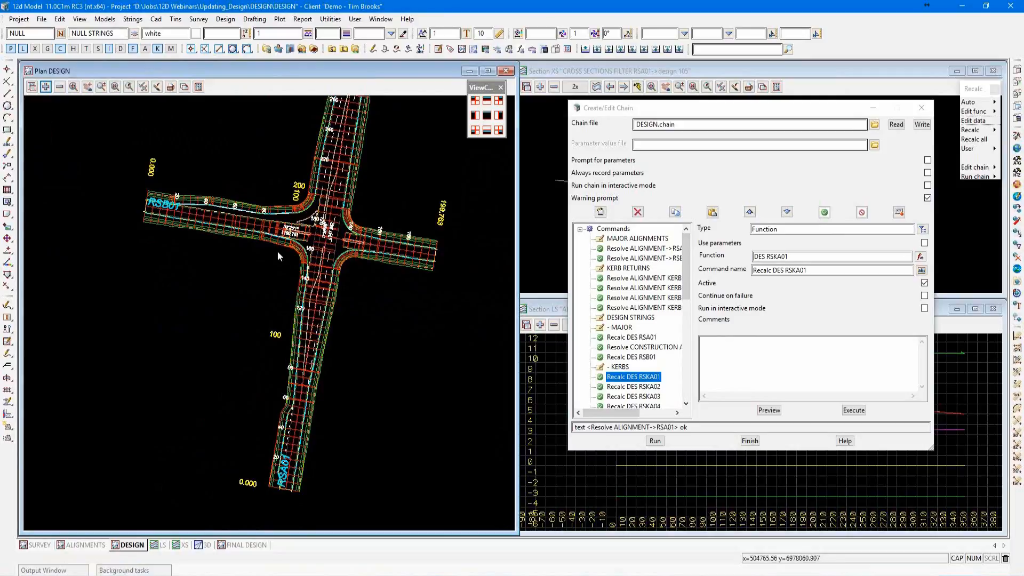
{"action": "left_click", "coordinate": [46, 87]}
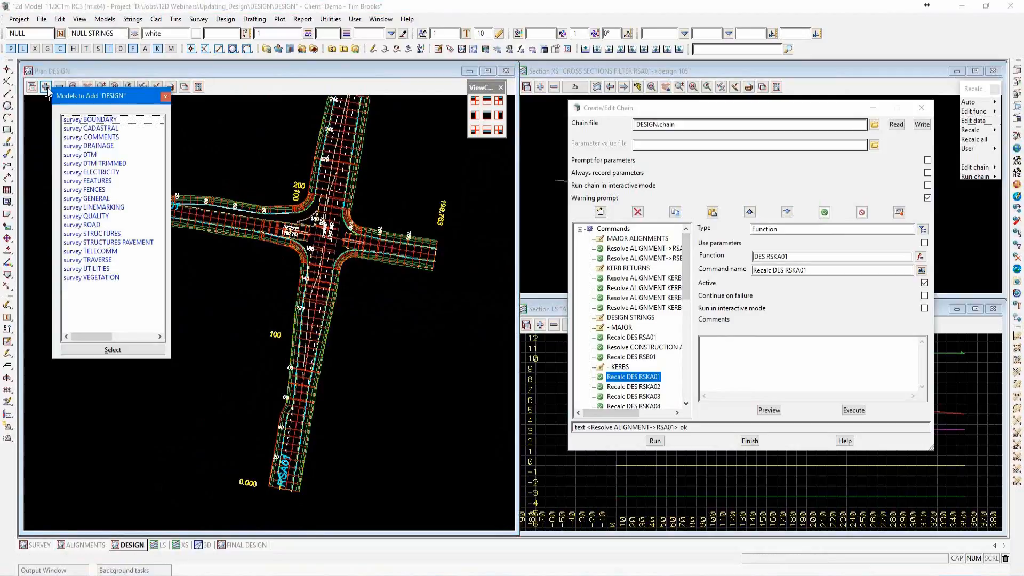
{"action": "double_click", "coordinate": [105, 130]}
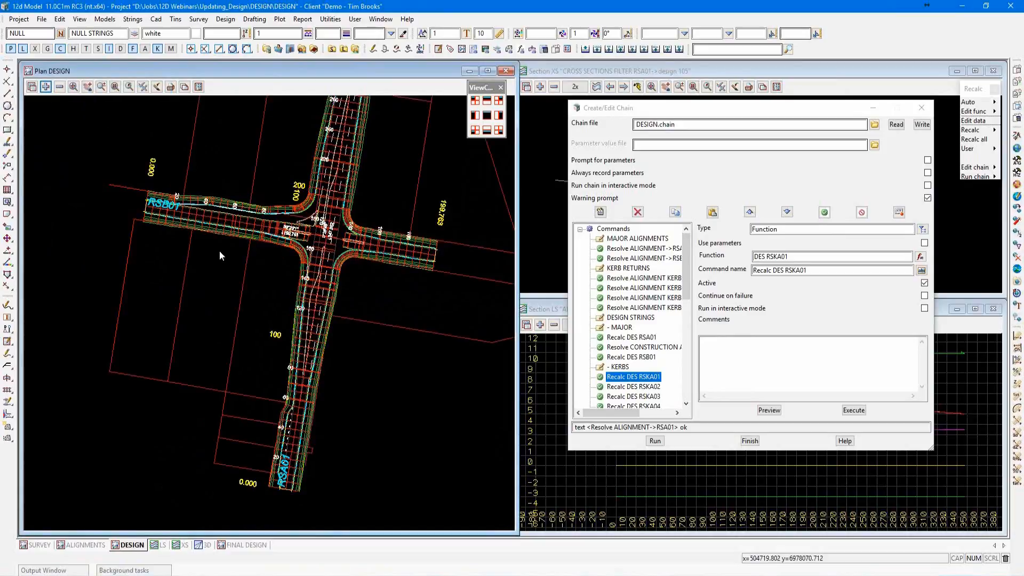
Examine the RSA01 road edges and kerb returns against the cadastral boundaries south of the intersection.
{"action": "scroll", "coordinate": [335, 300], "scroll_direction": "up", "scroll_amount": 1}
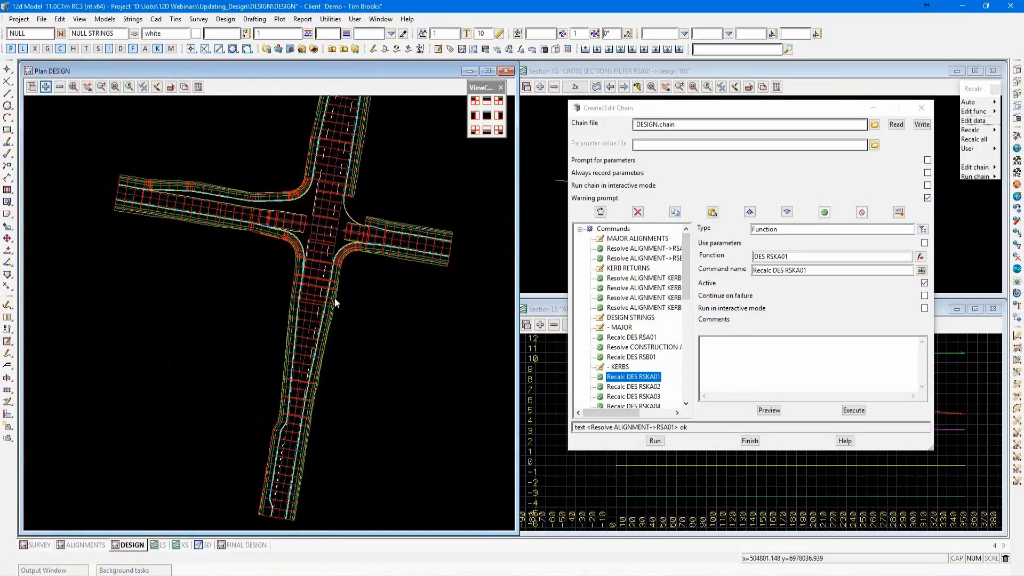
{"action": "scroll", "coordinate": [335, 298], "scroll_direction": "up", "scroll_amount": 4}
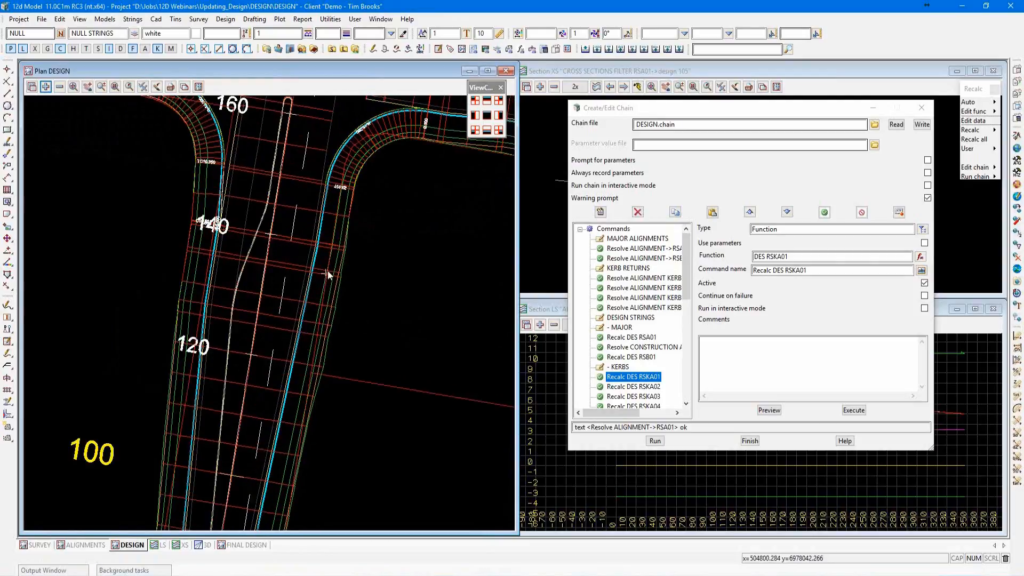
{"action": "scroll", "coordinate": [335, 250], "scroll_direction": "up", "scroll_amount": 1}
{"action": "scroll", "coordinate": [335, 251], "scroll_direction": "up", "scroll_amount": 1}
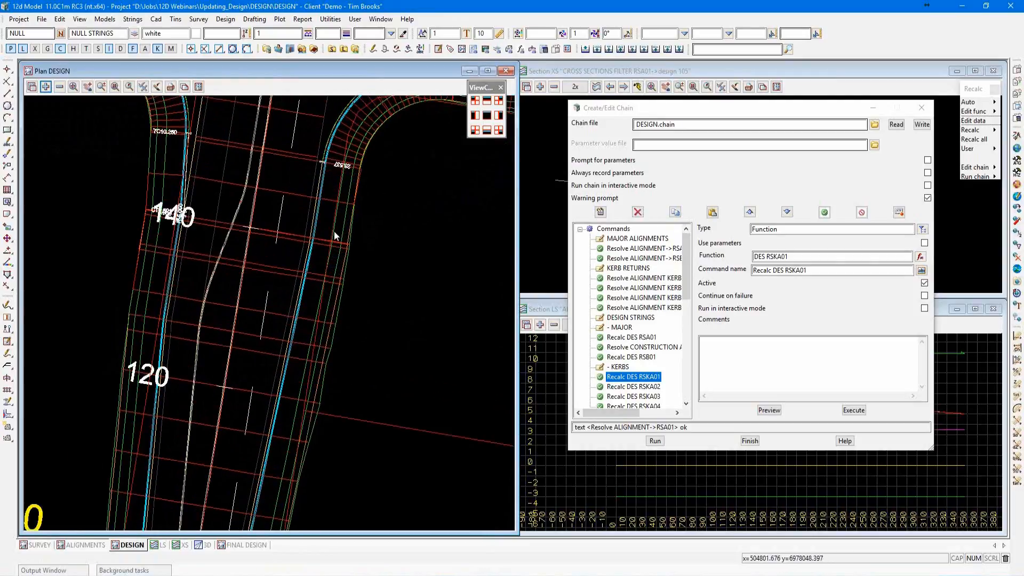
{"action": "scroll", "coordinate": [317, 285], "scroll_direction": "down", "scroll_amount": 2}
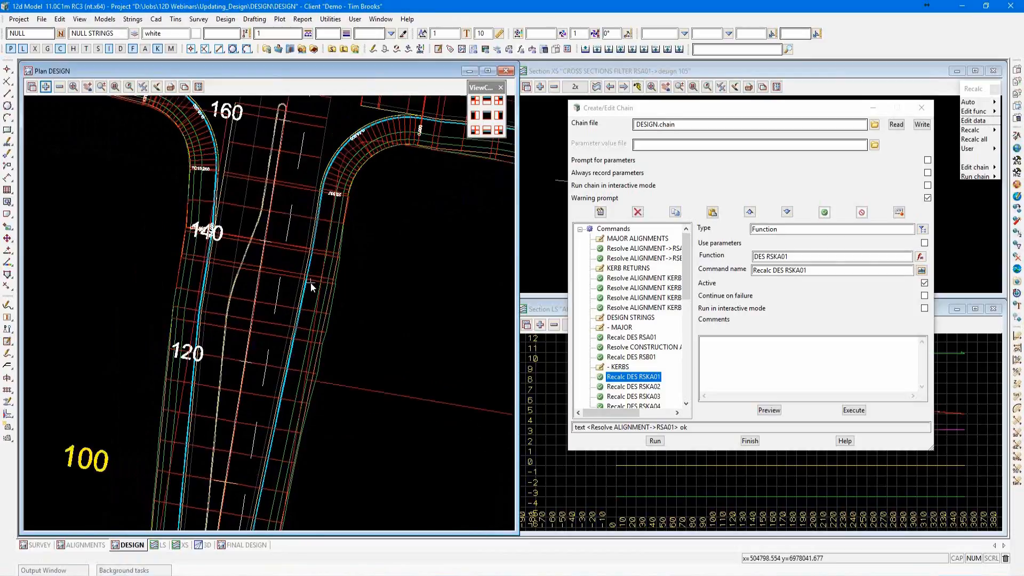
{"action": "scroll", "coordinate": [310, 283], "scroll_direction": "down", "scroll_amount": 1}
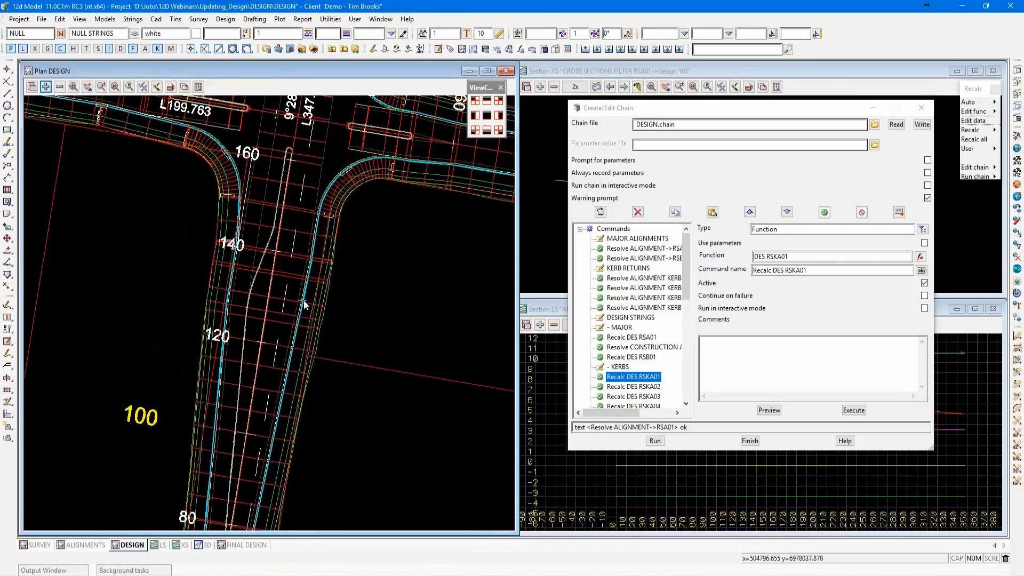
{"action": "scroll", "coordinate": [344, 270], "scroll_direction": "down", "scroll_amount": 2}
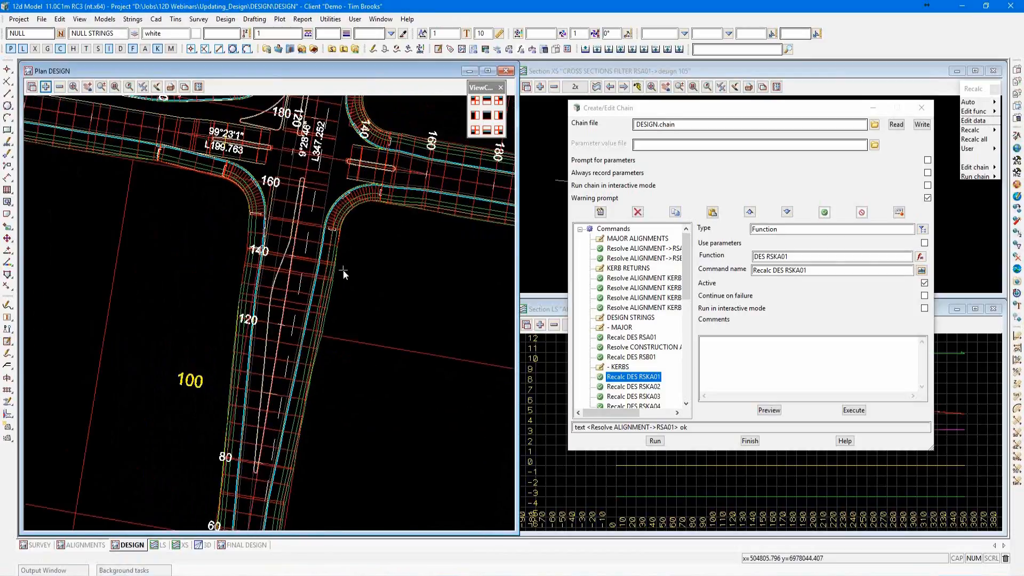
{"action": "scroll", "coordinate": [400, 285], "scroll_direction": "down", "scroll_amount": 1}
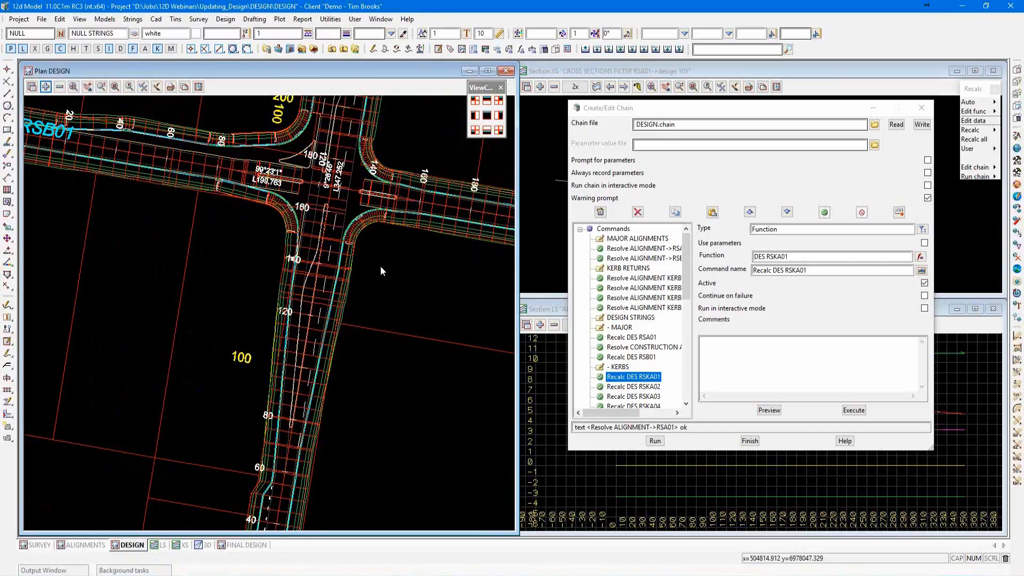
{"action": "scroll", "coordinate": [350, 252], "scroll_direction": "down", "scroll_amount": 5}
{"action": "scroll", "coordinate": [320, 253], "scroll_direction": "down", "scroll_amount": 1}
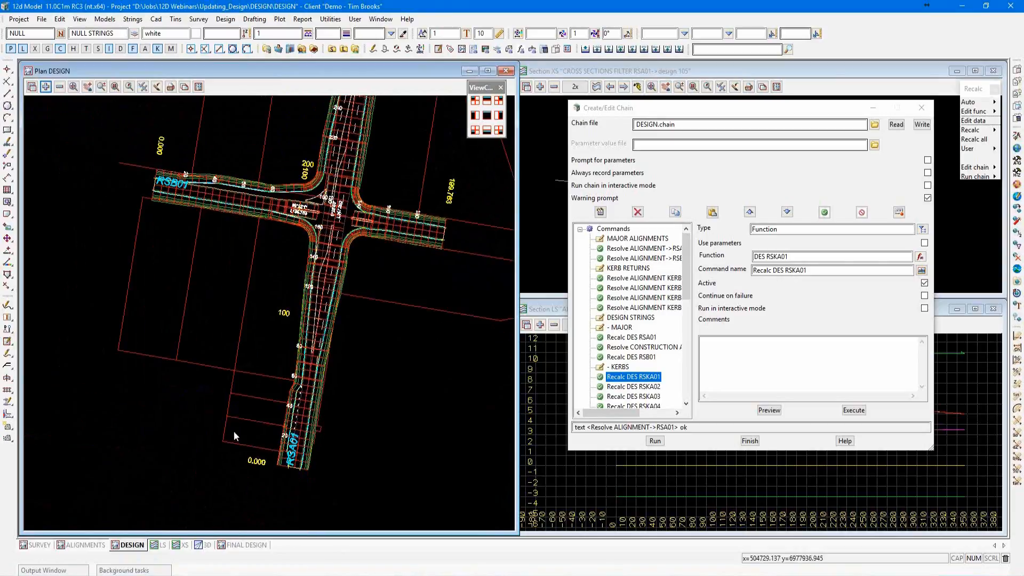
Open the RSA01 super alignment for editing in the ALIGNMENTS plan view.
{"action": "left_click", "coordinate": [96, 545]}
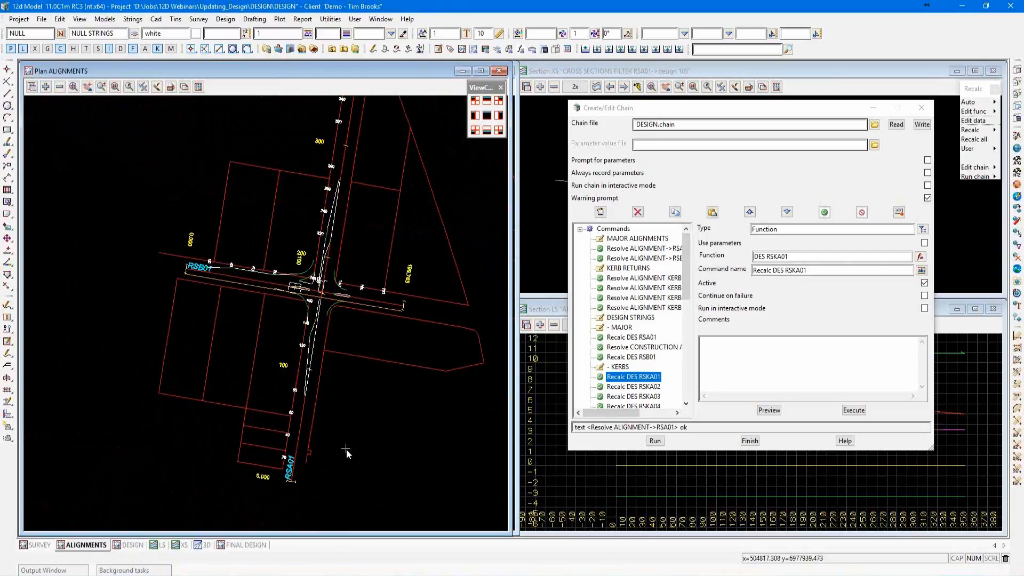
{"action": "scroll", "coordinate": [347, 449], "scroll_direction": "up", "scroll_amount": 4}
{"action": "scroll", "coordinate": [347, 449], "scroll_direction": "down", "scroll_amount": 3}
{"action": "scroll", "coordinate": [339, 438], "scroll_direction": "up", "scroll_amount": 3}
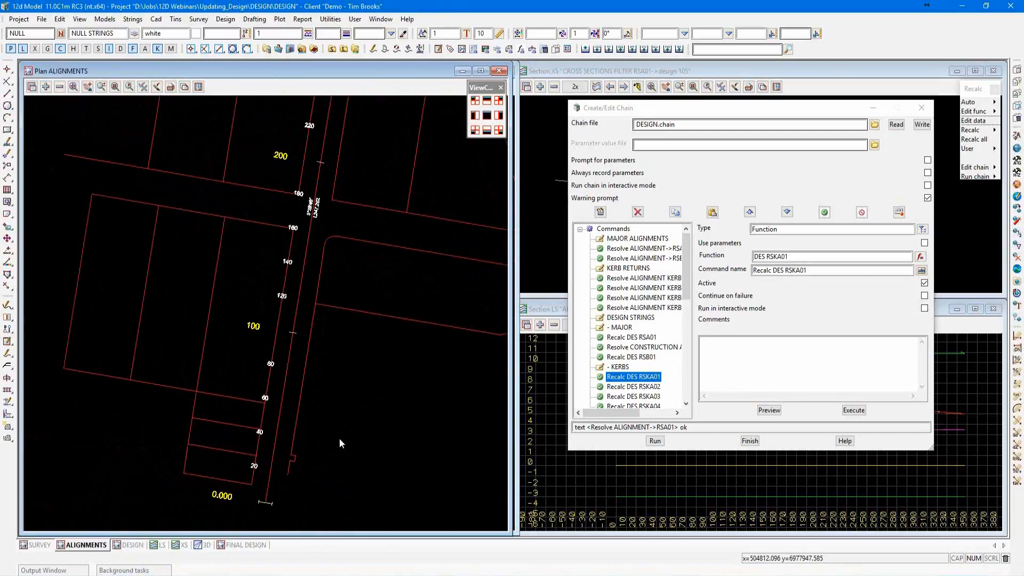
{"action": "key", "text": "ctrl+e"}
{"action": "left_click", "coordinate": [274, 389]}
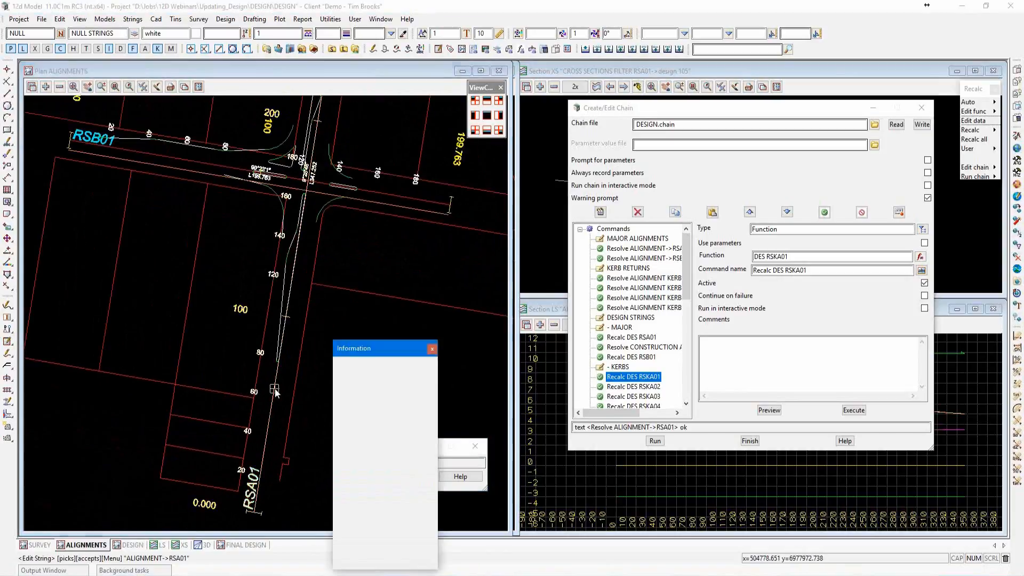
{"action": "middle_click", "coordinate": [275, 389]}
{"action": "scroll", "coordinate": [275, 389], "scroll_direction": "up", "scroll_amount": 2}
{"action": "left_click_drag", "start_coordinate": [57, 24], "coordinate": [251, 100]}
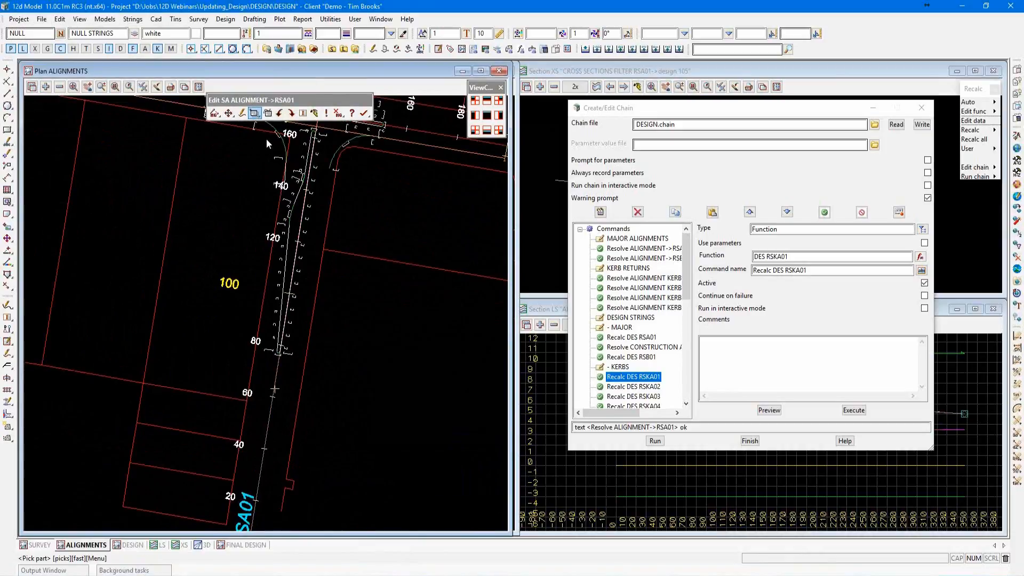
Set the offset of RSA01's horizontal Fx line part to -3, apply it and finish the super alignment edit.
{"action": "left_click_drag", "start_coordinate": [403, 149], "coordinate": [499, 170]}
{"action": "double_click", "coordinate": [517, 182]}
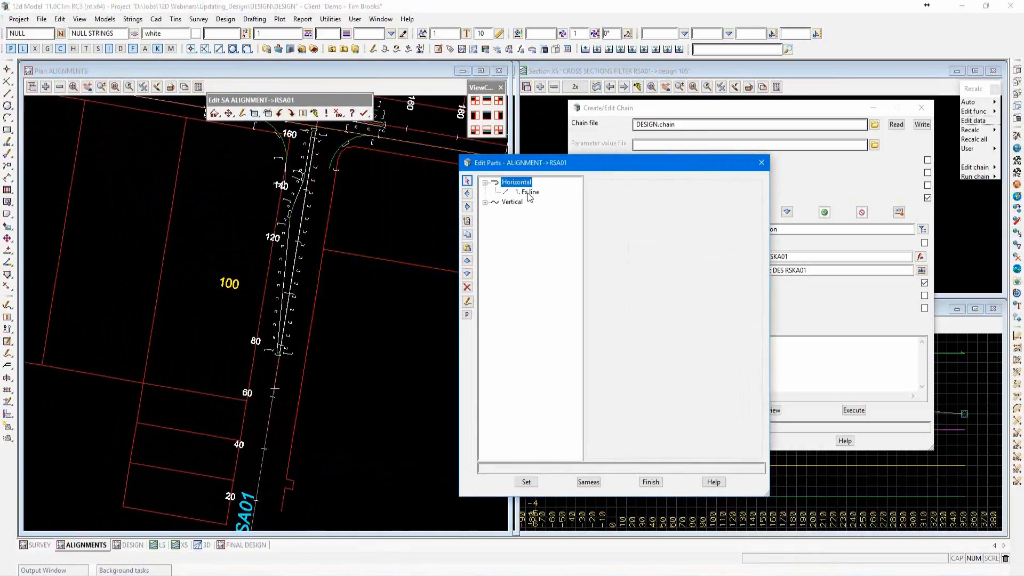
{"action": "left_click", "coordinate": [528, 192]}
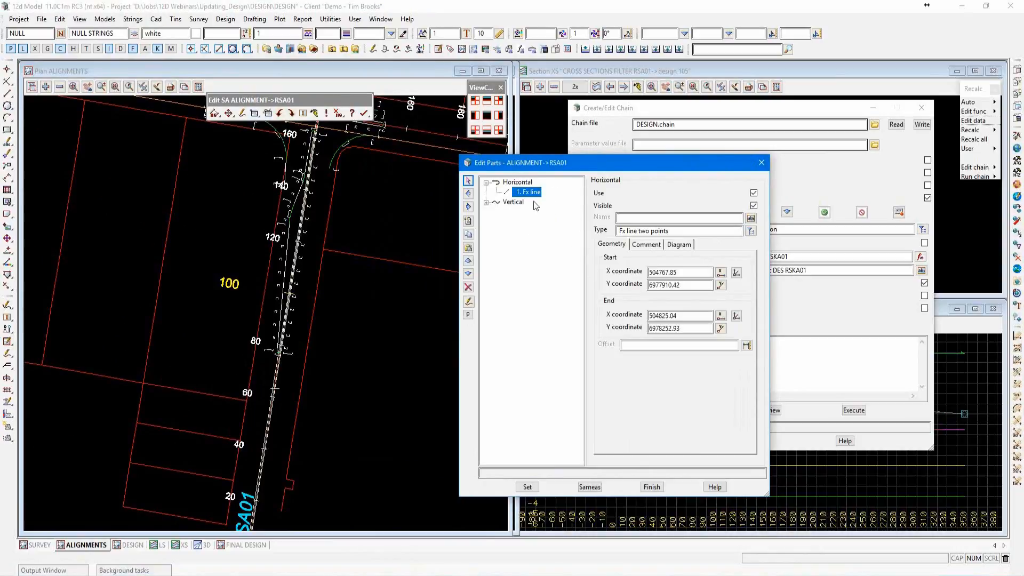
{"action": "left_click", "coordinate": [633, 346]}
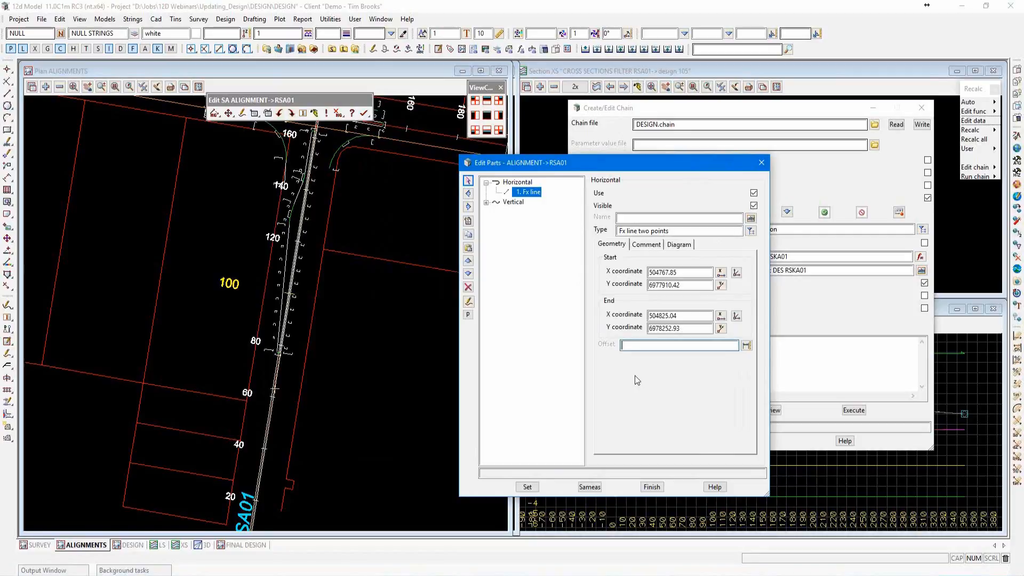
{"action": "type", "text": "-3"}
{"action": "left_click", "coordinate": [528, 487]}
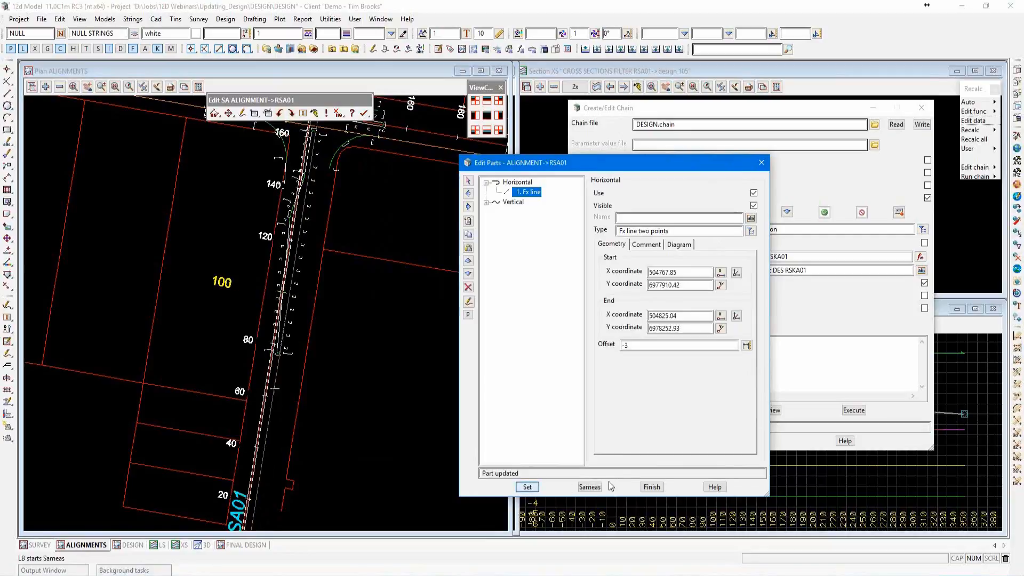
{"action": "left_click", "coordinate": [651, 487]}
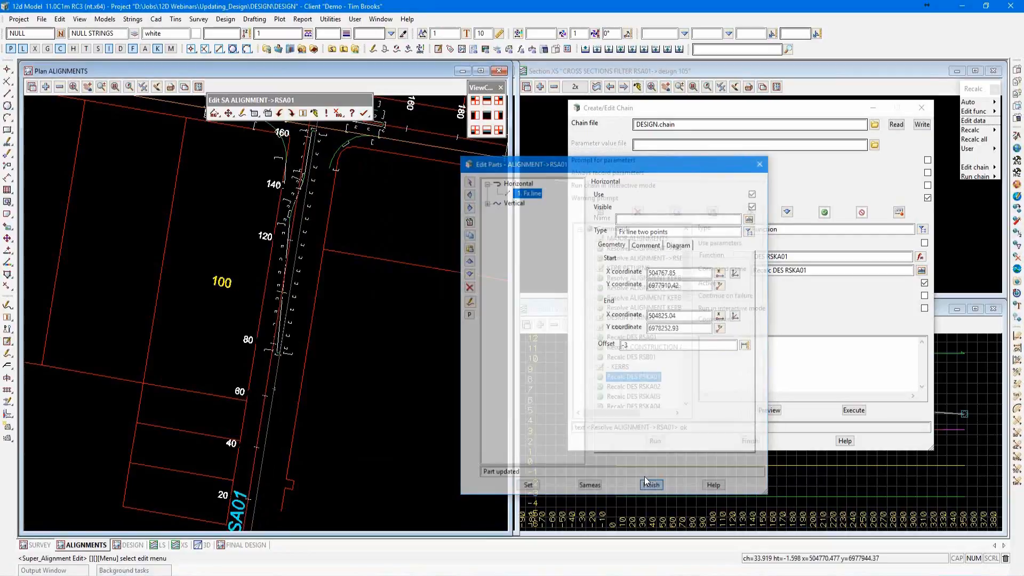
{"action": "left_click", "coordinate": [365, 113]}
{"action": "left_click", "coordinate": [396, 152]}
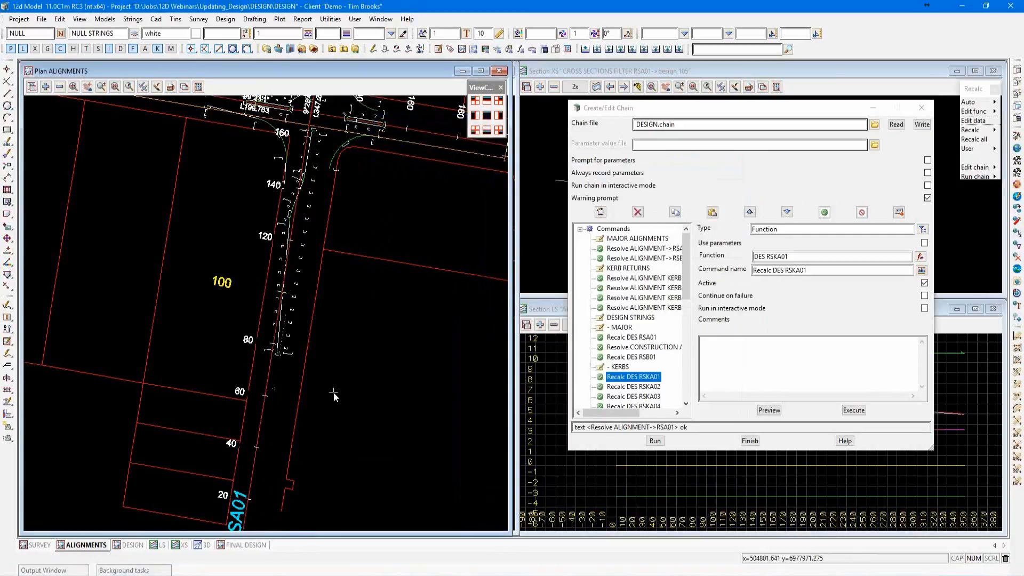
Return to the DESIGN plan view and compare the start of RSA01 with the existing design strings.
{"action": "scroll", "coordinate": [242, 419], "scroll_direction": "down", "scroll_amount": 1}
{"action": "scroll", "coordinate": [242, 418], "scroll_direction": "down", "scroll_amount": 2}
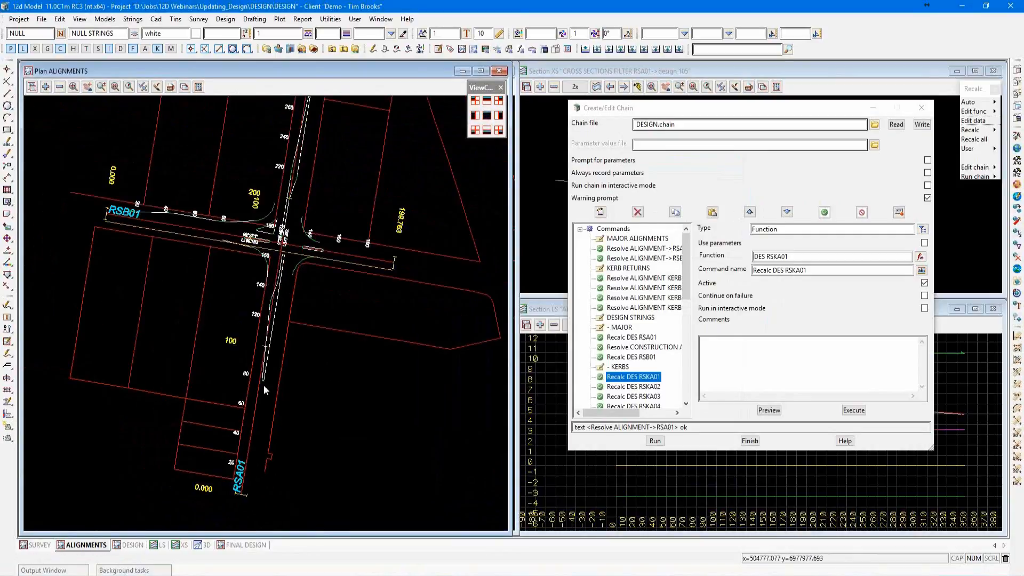
{"action": "left_click", "coordinate": [133, 545]}
{"action": "scroll", "coordinate": [308, 465], "scroll_direction": "up", "scroll_amount": 2}
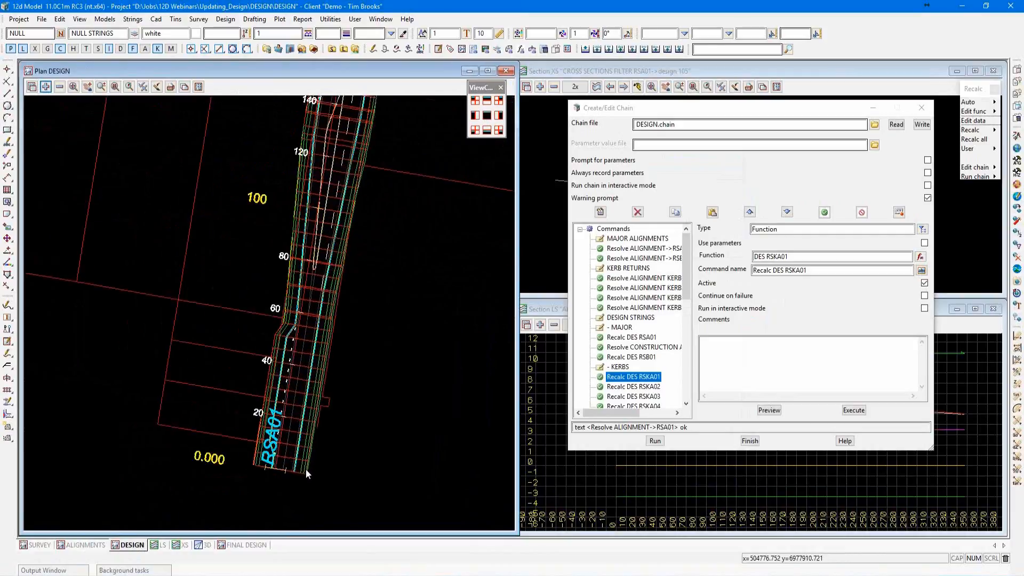
Examine the existing design strings against the shifted RSA01 alignment, from its start through the RSB01 intersection and kerb returns.
{"action": "scroll", "coordinate": [306, 469], "scroll_direction": "up", "scroll_amount": 3}
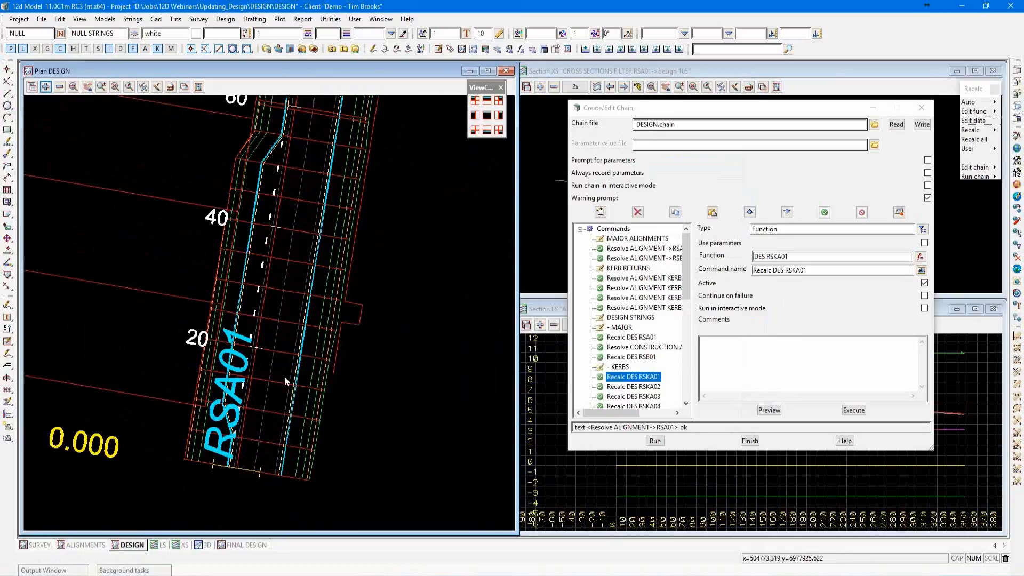
{"action": "scroll", "coordinate": [251, 491], "scroll_direction": "down", "scroll_amount": 4}
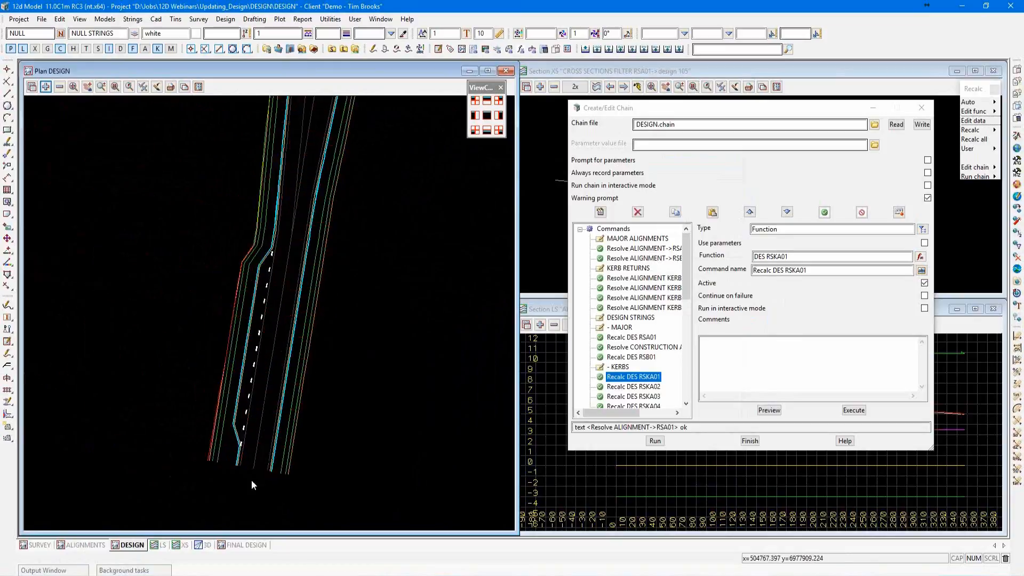
{"action": "scroll", "coordinate": [251, 491], "scroll_direction": "down", "scroll_amount": 1}
{"action": "scroll", "coordinate": [305, 240], "scroll_direction": "up", "scroll_amount": 4}
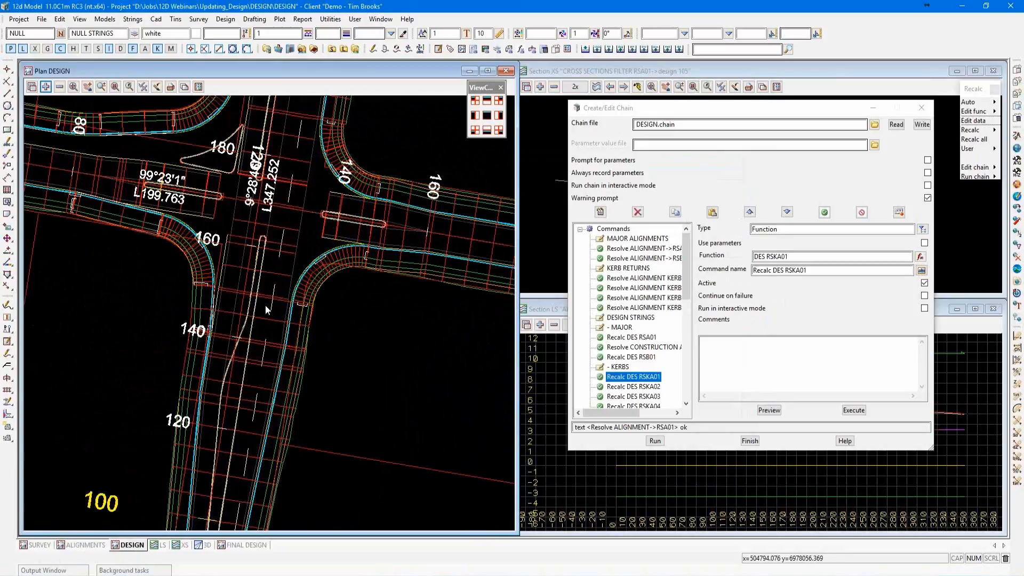
{"action": "scroll", "coordinate": [265, 305], "scroll_direction": "down", "scroll_amount": 2}
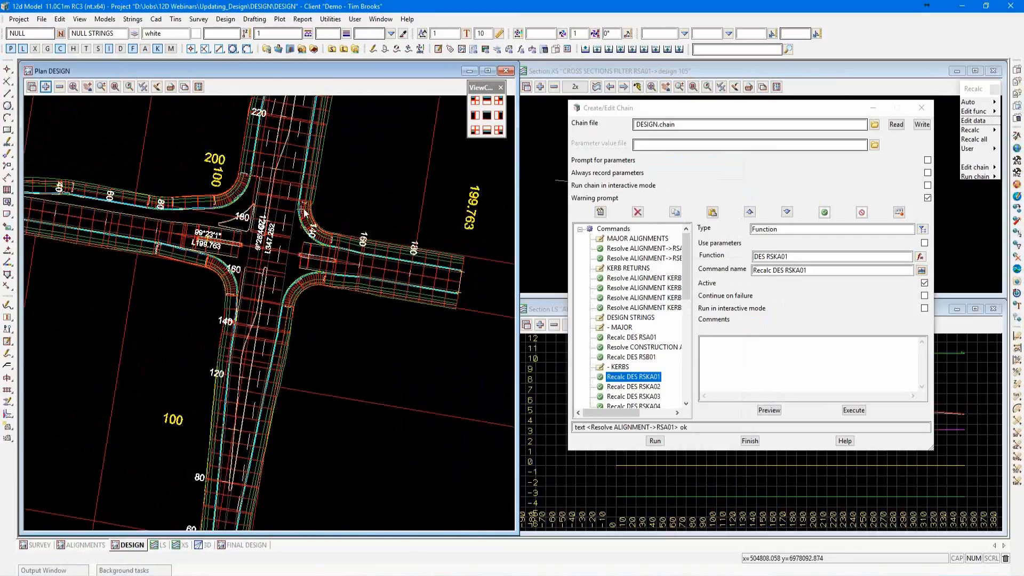
{"action": "scroll", "coordinate": [309, 209], "scroll_direction": "down", "scroll_amount": 2}
{"action": "scroll", "coordinate": [315, 216], "scroll_direction": "up", "scroll_amount": 3}
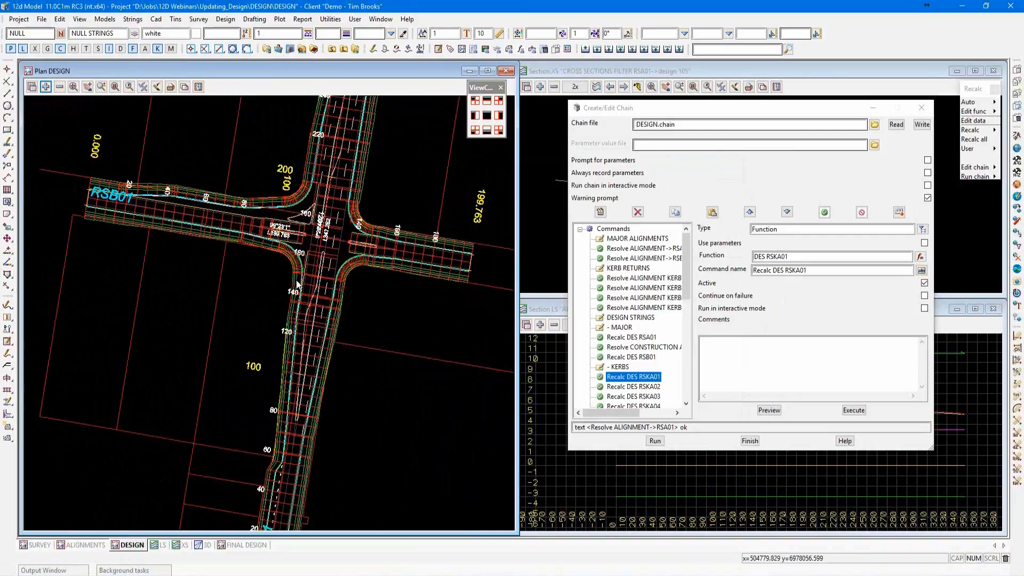
{"action": "scroll", "coordinate": [341, 235], "scroll_direction": "up", "scroll_amount": 2}
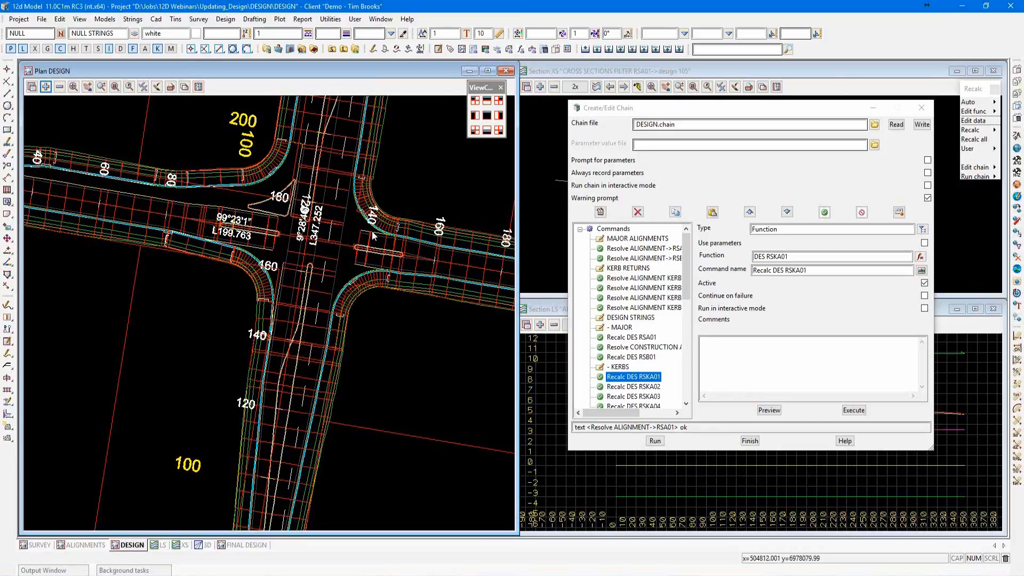
{"action": "scroll", "coordinate": [367, 237], "scroll_direction": "up", "scroll_amount": 2}
{"action": "scroll", "coordinate": [367, 237], "scroll_direction": "down", "scroll_amount": 4}
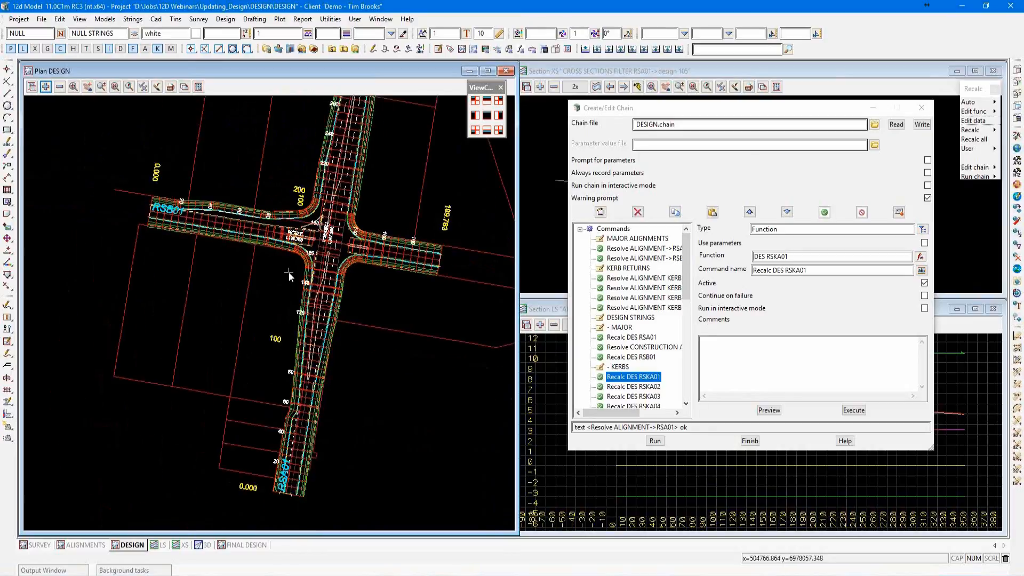
Run the DESIGN chain from the MAJOR ALIGNMENTS comment and dismiss the retriangulation message.
{"action": "left_click", "coordinate": [663, 240]}
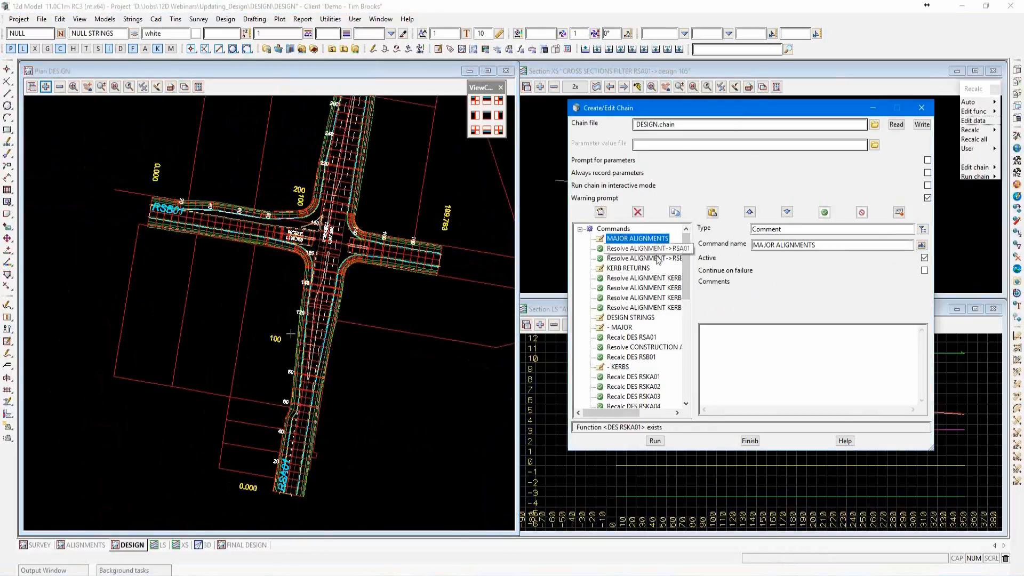
{"action": "left_click", "coordinate": [658, 444]}
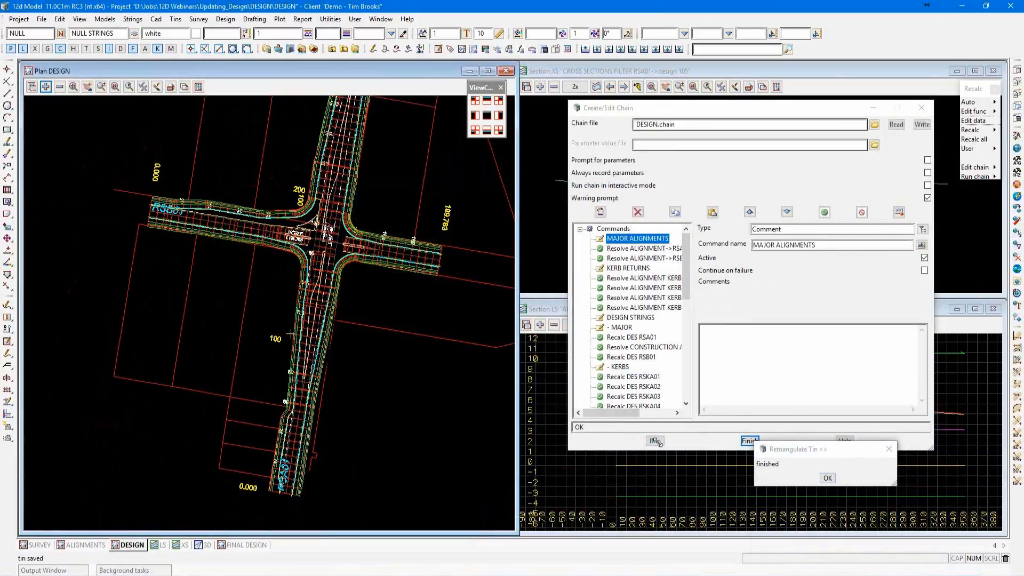
{"action": "left_click", "coordinate": [828, 478]}
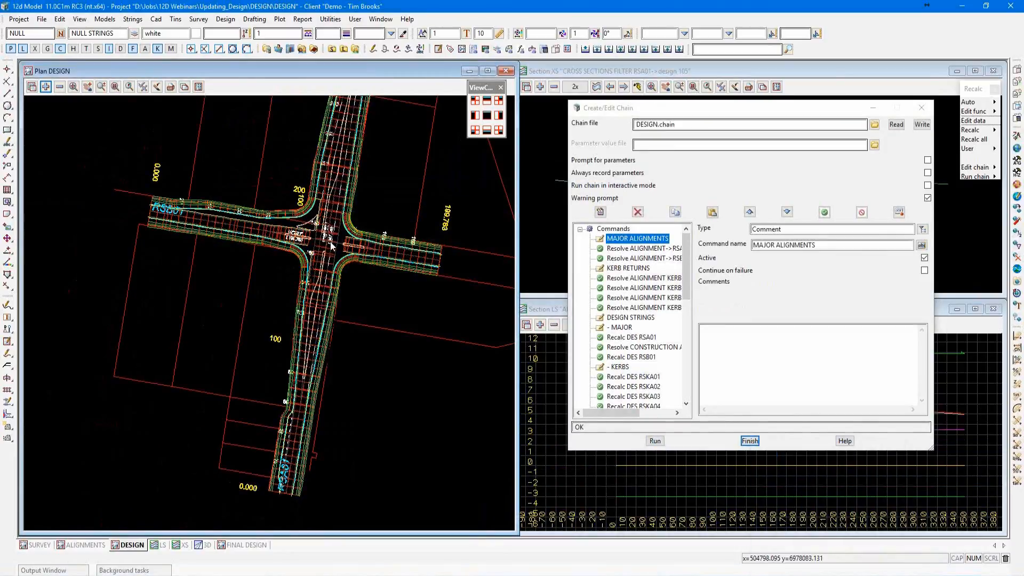
Run the DESIGN chain a second time with the intersection in view and dismiss both retriangulation messages.
{"action": "scroll", "coordinate": [328, 239], "scroll_direction": "up", "scroll_amount": 2}
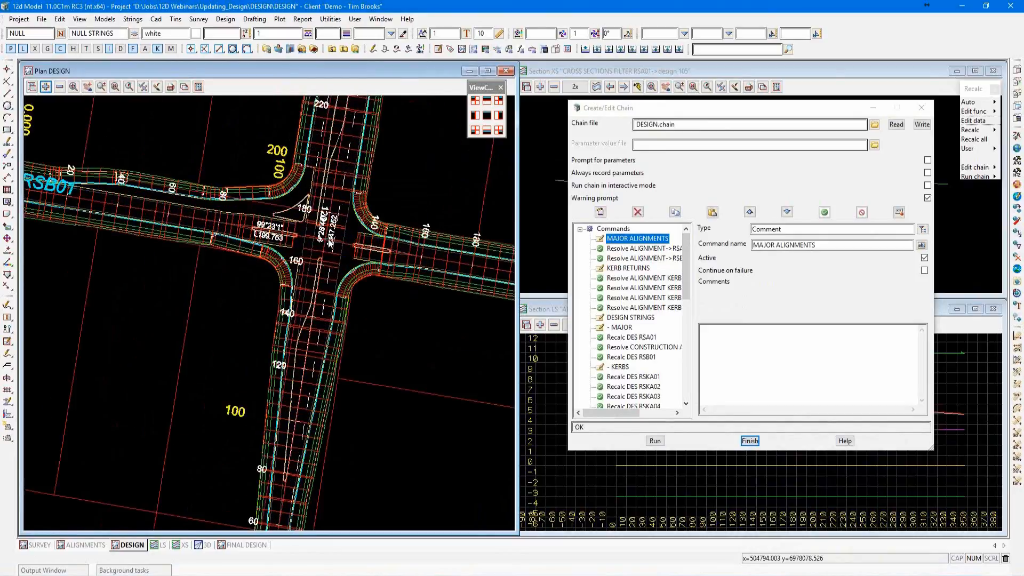
{"action": "left_click", "coordinate": [656, 441]}
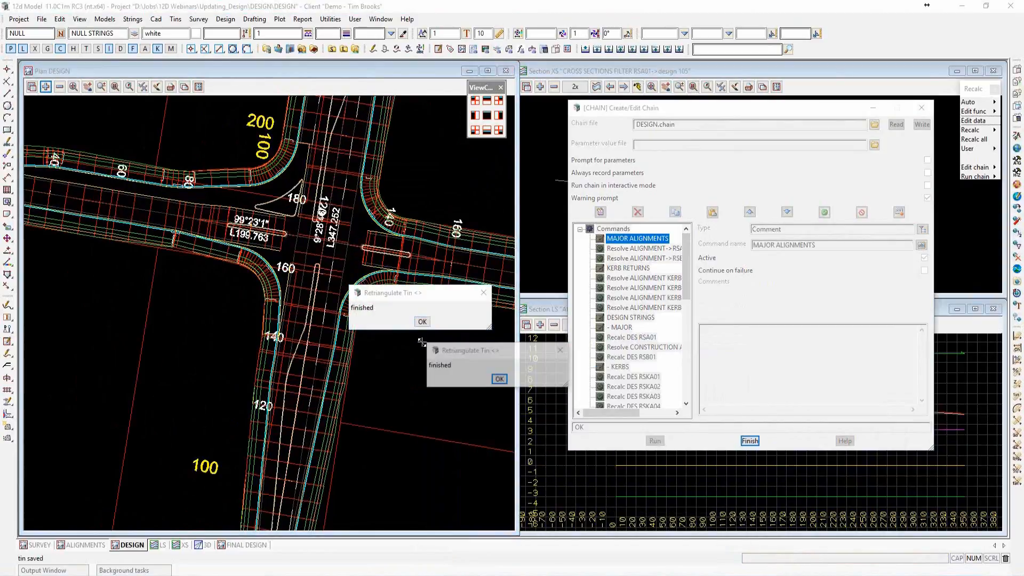
{"action": "left_click", "coordinate": [500, 379]}
{"action": "left_click", "coordinate": [422, 322]}
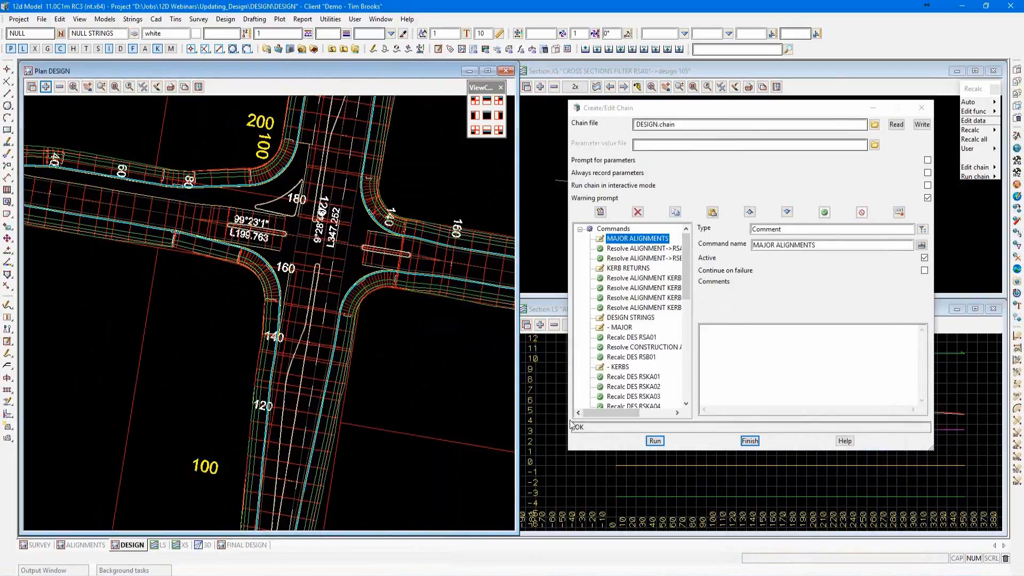
Check the output window for the chain run and review the full recalculated road layout in plan.
{"action": "left_click", "coordinate": [67, 572]}
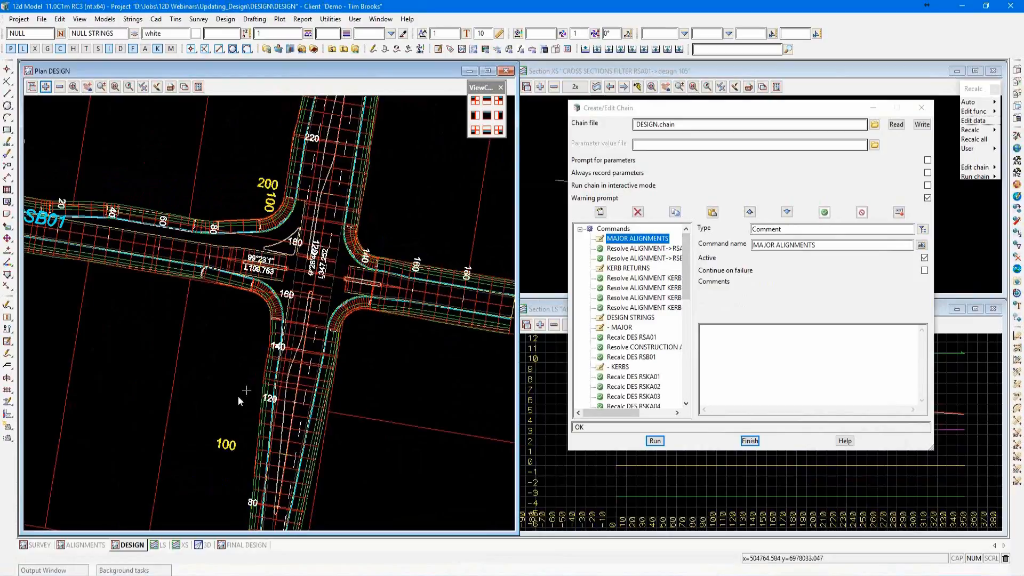
{"action": "left_click", "coordinate": [74, 571]}
{"action": "scroll", "coordinate": [240, 378], "scroll_direction": "down", "scroll_amount": 2}
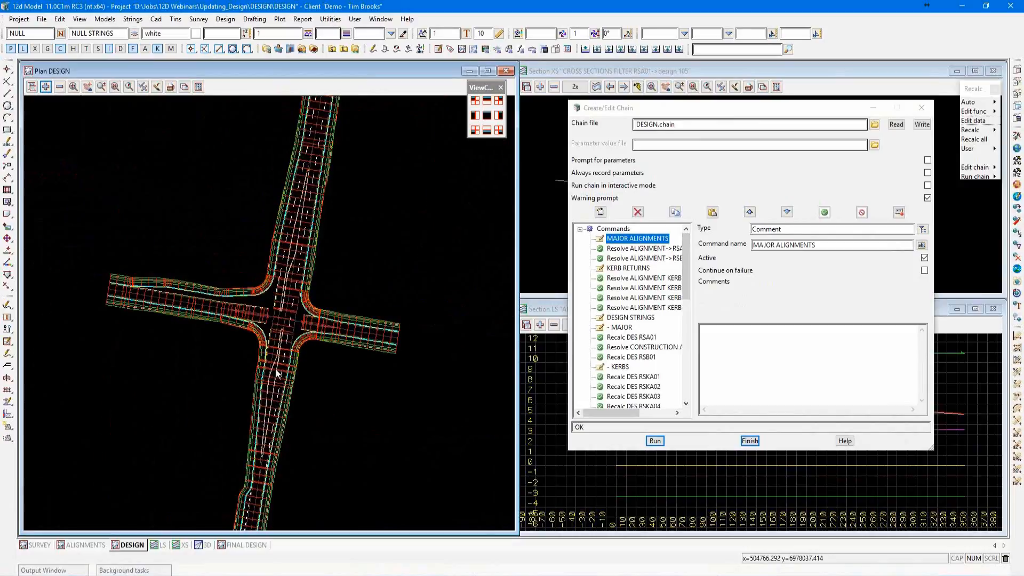
{"action": "scroll", "coordinate": [276, 373], "scroll_direction": "down", "scroll_amount": 2}
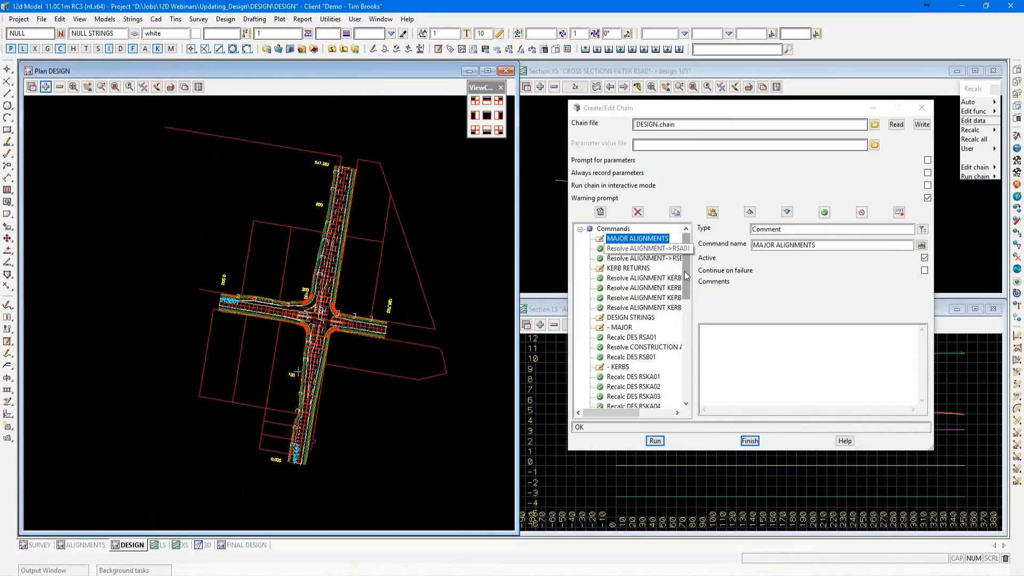
Review the chain's Recalc TIN TRAFFIC SURFACE, Recalc TIN DESIGN and Change String/Element Info commands.
{"action": "left_click_drag", "start_coordinate": [684, 271], "coordinate": [688, 338]}
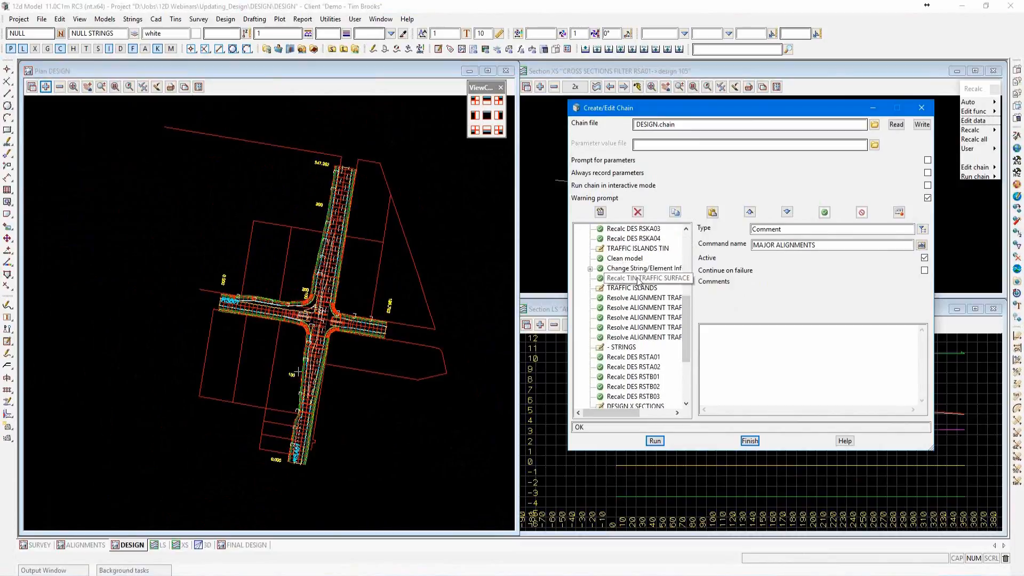
{"action": "left_click", "coordinate": [640, 280]}
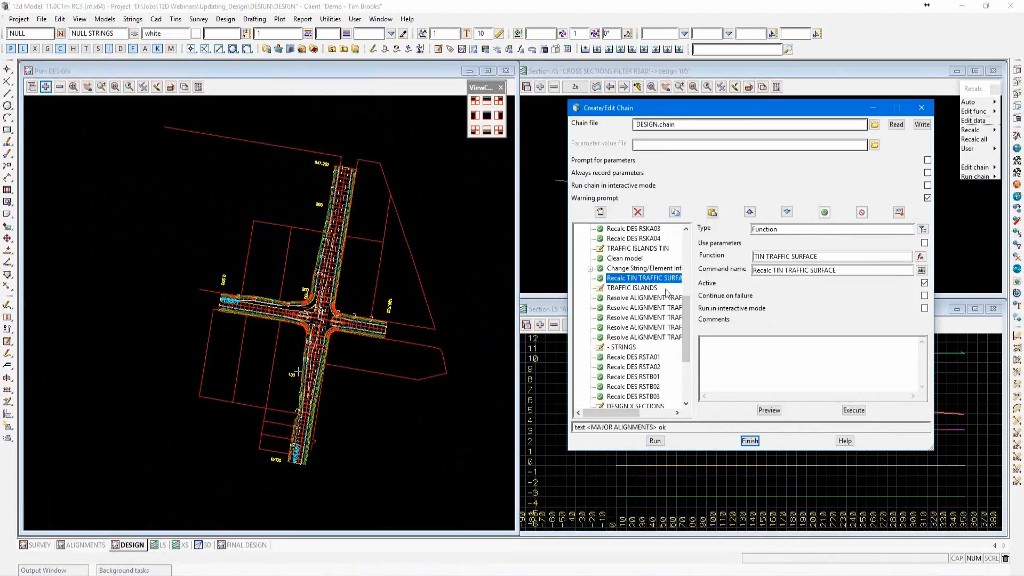
{"action": "left_click_drag", "start_coordinate": [690, 318], "coordinate": [689, 356]}
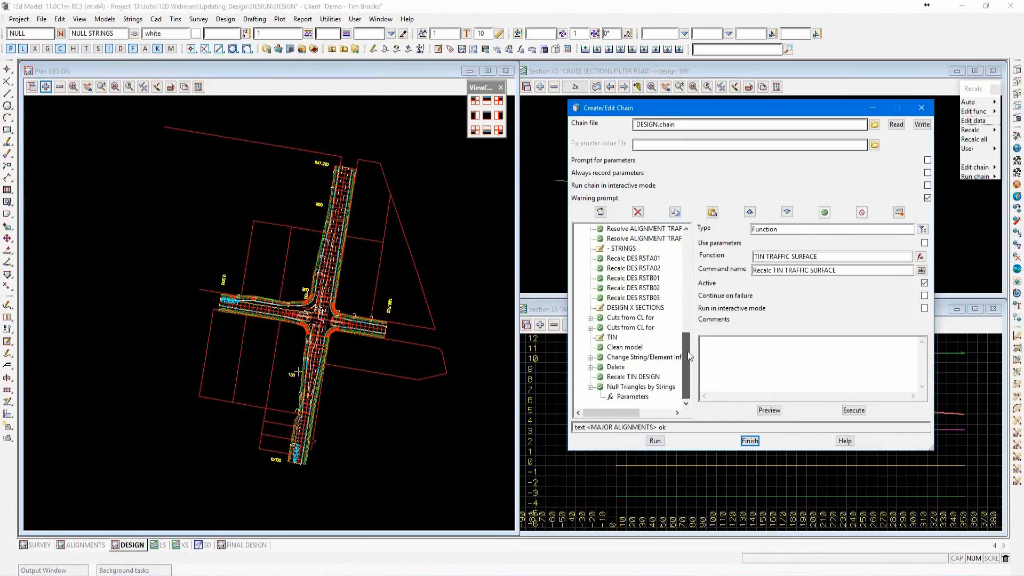
{"action": "left_click", "coordinate": [638, 378]}
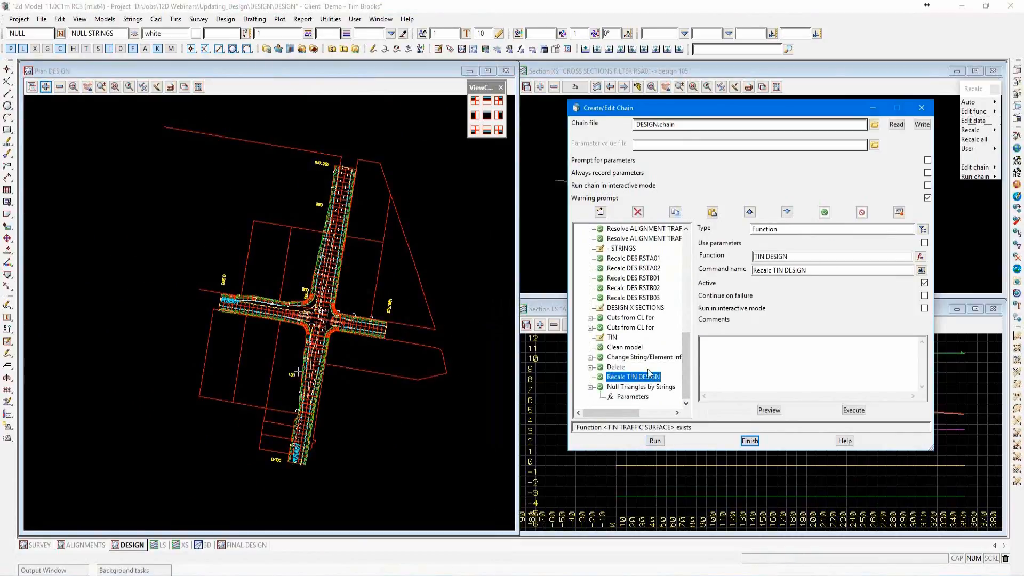
{"action": "left_click", "coordinate": [647, 357]}
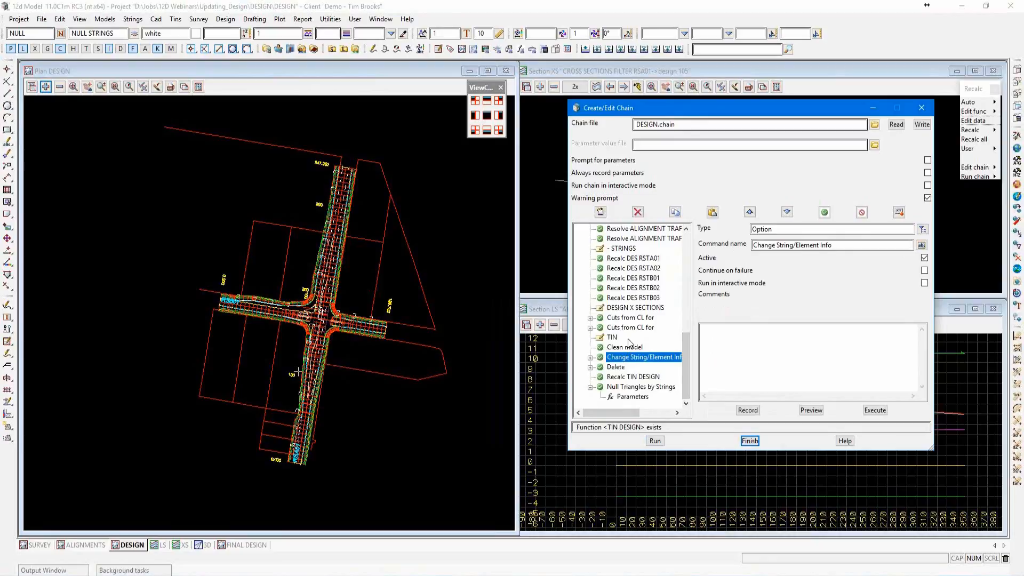
Examine the recalculated intersection, kerb returns and traffic islands in the DESIGN plan view.
{"action": "scroll", "coordinate": [309, 324], "scroll_direction": "up", "scroll_amount": 4}
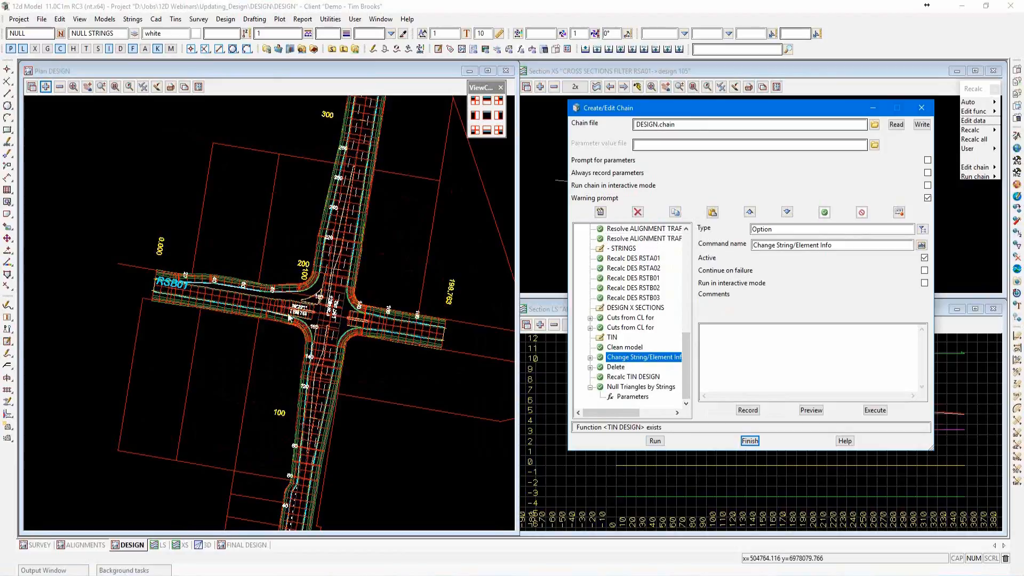
{"action": "scroll", "coordinate": [263, 319], "scroll_direction": "down", "scroll_amount": 1}
{"action": "scroll", "coordinate": [263, 319], "scroll_direction": "down", "scroll_amount": 1}
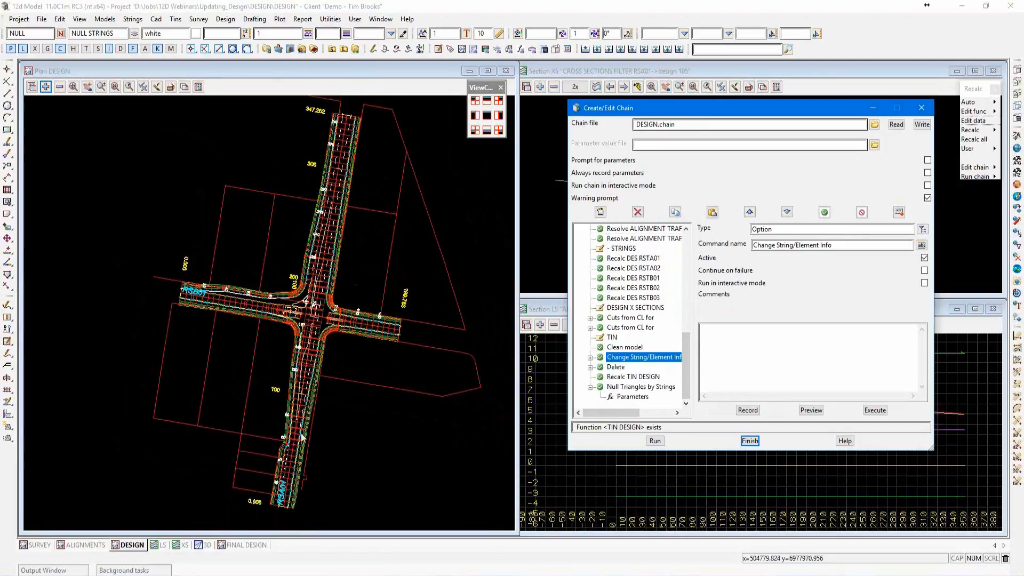
{"action": "scroll", "coordinate": [315, 368], "scroll_direction": "up", "scroll_amount": 2}
{"action": "scroll", "coordinate": [316, 368], "scroll_direction": "up", "scroll_amount": 4}
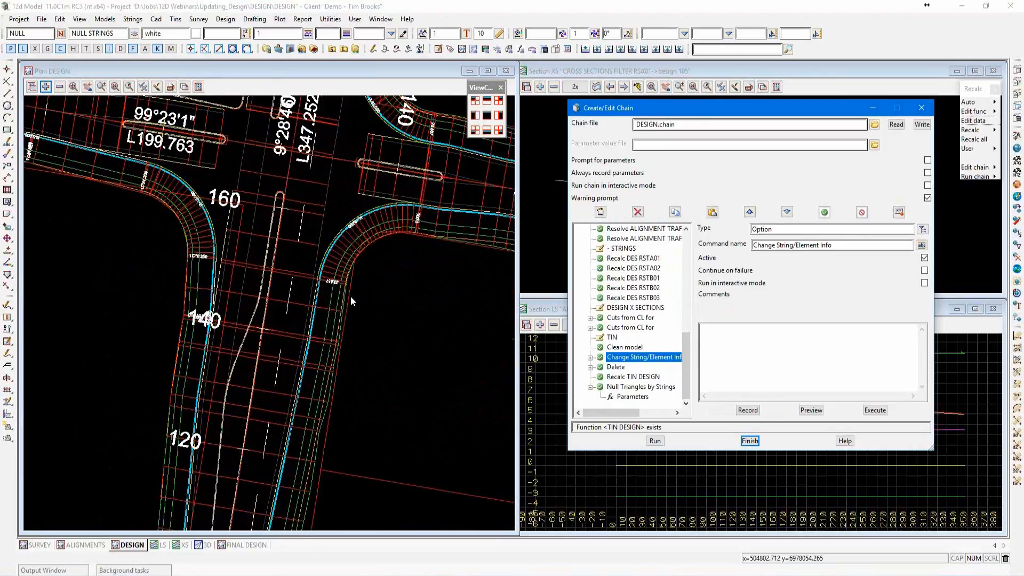
{"action": "scroll", "coordinate": [327, 359], "scroll_direction": "down", "scroll_amount": 4}
{"action": "scroll", "coordinate": [323, 347], "scroll_direction": "down", "scroll_amount": 1}
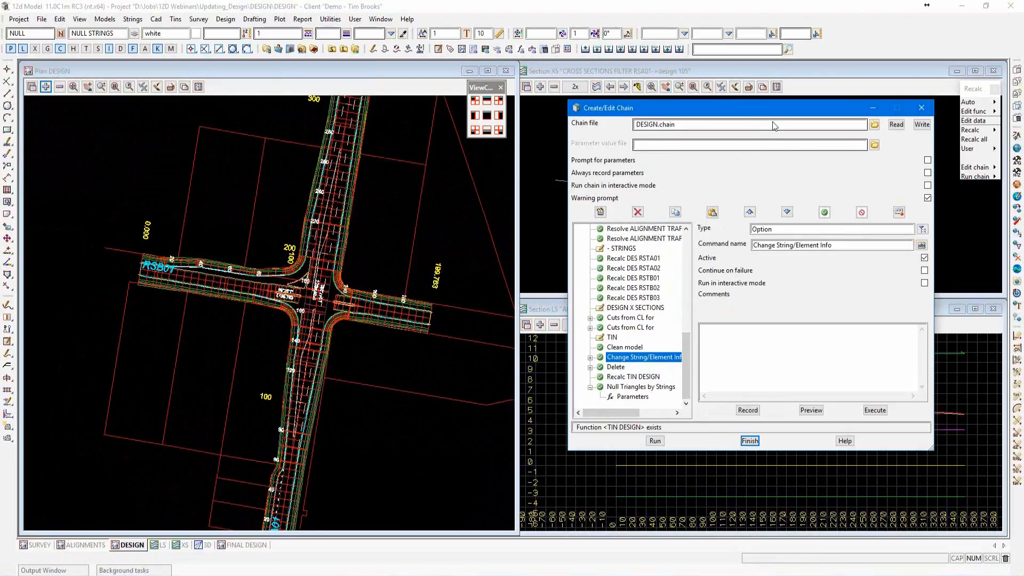
Move the chain editor aside, maximise the 3D perspective view and examine the updated road surface around the intersection.
{"action": "left_click_drag", "start_coordinate": [770, 109], "coordinate": [802, 391]}
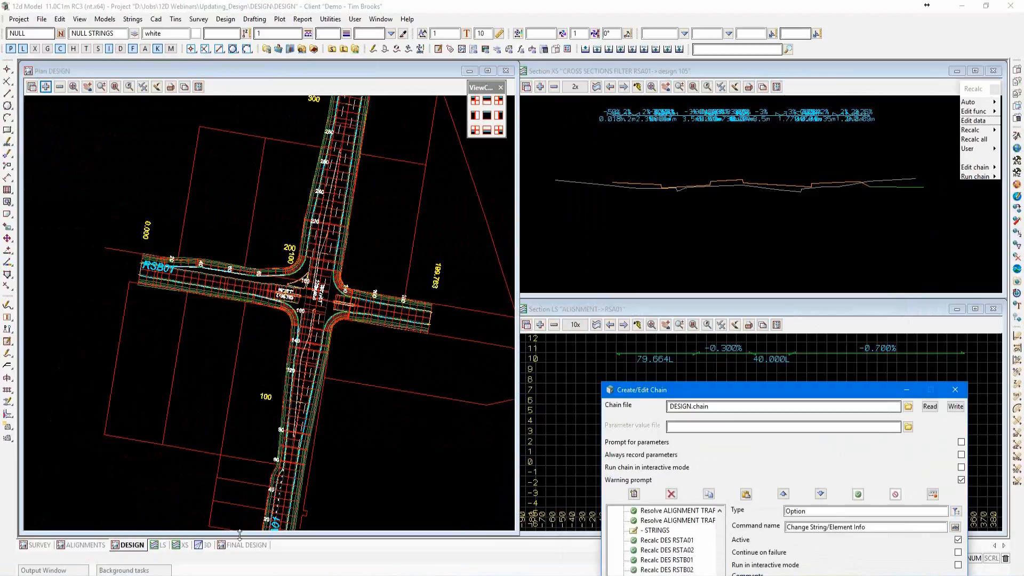
{"action": "left_click", "coordinate": [202, 545]}
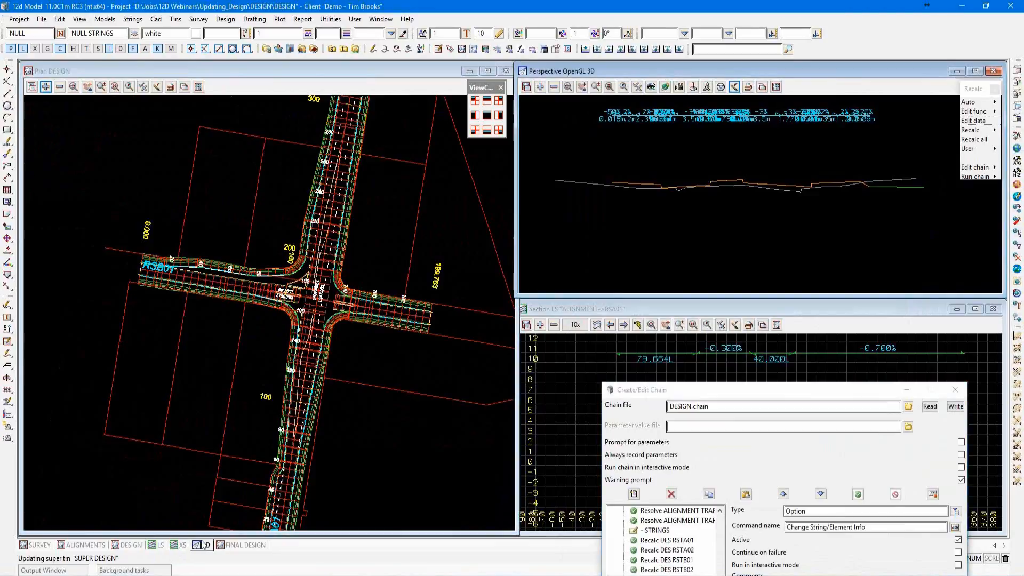
{"action": "left_click", "coordinate": [976, 70]}
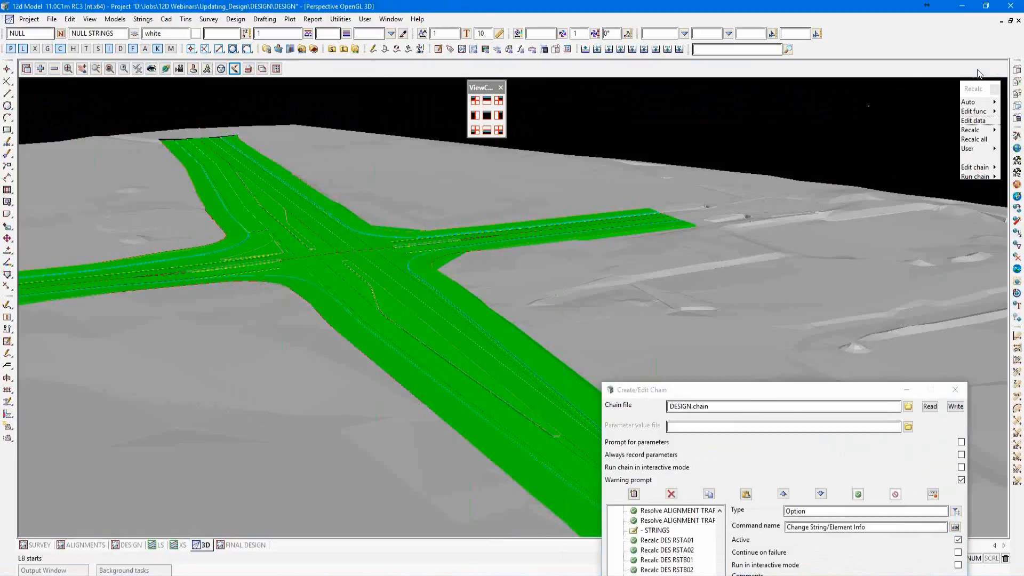
{"action": "scroll", "coordinate": [313, 252], "scroll_direction": "up", "scroll_amount": 4}
{"action": "scroll", "coordinate": [242, 303], "scroll_direction": "down", "scroll_amount": 1}
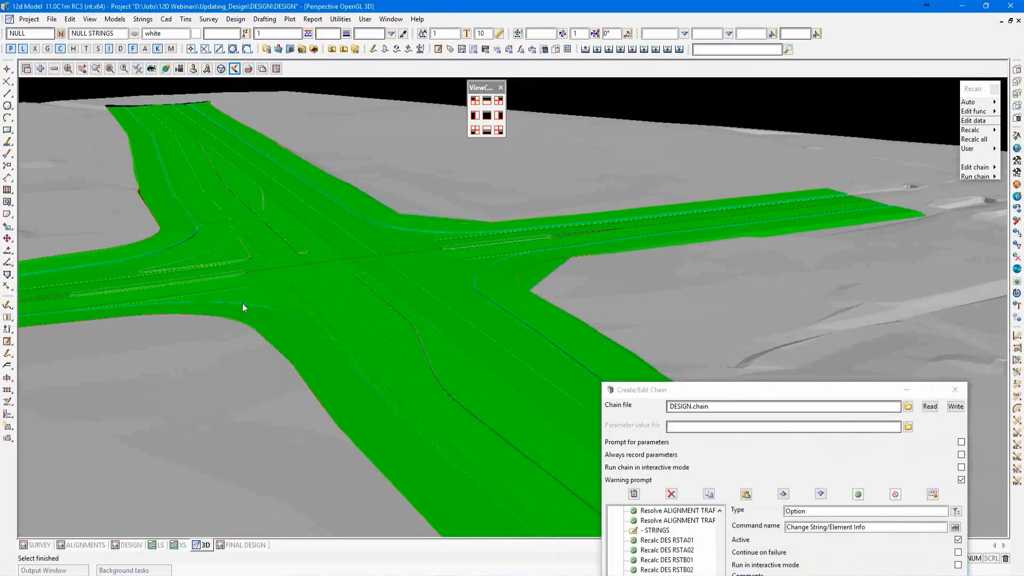
{"action": "scroll", "coordinate": [242, 303], "scroll_direction": "down", "scroll_amount": 2}
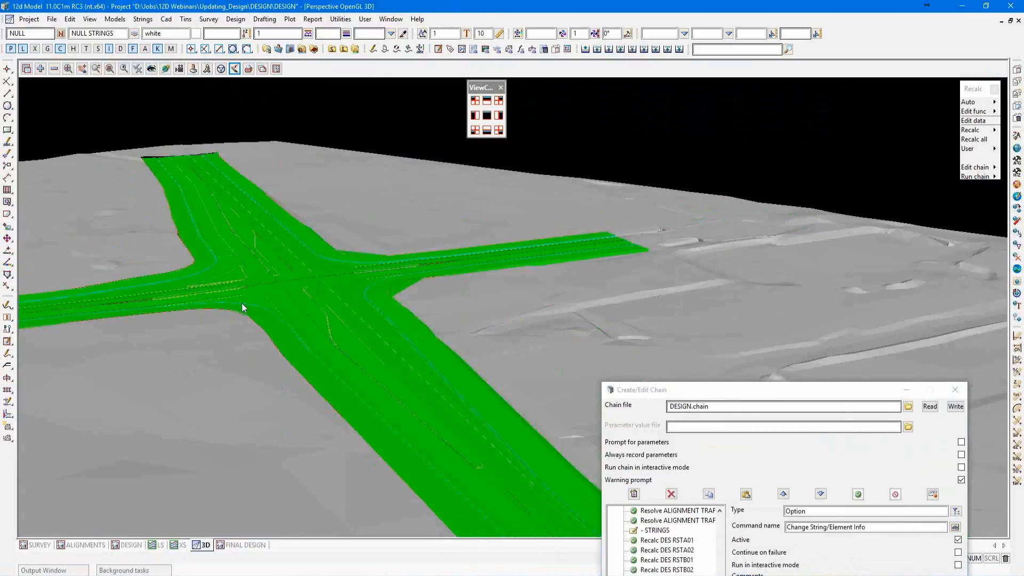
{"action": "scroll", "coordinate": [241, 303], "scroll_direction": "down", "scroll_amount": 1}
Finish the DESIGN chain editor, continuing without saving the chain modifications.
{"action": "left_click_drag", "start_coordinate": [739, 394], "coordinate": [727, 143]}
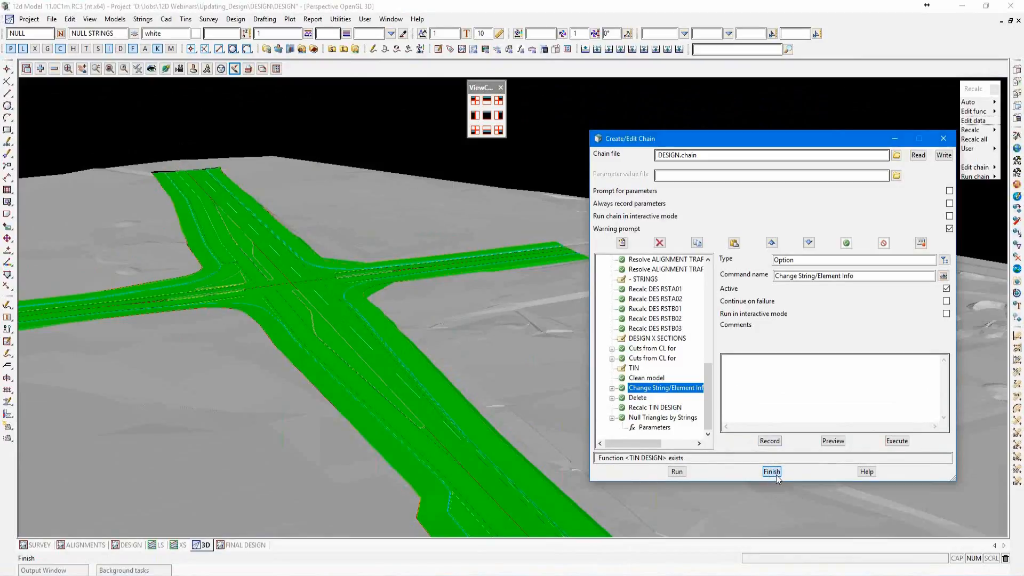
{"action": "left_click", "coordinate": [773, 472]}
{"action": "left_click", "coordinate": [498, 308]}
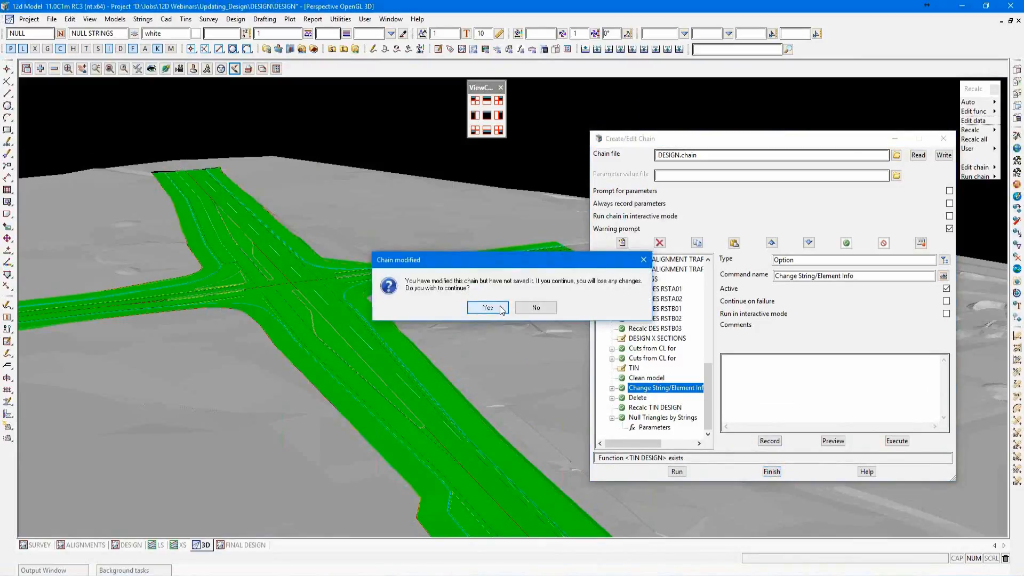
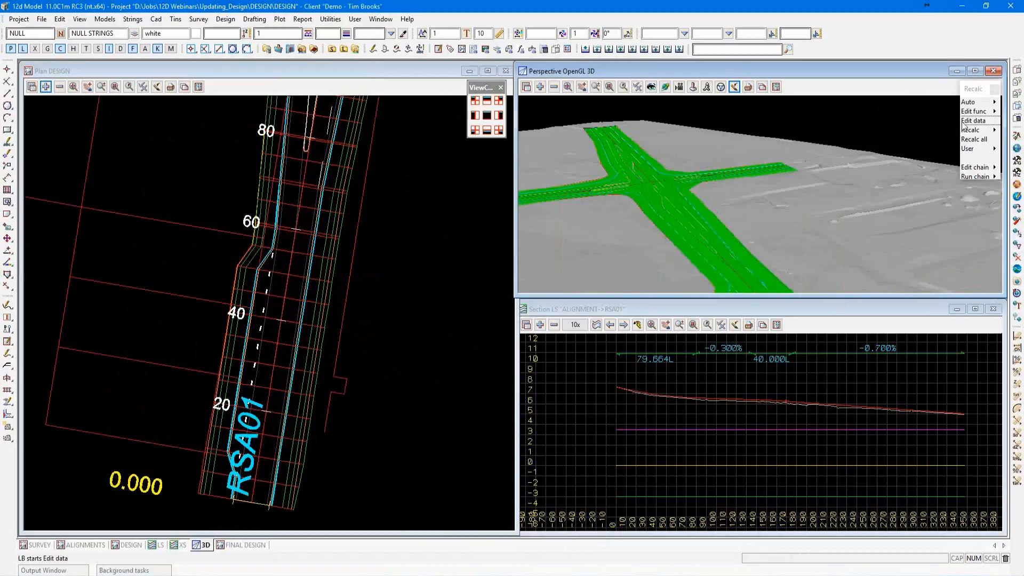
Edit the function data of road RSA01 by picking its design string in plan, and open its left modifiers.
{"action": "left_click", "coordinate": [967, 122]}
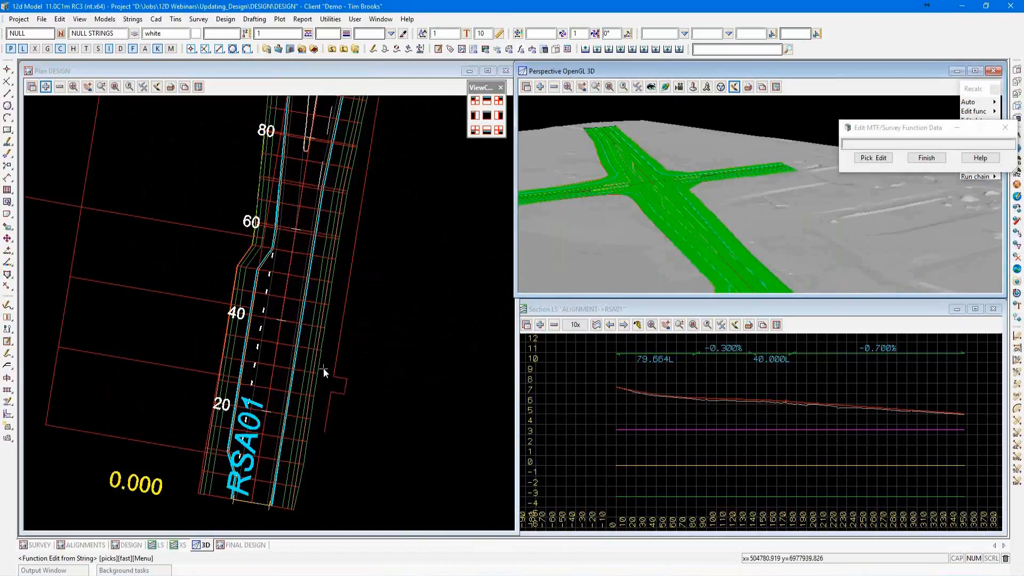
{"action": "left_click", "coordinate": [323, 368]}
{"action": "middle_click", "coordinate": [323, 368]}
{"action": "left_click_drag", "start_coordinate": [348, 377], "coordinate": [464, 153]}
{"action": "left_click", "coordinate": [463, 186]}
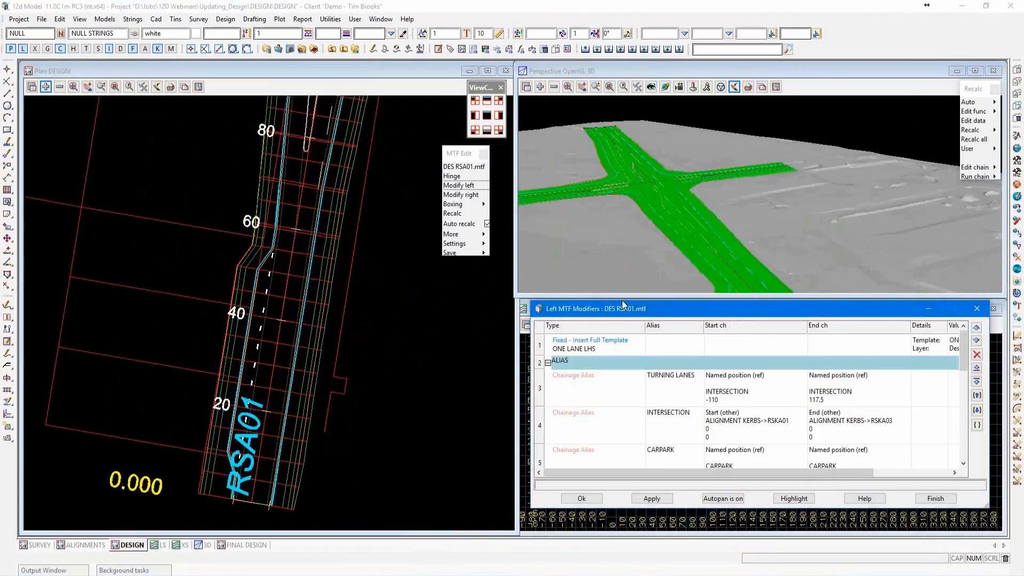
Open the CARPARK Fixed - Insert modifier for the LCL link and enlarge its settings dialog.
{"action": "left_click_drag", "start_coordinate": [836, 352], "coordinate": [836, 475]}
{"action": "double_click", "coordinate": [575, 363]}
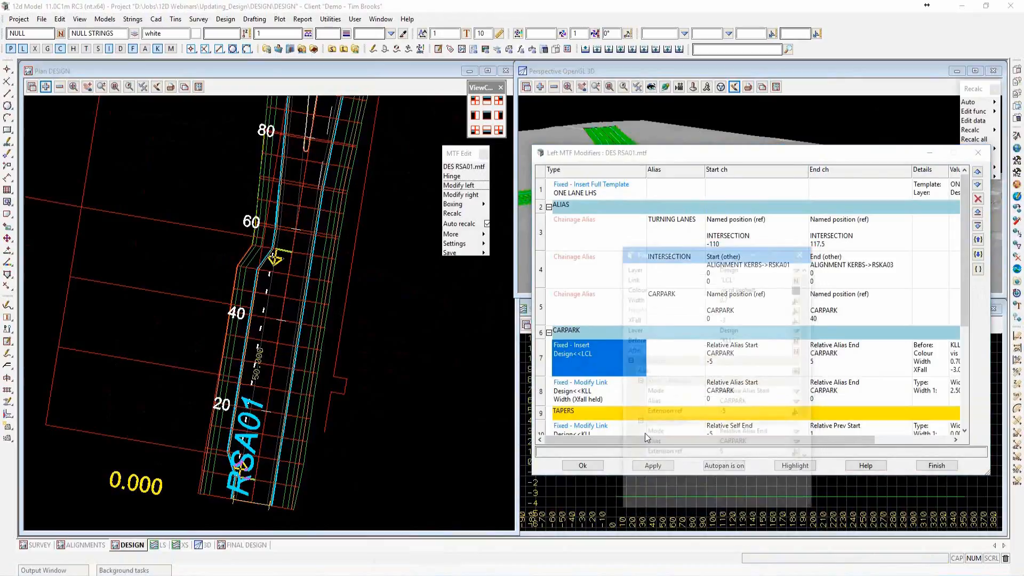
{"action": "left_click", "coordinate": [645, 433]}
{"action": "left_click_drag", "start_coordinate": [694, 247], "coordinate": [701, 175]}
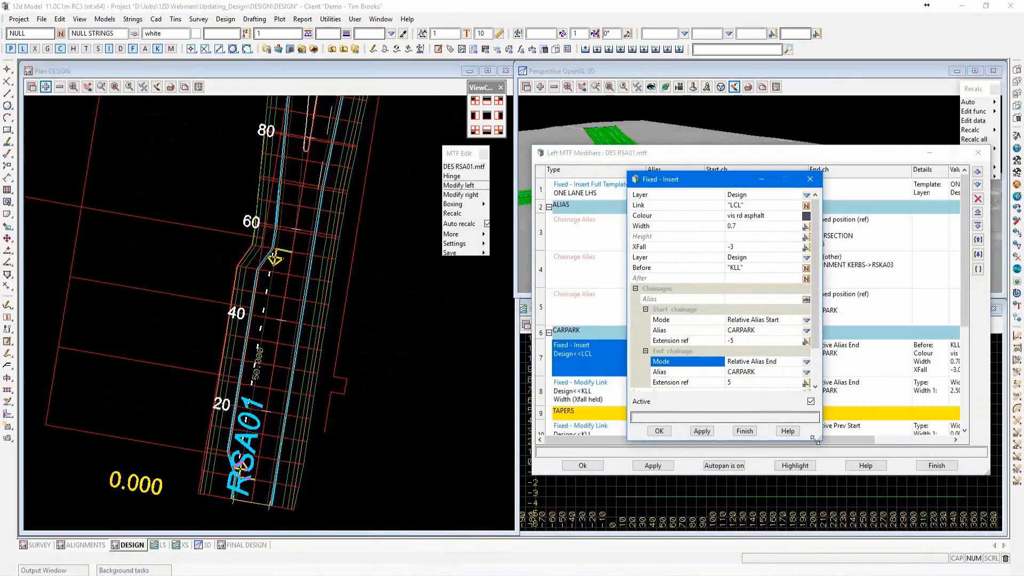
{"action": "left_click_drag", "start_coordinate": [820, 440], "coordinate": [894, 508]}
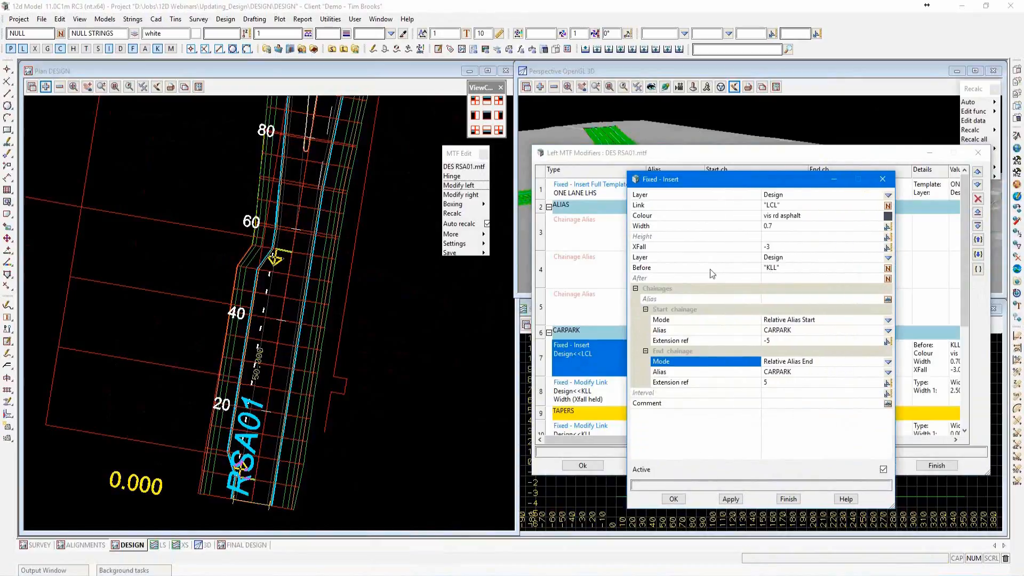
Clear the Before link of the CARPARK insert modifier.
{"action": "left_click", "coordinate": [783, 270]}
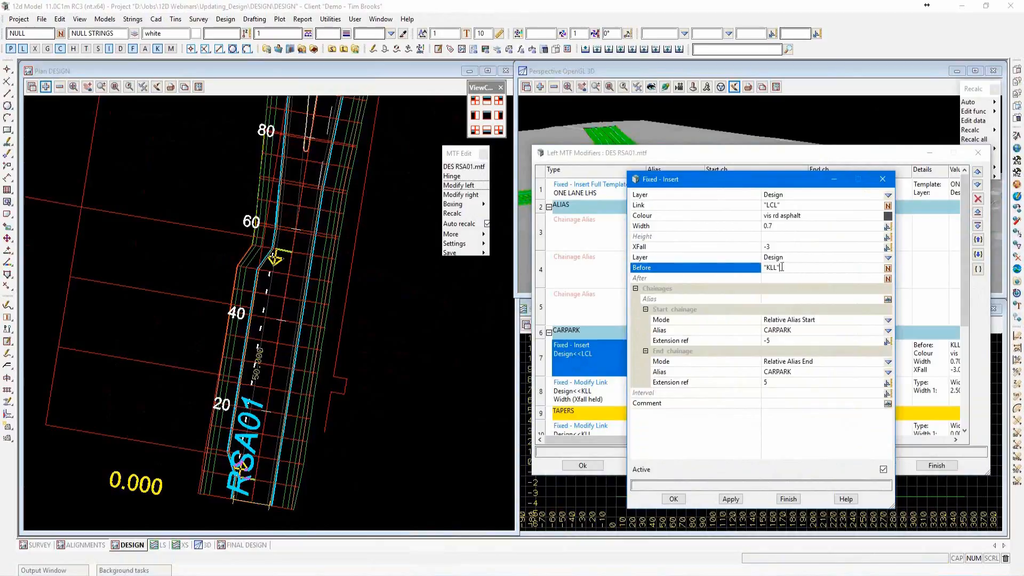
{"action": "left_click_drag", "start_coordinate": [782, 267], "coordinate": [759, 267]}
{"action": "key", "text": "BackSpace"}
Set the Before link to "KLL" by picking the kerb string in the plan, and accept the modifier and the left modifiers list.
{"action": "left_click", "coordinate": [443, 390]}
{"action": "scroll", "coordinate": [204, 456], "scroll_direction": "up", "scroll_amount": 1}
{"action": "scroll", "coordinate": [211, 468], "scroll_direction": "up", "scroll_amount": 1}
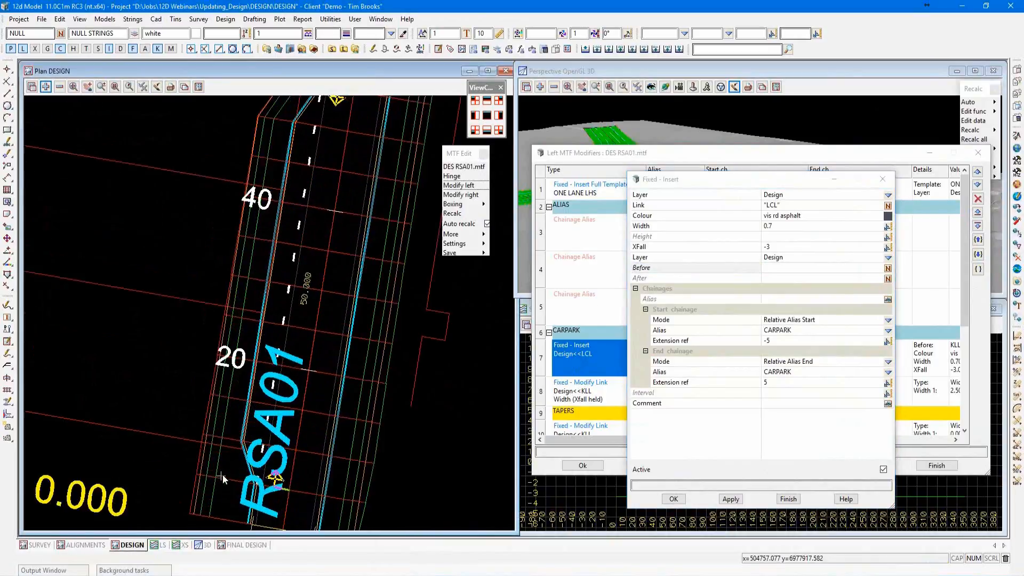
{"action": "scroll", "coordinate": [270, 244], "scroll_direction": "up", "scroll_amount": 1}
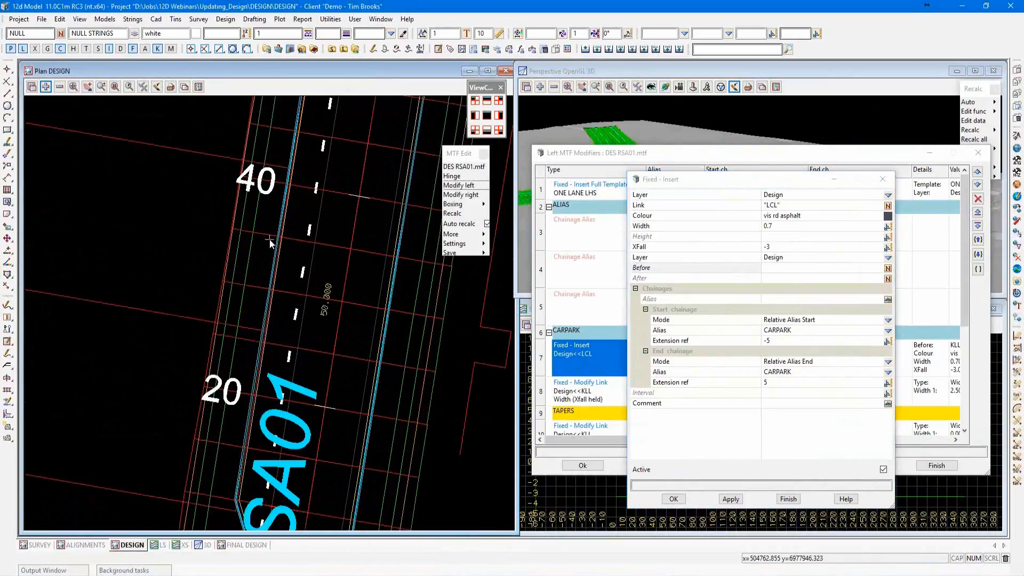
{"action": "scroll", "coordinate": [270, 244], "scroll_direction": "up", "scroll_amount": 1}
{"action": "left_click", "coordinate": [771, 268]}
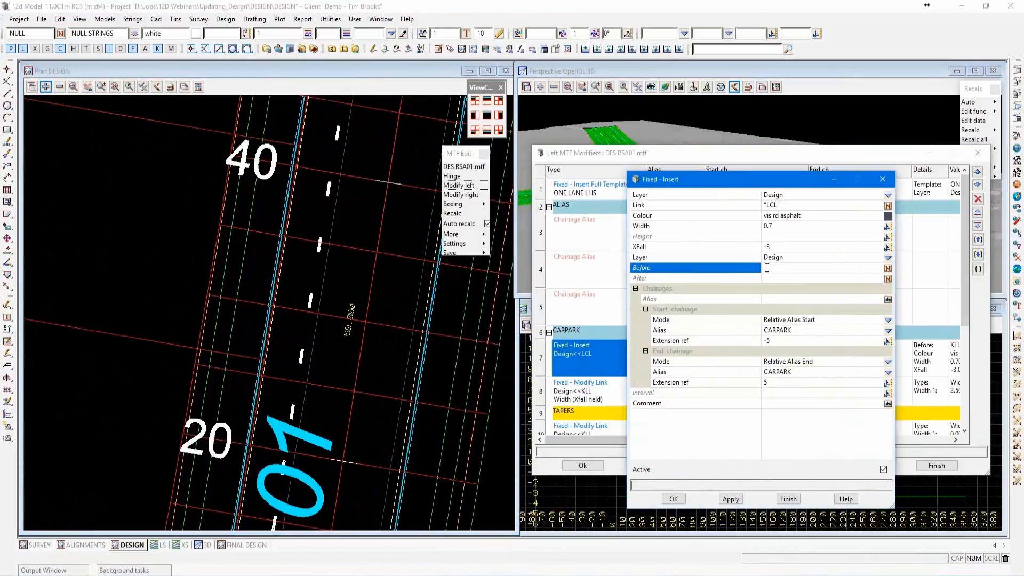
{"action": "middle_click", "coordinate": [767, 268]}
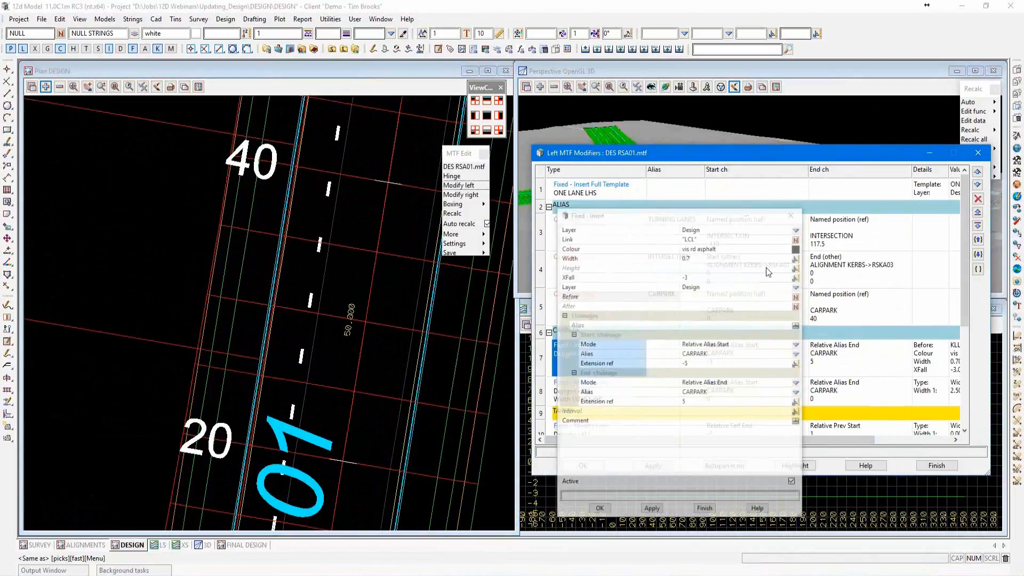
{"action": "left_click", "coordinate": [278, 316]}
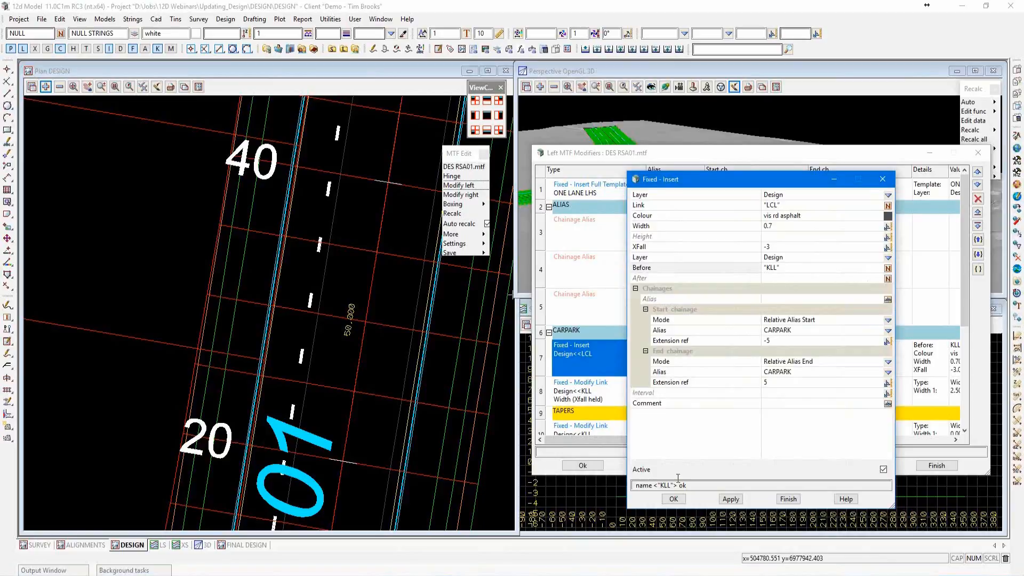
{"action": "left_click", "coordinate": [674, 499]}
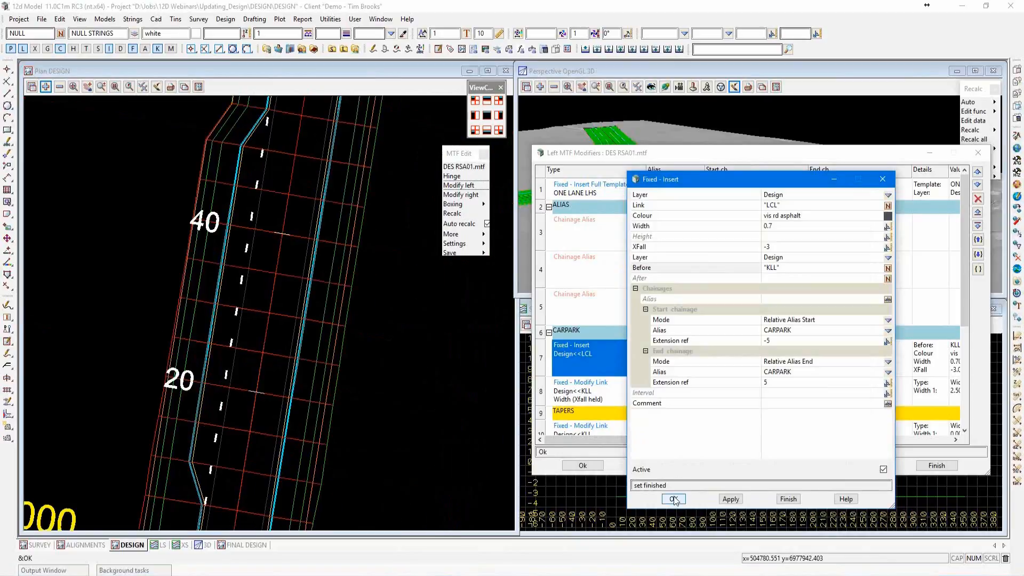
{"action": "left_click", "coordinate": [583, 465]}
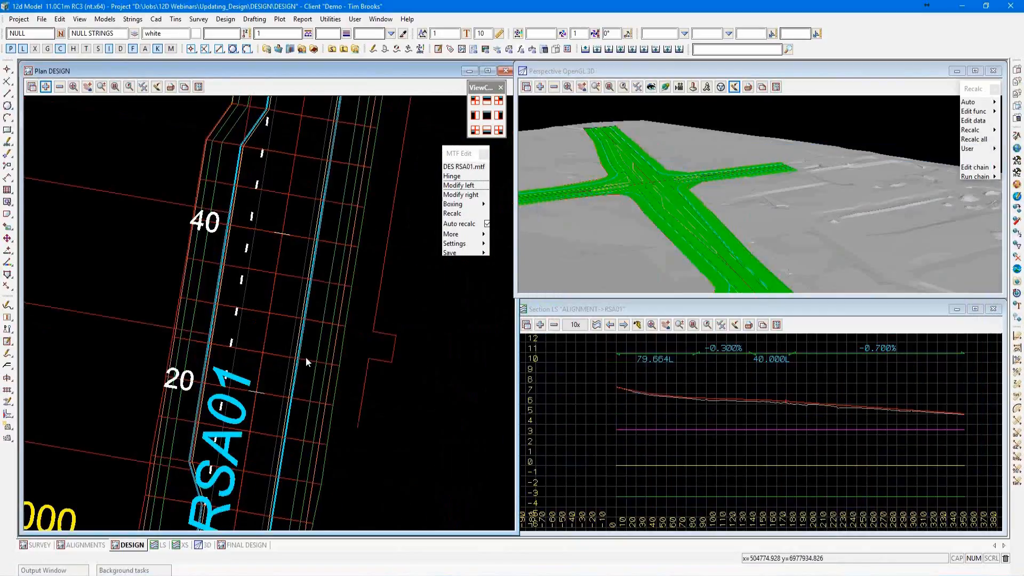
Examine the whole design in plan and review the list of MTF functions available for editing.
{"action": "scroll", "coordinate": [305, 357], "scroll_direction": "down", "scroll_amount": 6}
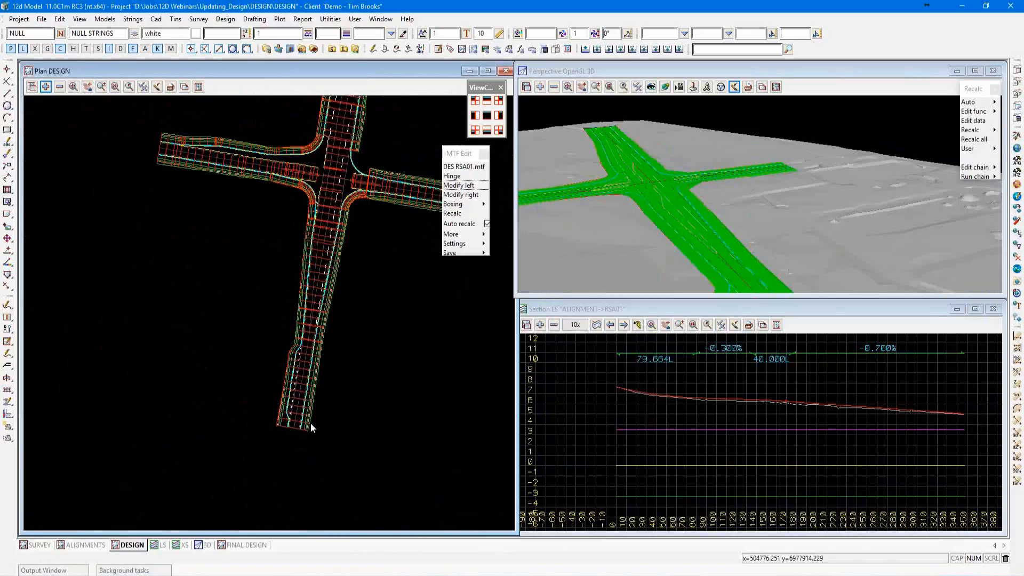
{"action": "scroll", "coordinate": [310, 424], "scroll_direction": "down", "scroll_amount": 2}
{"action": "scroll", "coordinate": [351, 276], "scroll_direction": "up", "scroll_amount": 2}
{"action": "scroll", "coordinate": [322, 327], "scroll_direction": "down", "scroll_amount": 2}
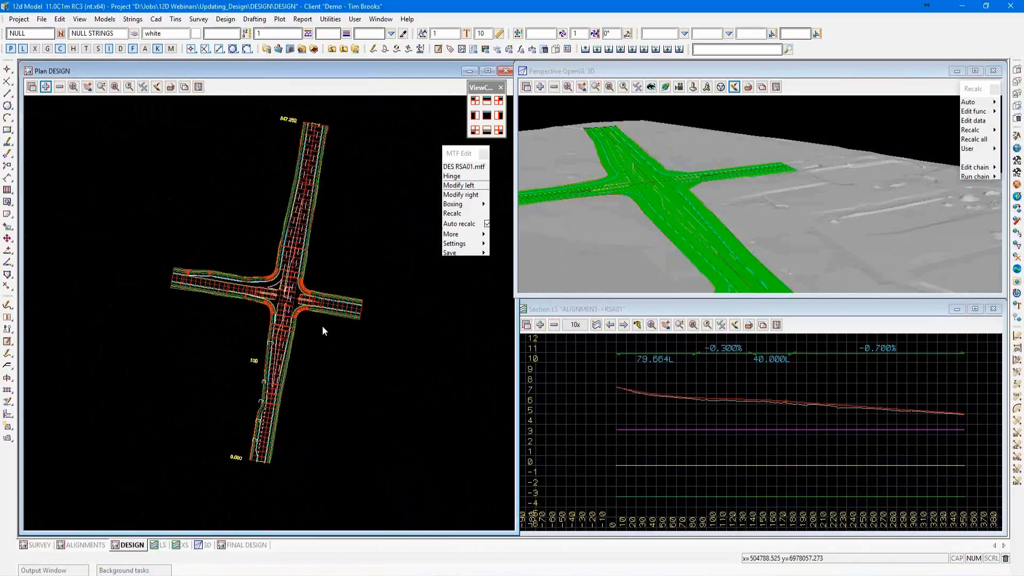
{"action": "scroll", "coordinate": [322, 326], "scroll_direction": "up", "scroll_amount": 4}
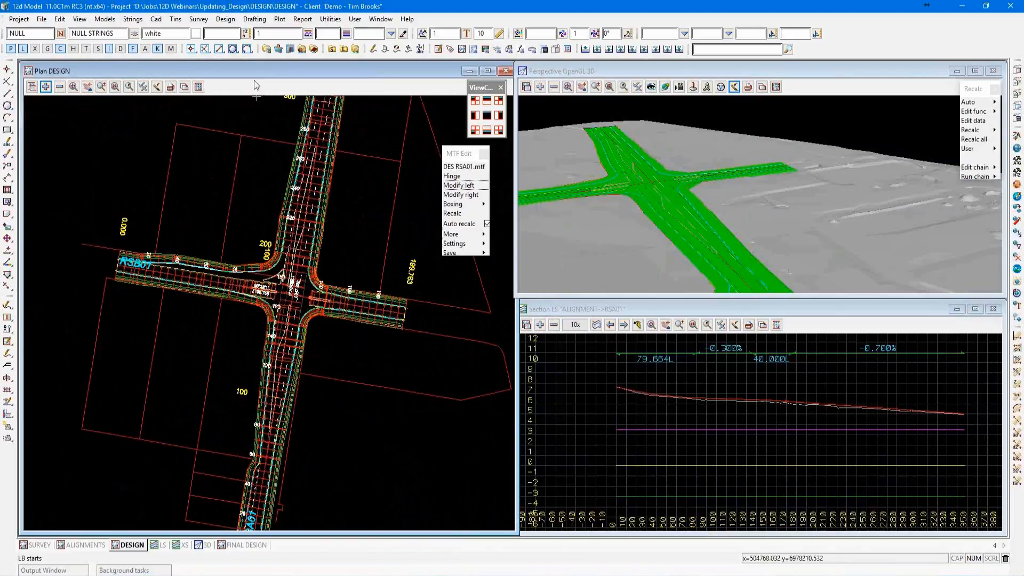
{"action": "left_click", "coordinate": [224, 21]}
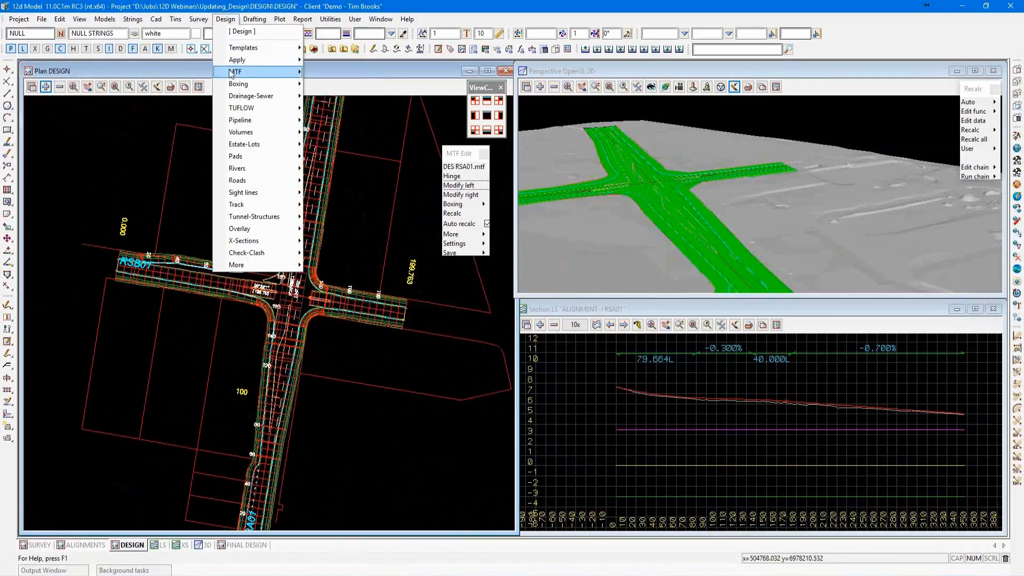
{"action": "mouse_move", "coordinate": [237, 71]}
{"action": "mouse_move", "coordinate": [330, 105]}
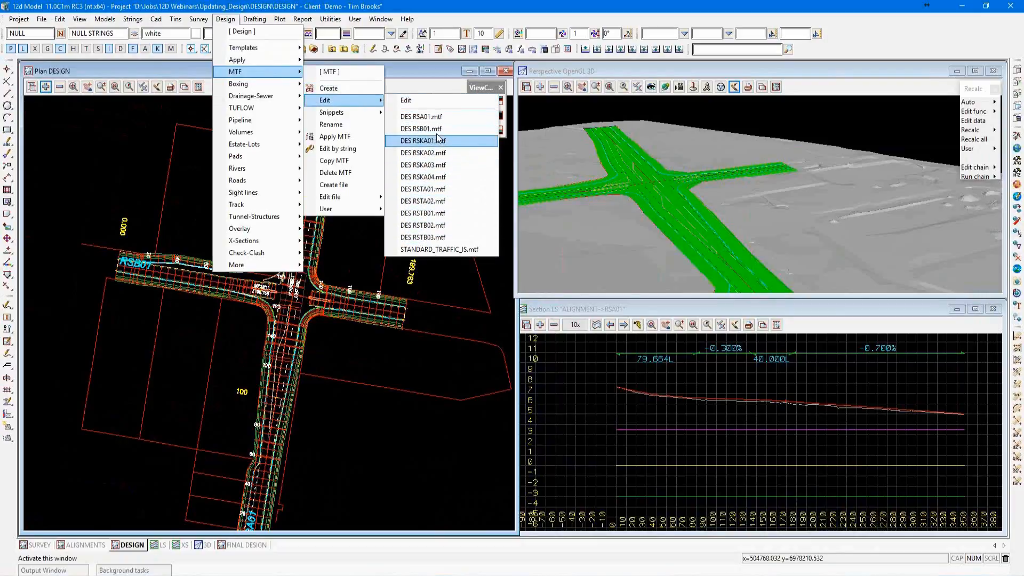
{"action": "left_click", "coordinate": [416, 116]}
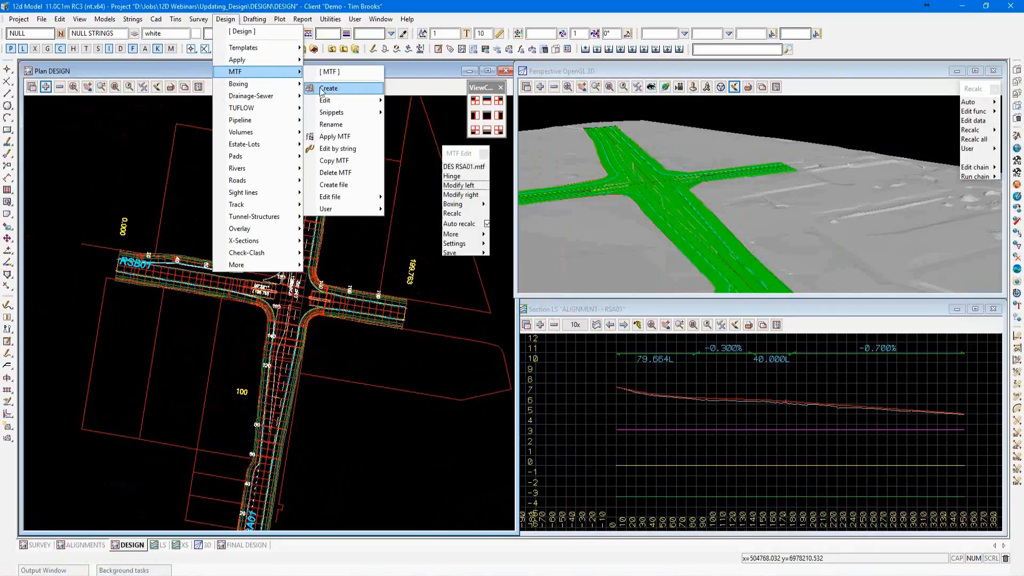
{"action": "mouse_move", "coordinate": [372, 106]}
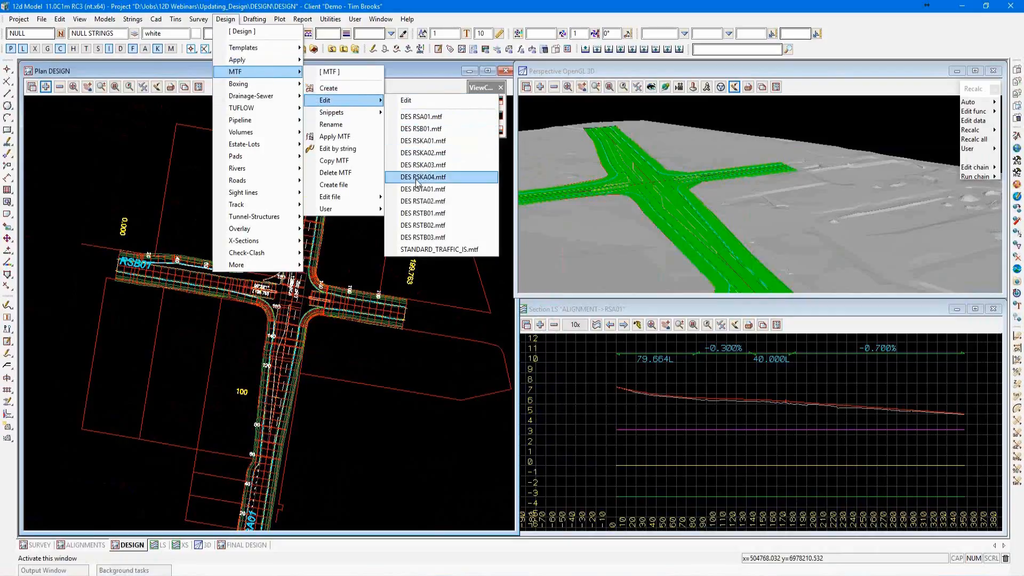
{"action": "left_click", "coordinate": [422, 262]}
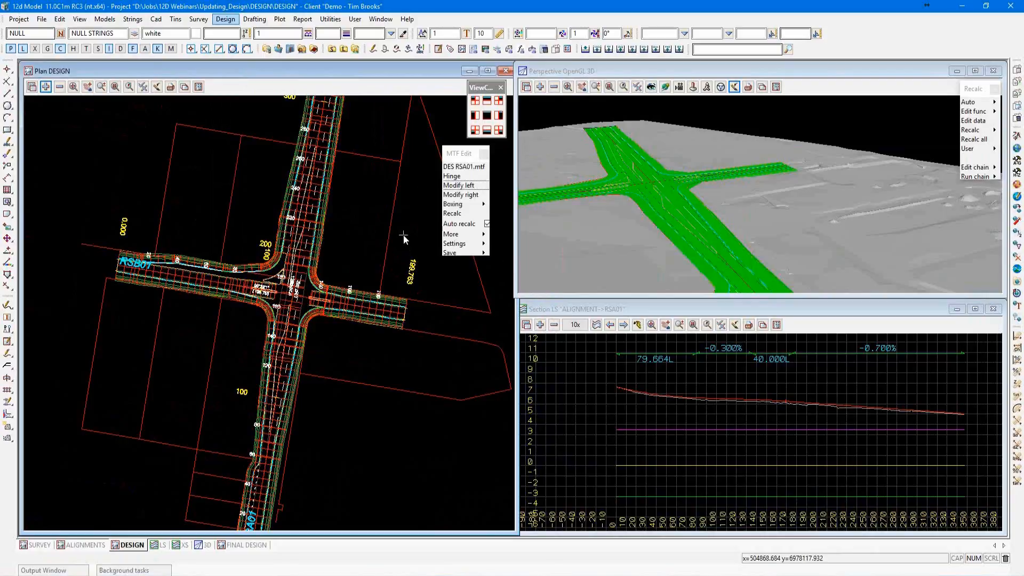
Edit the function data of road RSB01 by picking its KIR kerb string in plan, and place its MTF editor below the RSA01 one.
{"action": "scroll", "coordinate": [391, 218], "scroll_direction": "down", "scroll_amount": 2}
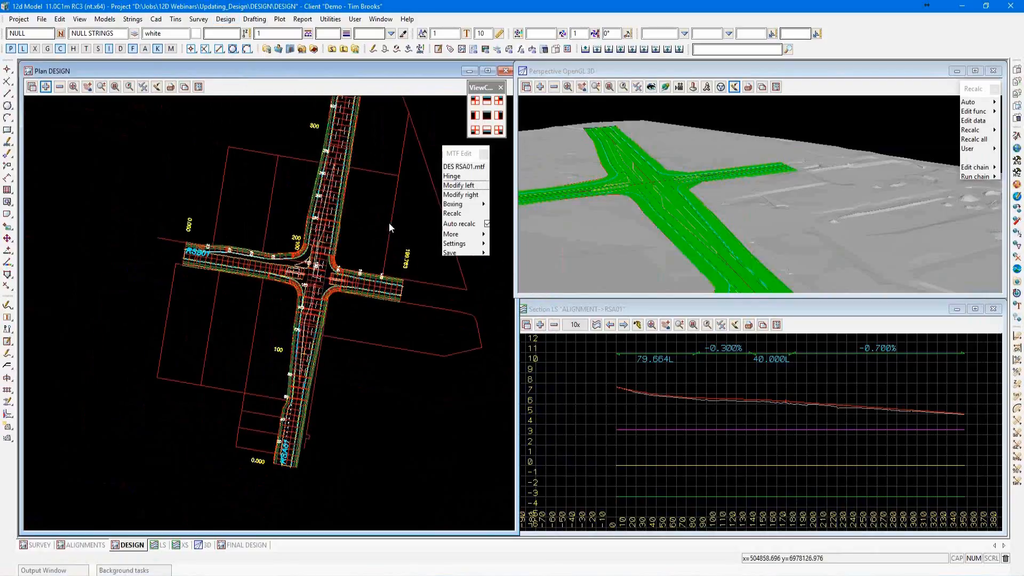
{"action": "scroll", "coordinate": [328, 325], "scroll_direction": "up", "scroll_amount": 1}
{"action": "scroll", "coordinate": [322, 334], "scroll_direction": "up", "scroll_amount": 4}
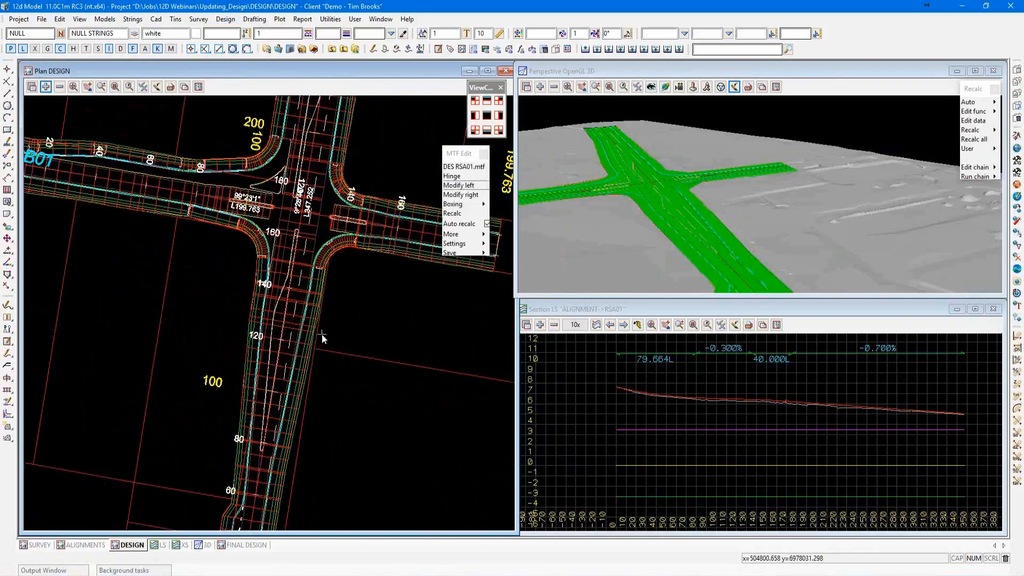
{"action": "left_click_drag", "start_coordinate": [975, 89], "coordinate": [913, 121]}
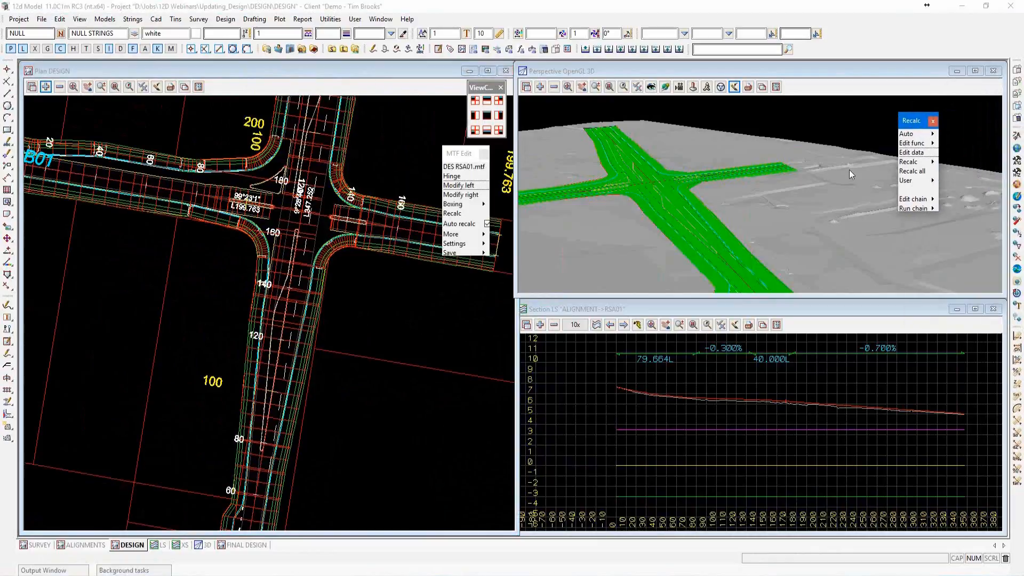
{"action": "mouse_move", "coordinate": [935, 209]}
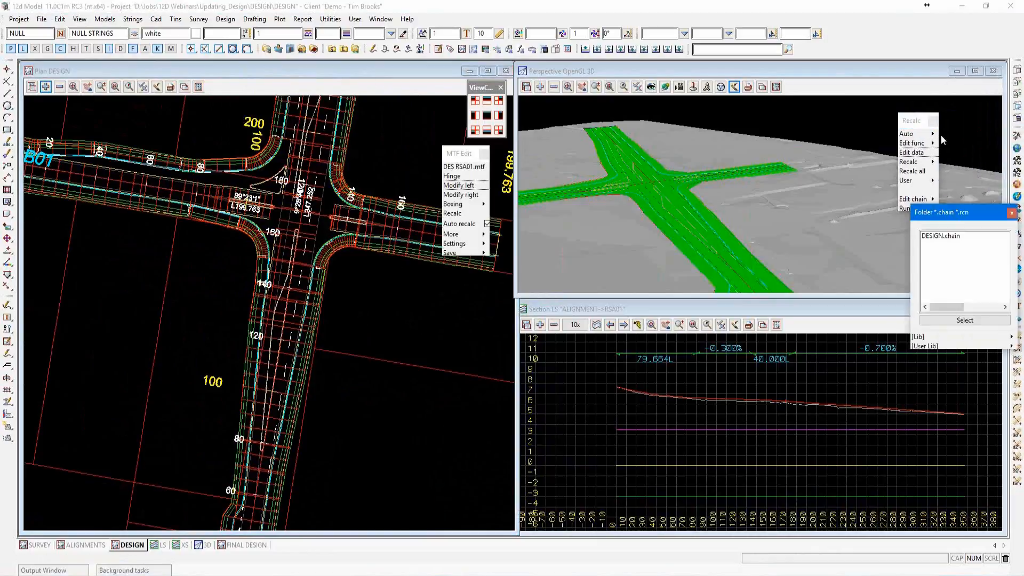
{"action": "left_click", "coordinate": [907, 153]}
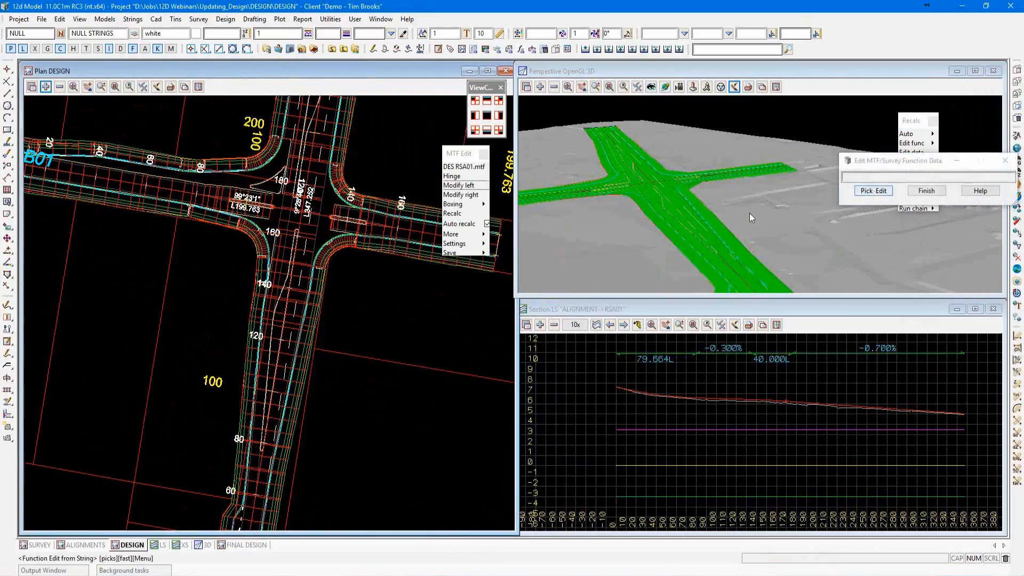
{"action": "left_click", "coordinate": [130, 197]}
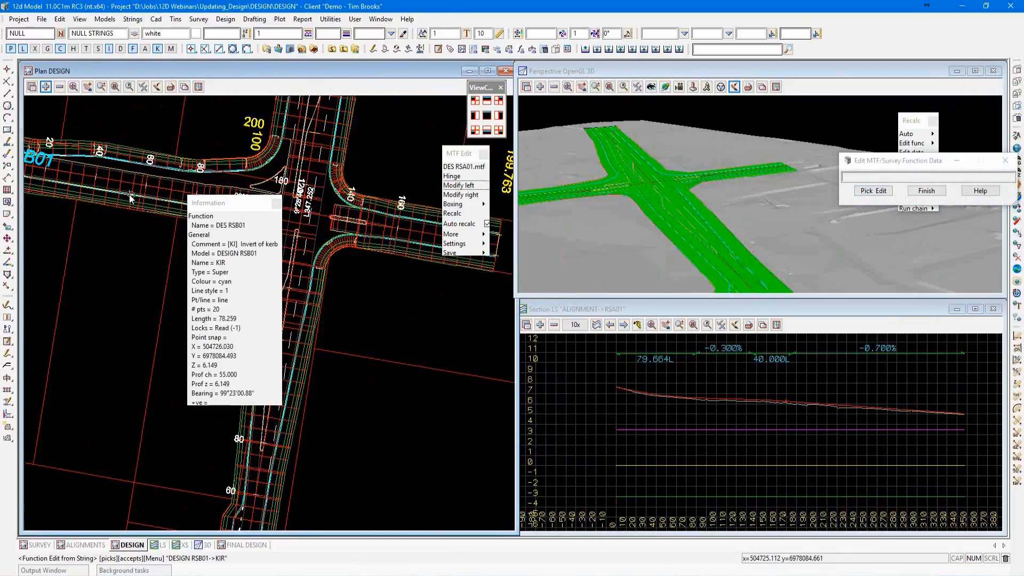
{"action": "middle_click", "coordinate": [131, 195]}
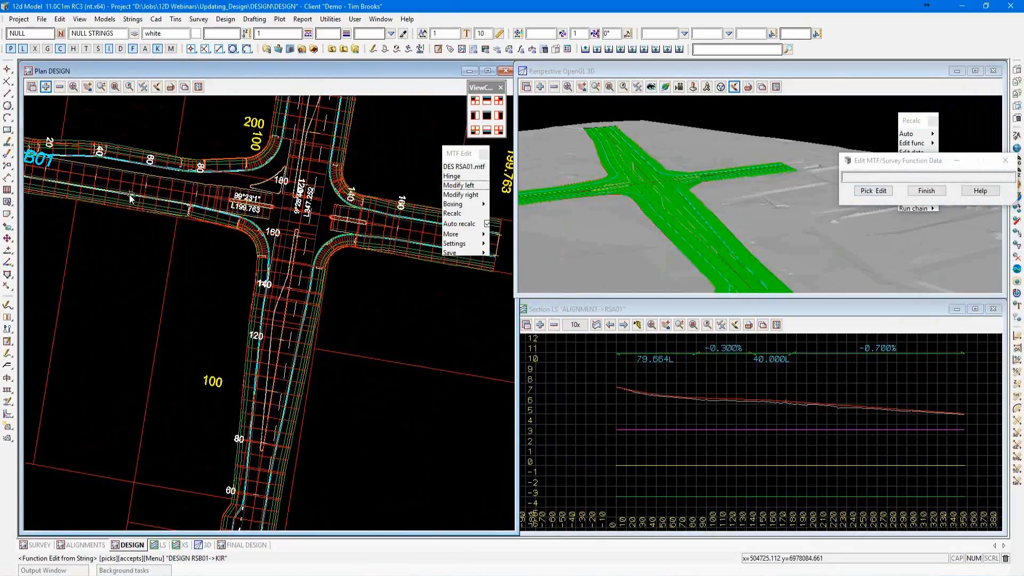
{"action": "left_click_drag", "start_coordinate": [149, 207], "coordinate": [478, 284]}
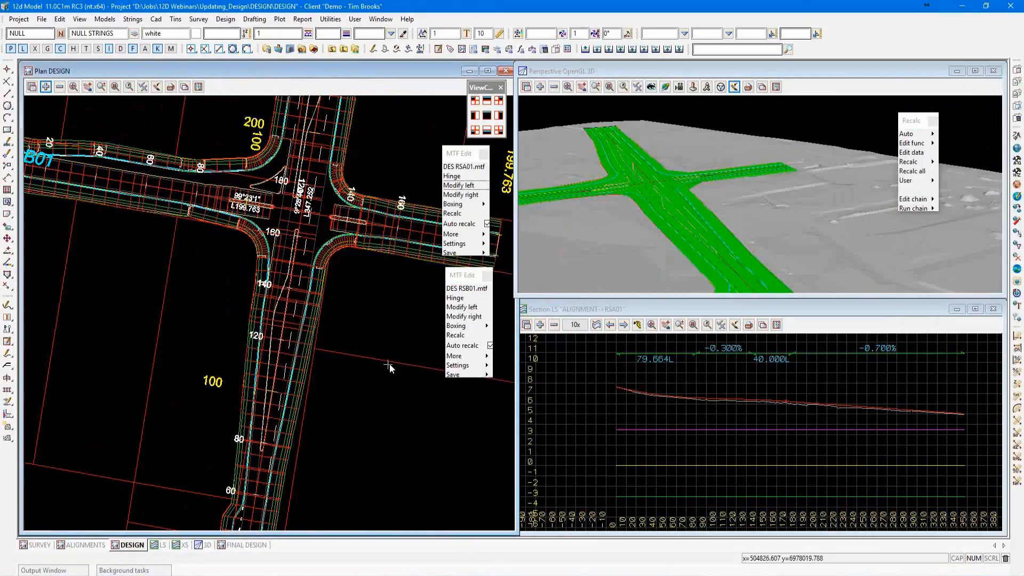
Quit the RSB01 and RSA01 MTF editors, saving the changes in each.
{"action": "mouse_move", "coordinate": [487, 377]}
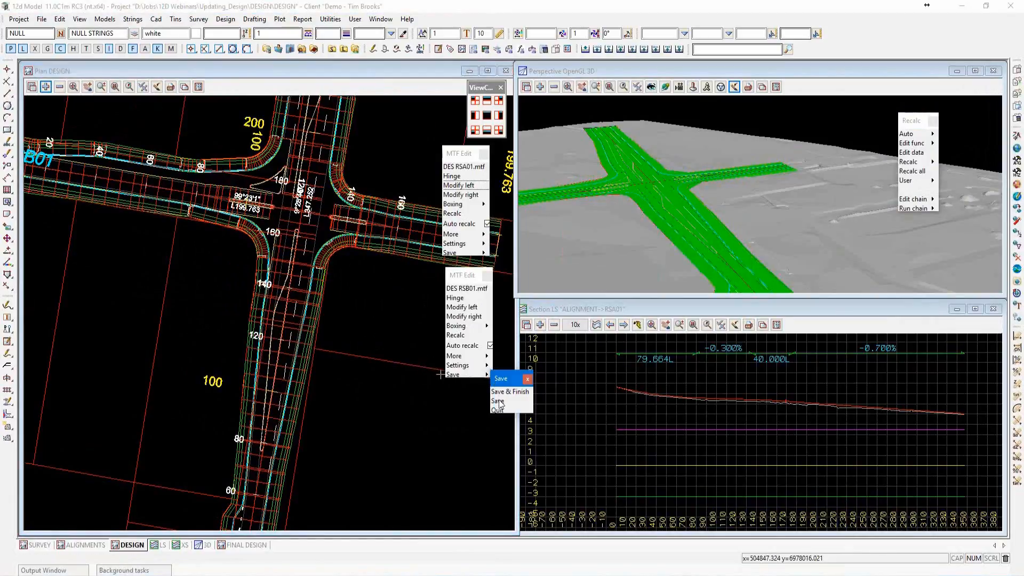
{"action": "left_click", "coordinate": [500, 409]}
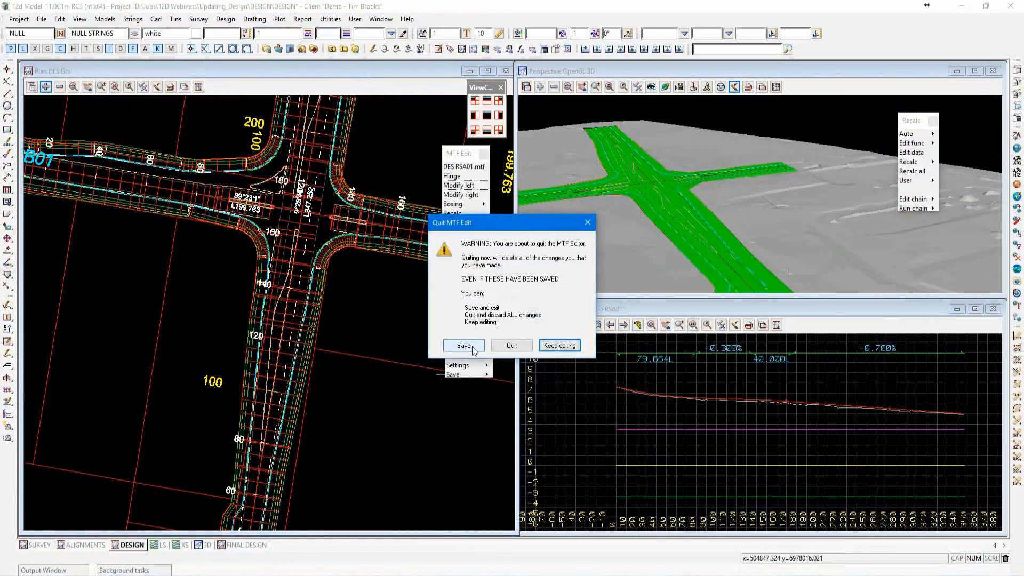
{"action": "left_click", "coordinate": [464, 345]}
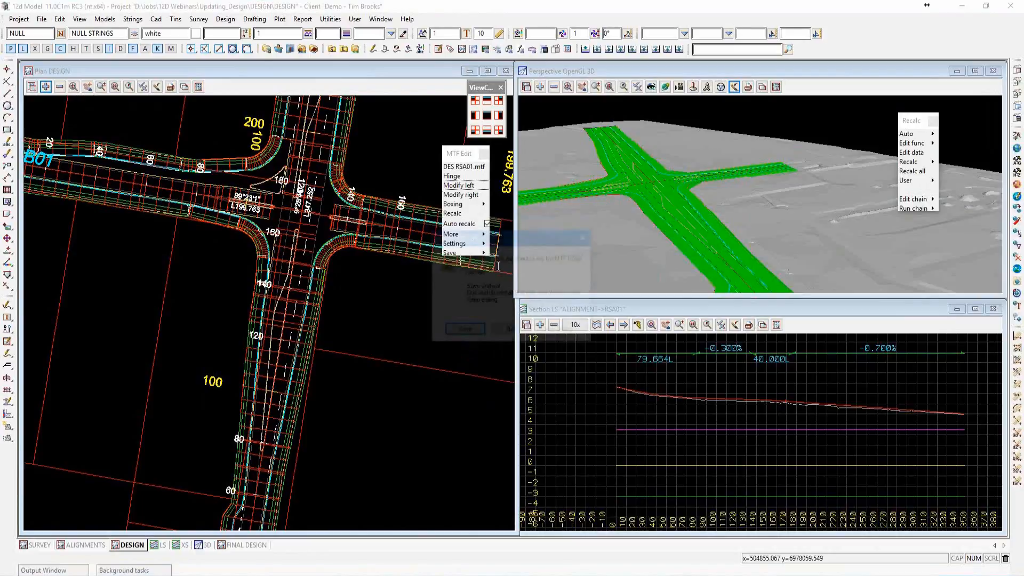
{"action": "left_click", "coordinate": [464, 330]}
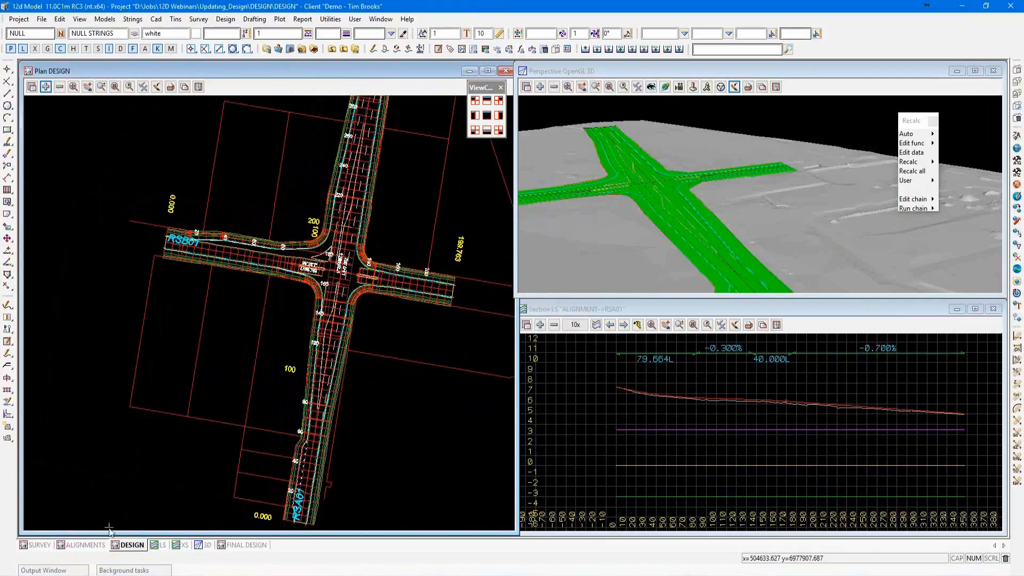
Switch to the ALIGNMENTS plan and open the RSA01 super alignment for editing by picking its string.
{"action": "left_click", "coordinate": [85, 545]}
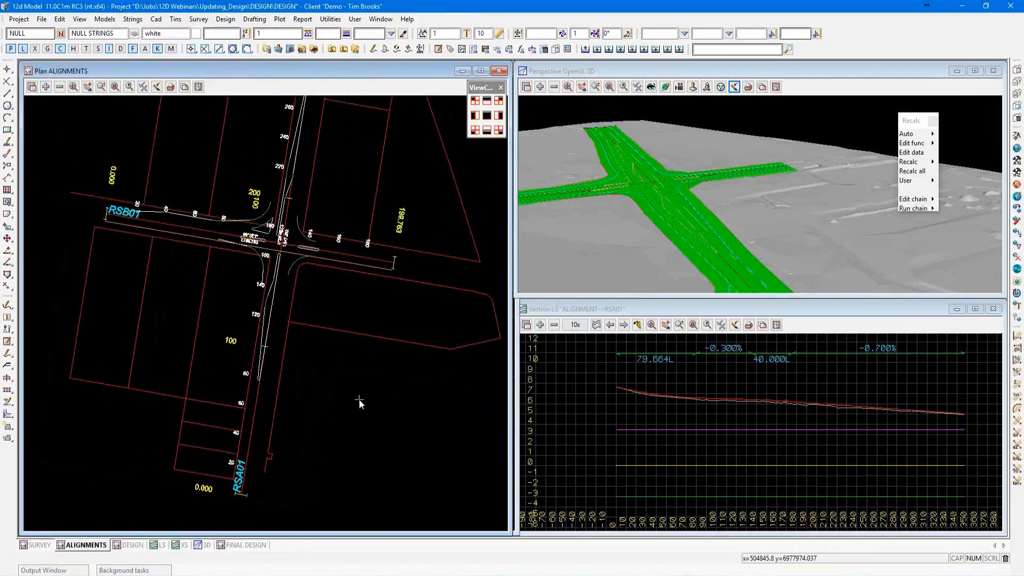
{"action": "scroll", "coordinate": [263, 292], "scroll_direction": "up", "scroll_amount": 5}
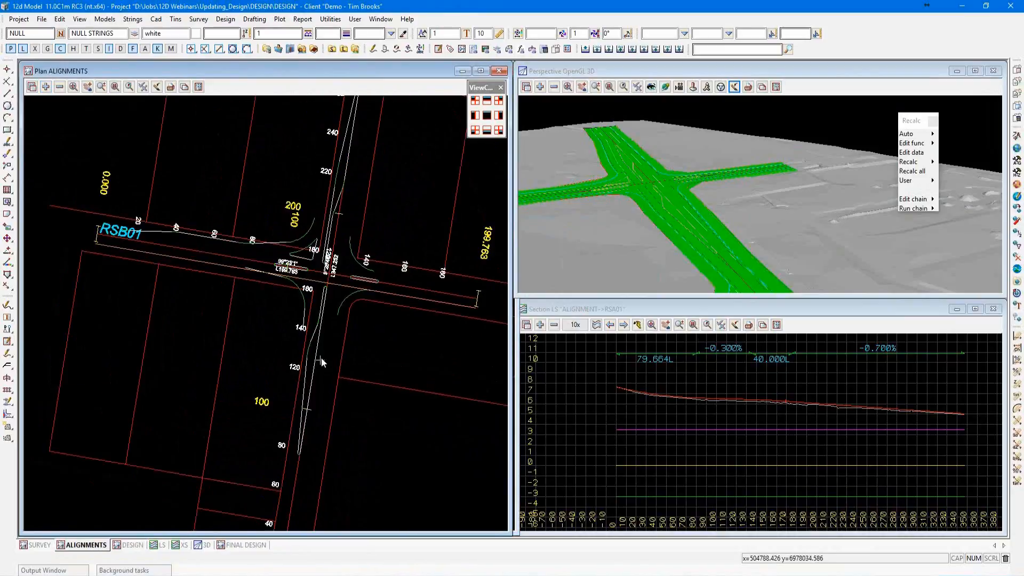
{"action": "scroll", "coordinate": [325, 356], "scroll_direction": "down", "scroll_amount": 4}
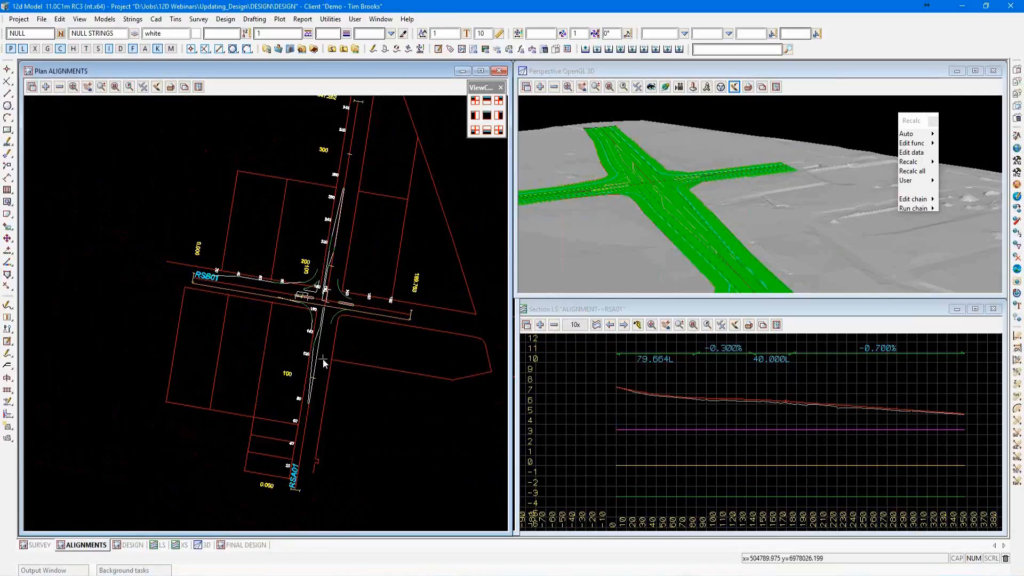
{"action": "scroll", "coordinate": [302, 361], "scroll_direction": "down", "scroll_amount": 2}
{"action": "scroll", "coordinate": [291, 362], "scroll_direction": "up", "scroll_amount": 2}
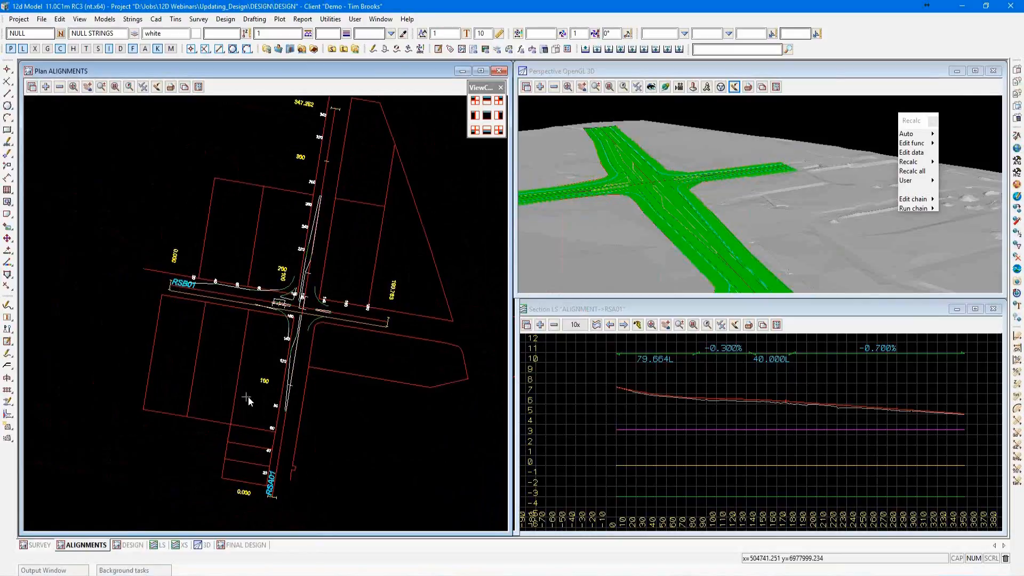
{"action": "scroll", "coordinate": [284, 382], "scroll_direction": "down", "scroll_amount": 2}
{"action": "scroll", "coordinate": [257, 390], "scroll_direction": "up", "scroll_amount": 2}
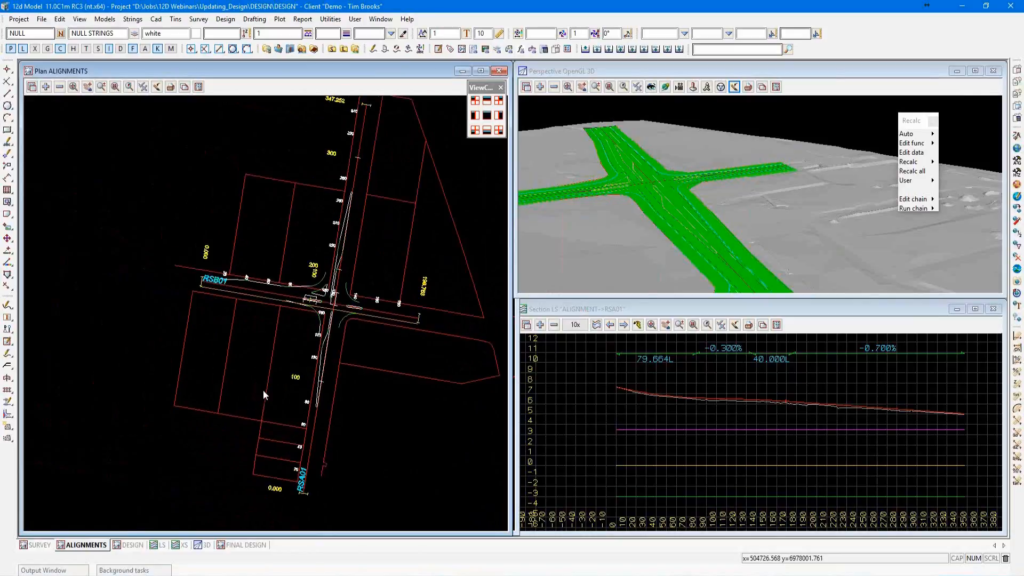
{"action": "key", "text": "e"}
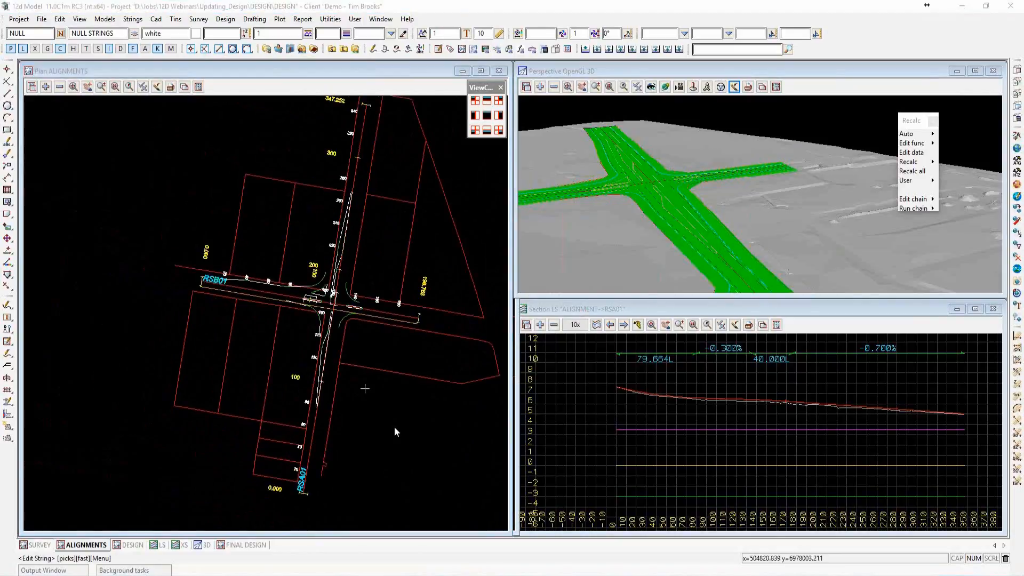
{"action": "left_click", "coordinate": [318, 428]}
{"action": "middle_click", "coordinate": [318, 428]}
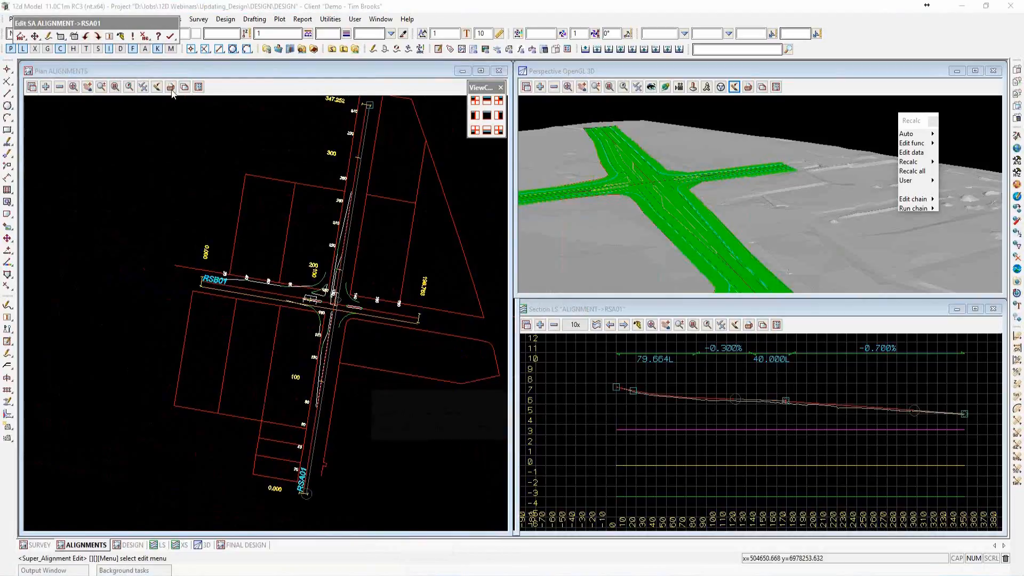
Reposition the RSA01 super alignment edit tools over the plan and open the Edit Parts dialog.
{"action": "left_click_drag", "start_coordinate": [142, 28], "coordinate": [422, 79]}
{"action": "left_click", "coordinate": [342, 88]}
{"action": "left_click", "coordinate": [356, 119]}
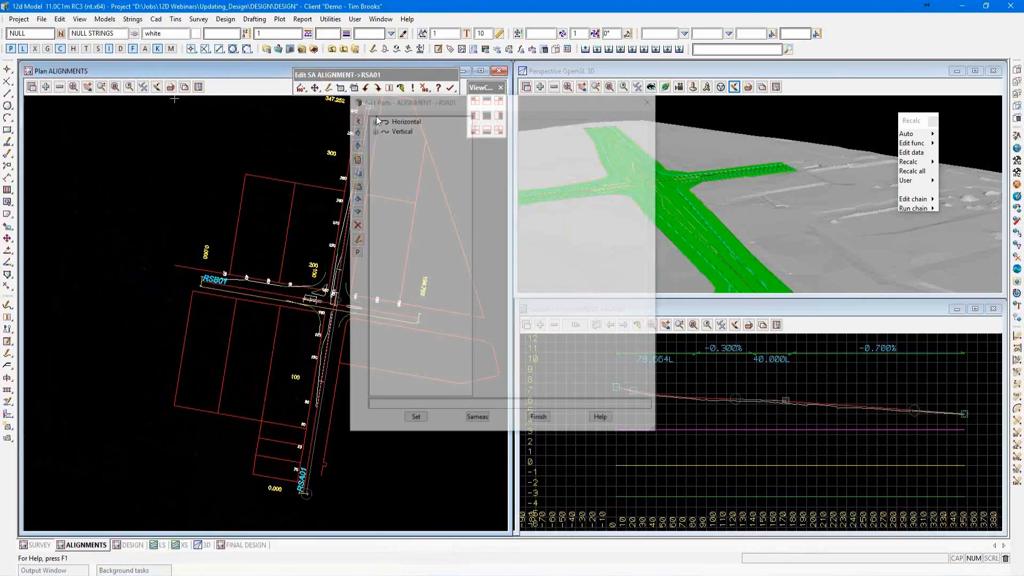
Pick the horizontal fixed line of RSA01 at its northern end in plan and set the part with an Offset of -3.
{"action": "scroll", "coordinate": [312, 472], "scroll_direction": "down", "scroll_amount": 2}
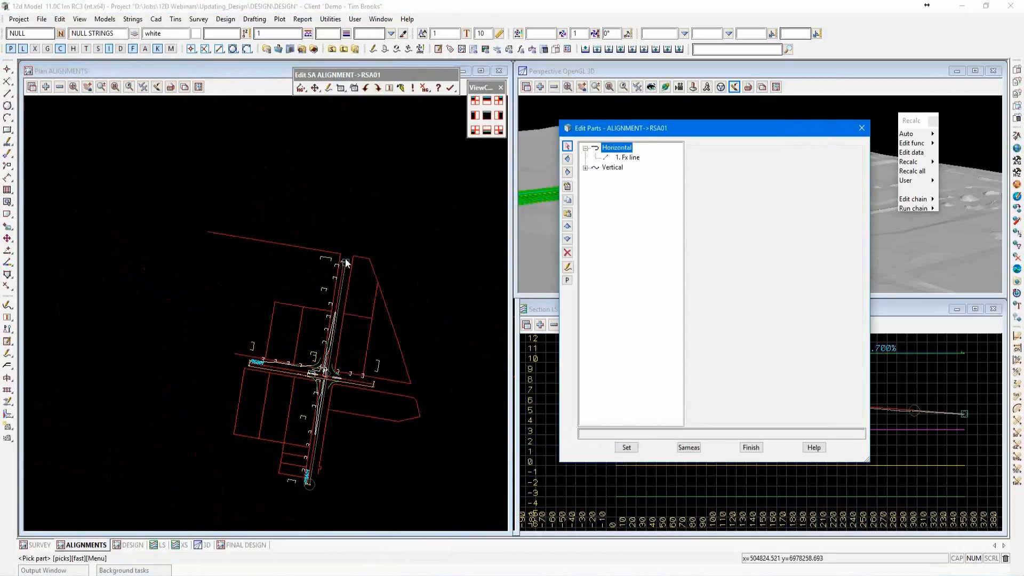
{"action": "scroll", "coordinate": [295, 459], "scroll_direction": "up", "scroll_amount": 2}
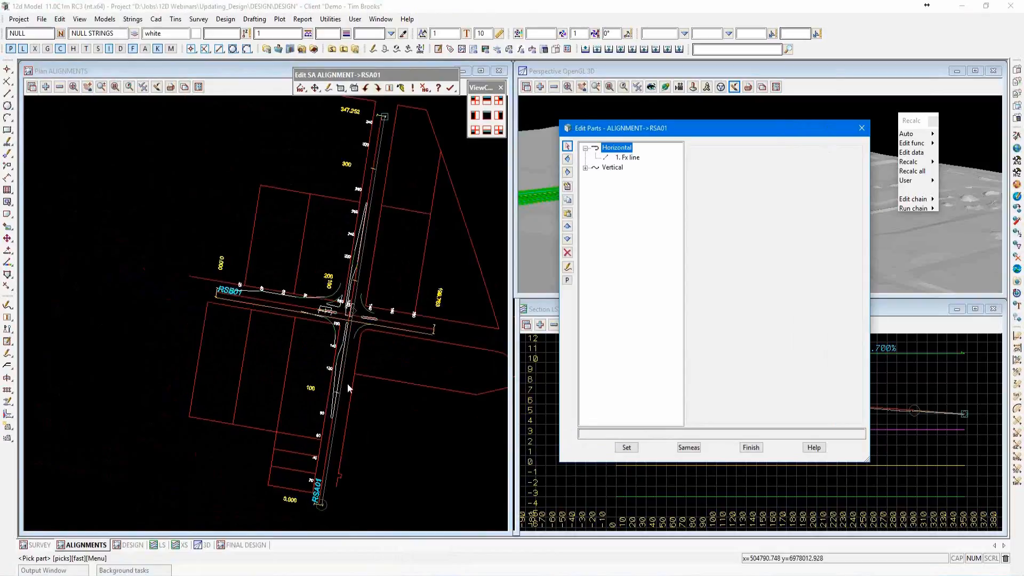
{"action": "scroll", "coordinate": [336, 416], "scroll_direction": "down", "scroll_amount": 1}
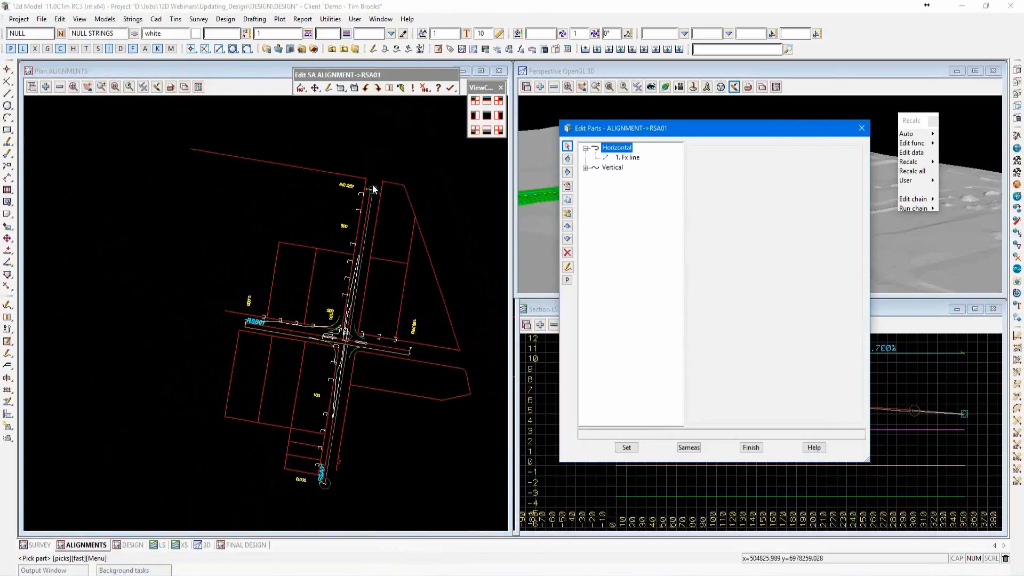
{"action": "left_click", "coordinate": [373, 189]}
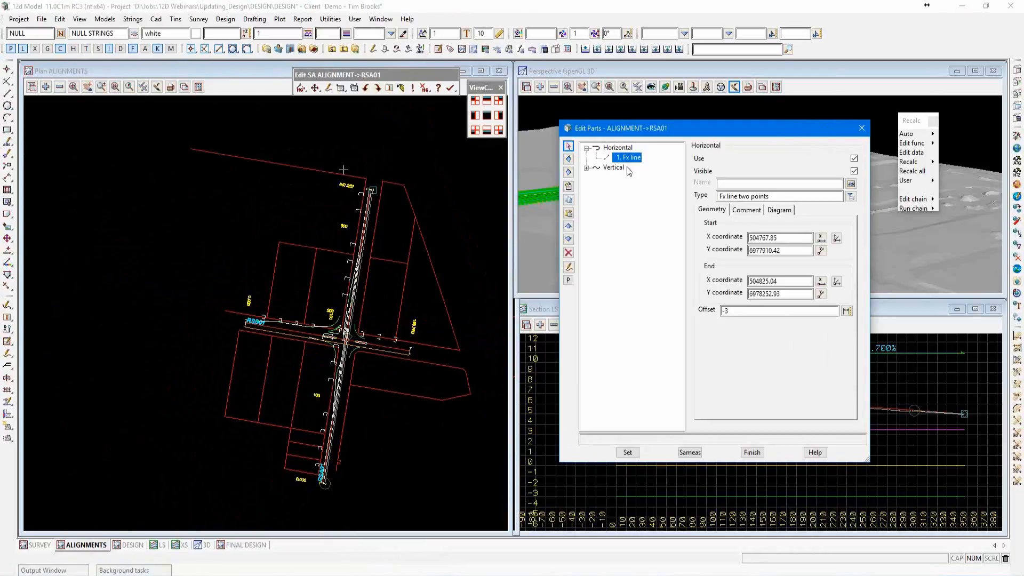
{"action": "left_click_drag", "start_coordinate": [732, 311], "coordinate": [717, 317]}
{"action": "left_click", "coordinate": [627, 452]}
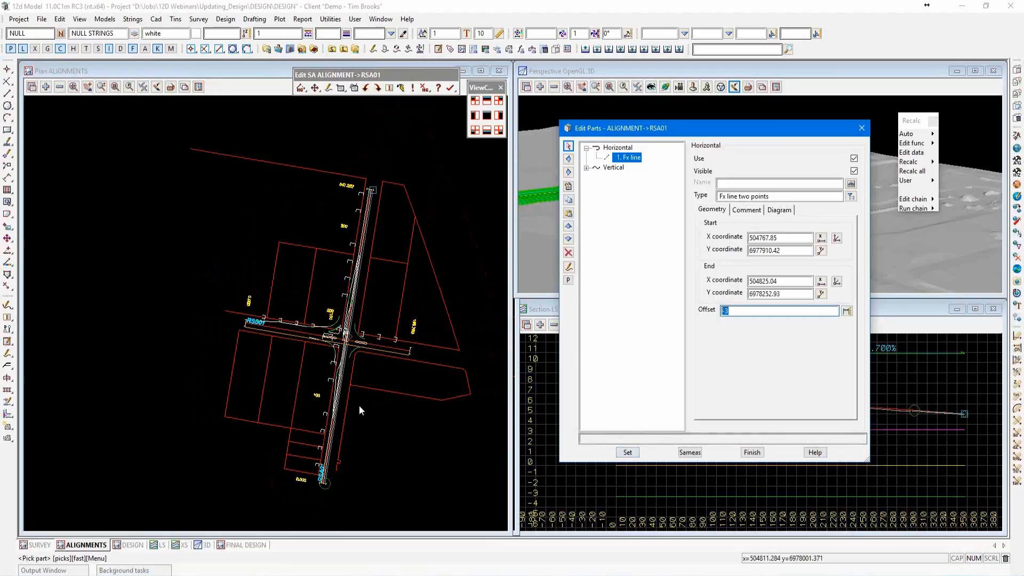